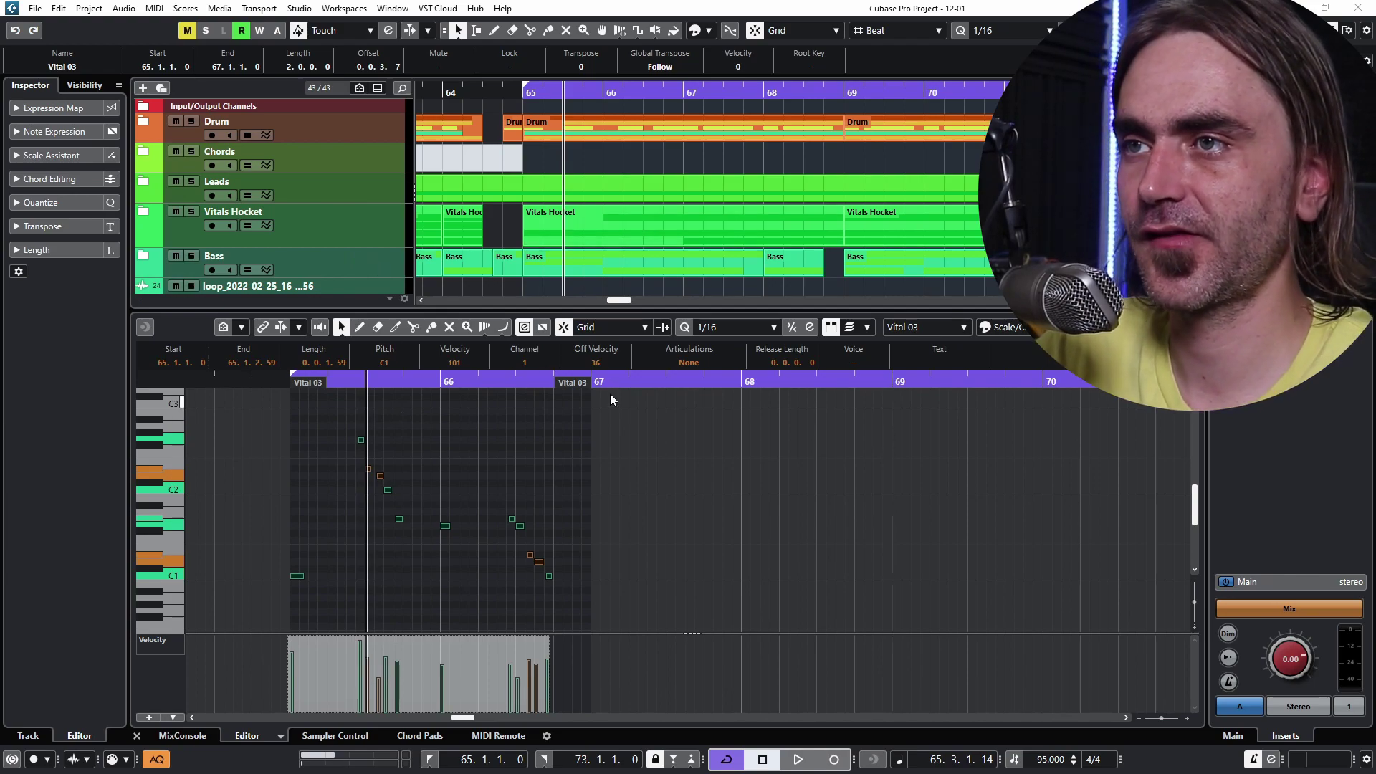
right_click(296, 579)
click(441, 411)
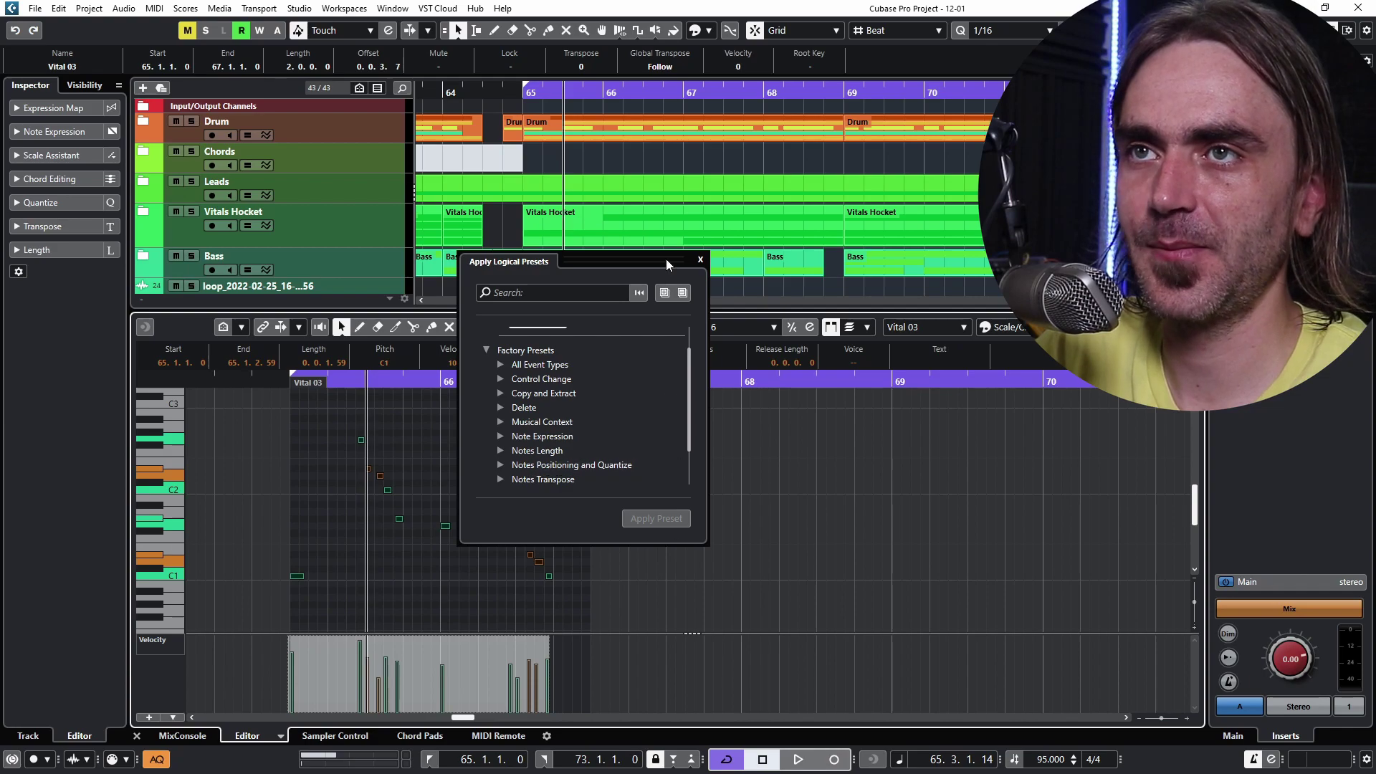
click(702, 258)
Step: Open the Logical Editor's preset browser for the notes, collapse the User Presets and expand the Factory Presets
right_click(391, 523)
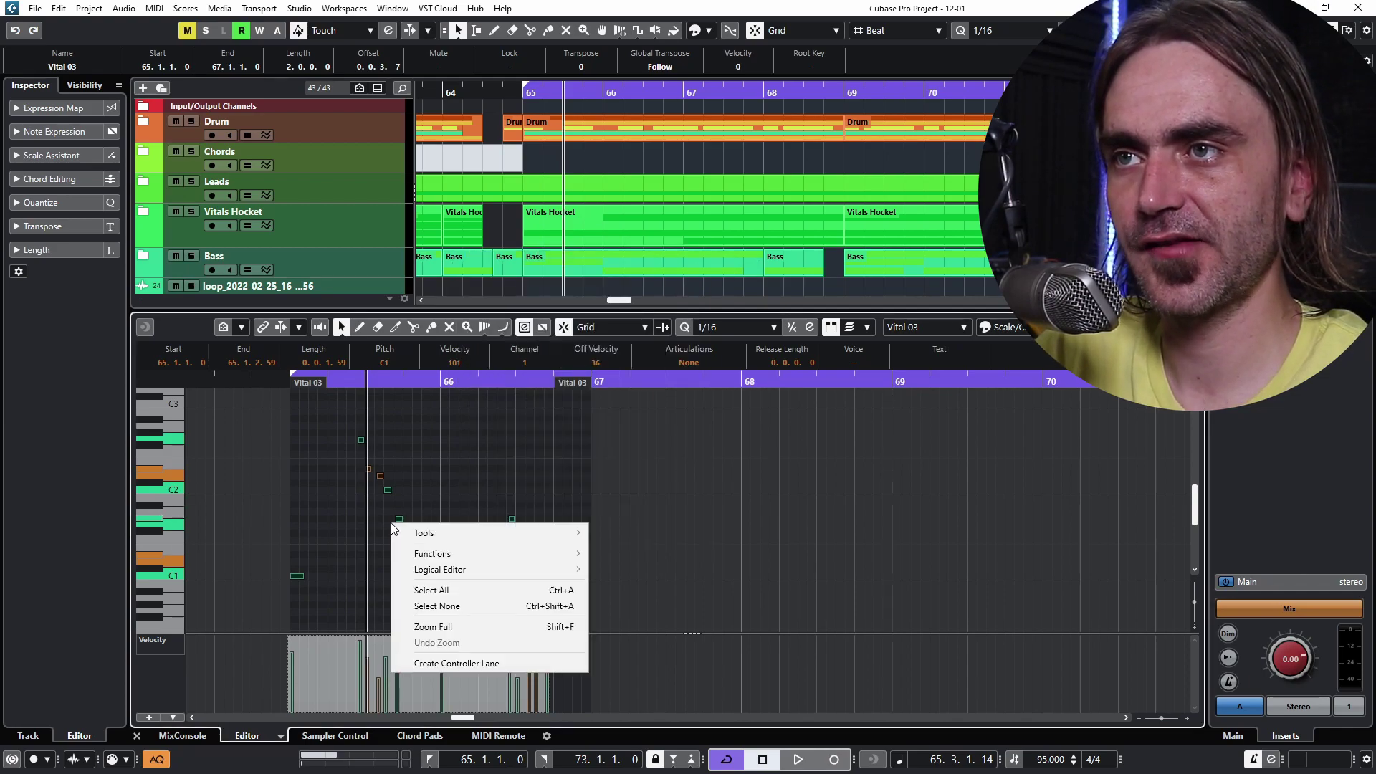
mouse_move(453, 569)
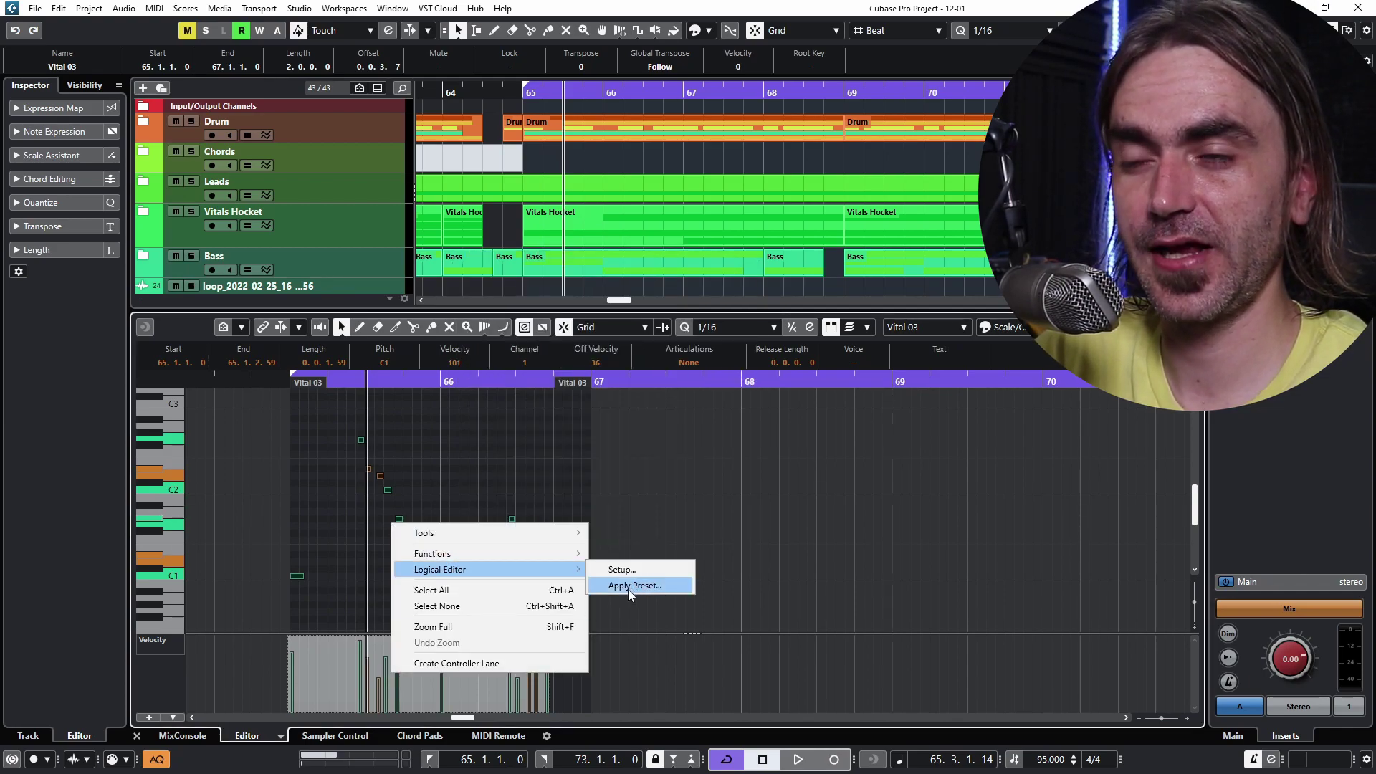
click(628, 589)
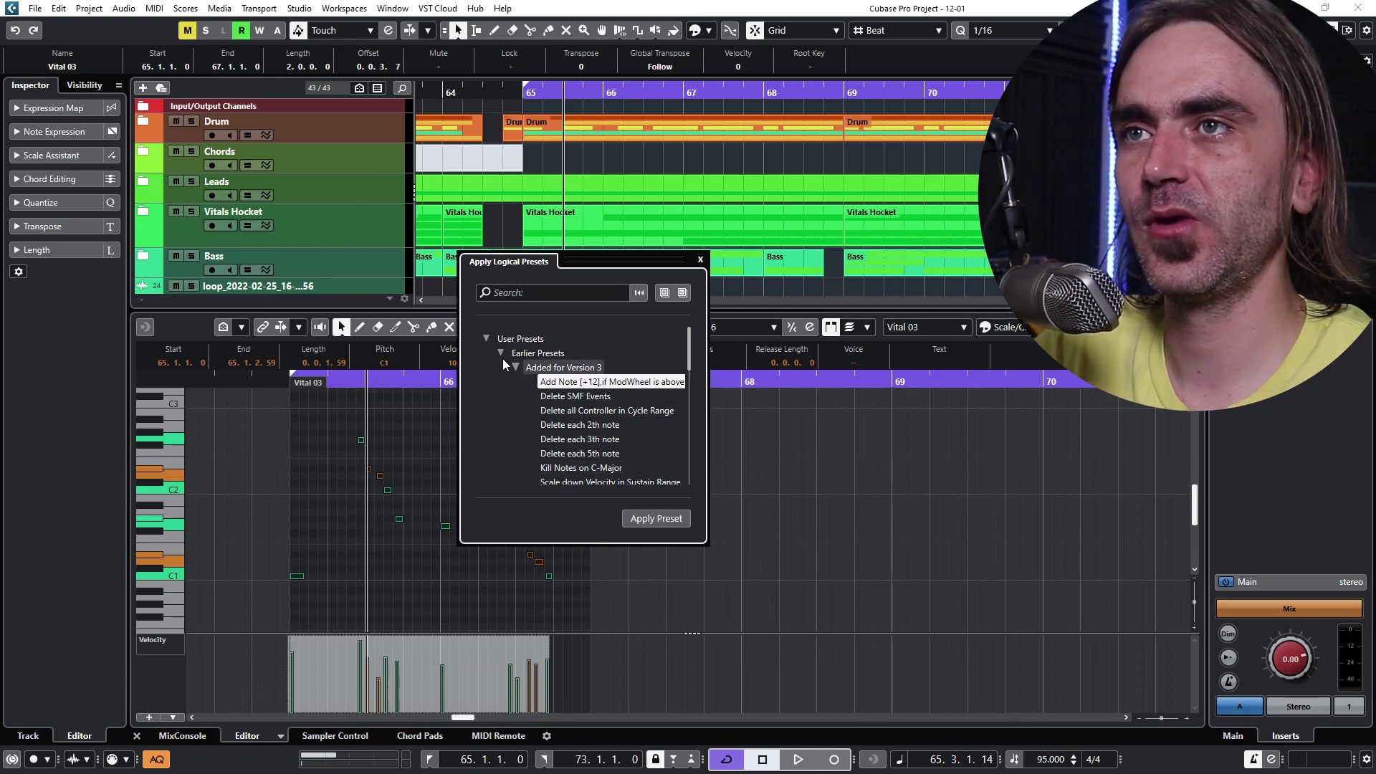
click(493, 342)
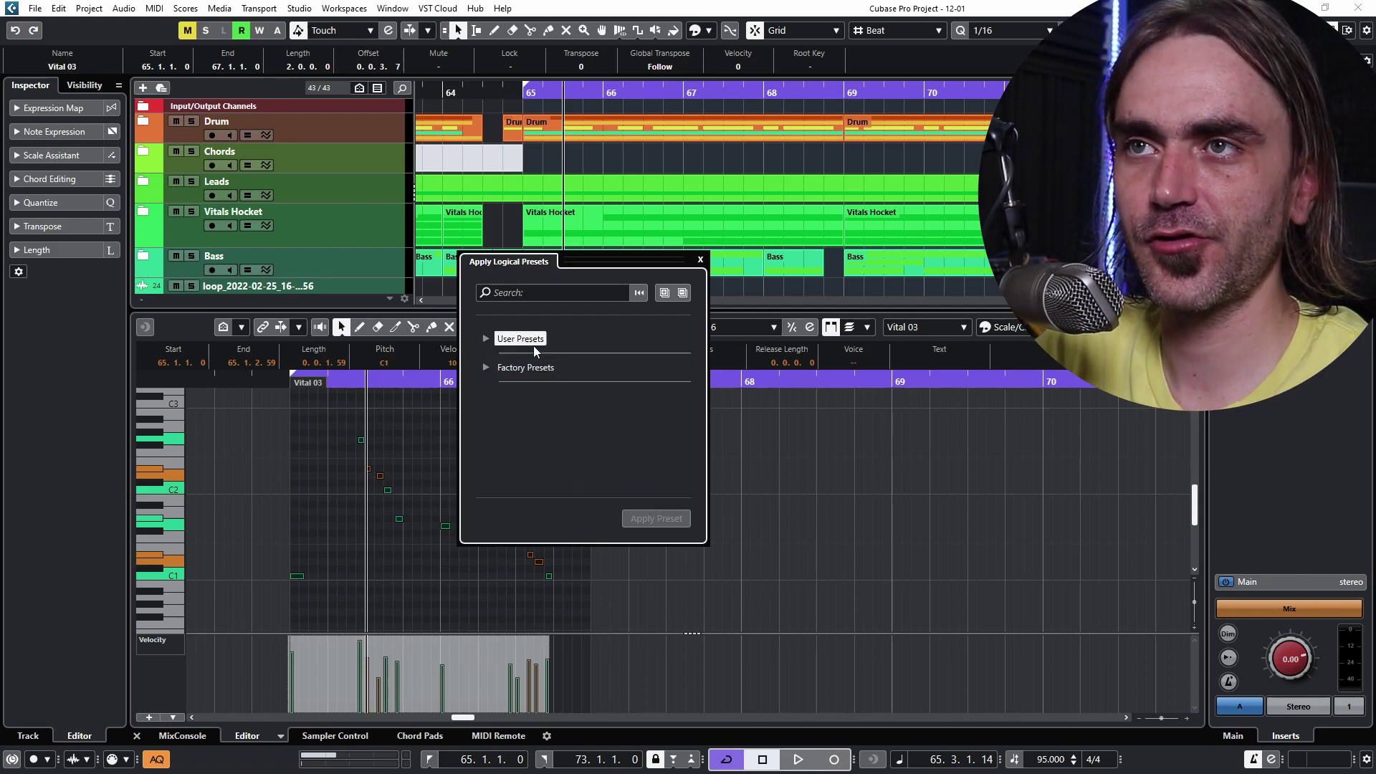
click(493, 373)
click(483, 368)
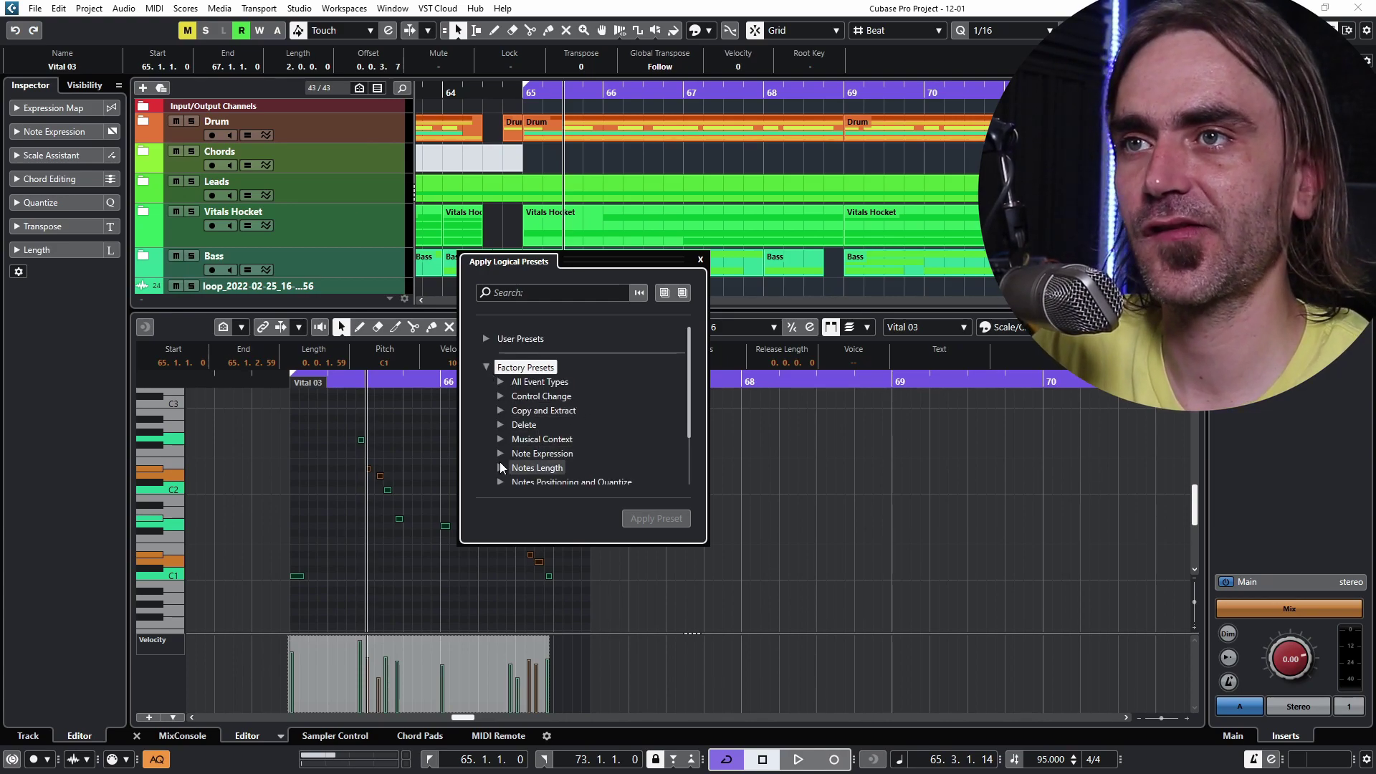
Step: Look through the factory preset categories, including the Notes Length group, and close the preset browser
click(527, 468)
scroll(525, 461, down, 2)
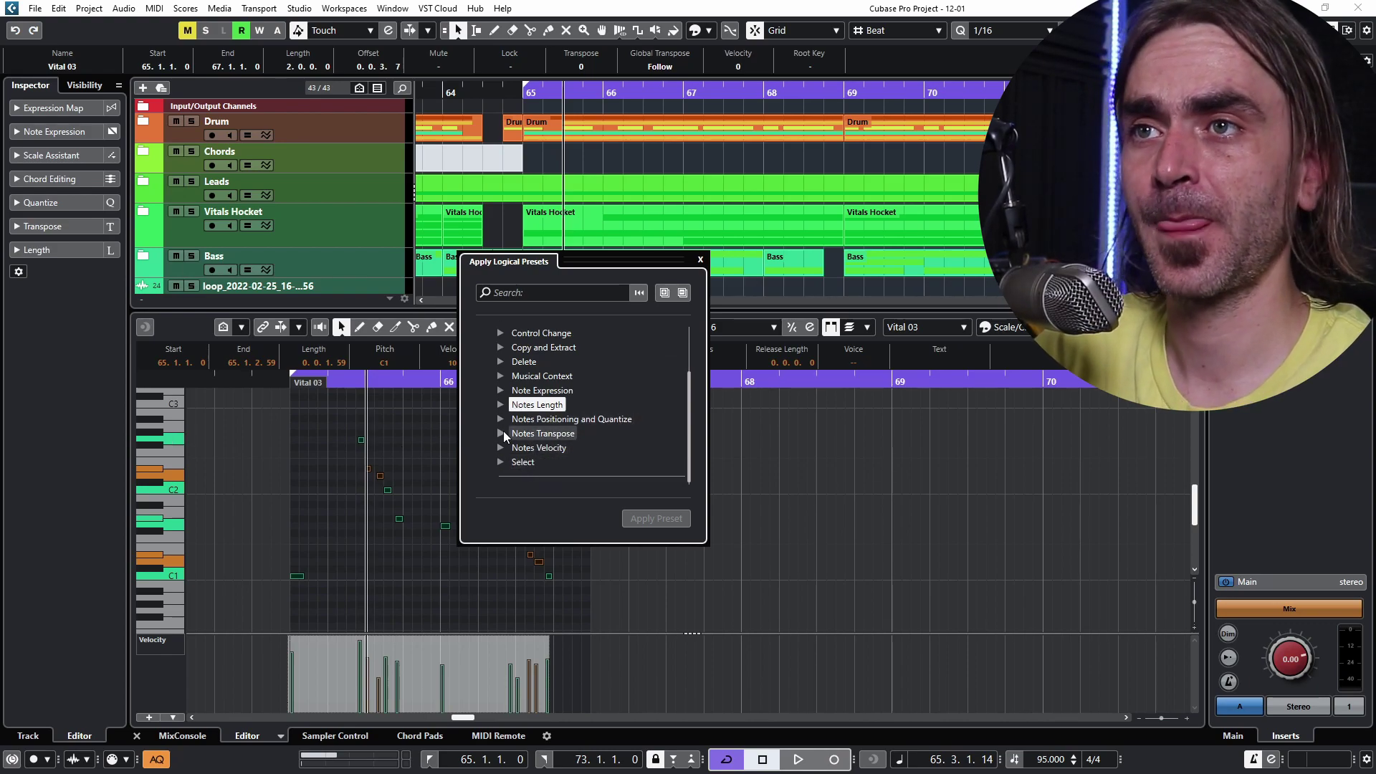
click(501, 405)
scroll(527, 429, down, 3)
scroll(516, 409, up, 3)
click(500, 400)
scroll(502, 402, up, 2)
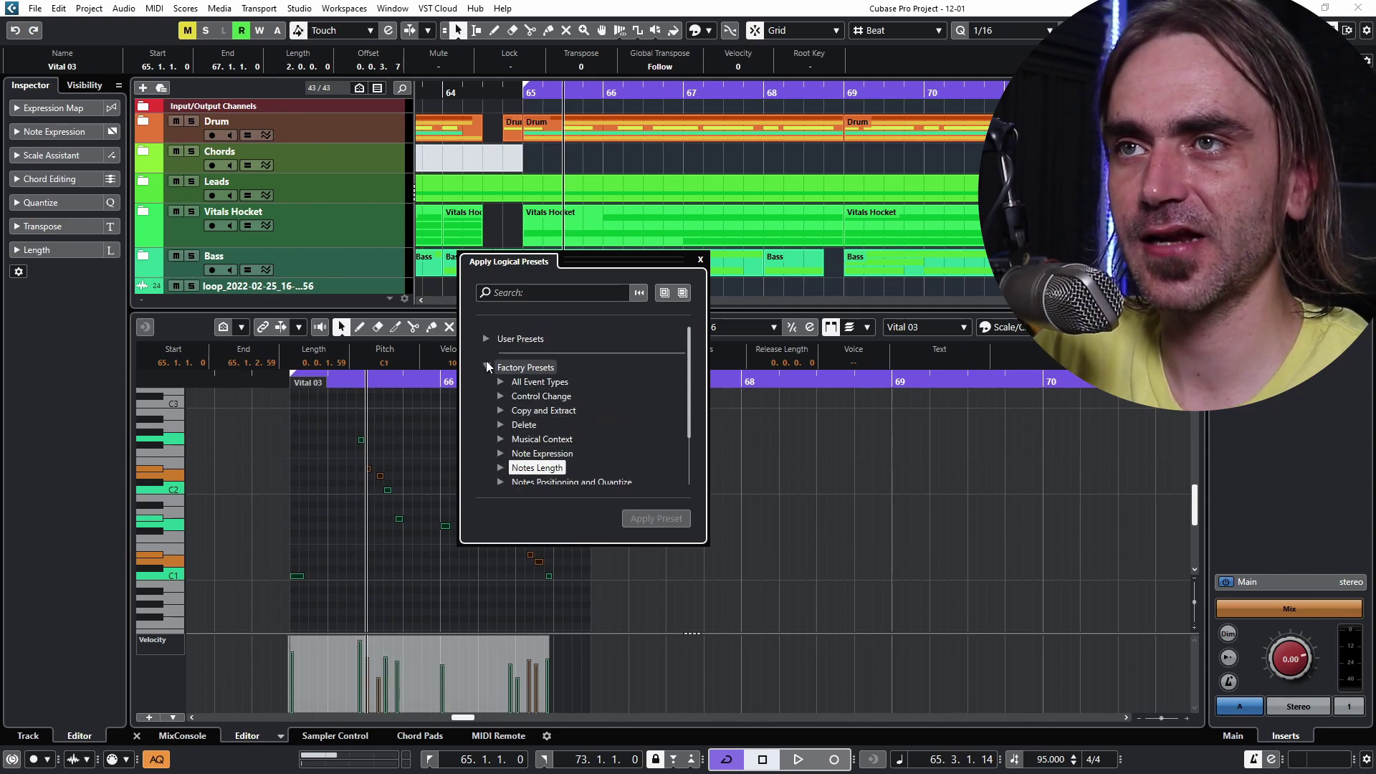
click(487, 365)
click(486, 367)
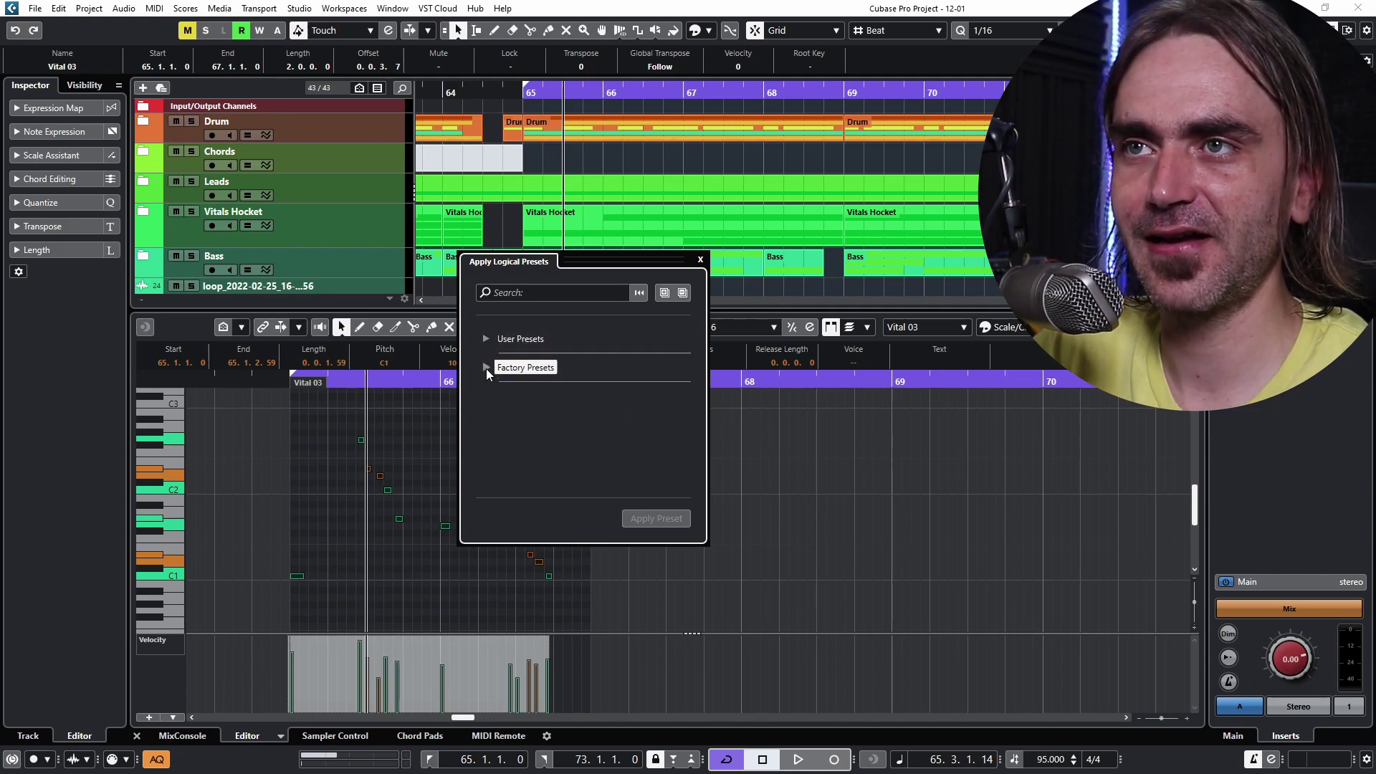
click(701, 260)
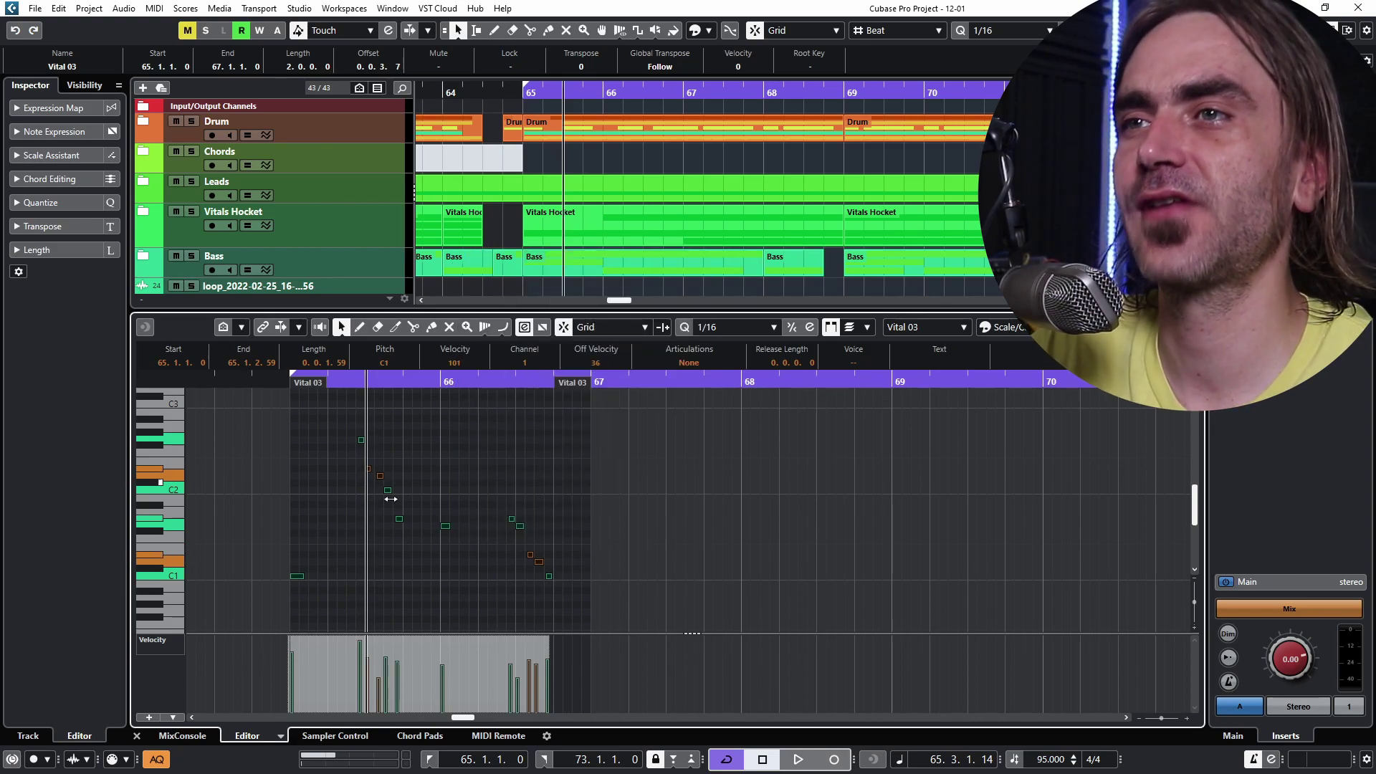
Step: Open the Logical Editor setup from a note, examine the available functions for matching events, and close it
right_click(446, 526)
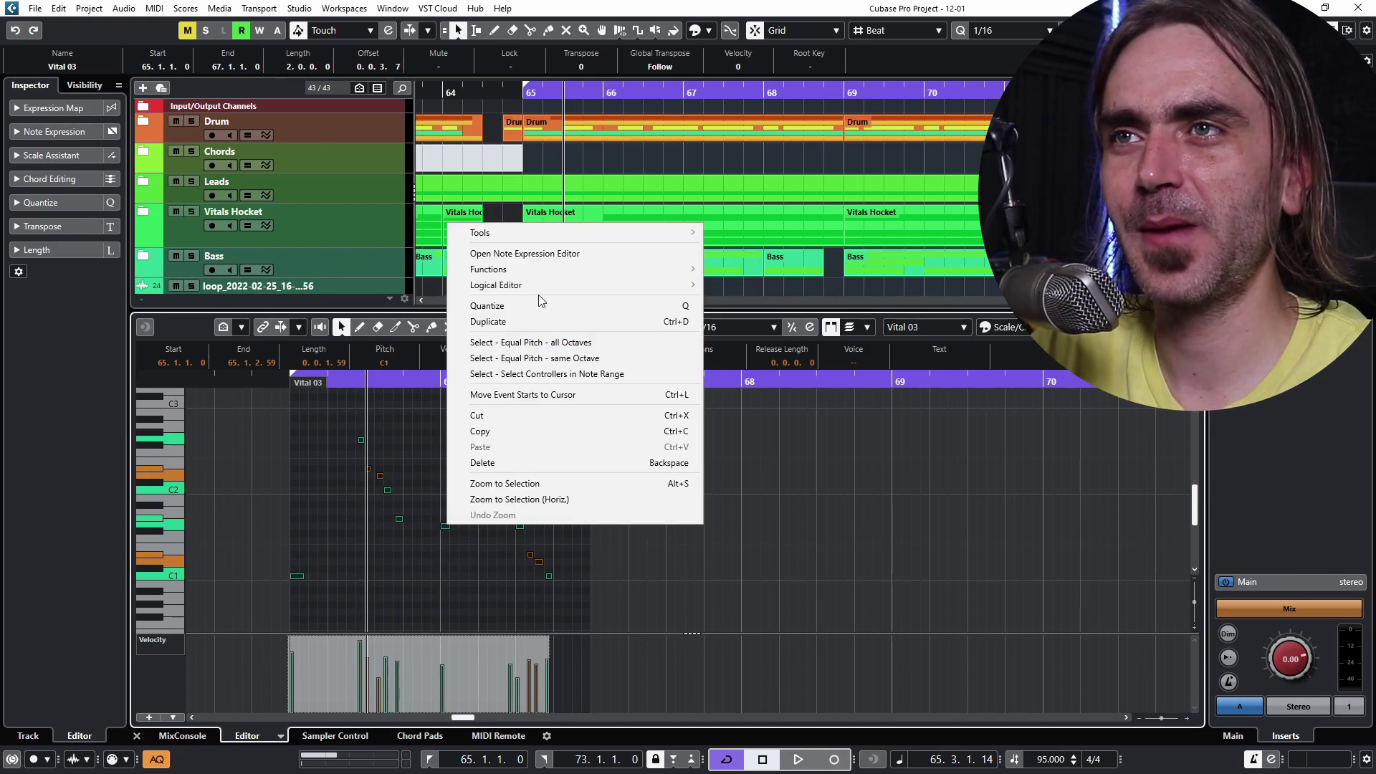
mouse_move(547, 287)
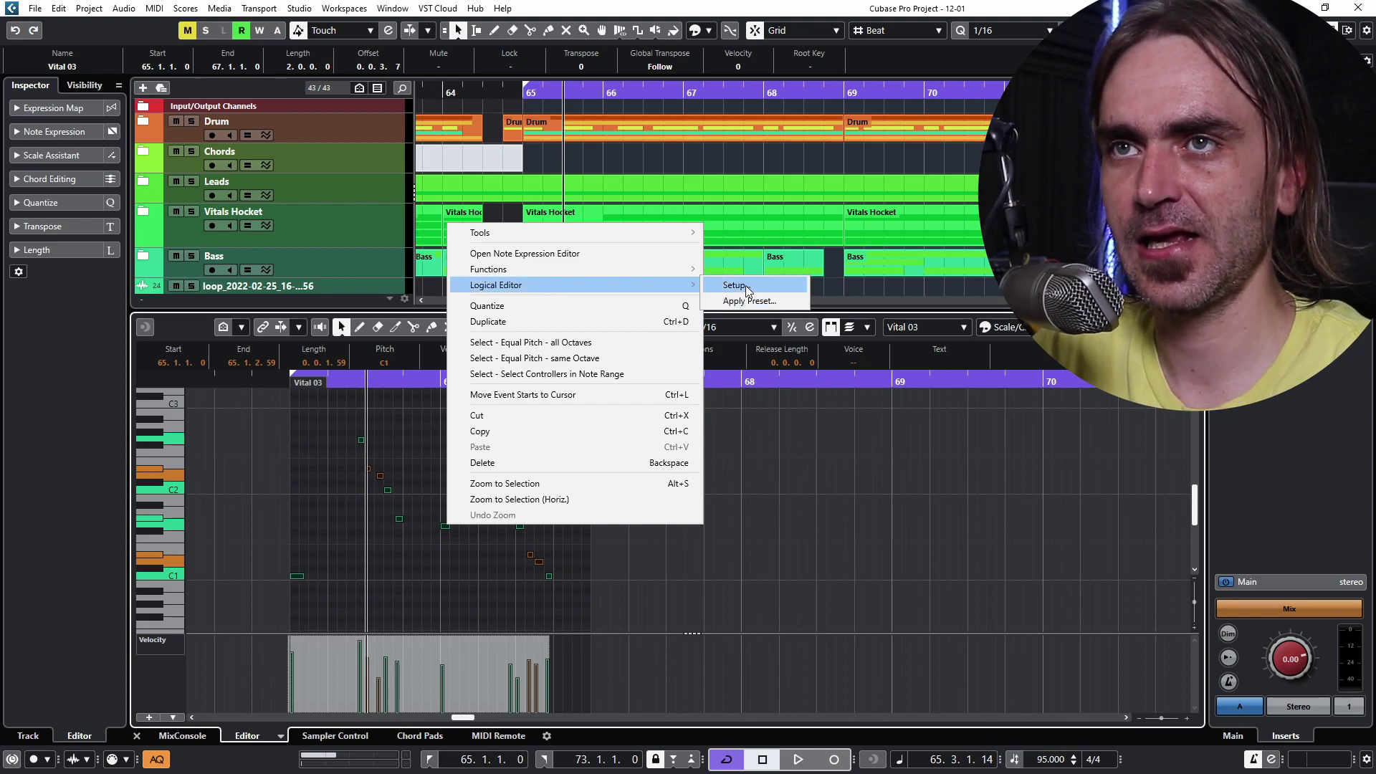
click(748, 291)
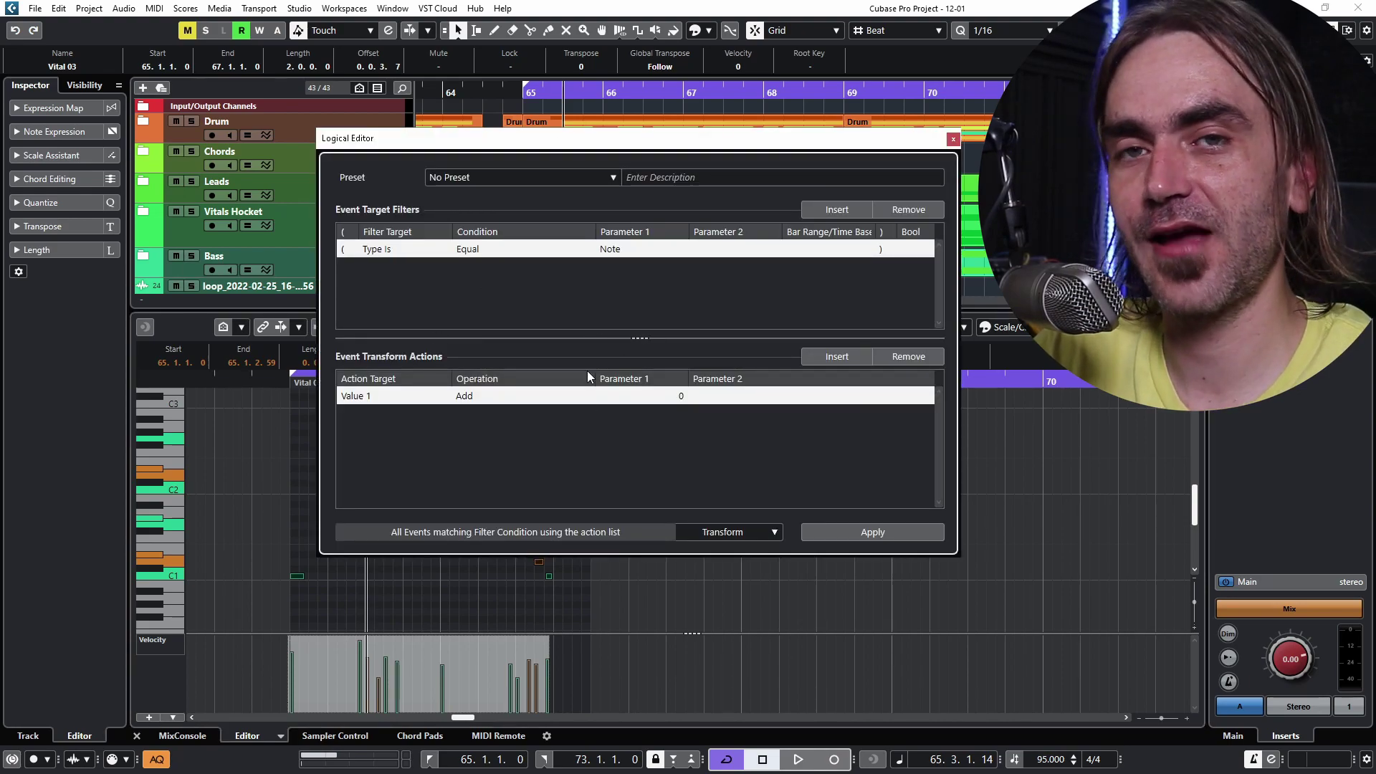
click(768, 535)
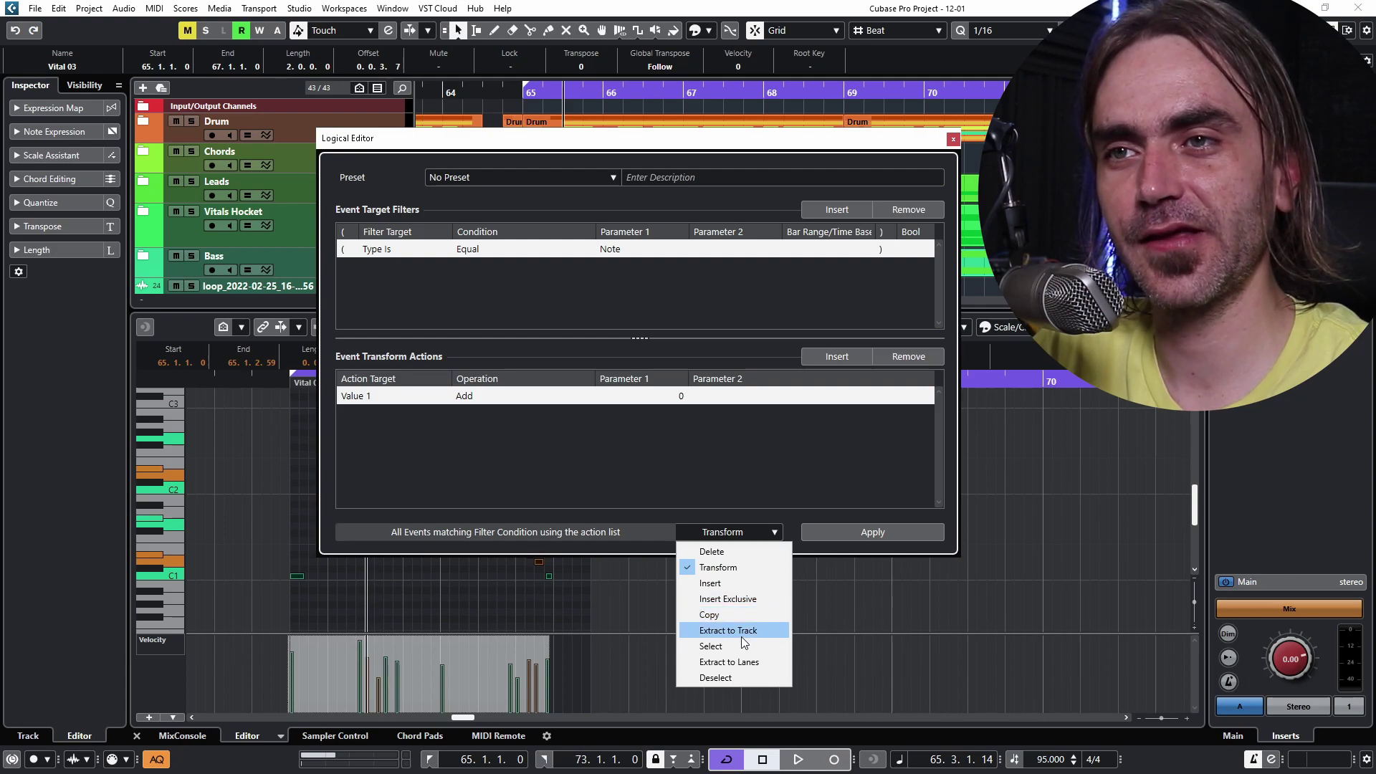
click(804, 467)
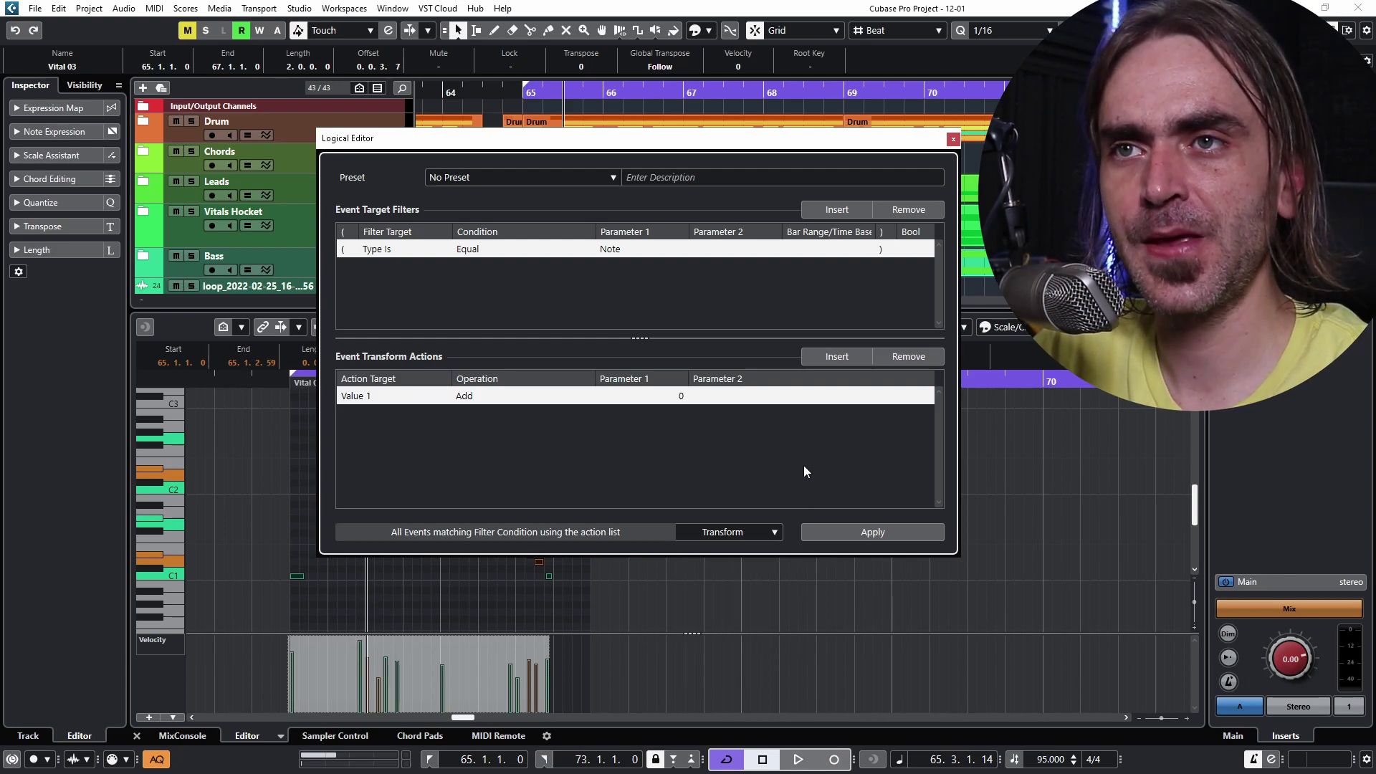
click(952, 140)
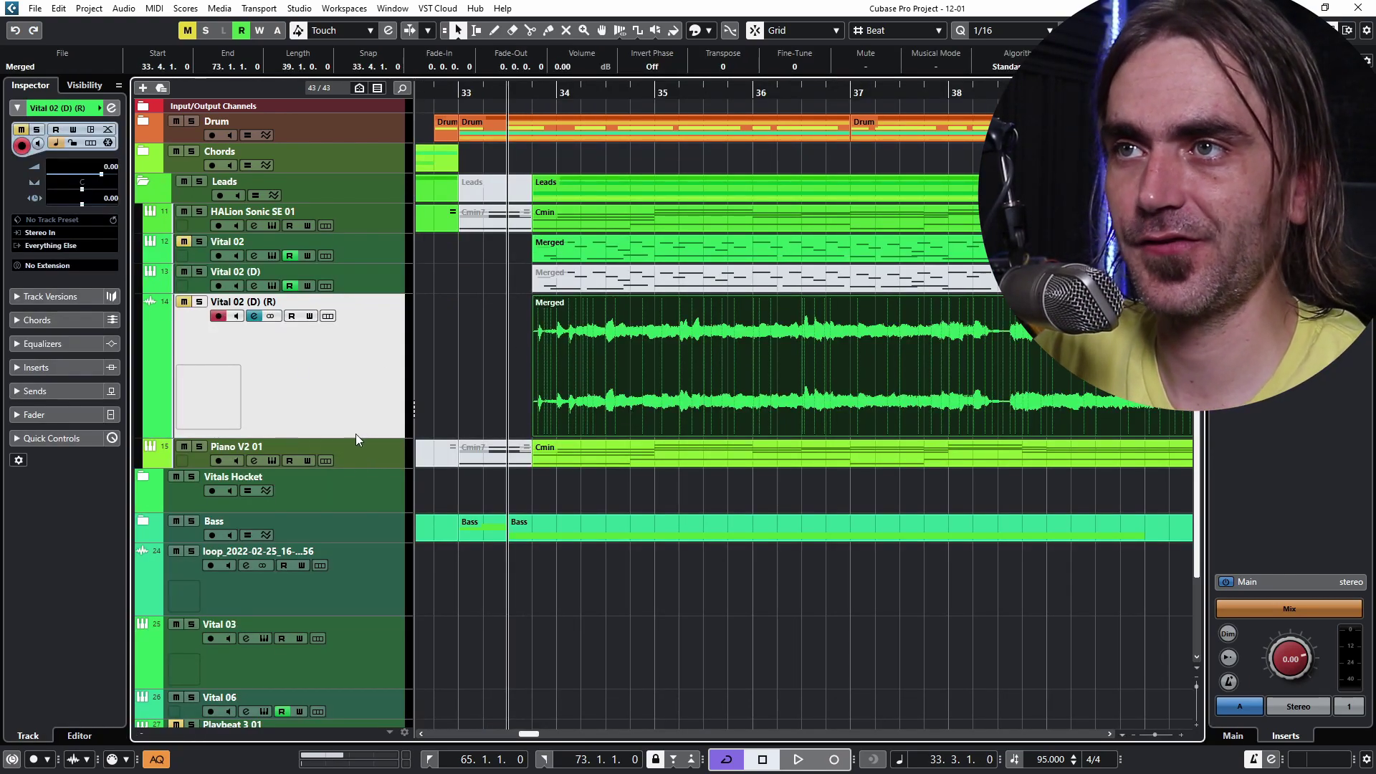
Step: Enlarge the Vital 02 (D) (R) track and open its Merged audio event in the Sample Editor with AudioWarp's Free Warp active
drag(363, 439, 364, 482)
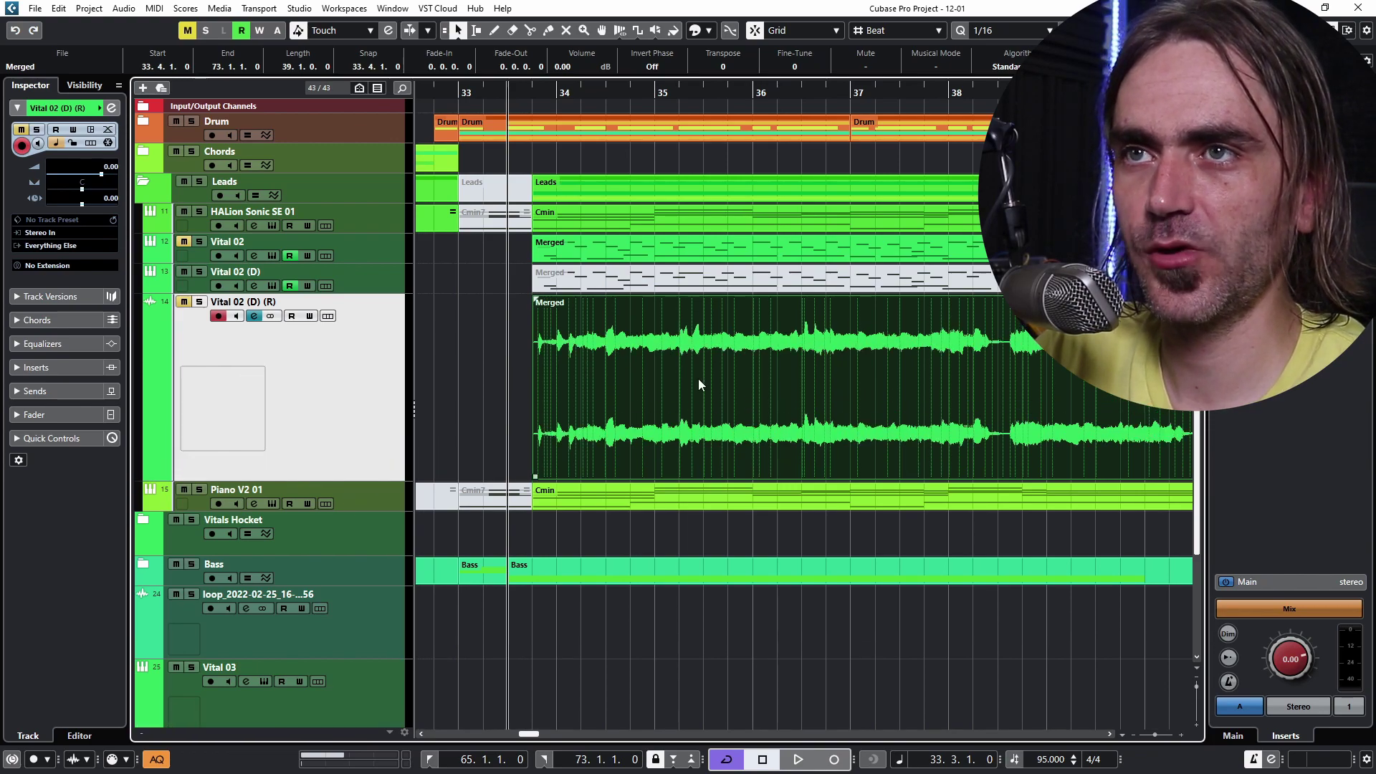
scroll(721, 389, down, 1)
scroll(688, 400, right, 1)
double_click(658, 397)
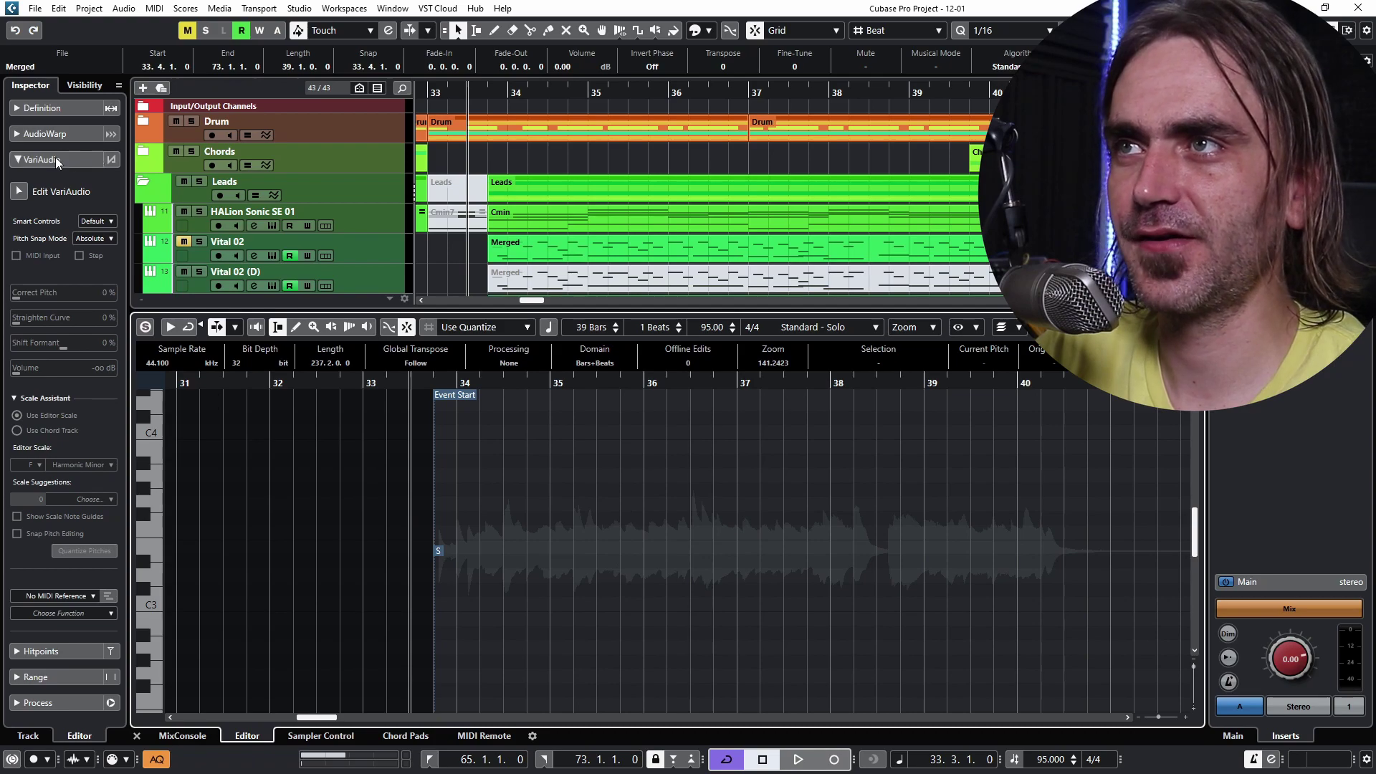
click(43, 134)
click(18, 165)
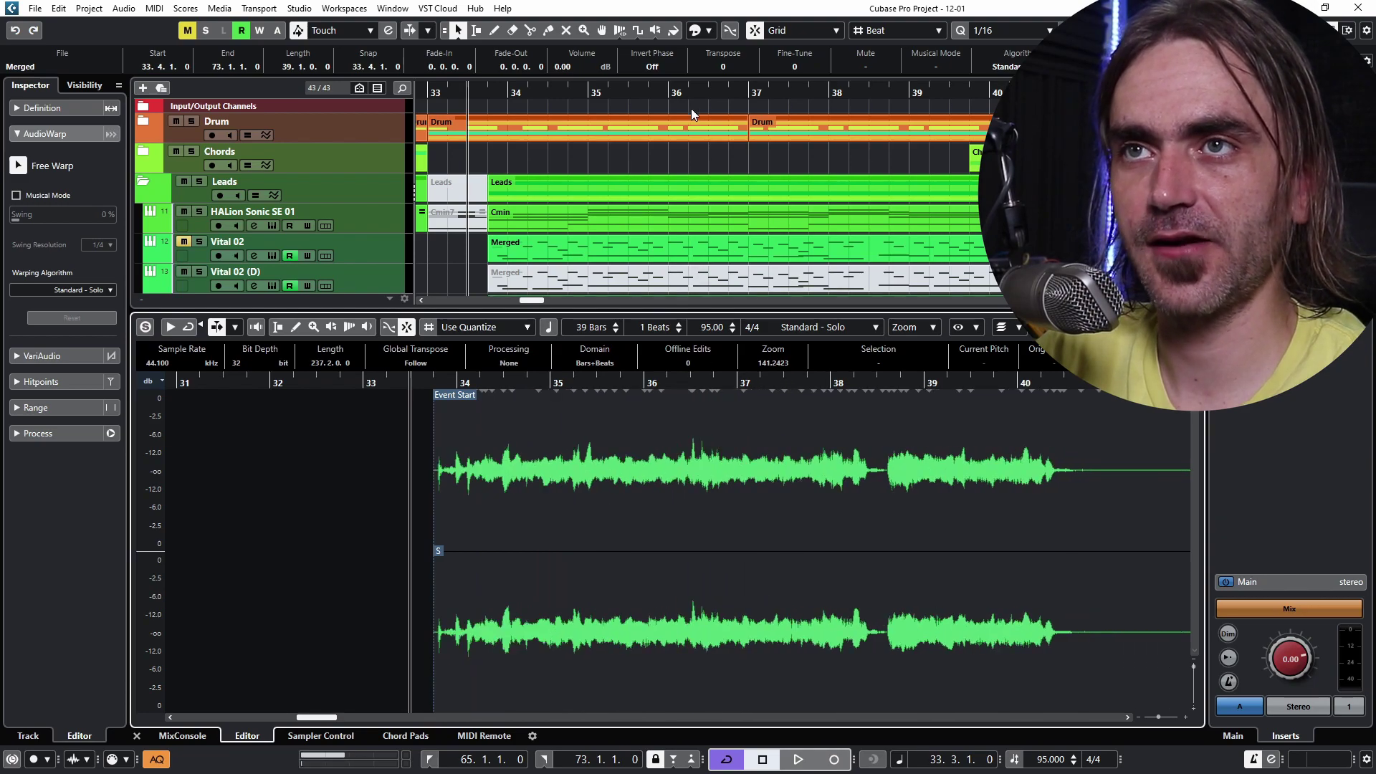
Step: Close the Sample Editor and select the Free Warp tool for use directly in the project window
scroll(626, 180, down, 5)
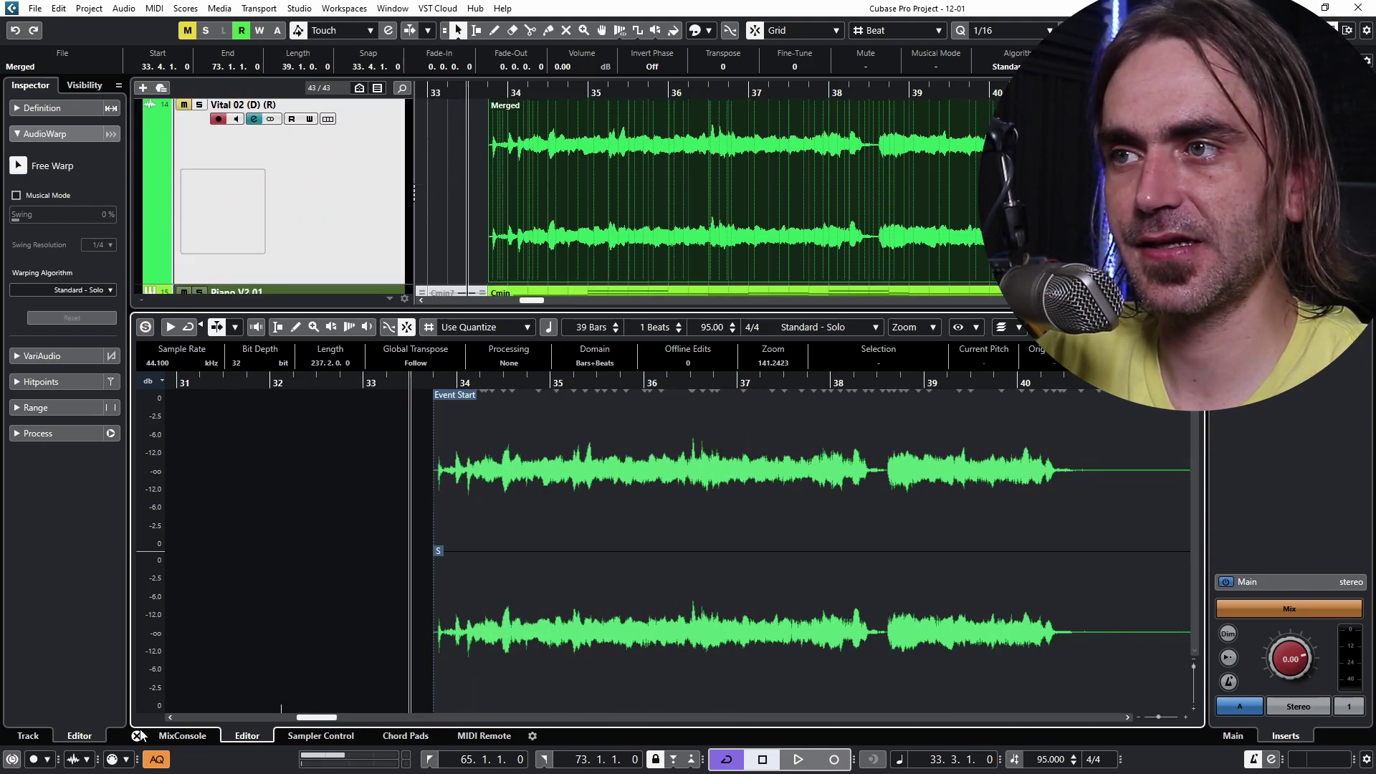
click(136, 736)
click(620, 30)
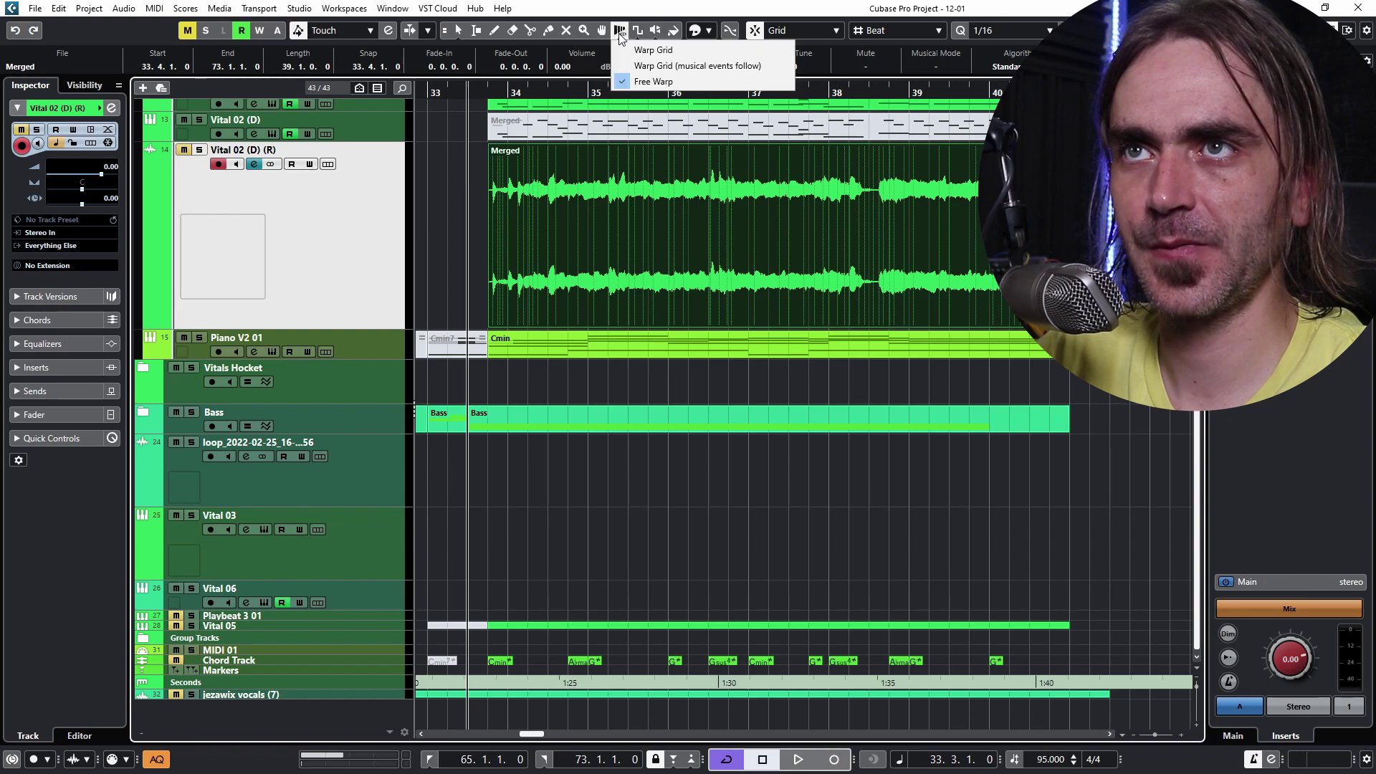
click(652, 79)
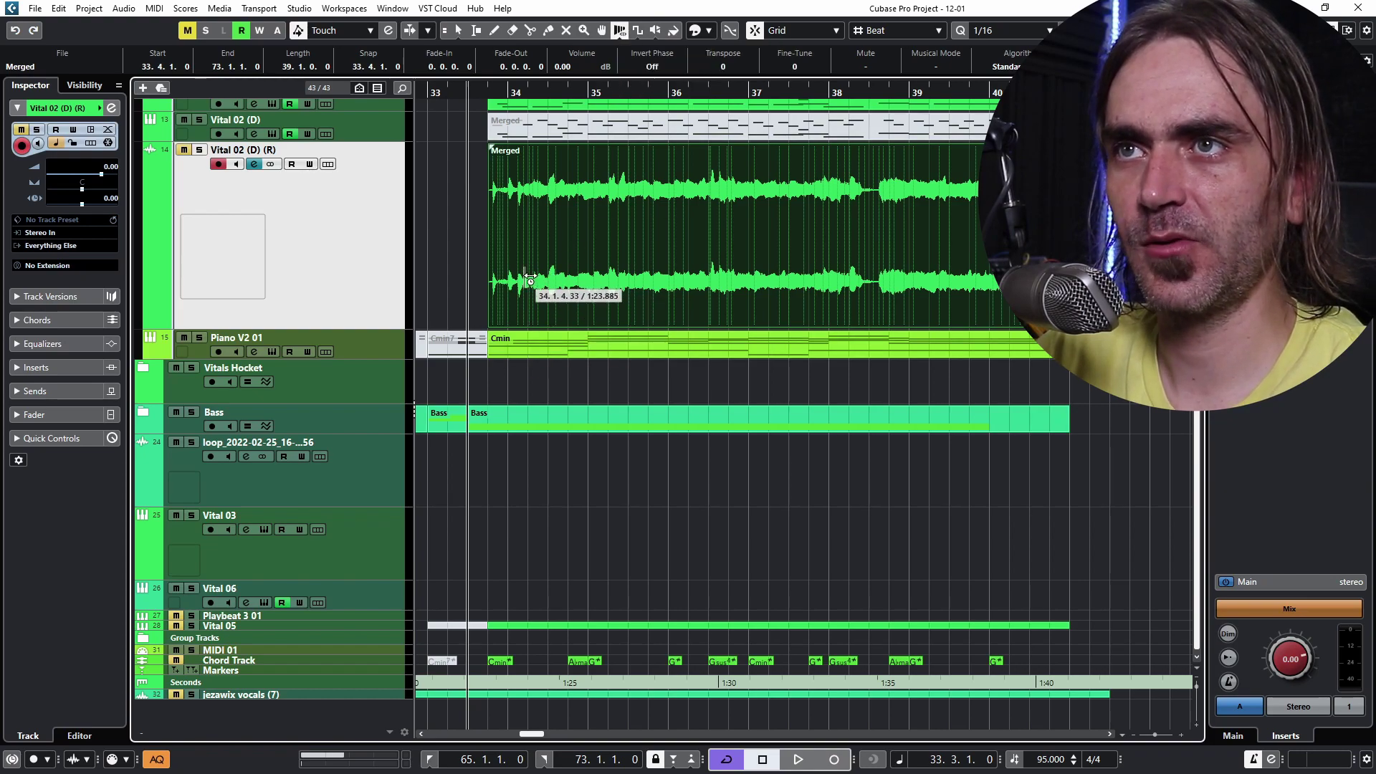
Step: Add a warp marker at bar 34 of the Merged audio event and stretch the next transient to beat 34.2
scroll(545, 293, up, 2)
drag(544, 293, 634, 394)
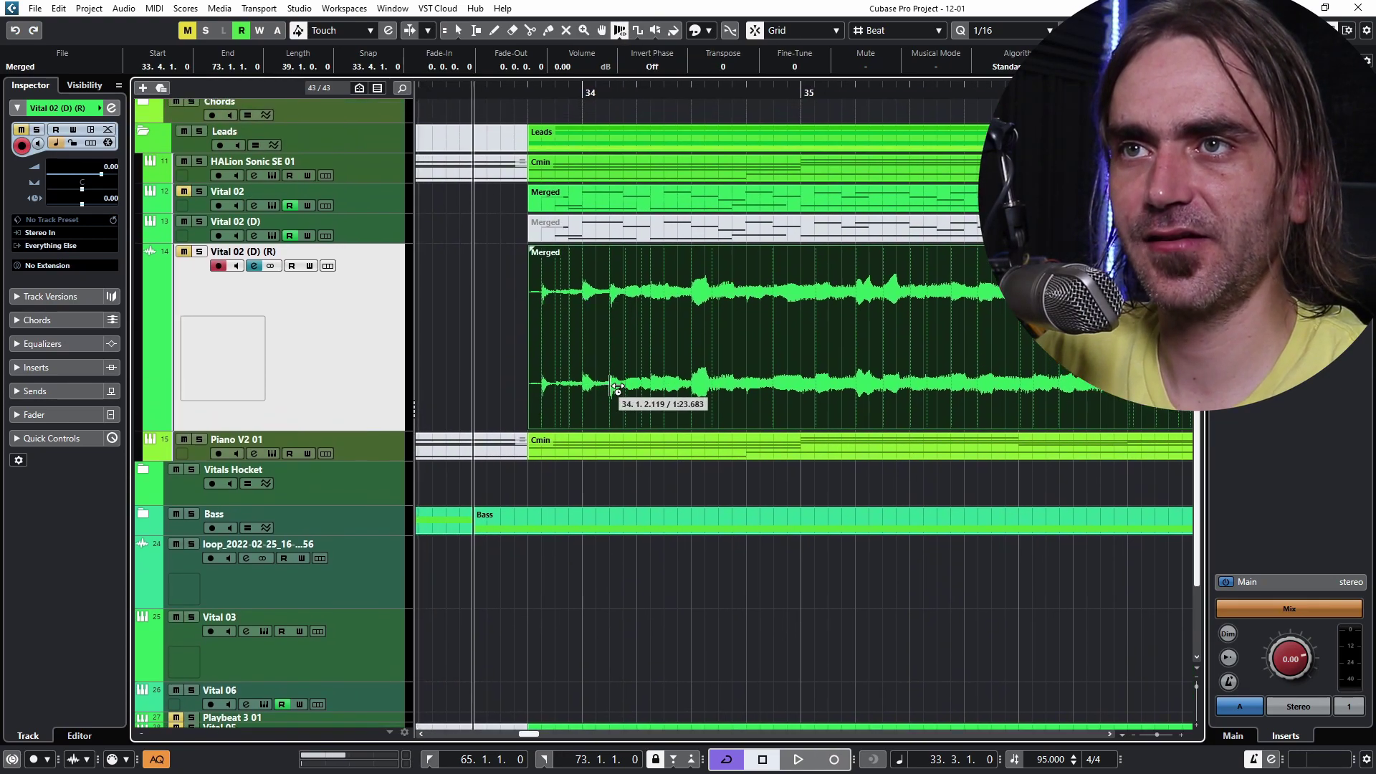
click(583, 396)
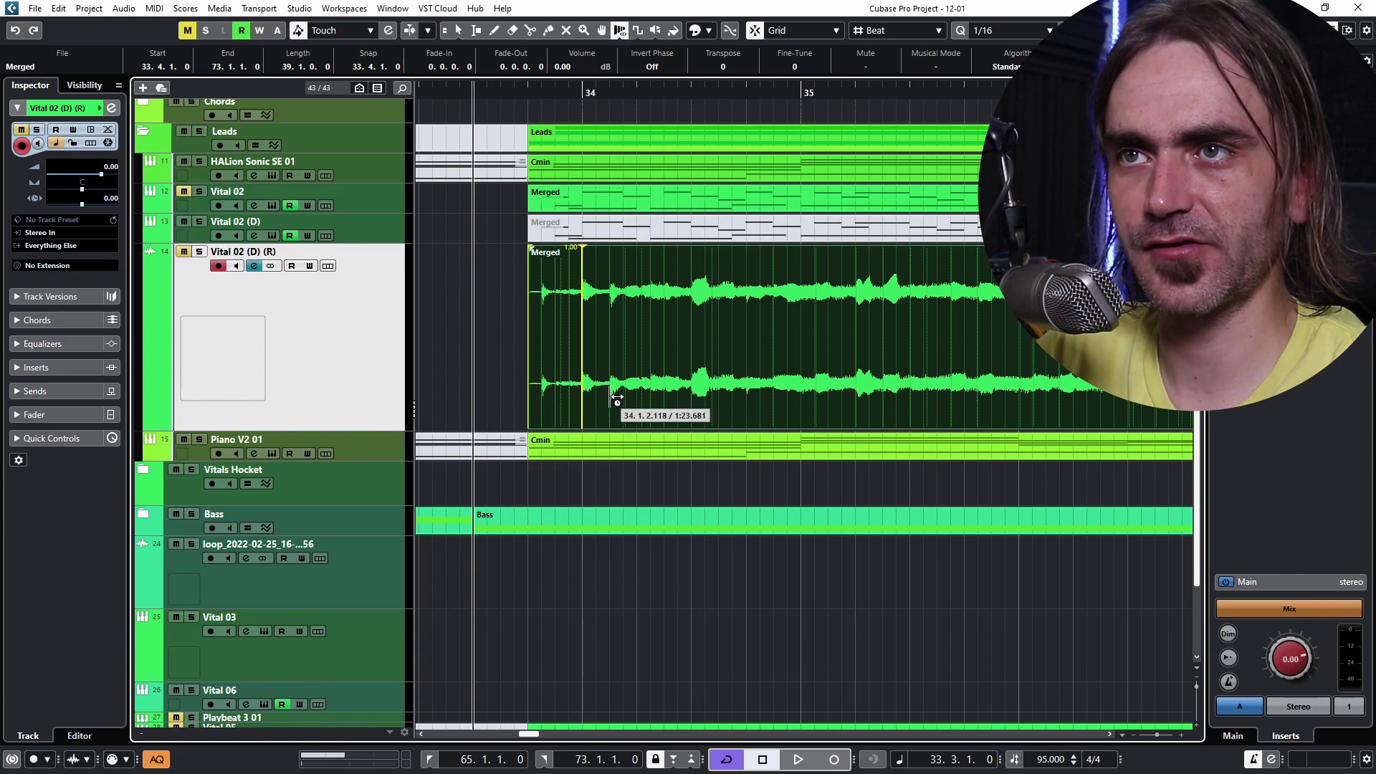
drag(610, 396, 642, 396)
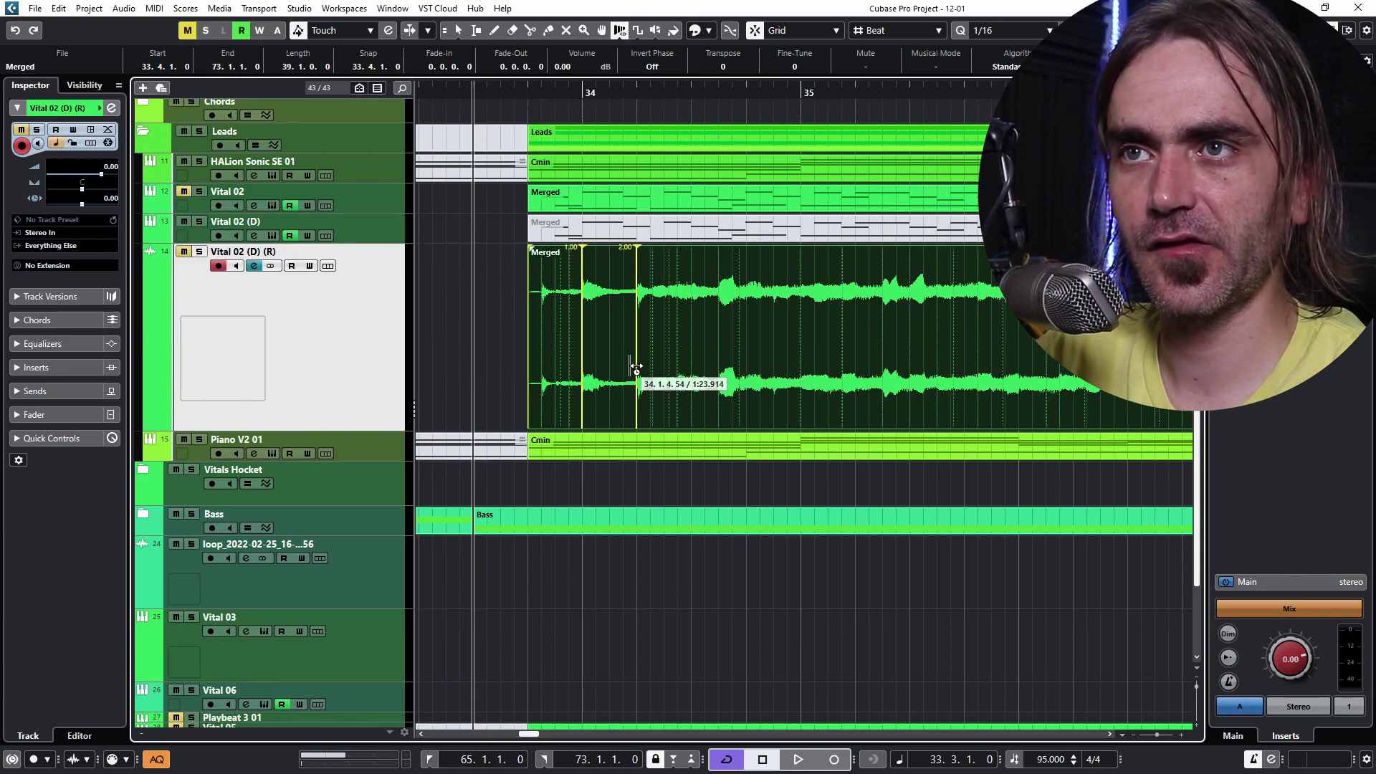
Step: Show the Drum folder's tracks for reference and warp two further transients of the Merged audio event, moving the first to beat 34.4
scroll(640, 355, up, 1)
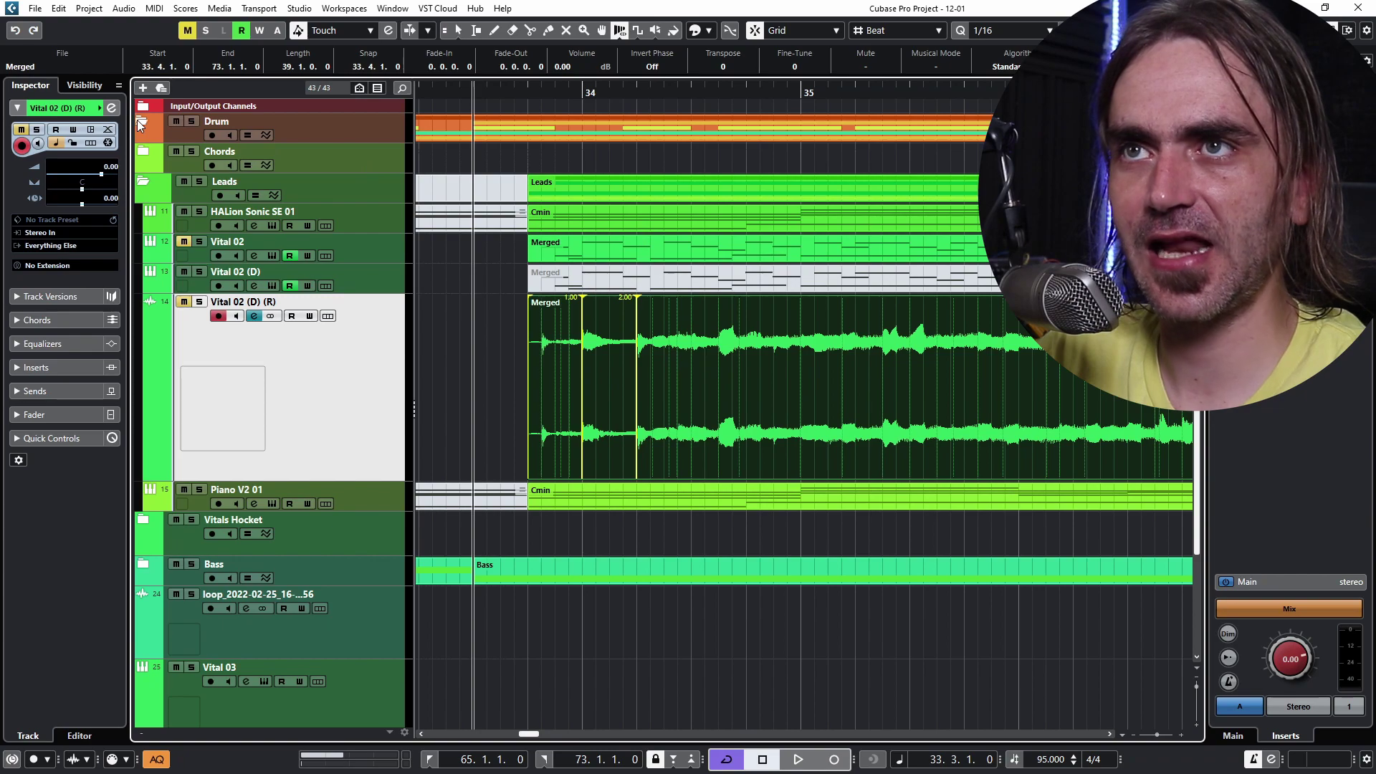
click(140, 121)
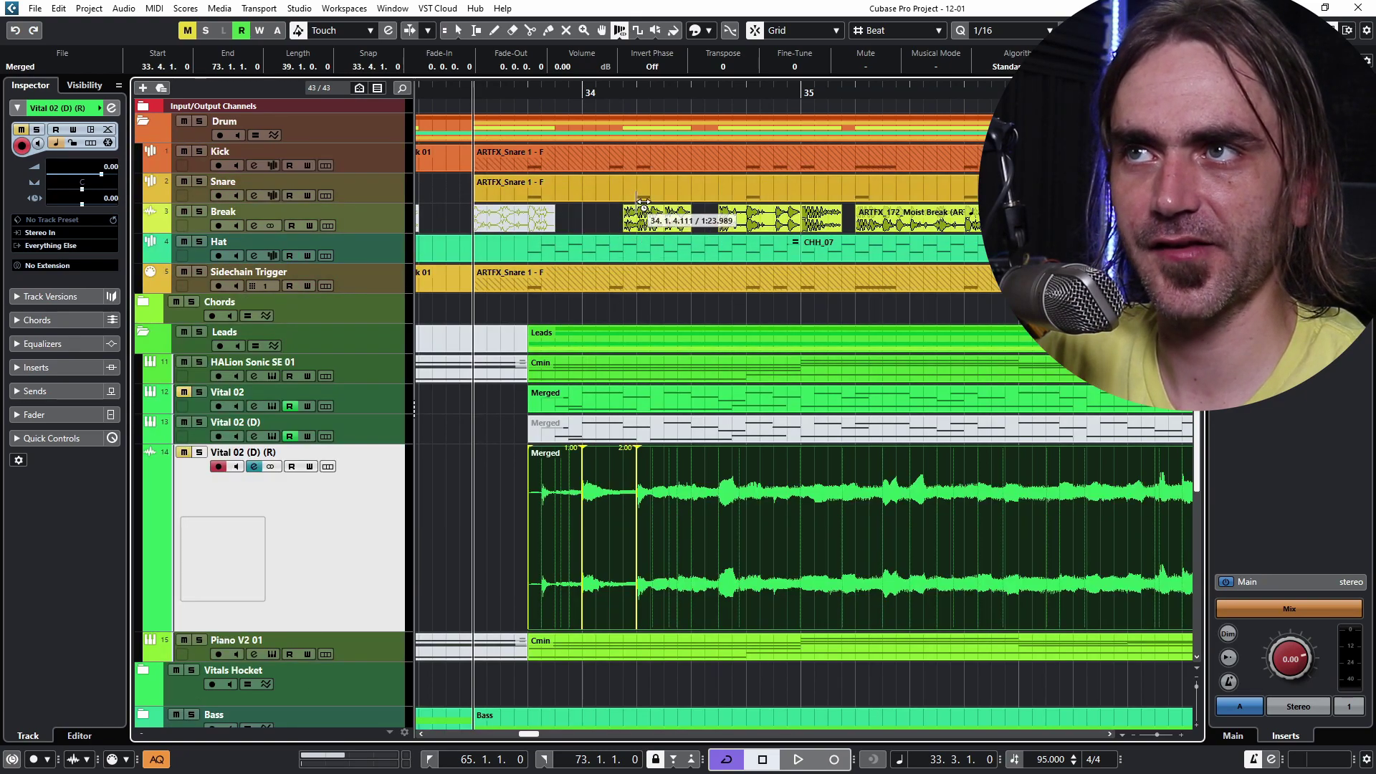
mouse_move(638, 545)
mouse_down()
mouse_move(627, 540)
mouse_move(763, 509)
mouse_up()
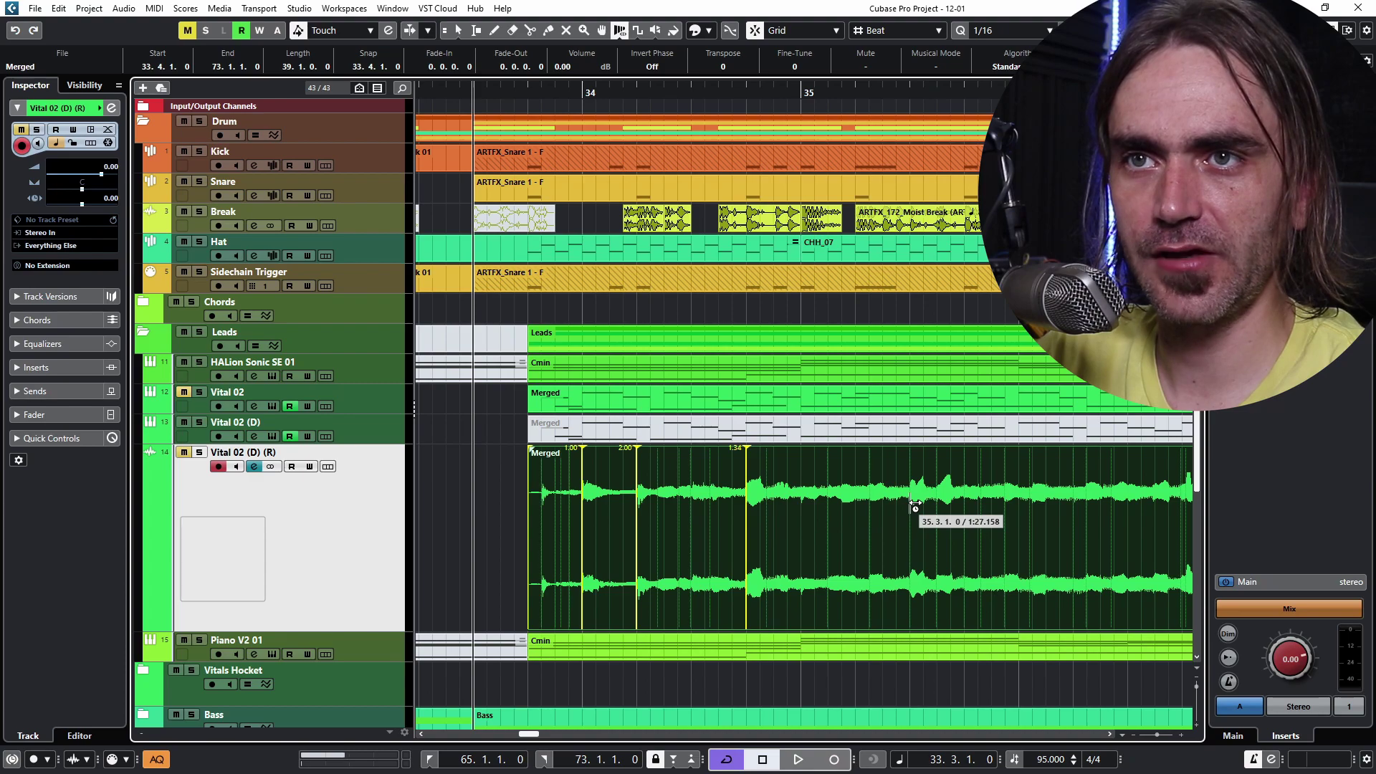
drag(909, 503, 855, 505)
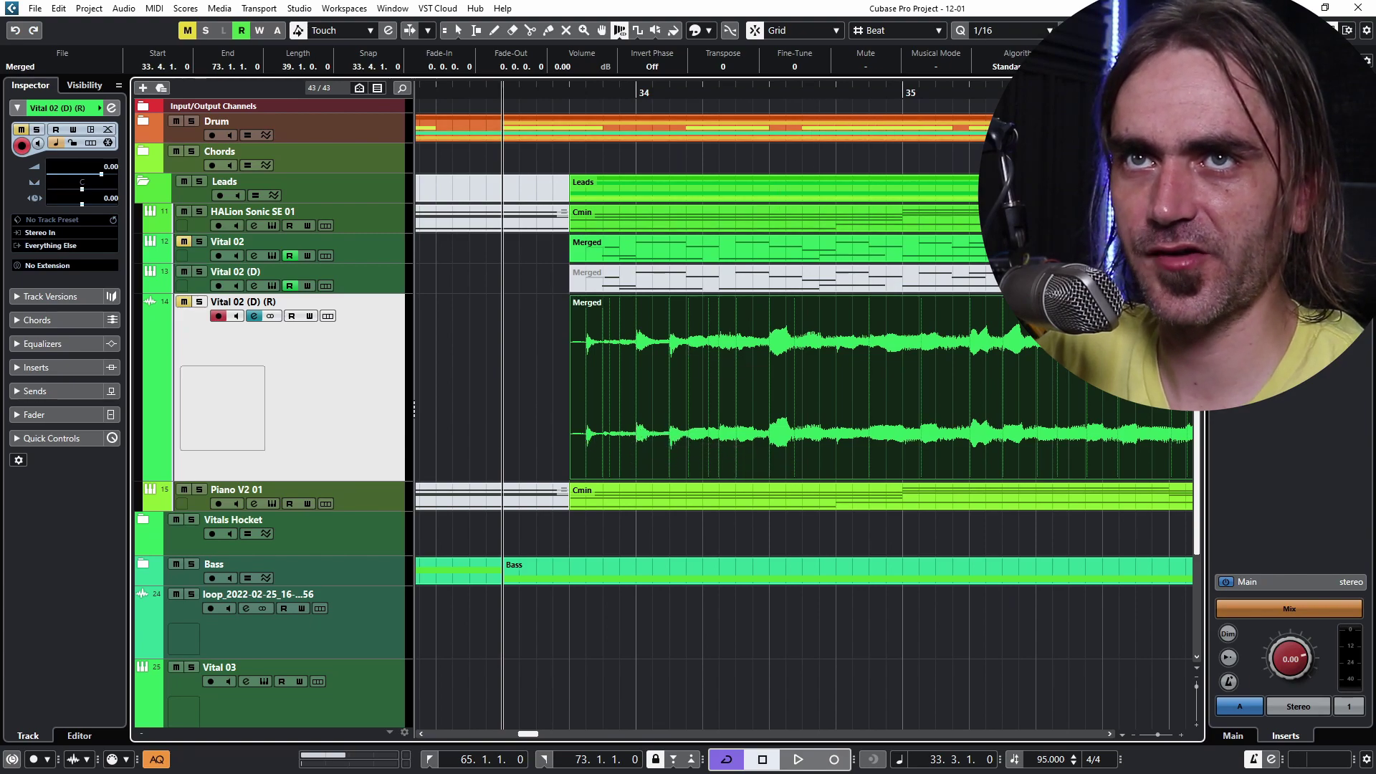
Step: Open the Quantize Panel and set the swing of the 1/16 grid to 29 %
click(1085, 30)
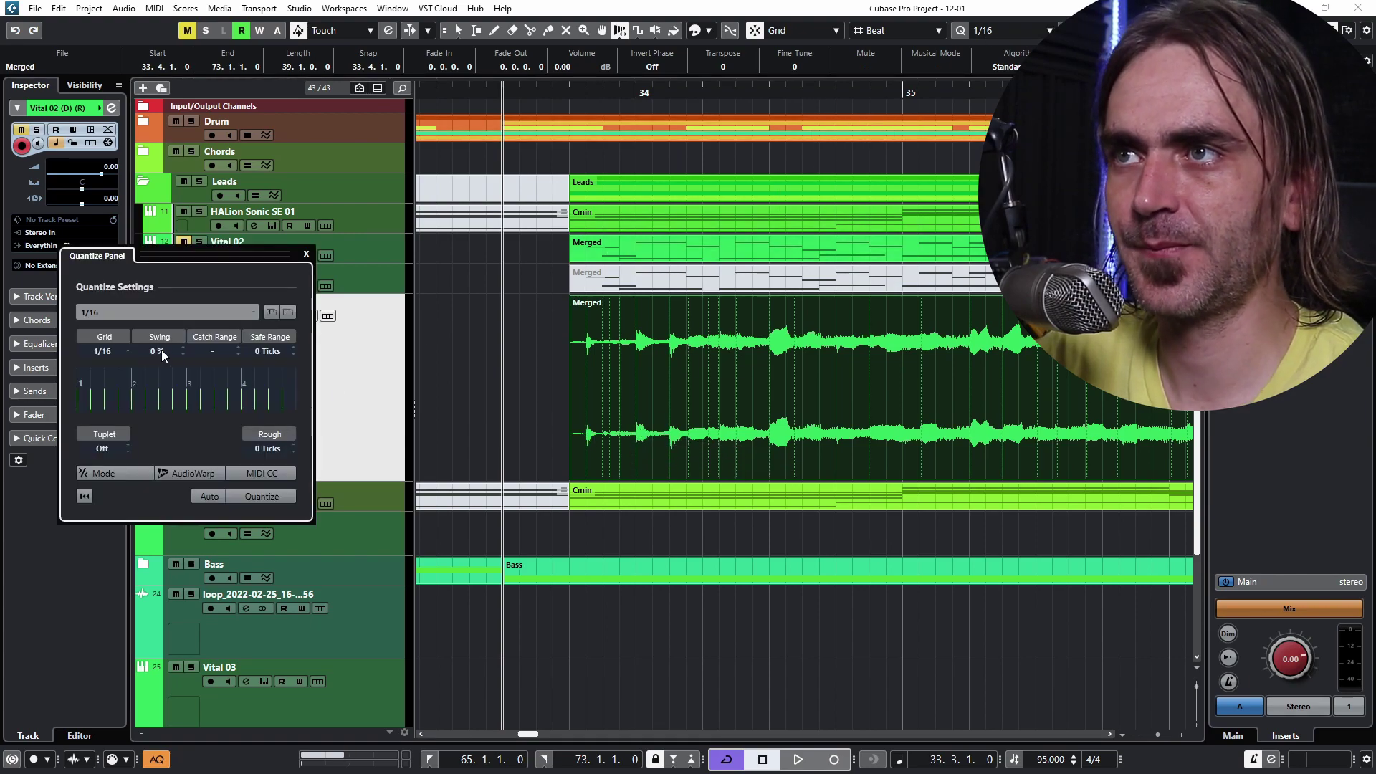
scroll(162, 351, up, 20)
scroll(612, 434, up, 2)
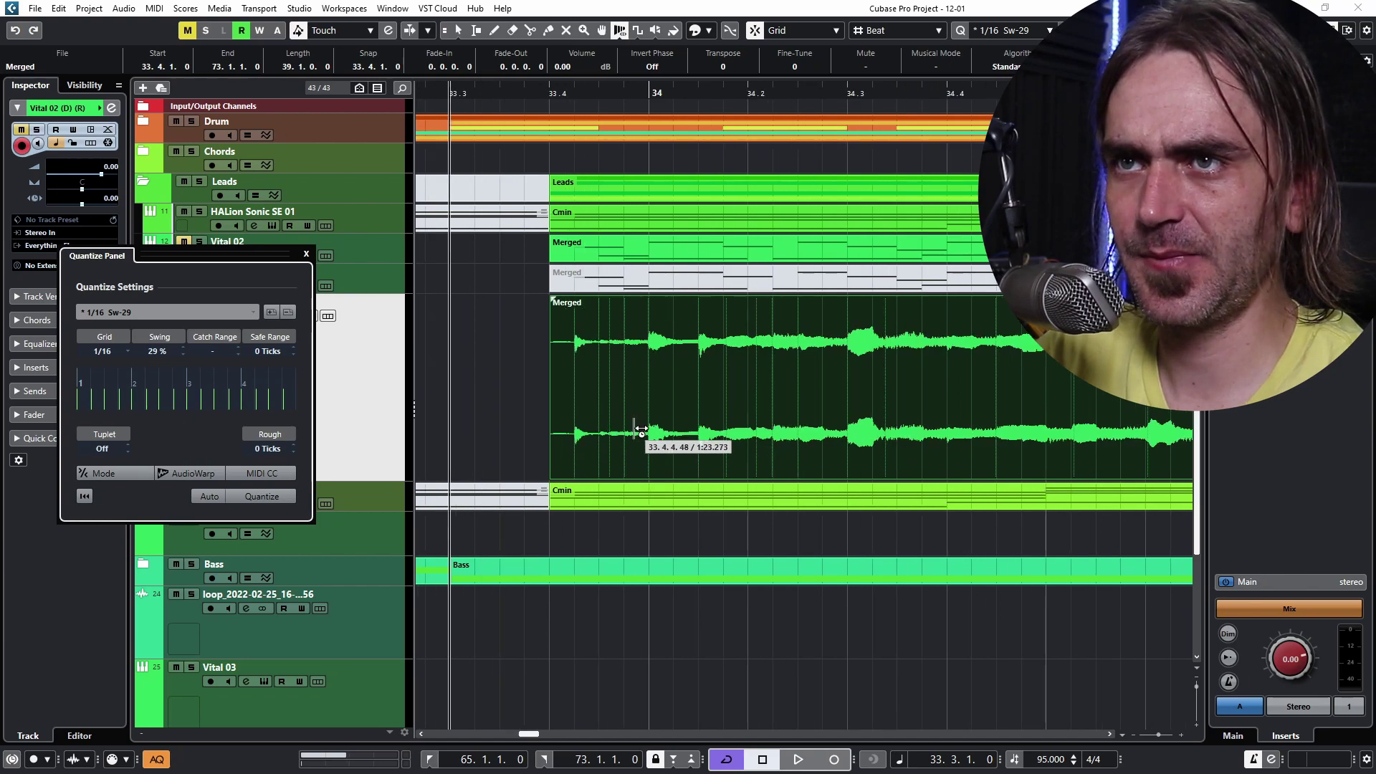
Step: Try warping the transient at bar 34 to an earlier position, turn on Auto in the Quantize Panel, and undo the warp
drag(651, 431, 625, 433)
click(213, 498)
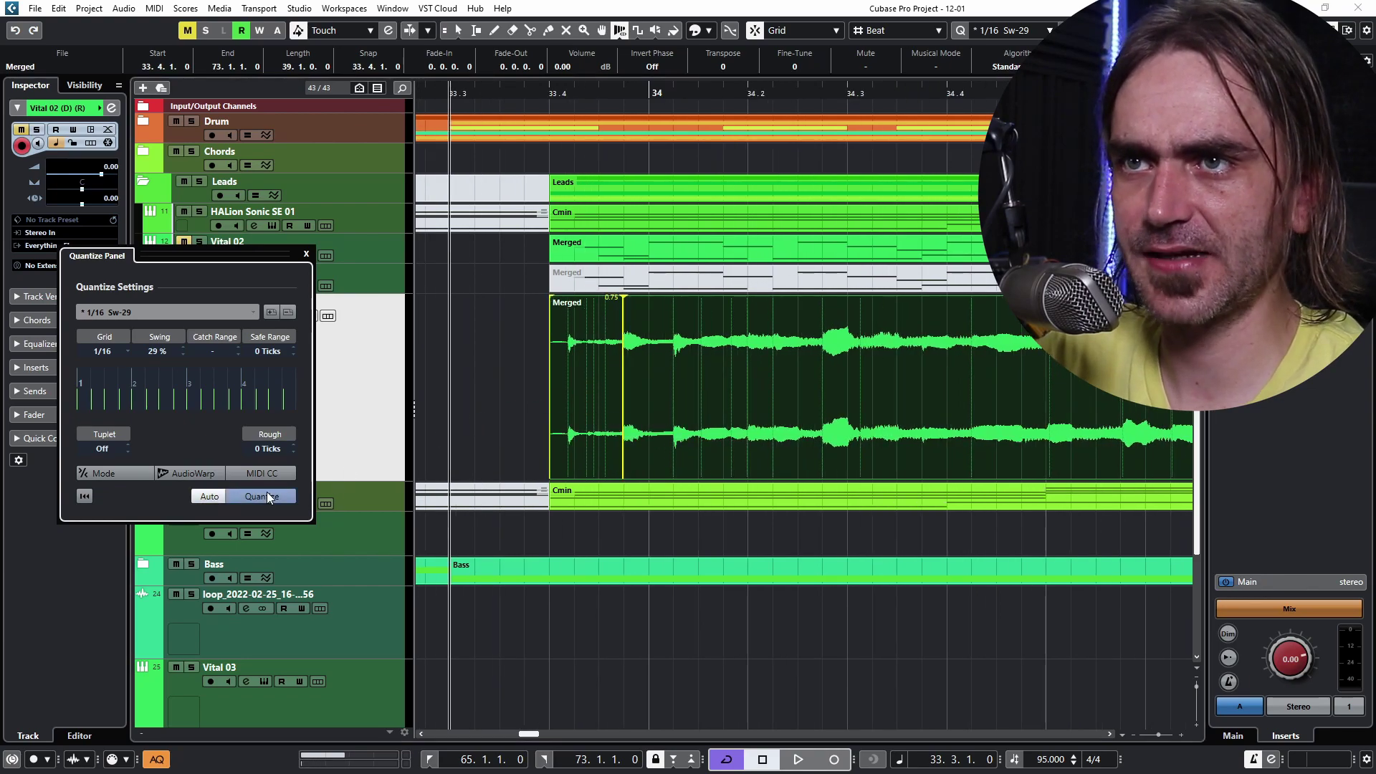
key(ctrl+z)
Step: Set the project grid type to Use Quantize and the swing of the 1/16 grid to 60 %
click(895, 31)
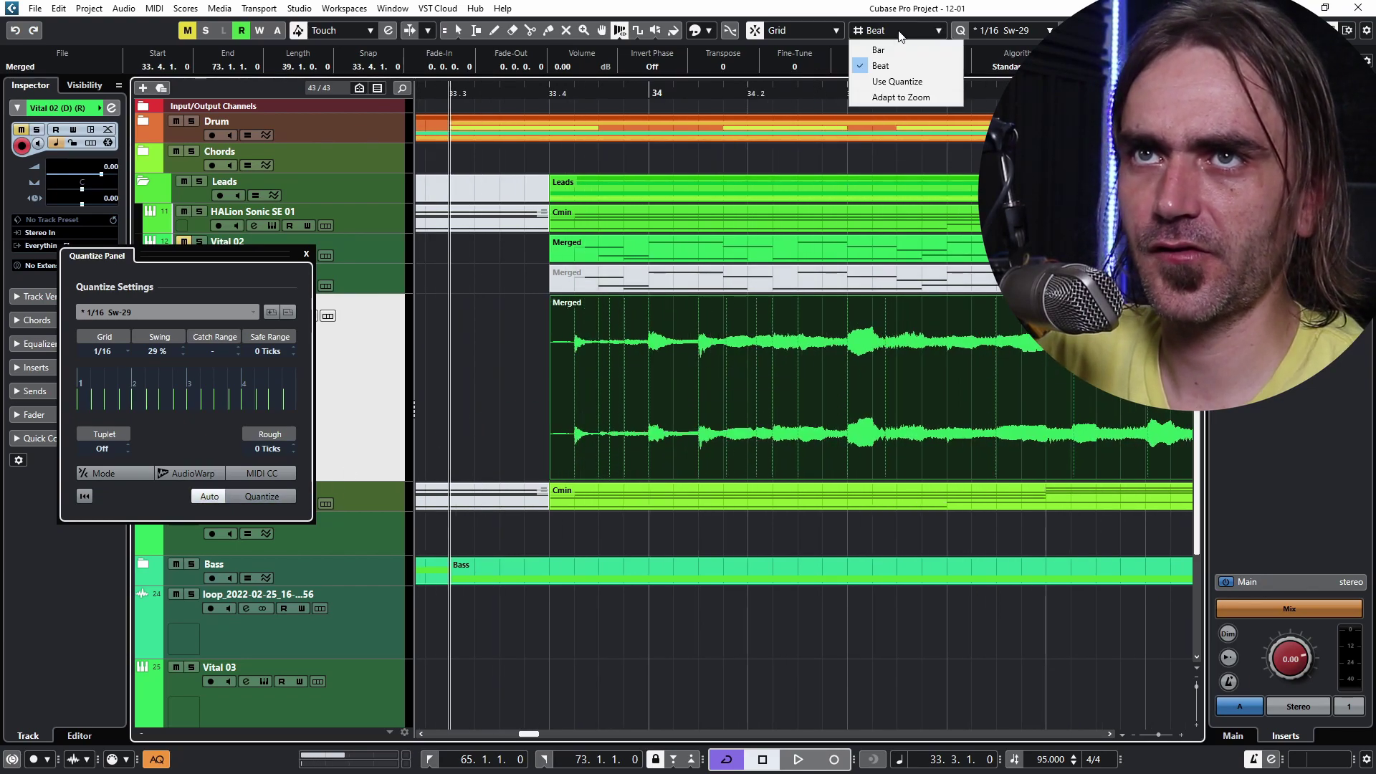
click(897, 81)
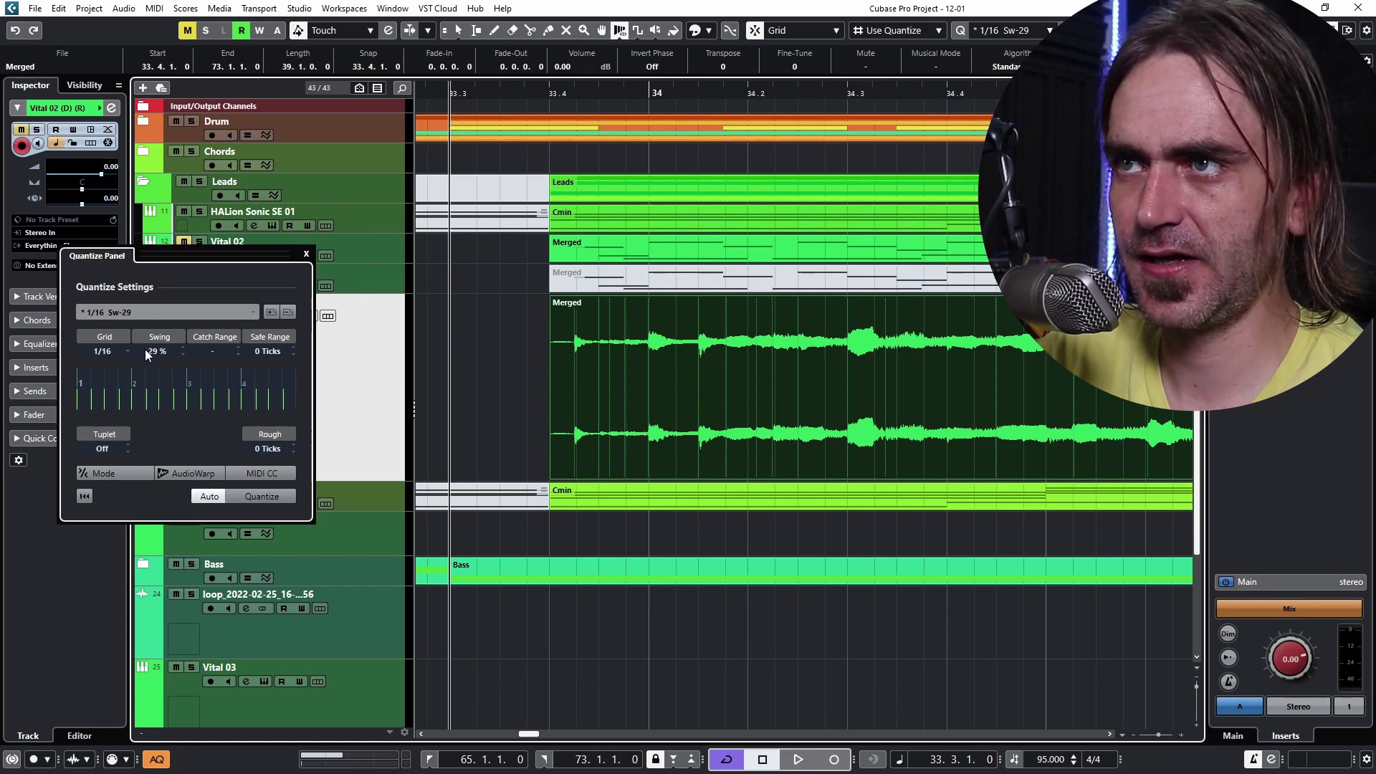
drag(144, 350, 197, 287)
Step: Try warping two points of the Merged audio event to the swung grid lines and undo these warps
scroll(692, 433, up, 4)
mouse_move(598, 429)
mouse_down()
mouse_move(557, 432)
mouse_move(623, 441)
mouse_move(614, 432)
mouse_up()
scroll(559, 425, down, 3)
drag(797, 430, 767, 428)
scroll(813, 419, down, 2)
key(ctrl+z)
key(ctrl+z)
key(ctrl+z)
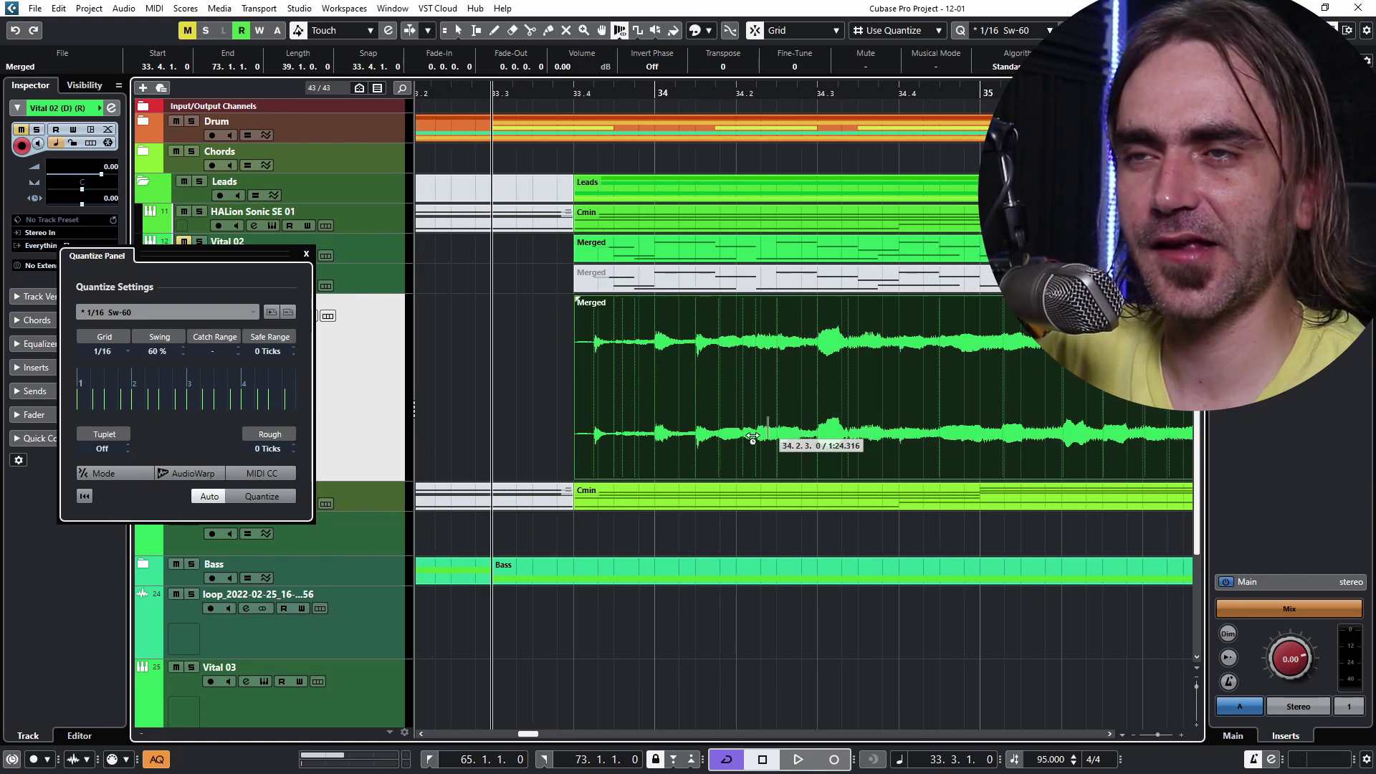
Step: Close the Quantize Panel and return to the Object Selection tool
click(306, 256)
scroll(768, 439, down, 1)
scroll(805, 415, down, 1)
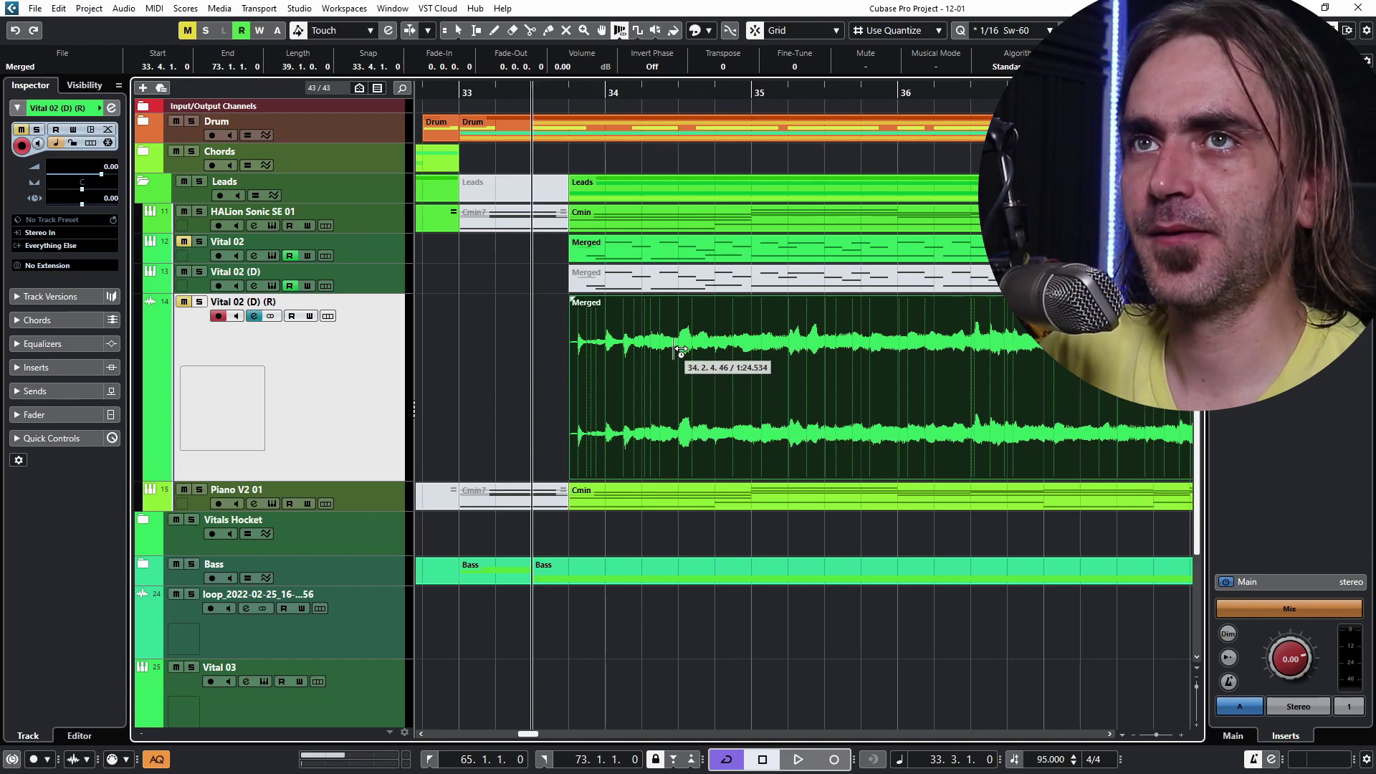
scroll(681, 351, down, 2)
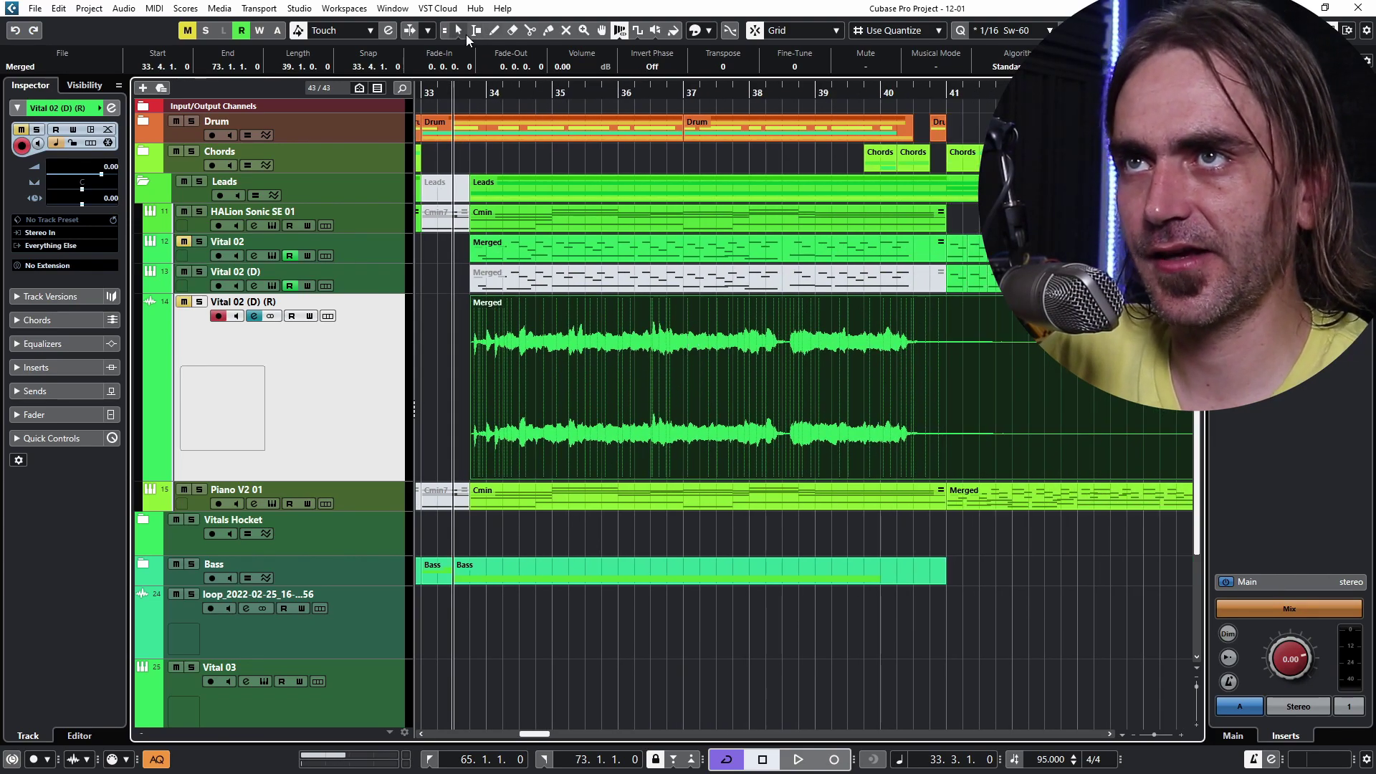
click(456, 27)
Step: Collapse the Leads folder and unmute the Chord Track
click(146, 182)
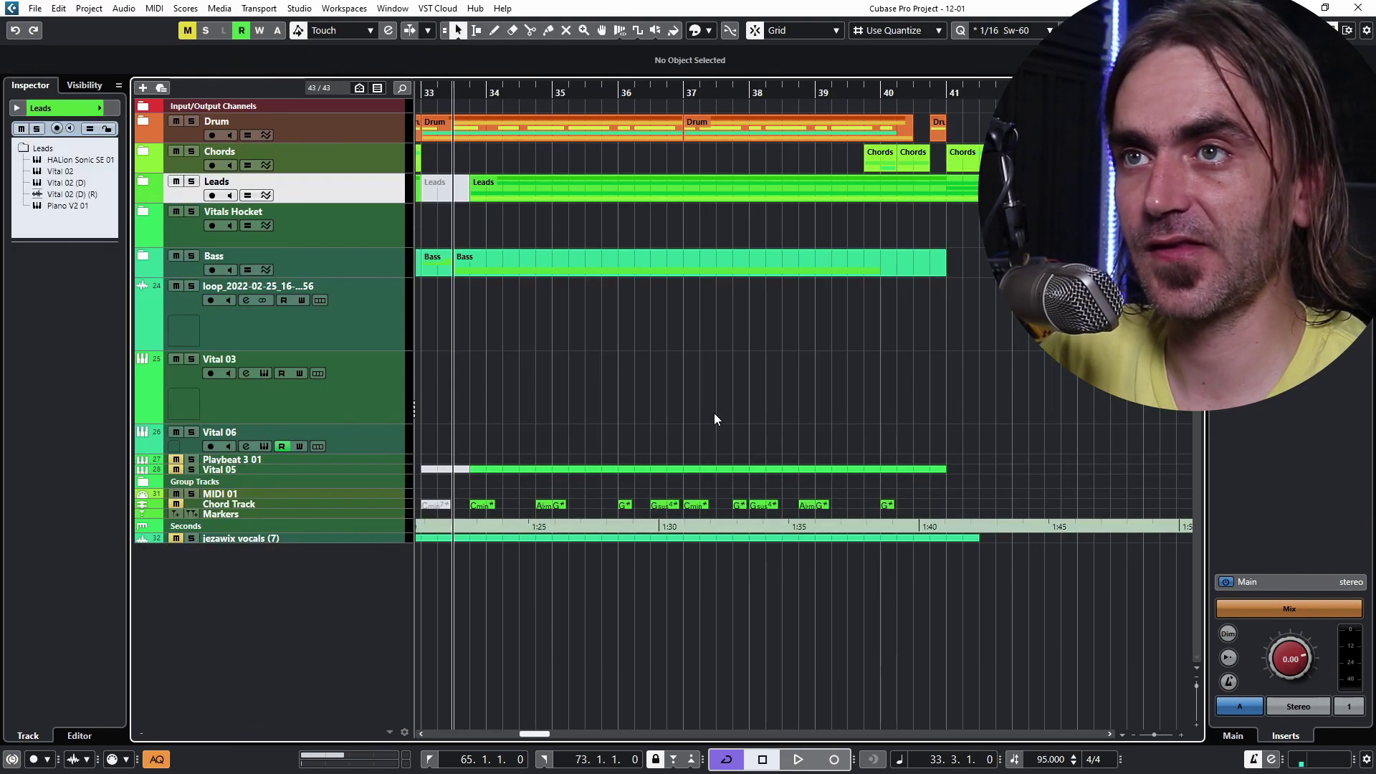
scroll(756, 425, down, 3)
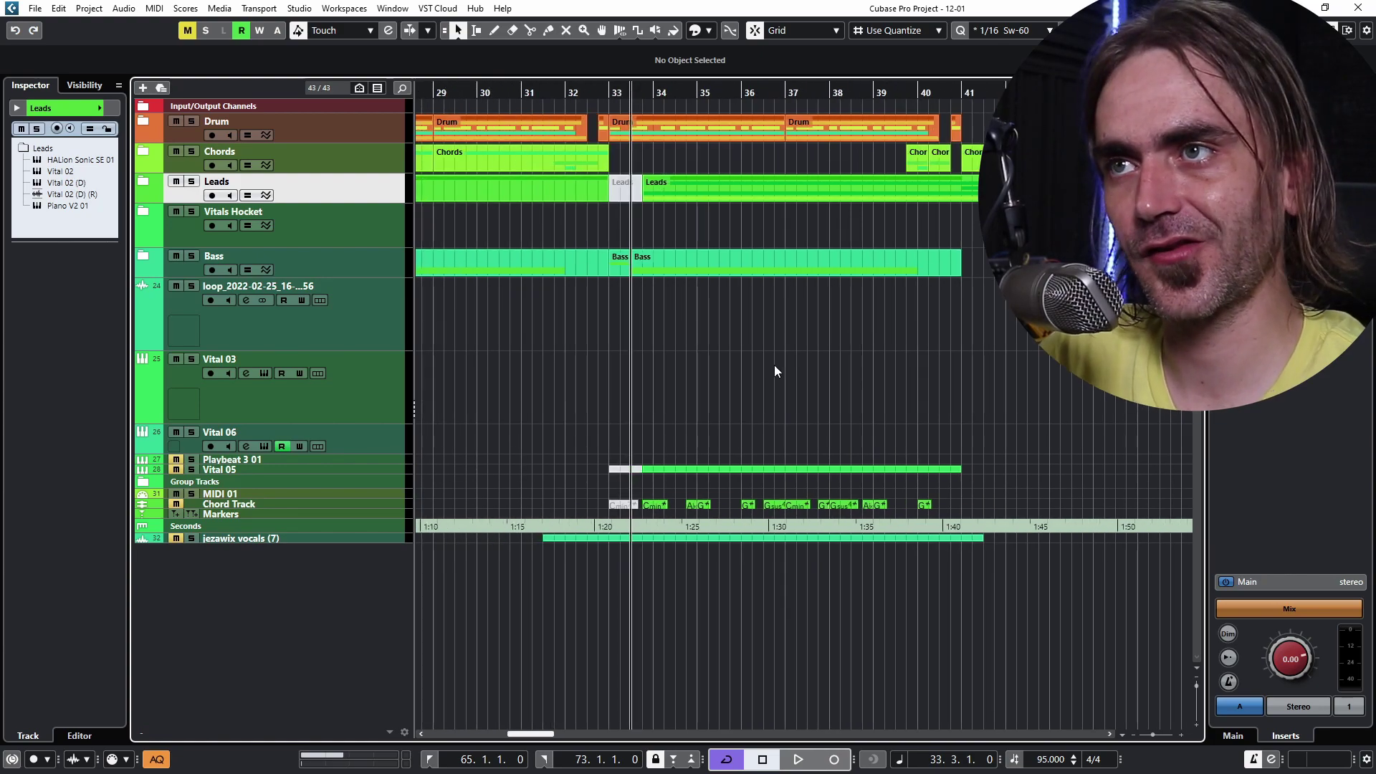
scroll(755, 376, up, 1)
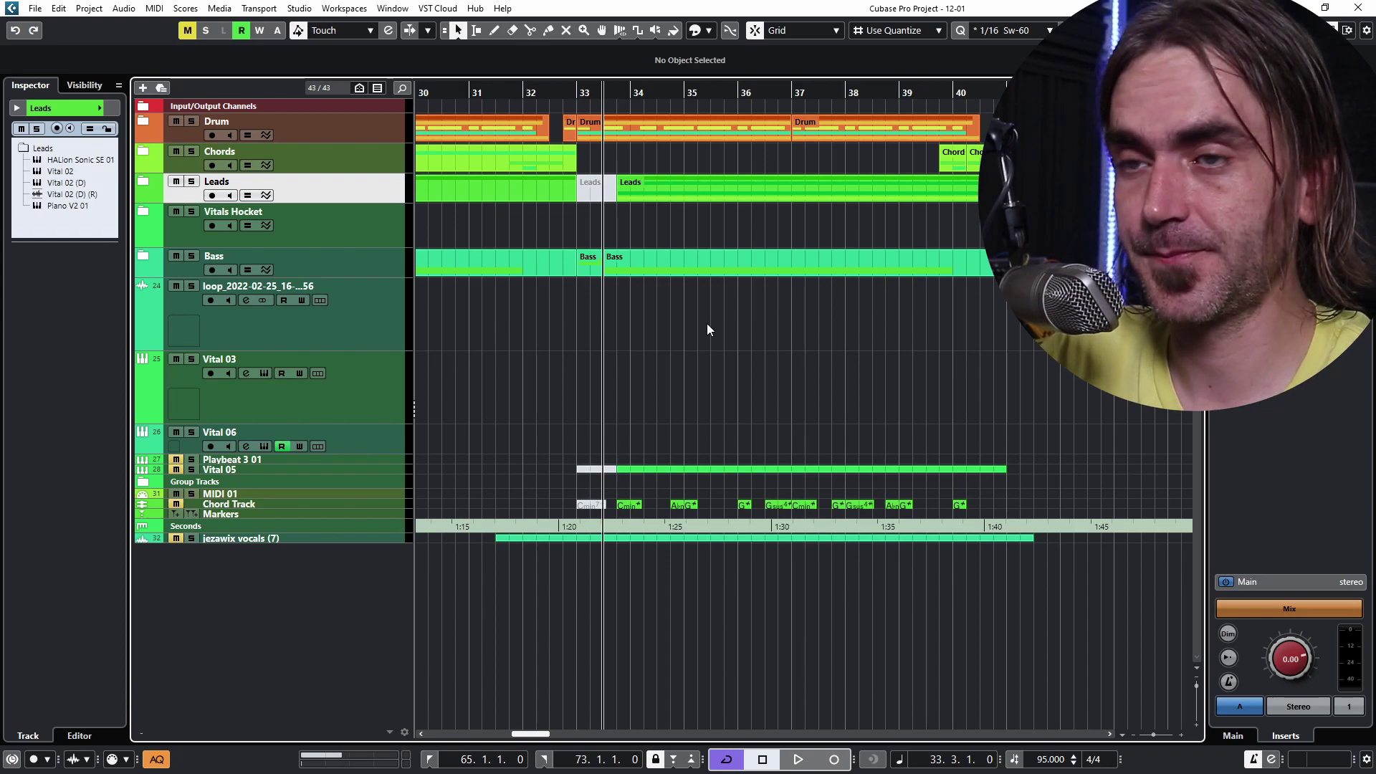
click(294, 504)
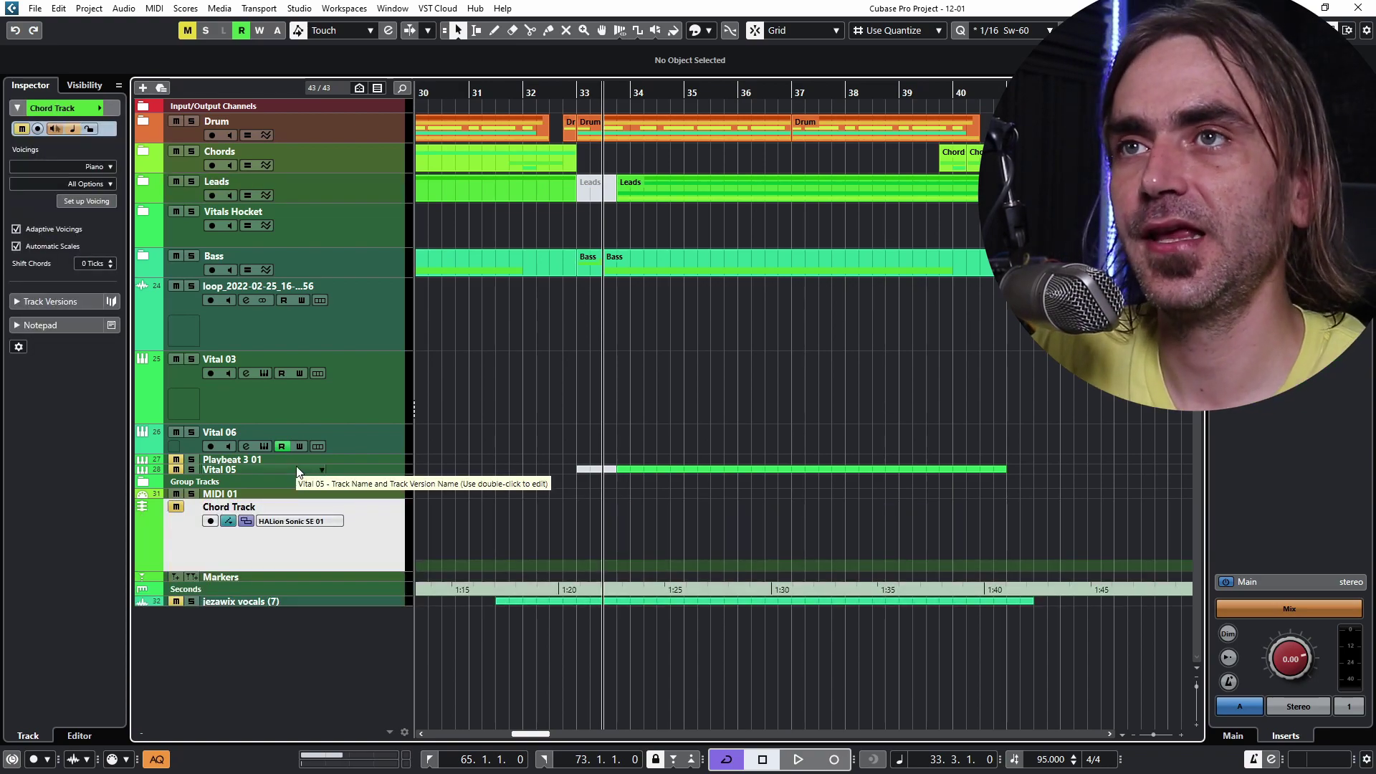
click(179, 510)
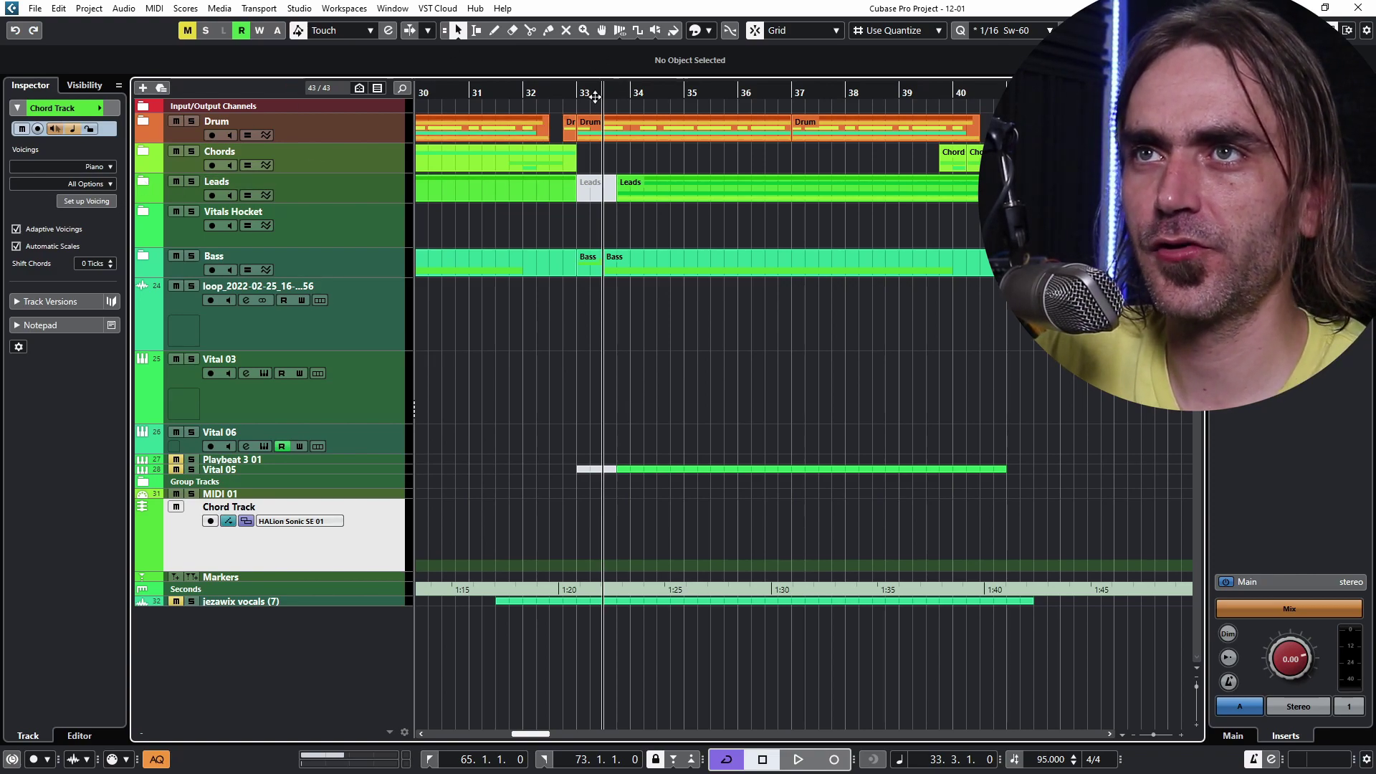
Step: Set the locator range from about bar 33 to bar 41 and the project grid type to Beat
drag(593, 93, 998, 86)
click(896, 30)
click(878, 64)
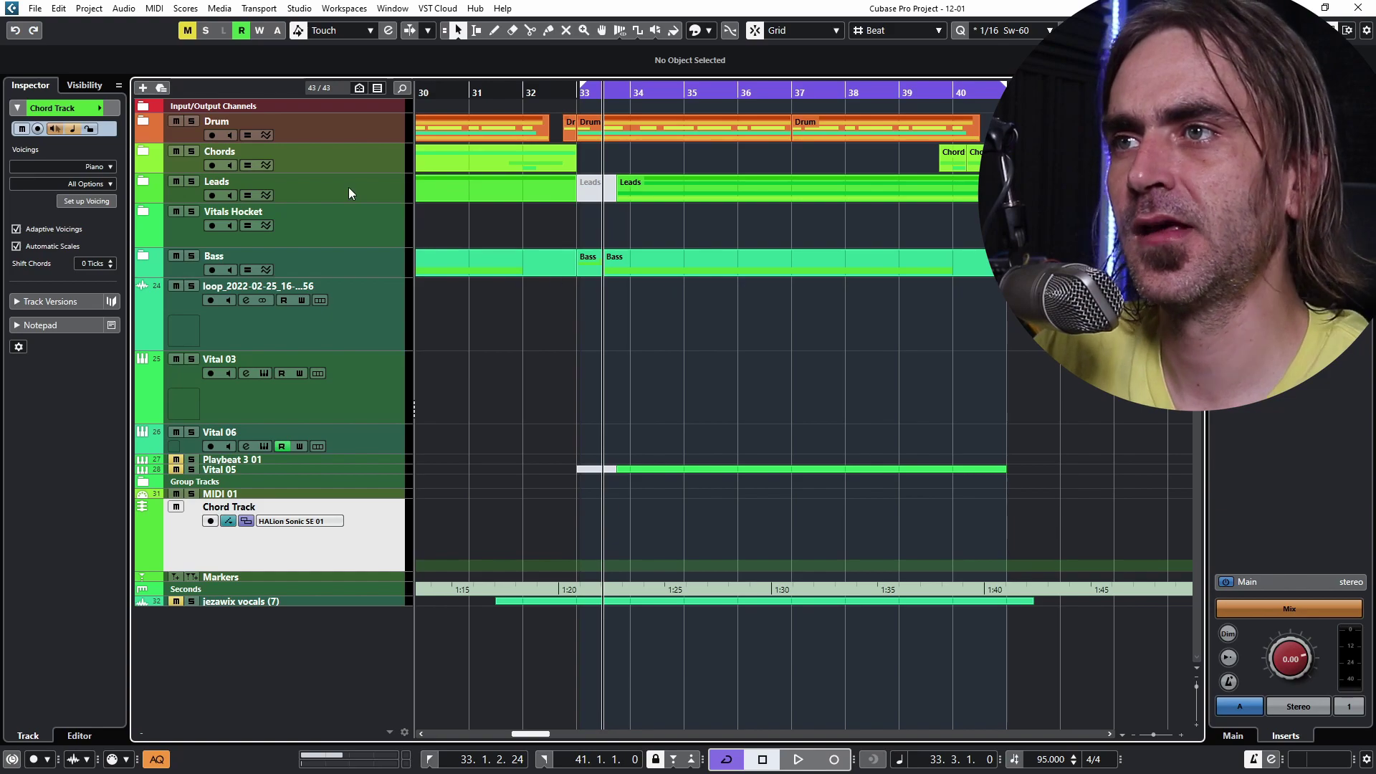
Step: Expand the Leads folder to reach the Merged audio event on the Vital 02 (D) (R) track
click(143, 182)
scroll(757, 361, down, 5)
scroll(742, 248, up, 2)
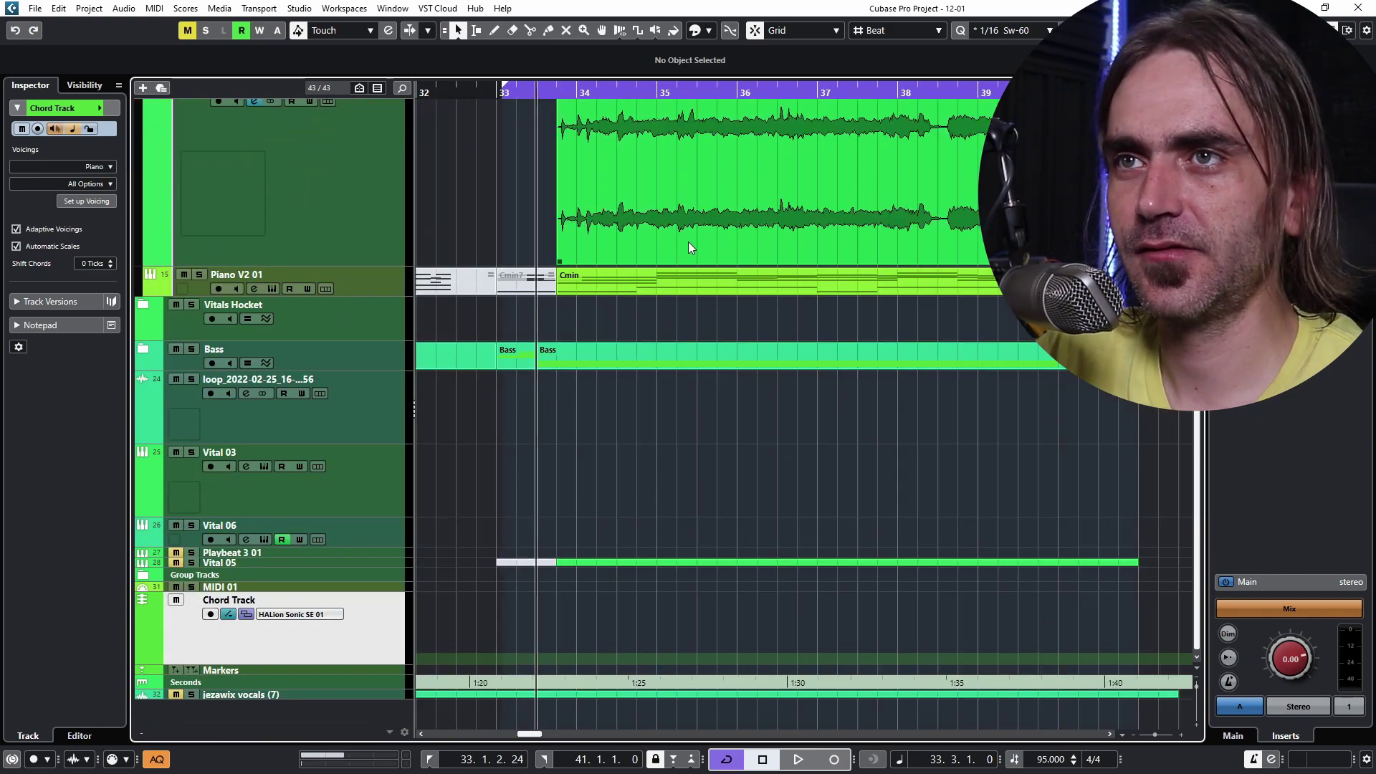
Step: Try creating chord events on the Chord Track from the Merged audio event, end the soloed playback, and delete these chord events
drag(686, 242, 143, 592)
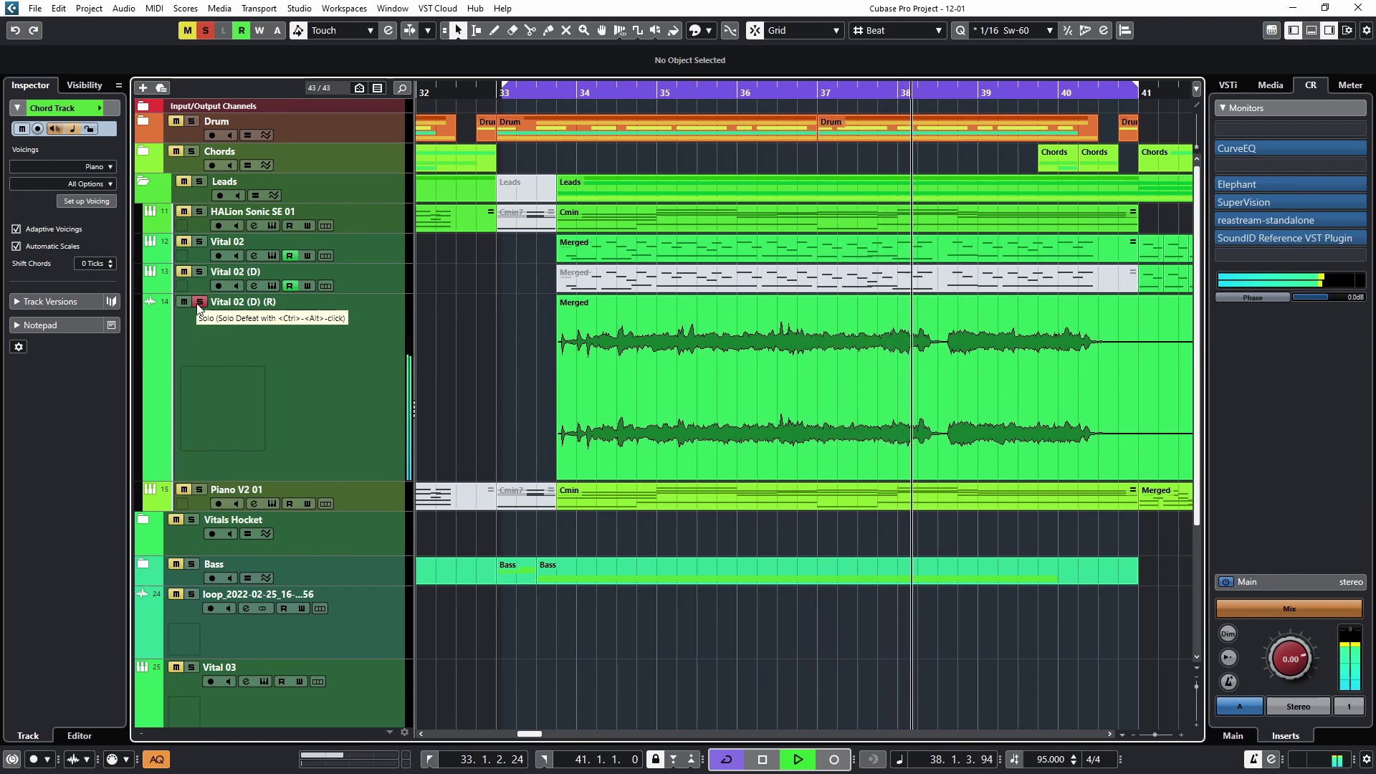
key(space)
click(199, 302)
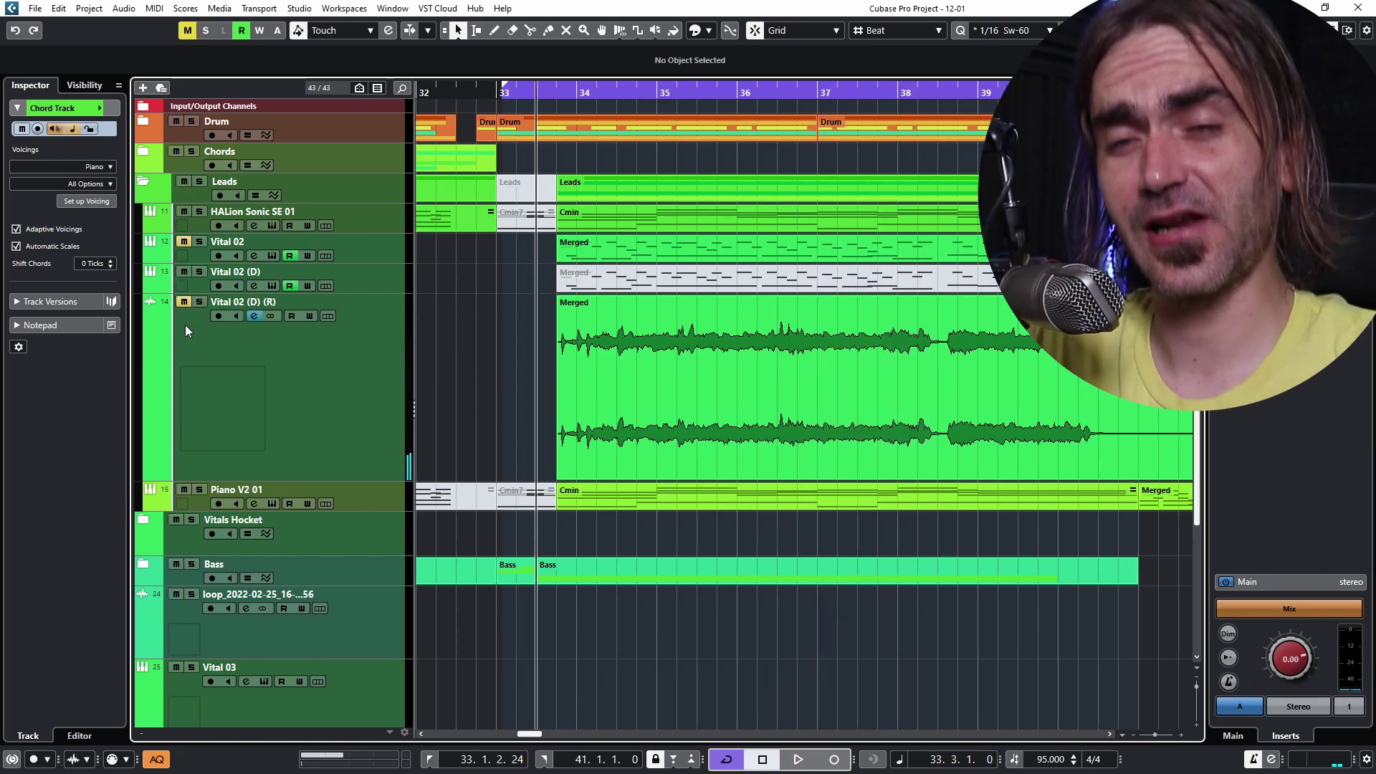
scroll(516, 323, down, 3)
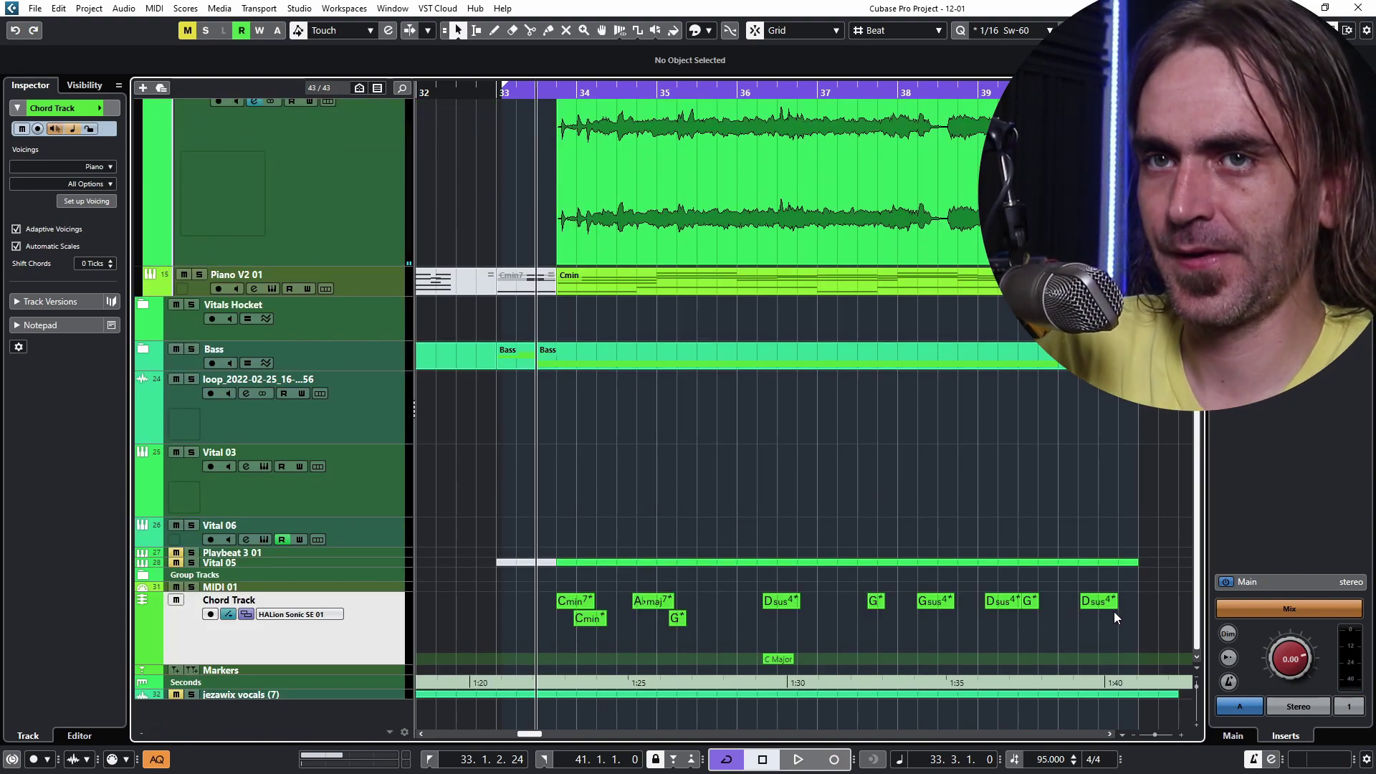
drag(1109, 618, 502, 661)
key(Delete)
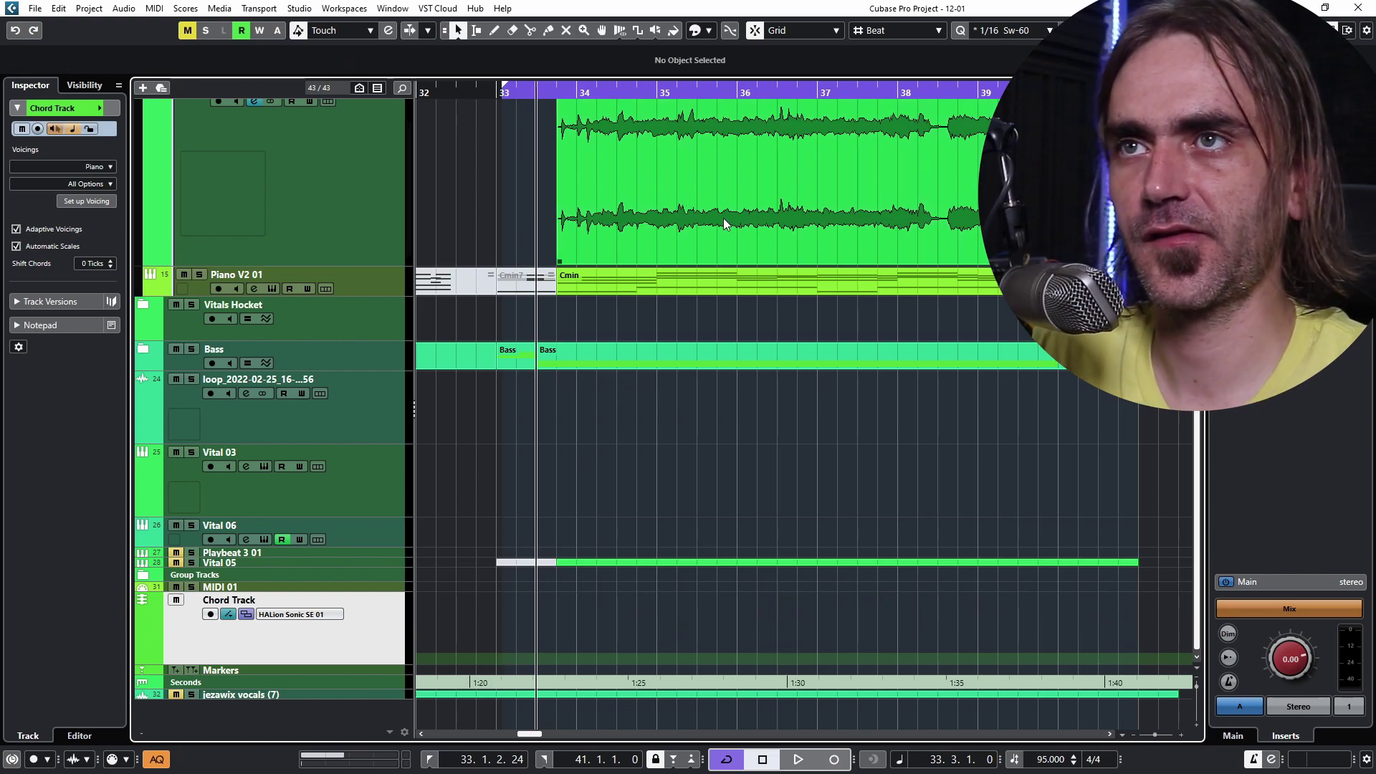
Step: Generate chord events on the Chord Track from the Merged audio event of the Vital 02 (D) (R) track
click(724, 220)
scroll(639, 213, down, 1)
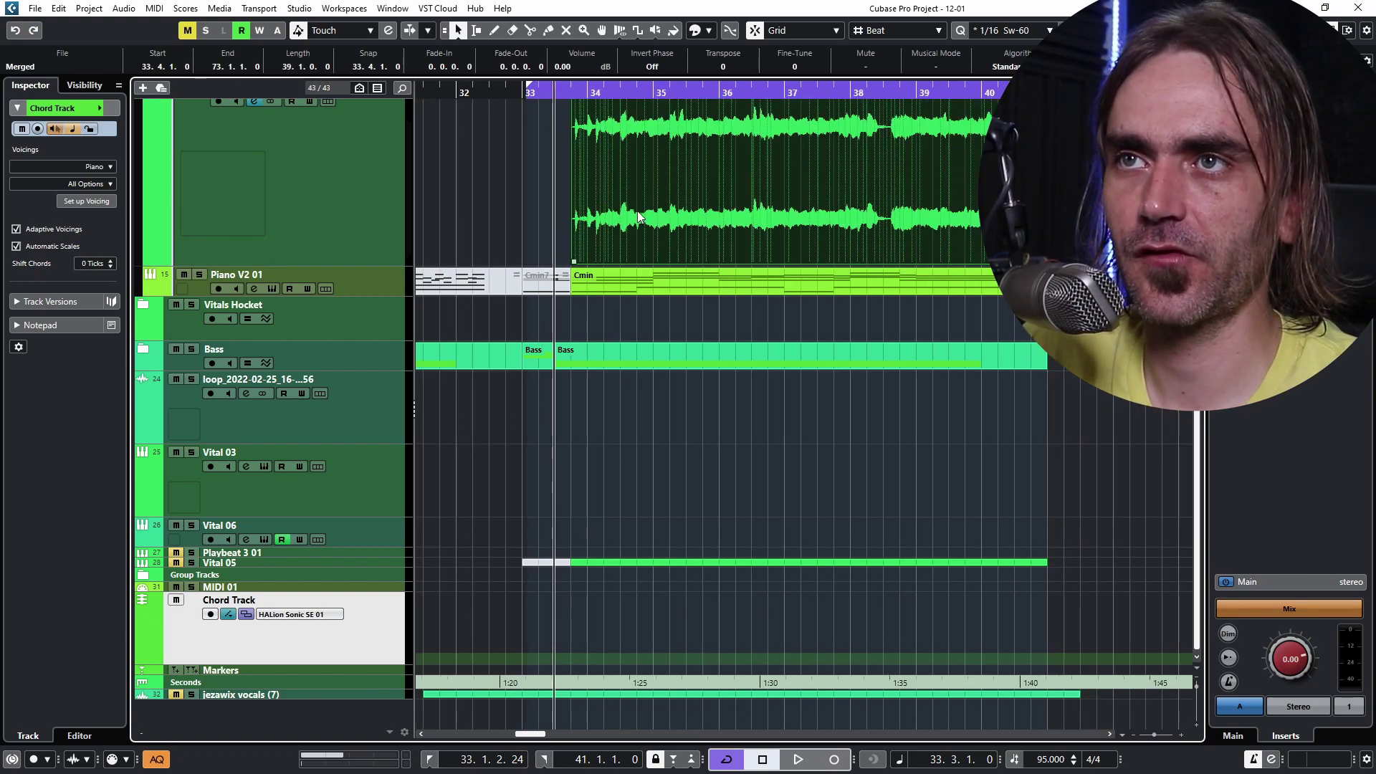
drag(639, 213, 617, 645)
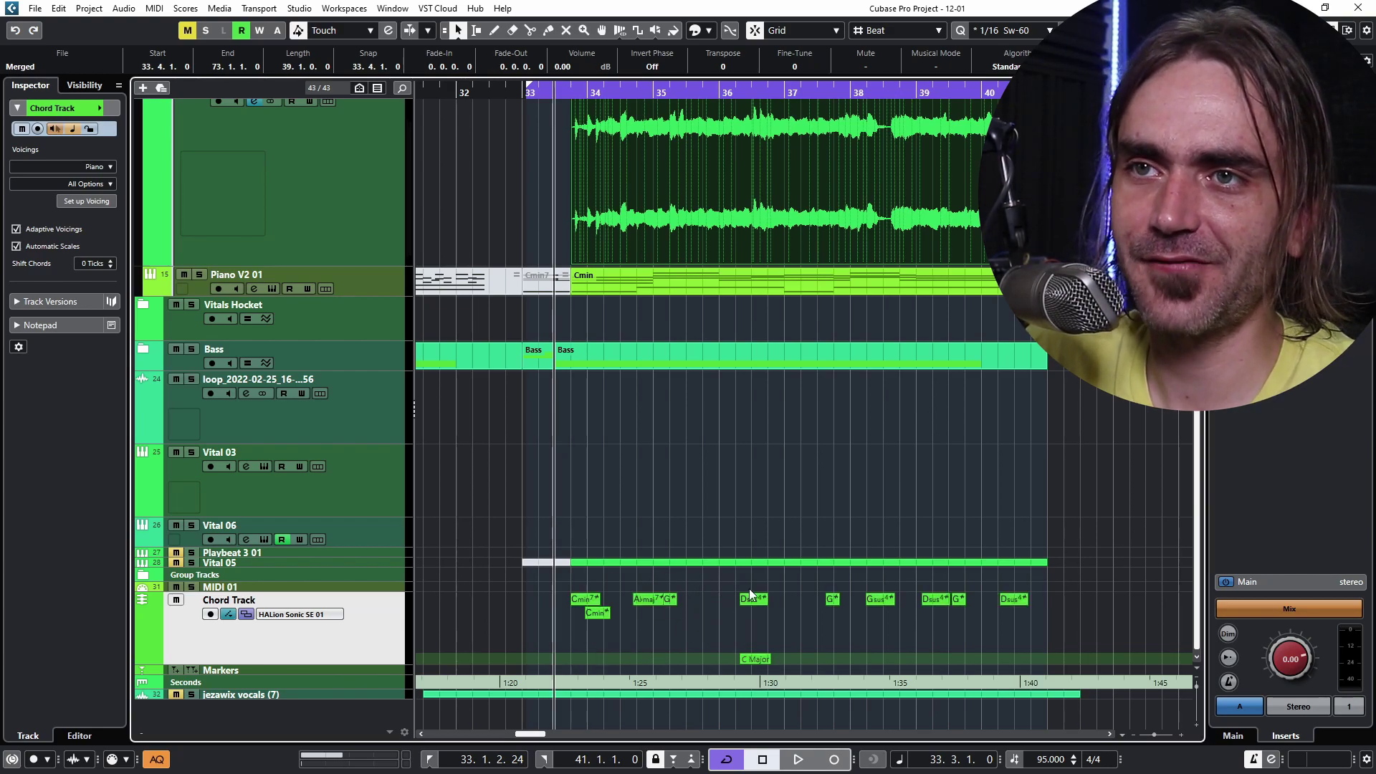
Step: Examine and audition the generated chord events on the Chord Track one by one
scroll(680, 598, up, 4)
scroll(706, 601, down, 3)
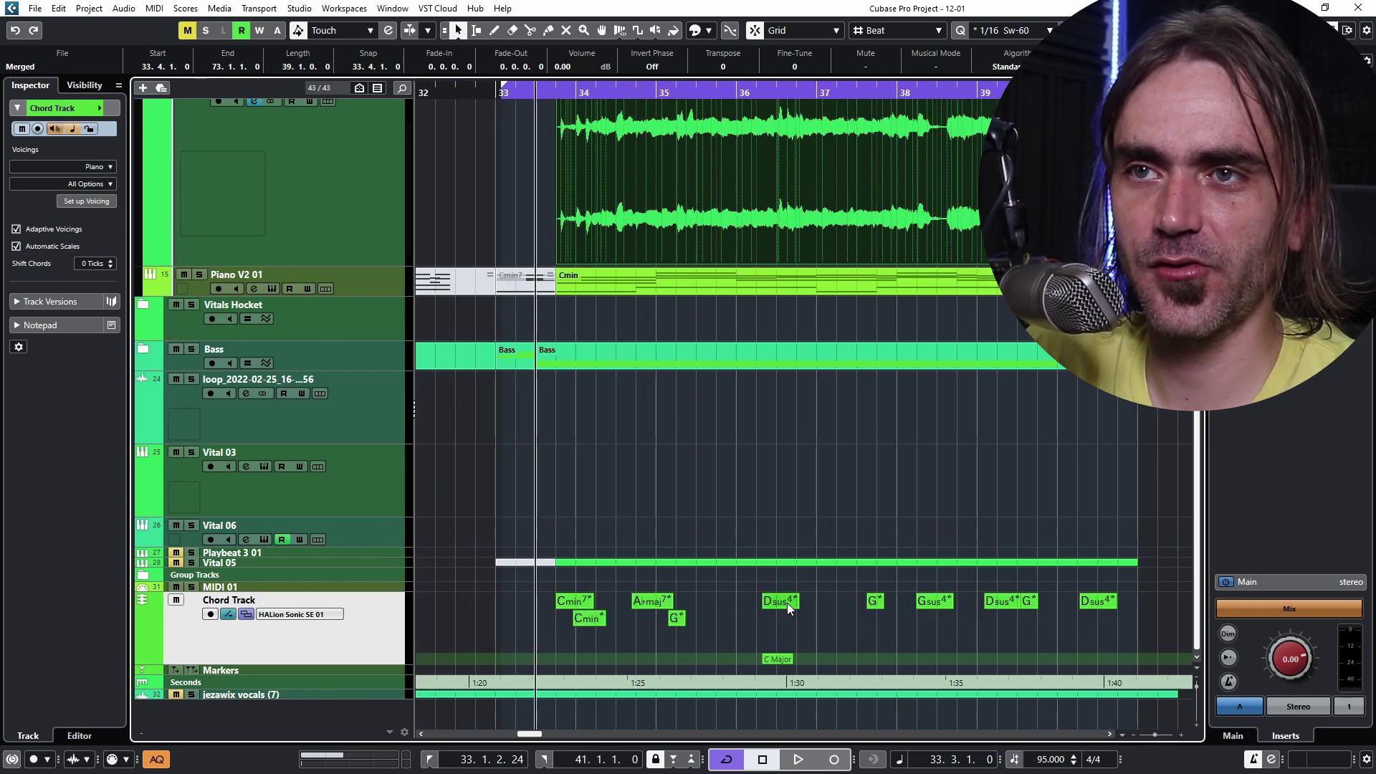
scroll(566, 603, up, 4)
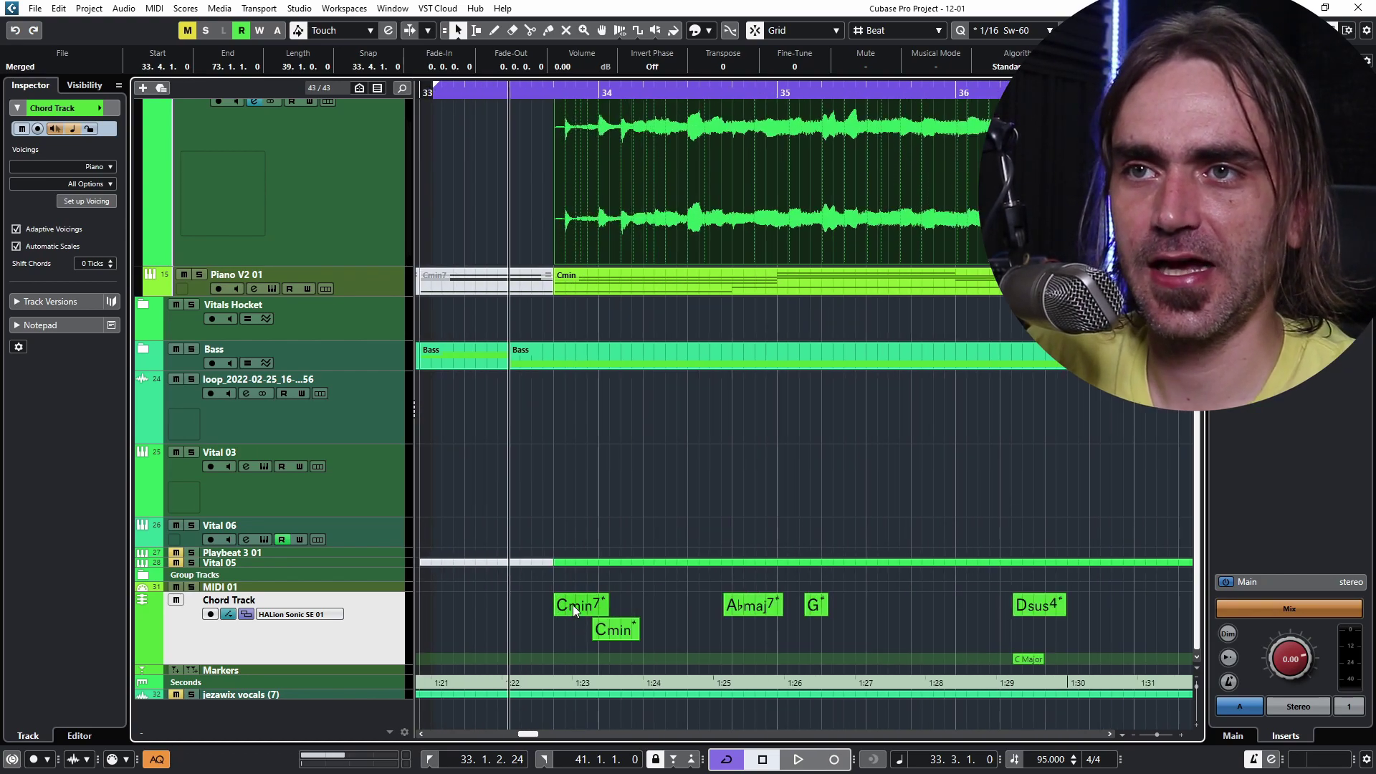
drag(746, 604, 824, 605)
scroll(834, 622, right, 2)
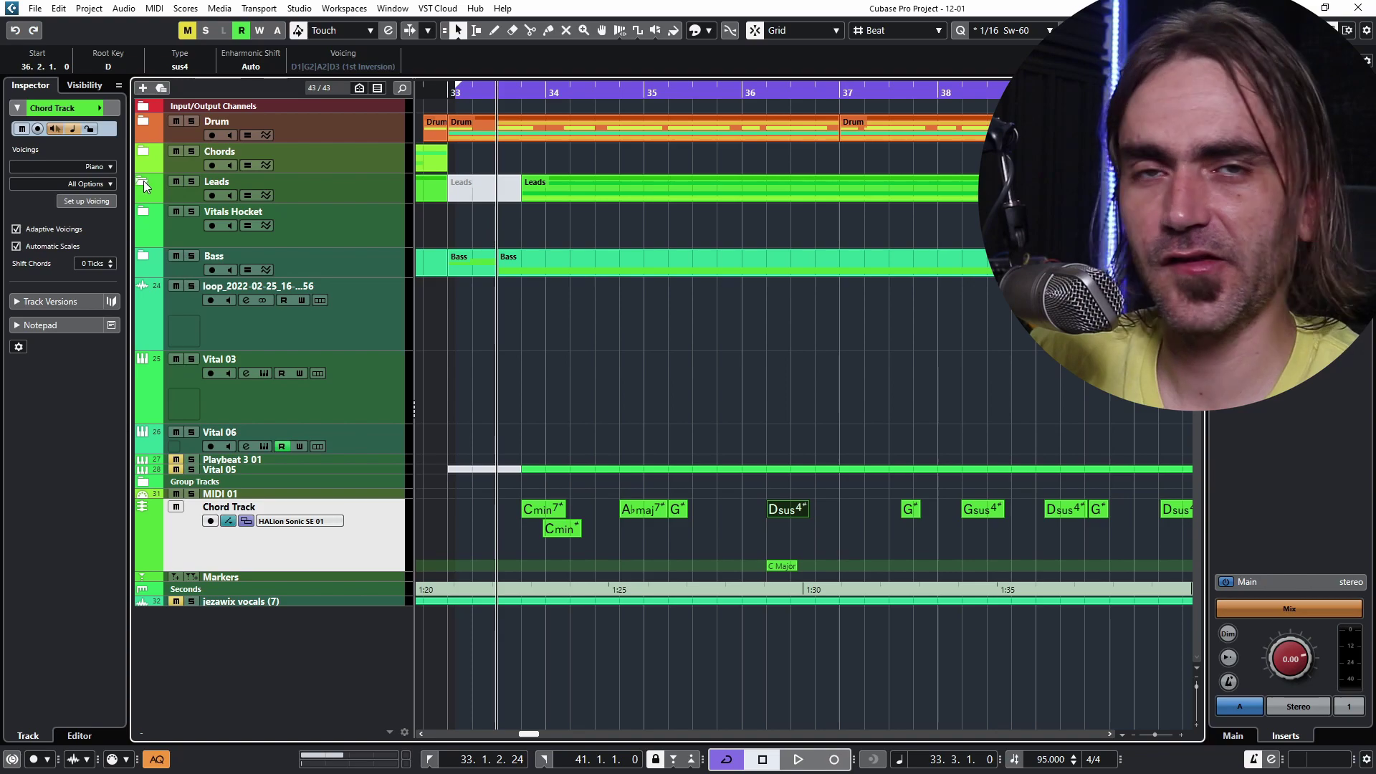
Step: Enlarge the HALion Sonic SE 01 track in the Leads folder and check the sounds loaded in its instrument
click(144, 180)
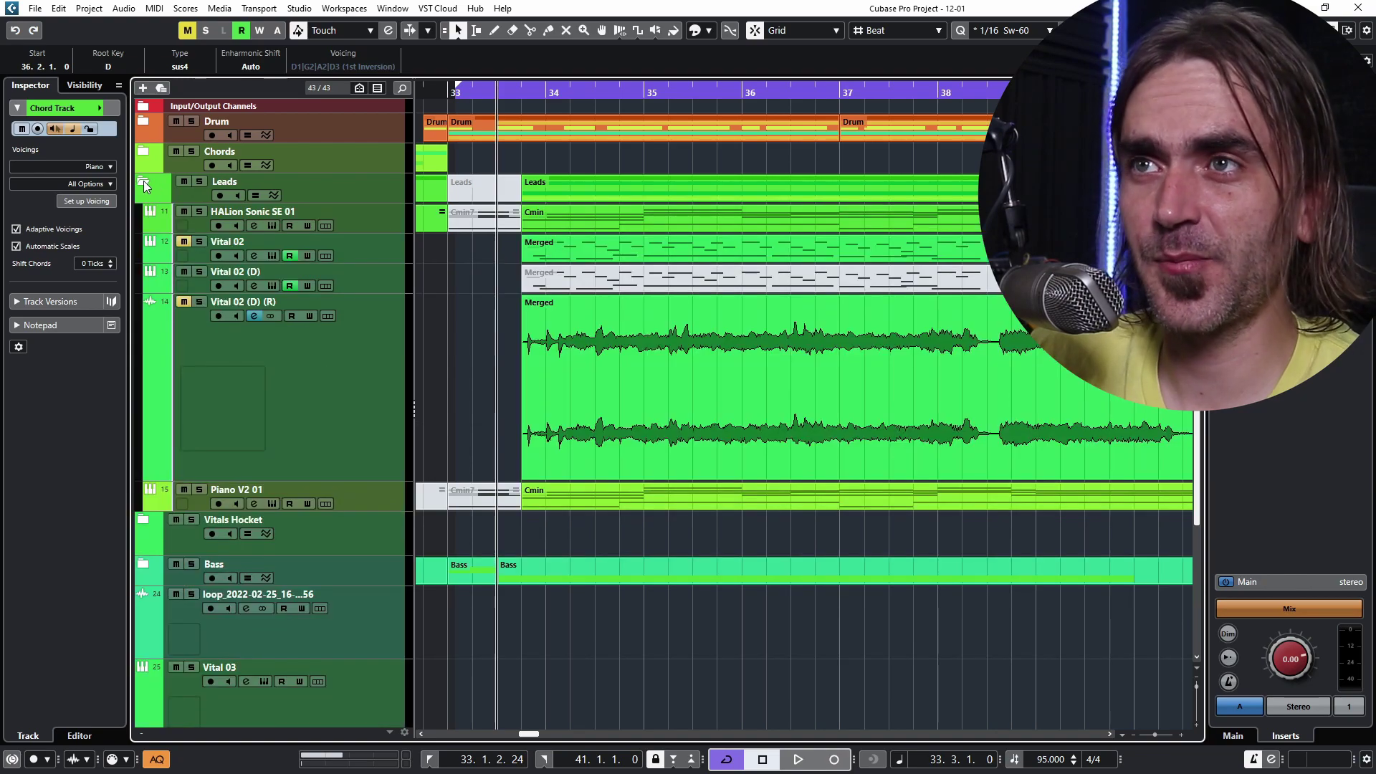
click(379, 229)
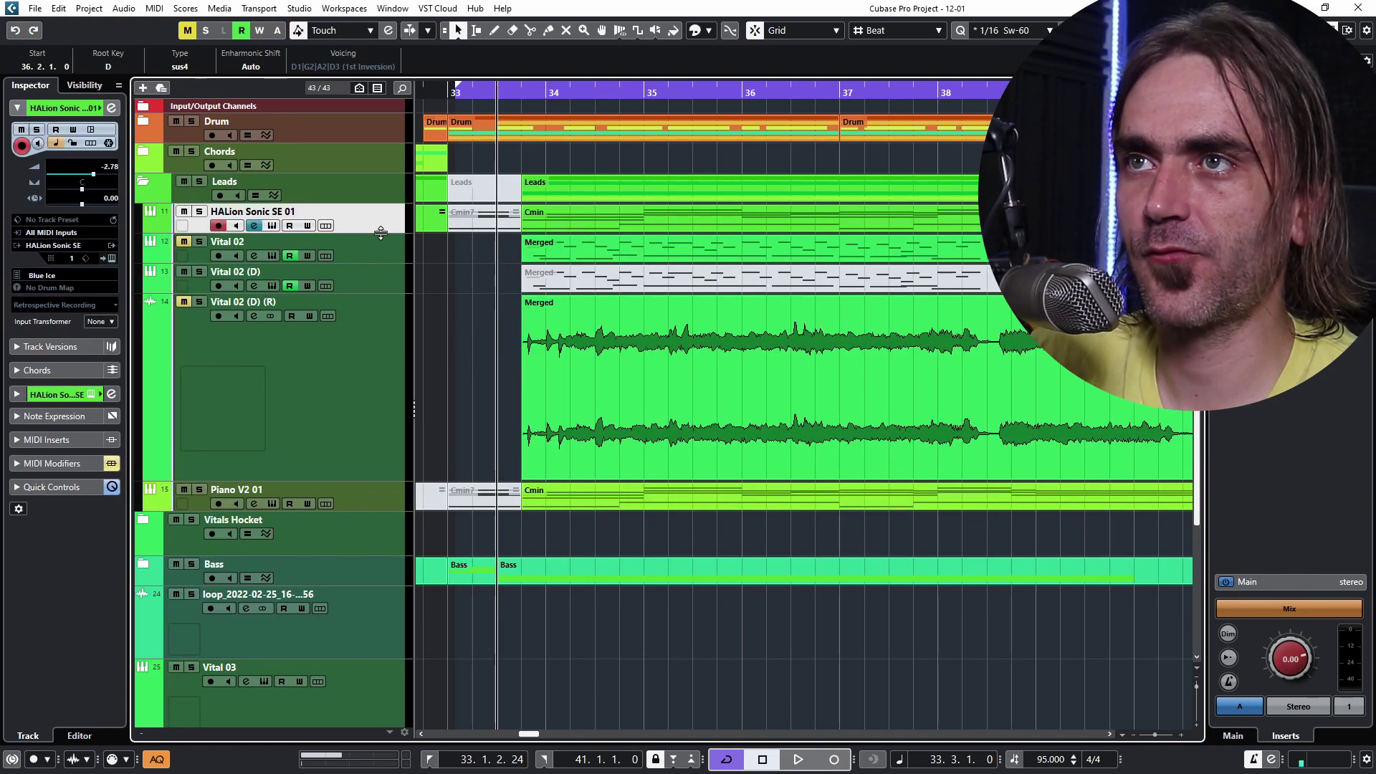
drag(380, 233, 370, 296)
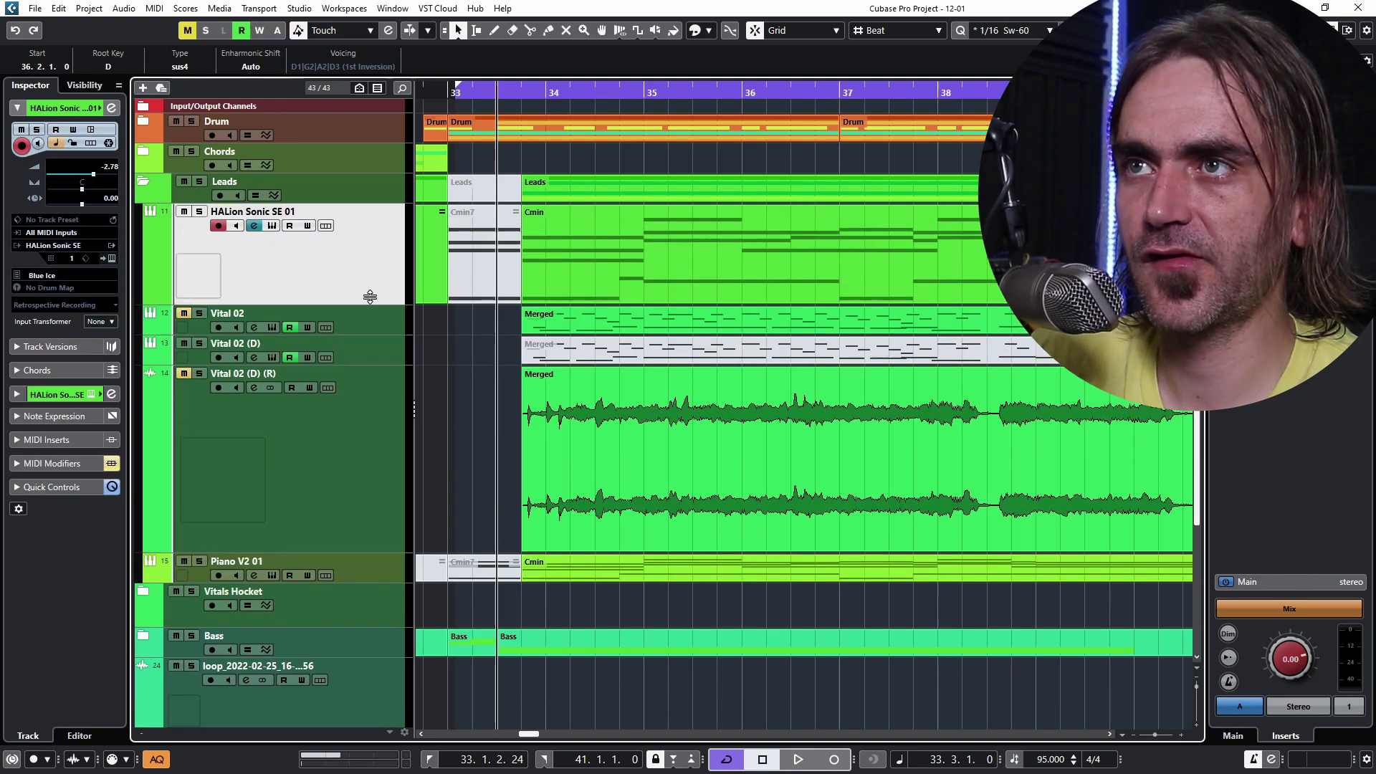
click(110, 260)
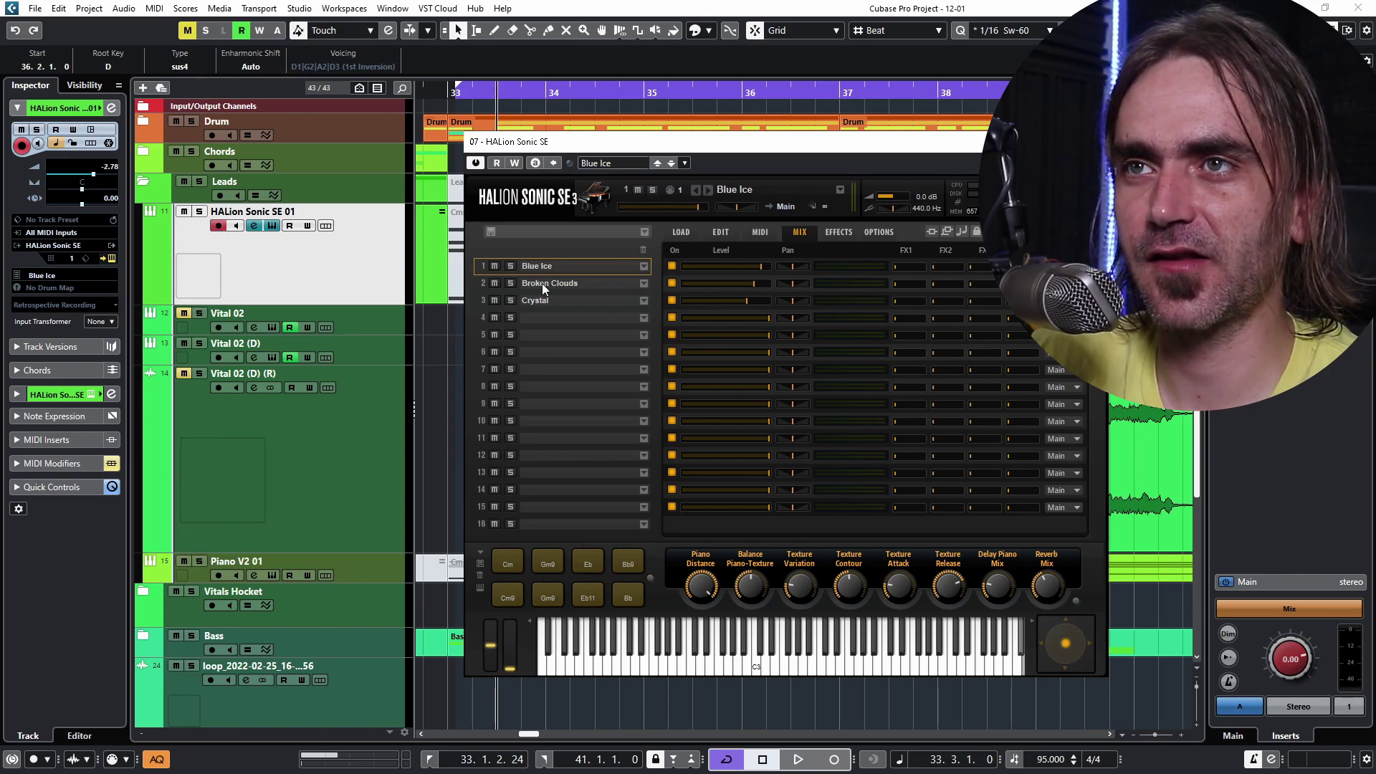
click(1092, 142)
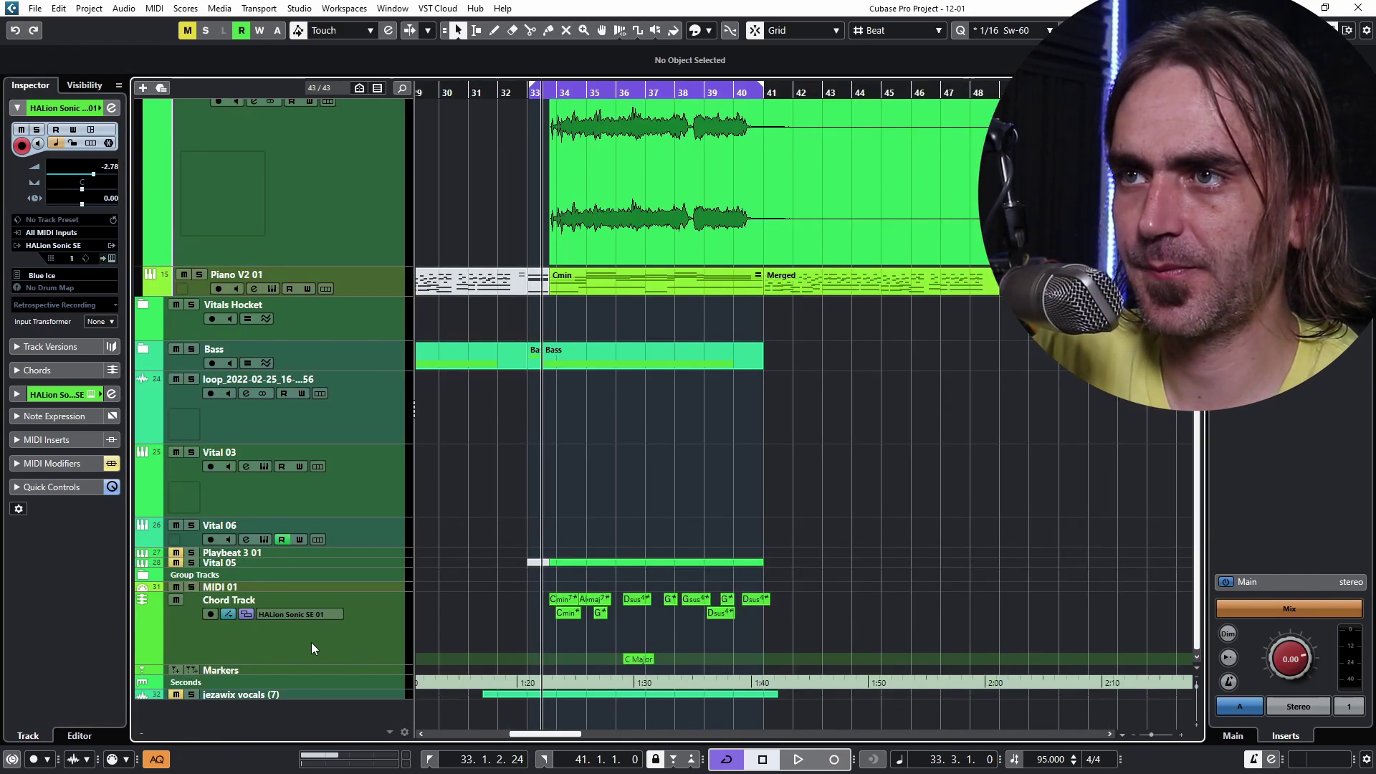
Step: Solo the HALion Sonic SE 01 track and play back the Chord Track through it
click(311, 649)
scroll(405, 367, up, 5)
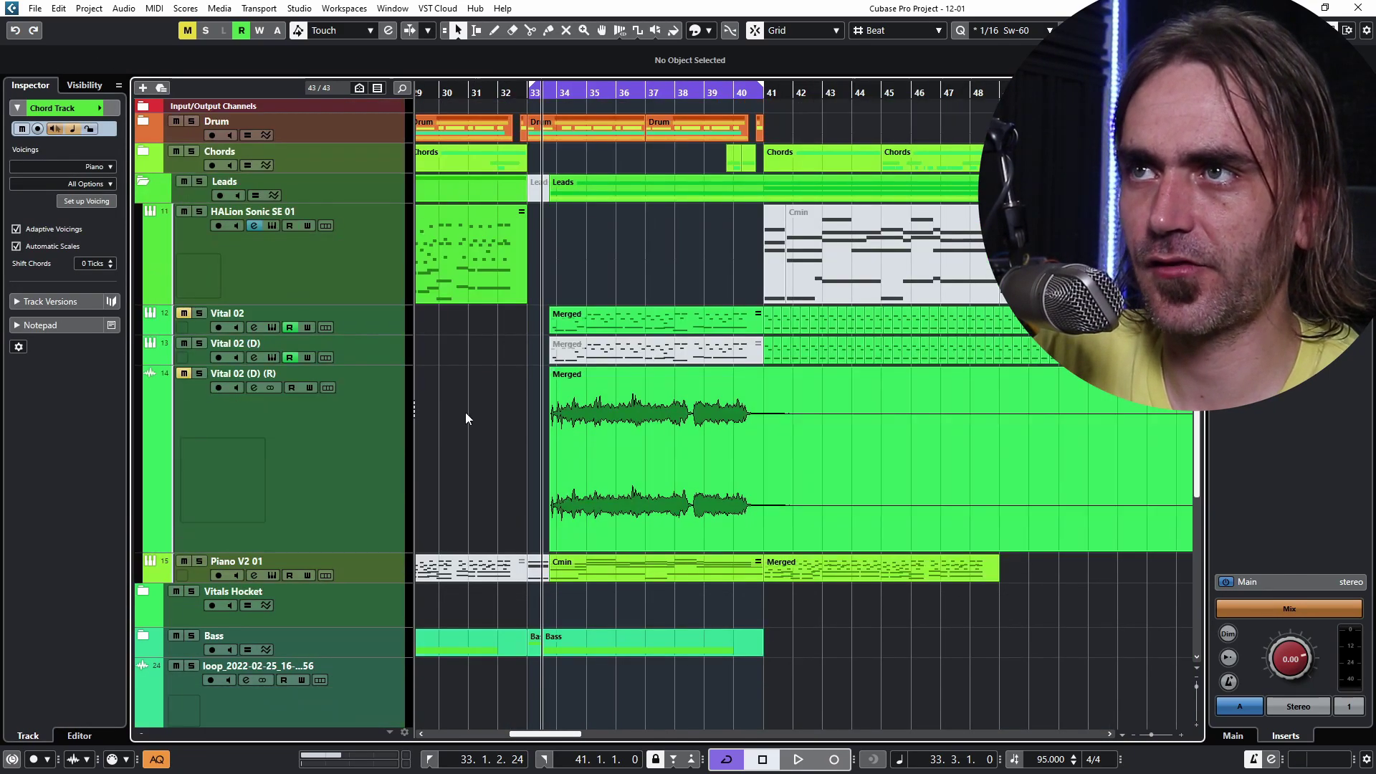
click(199, 211)
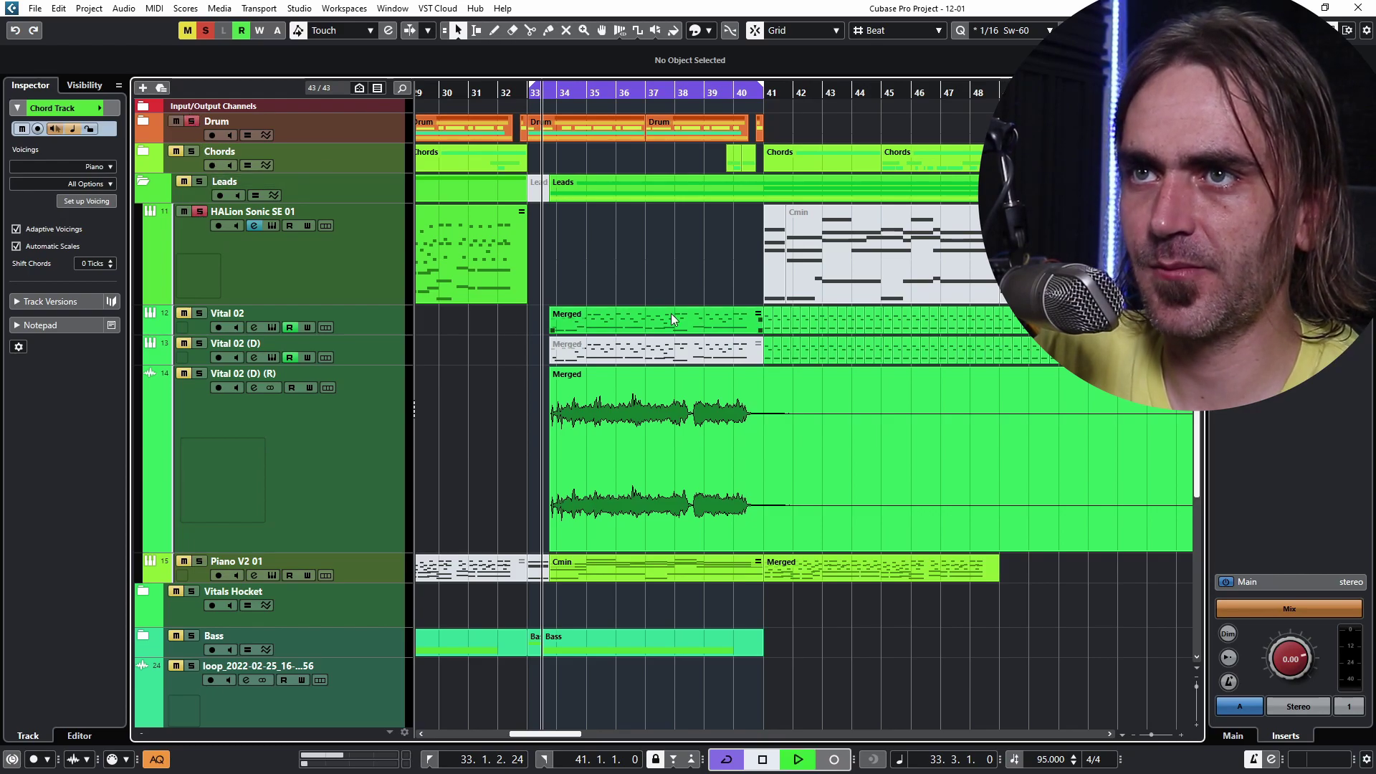
key(space)
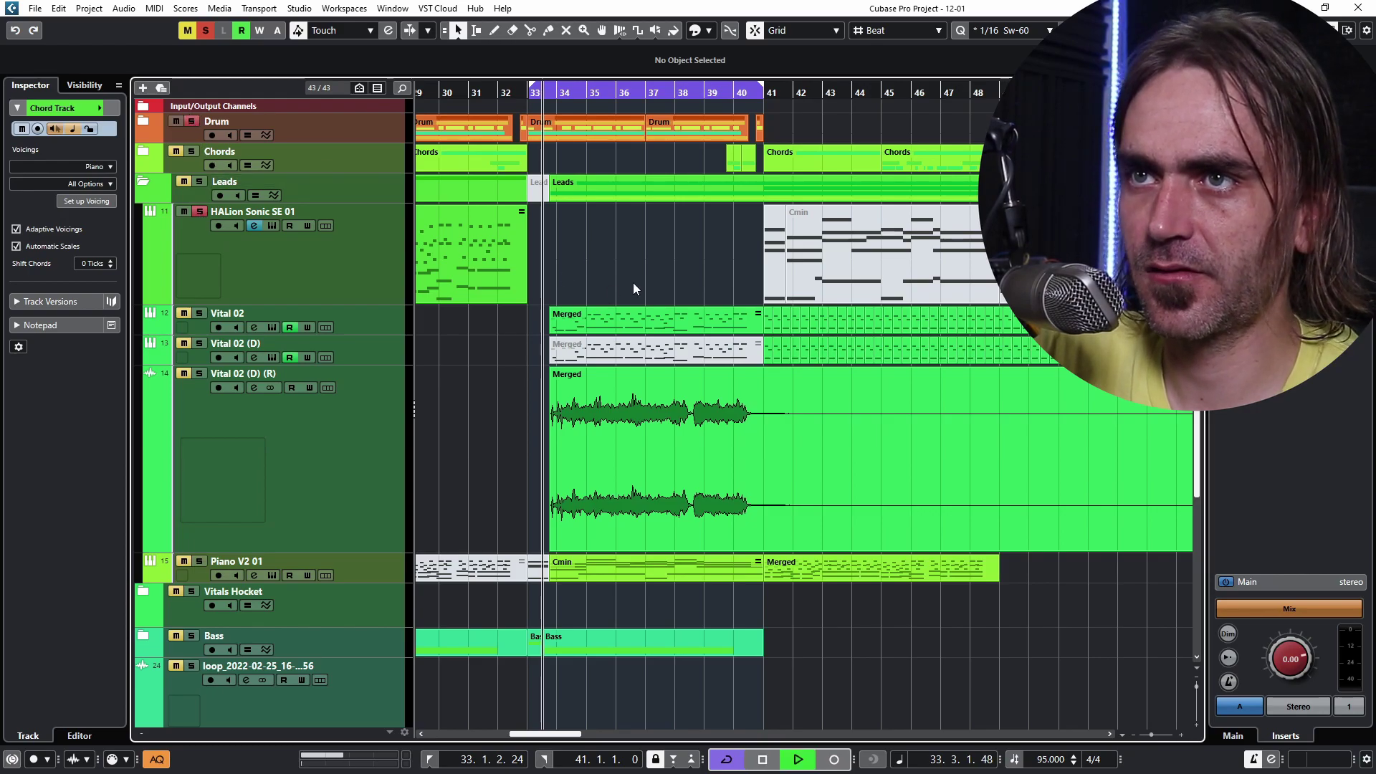
Step: Move the Cmin chord event to the start of bar 34 during playback
mouse_move(610, 622)
mouse_down()
mouse_move(638, 622)
mouse_move(625, 624)
mouse_up()
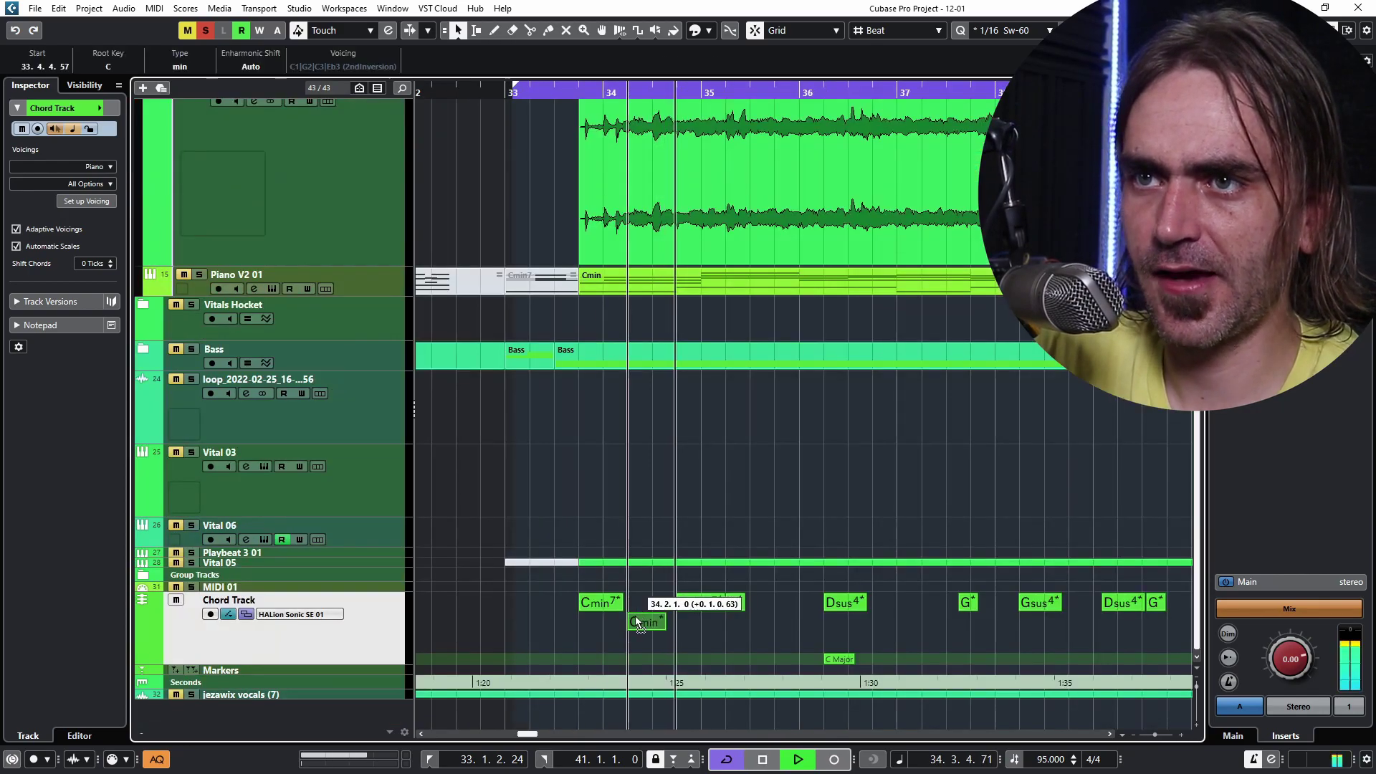
scroll(696, 611, up, 3)
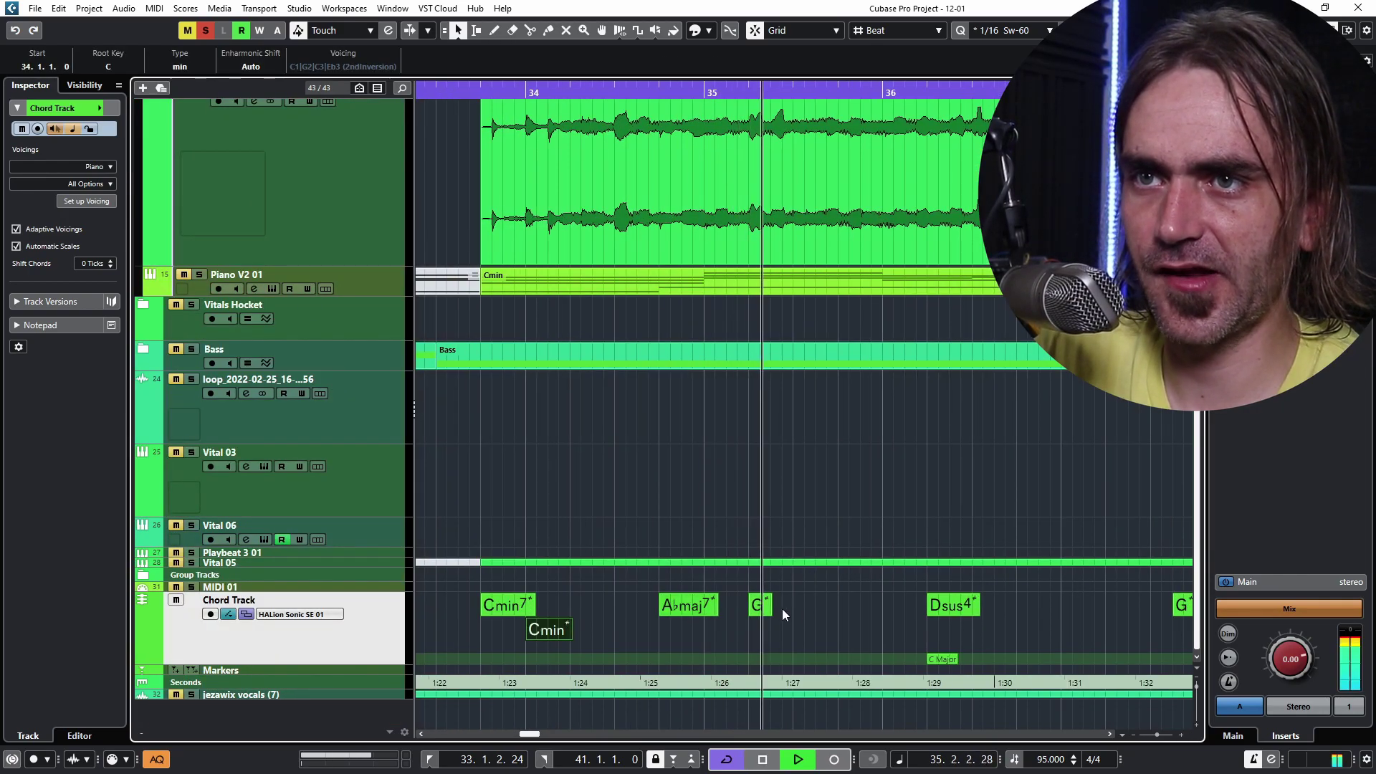
scroll(779, 608, down, 2)
scroll(778, 606, down, 3)
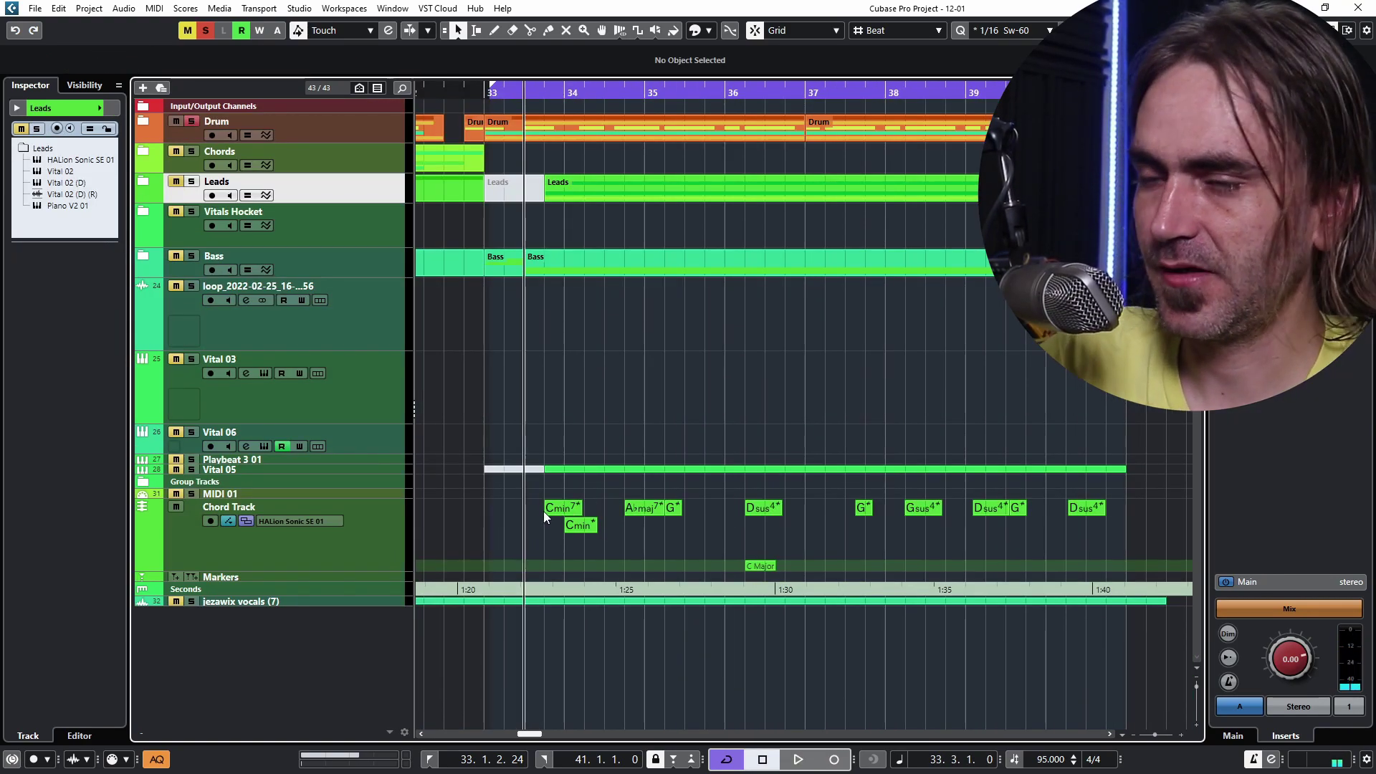
Step: Mute the Cmin7 chord event and move the Cmin chord event to its start position
key(7)
mouse_move(566, 506)
mouse_down()
mouse_move(559, 536)
mouse_move(553, 522)
mouse_up()
click(584, 525)
key(1)
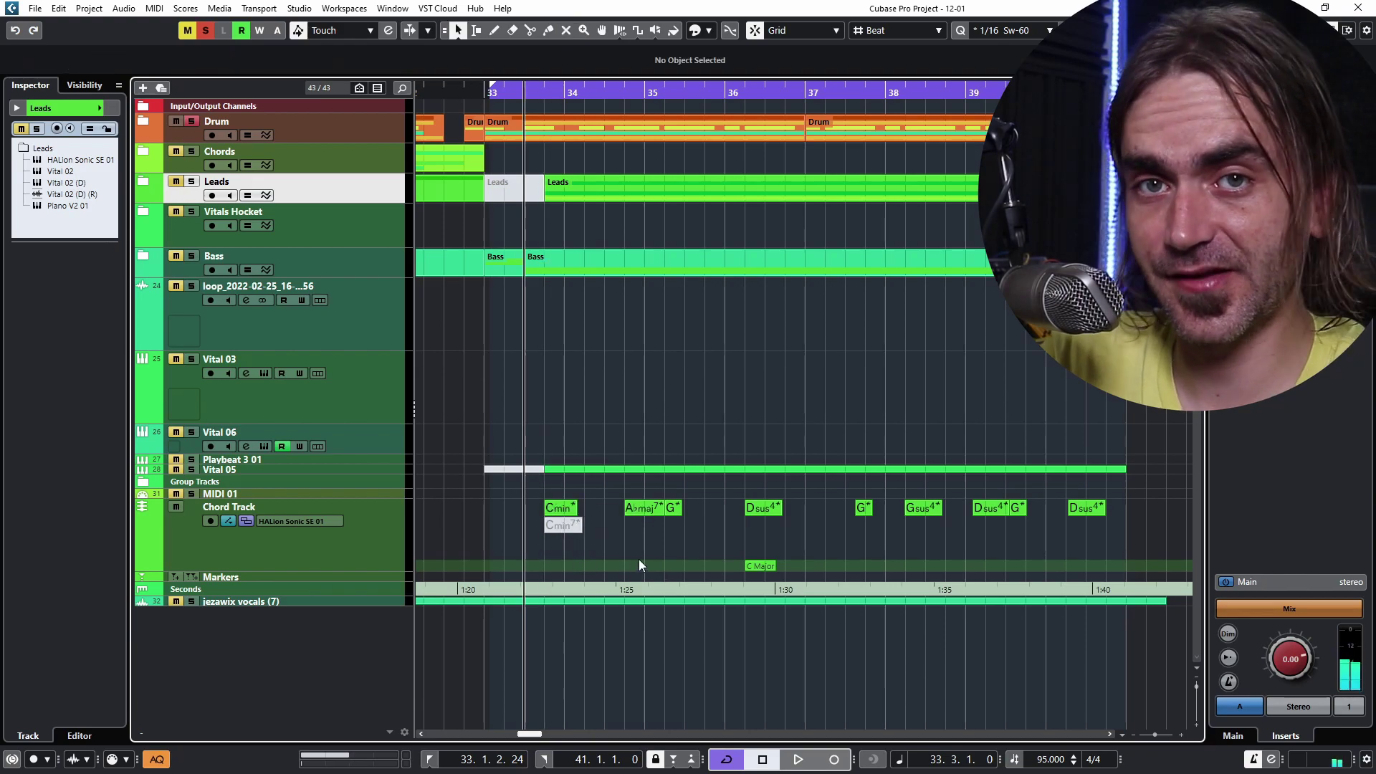
Step: Mute the Dsus4 chord event in bar 36 and return to the Object Selection tool
key(7)
click(760, 509)
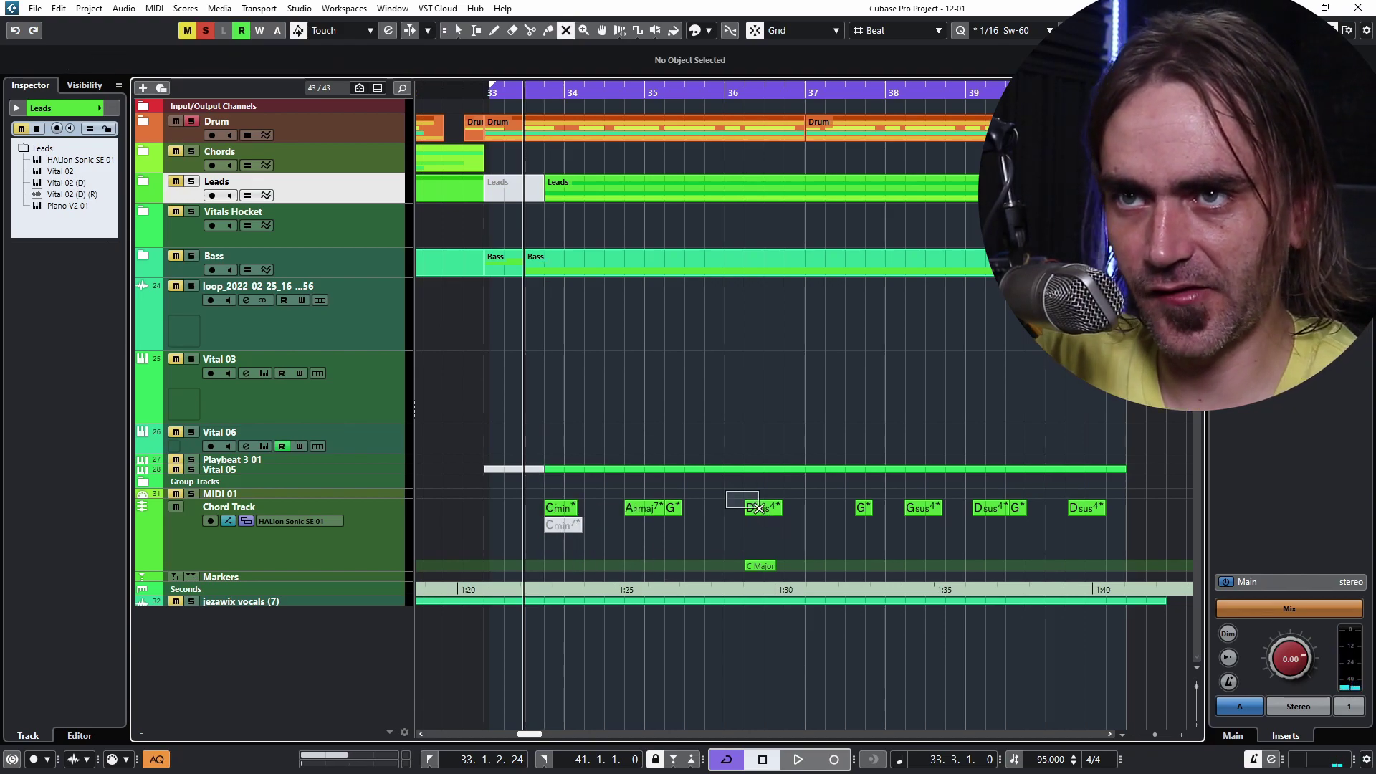
key(1)
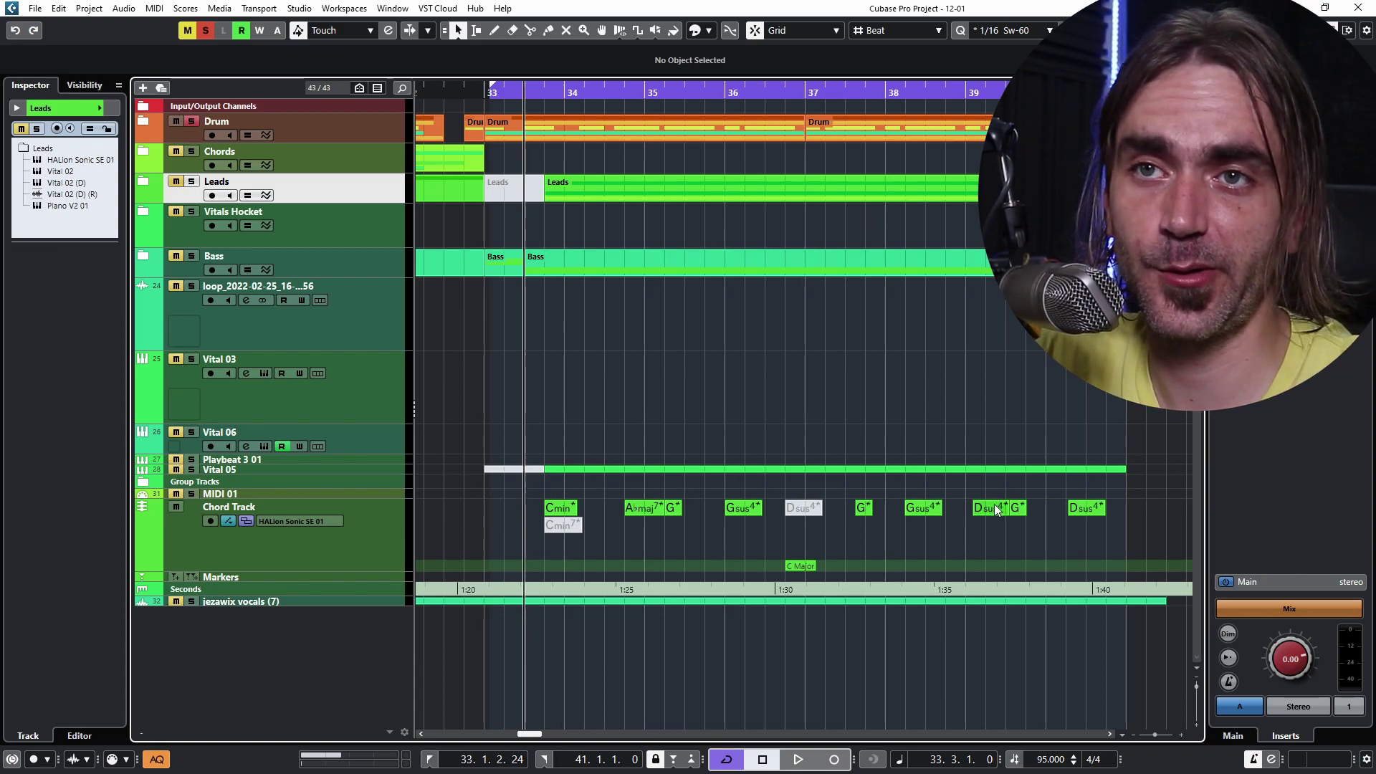
Step: Move the Dsus4 chord event to the start of bar 39 and the G chord event to 39.4.1.0, and start playback
click(1018, 508)
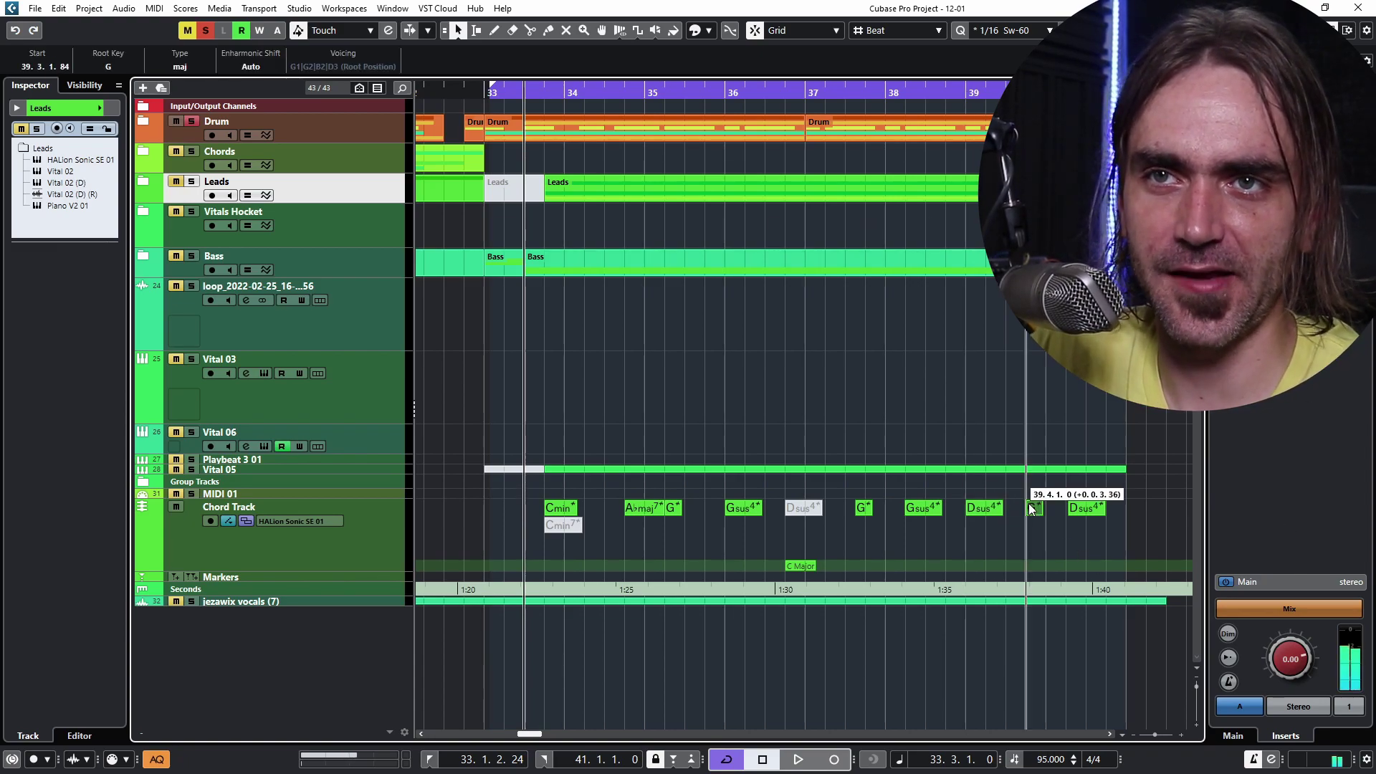
click(1016, 548)
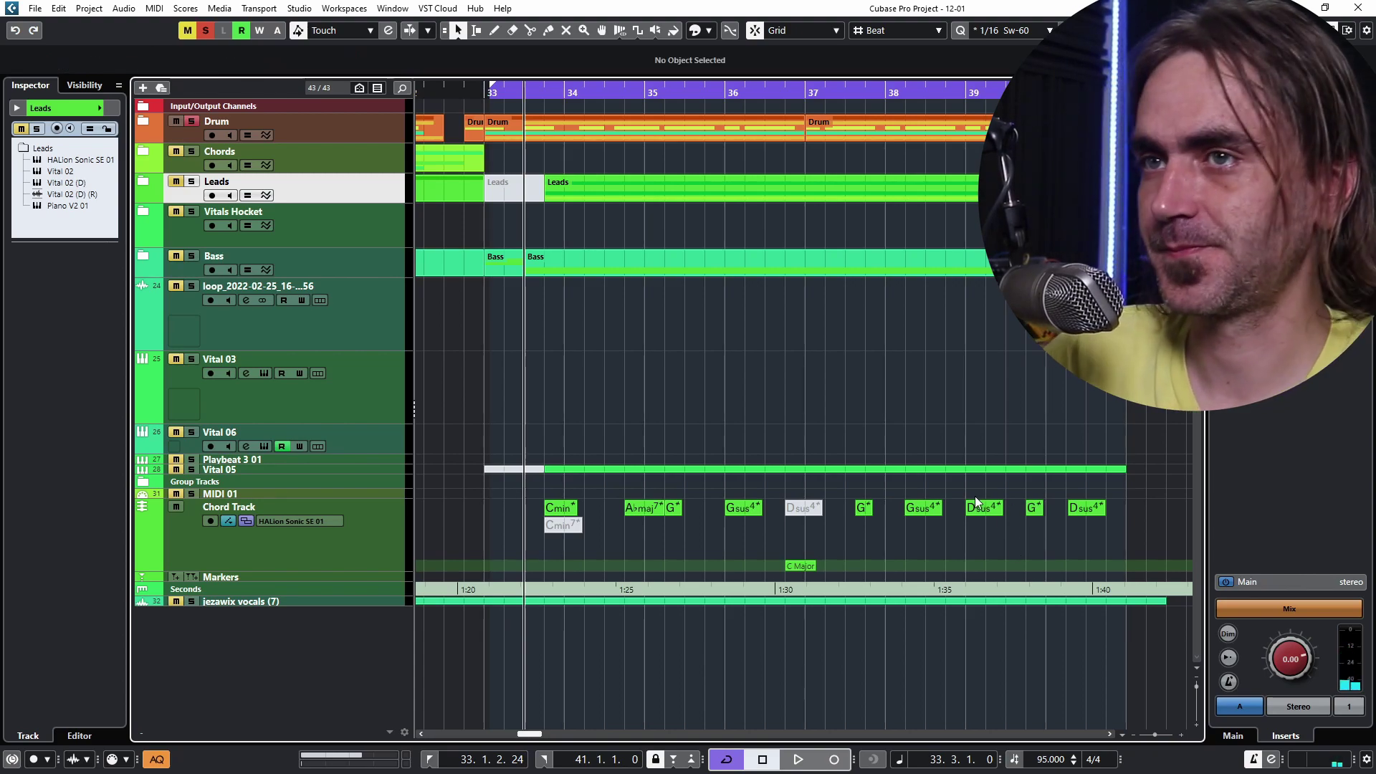
key(space)
Step: Check the tracks inside the Leads folder and collapse the folder again
click(142, 181)
click(344, 251)
click(358, 320)
click(142, 181)
Step: Move the Dsus4 chord event to beat 3 of bar 36 and the following G chord event to the start of bar 37
scroll(732, 459, up, 2)
drag(823, 509, 794, 511)
click(769, 540)
drag(926, 510, 853, 511)
click(908, 527)
scroll(907, 527, down, 2)
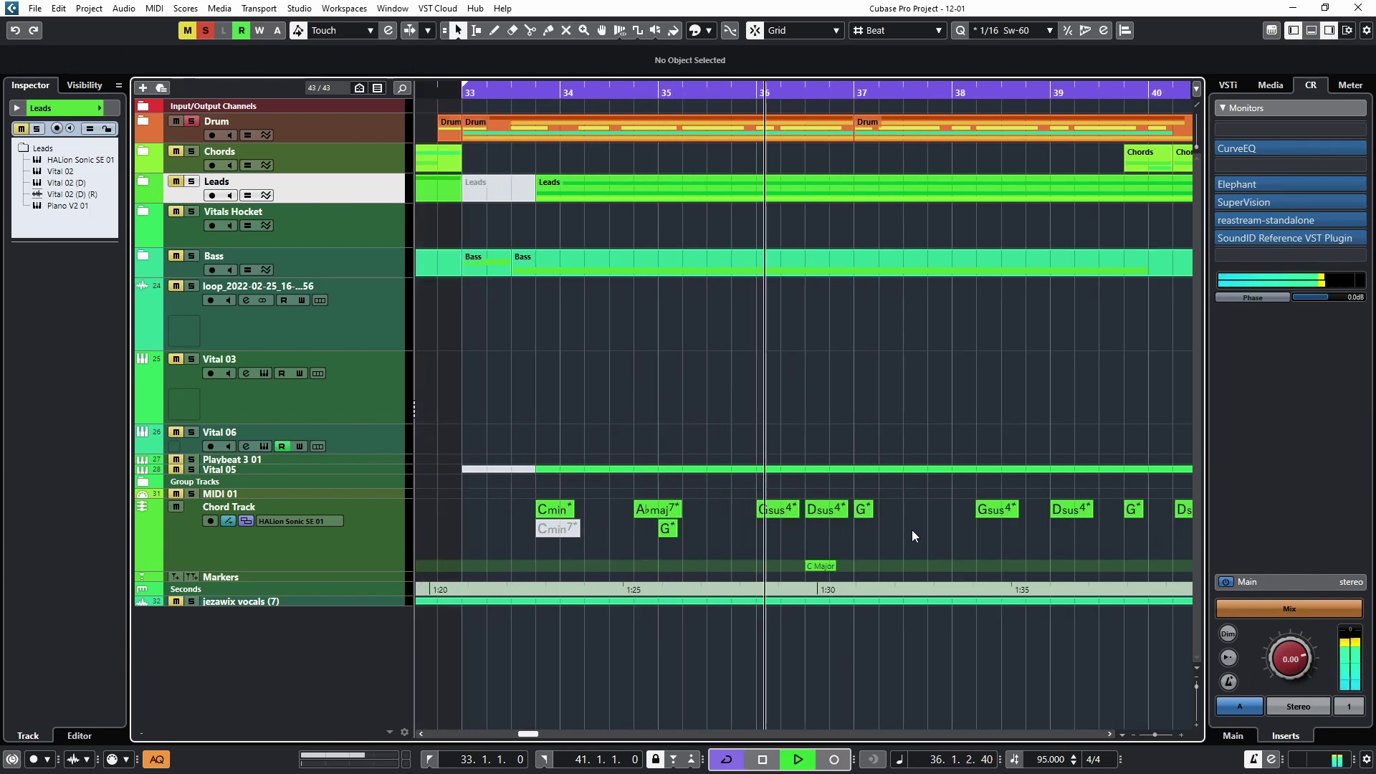
Step: Delete the Dsus4 chord event in bar 36 and rearrange its neighbours so G starts bar 36 and Gsus4 falls on beat 3
scroll(908, 527, right, 2)
click(677, 512)
key(Delete)
drag(622, 510, 671, 509)
drag(593, 528, 691, 512)
click(767, 537)
scroll(767, 537, down, 2)
drag(780, 508, 829, 507)
Step: Copy the Cmin chord event to the start of bar 37 and delete the leftover Dsus4 chord events after it
drag(570, 506, 907, 509)
scroll(741, 546, right, 1)
scroll(727, 531, right, 1)
scroll(727, 530, up, 2)
click(806, 510)
key(Delete)
click(930, 509)
key(Delete)
scroll(789, 527, down, 2)
scroll(787, 526, left, 2)
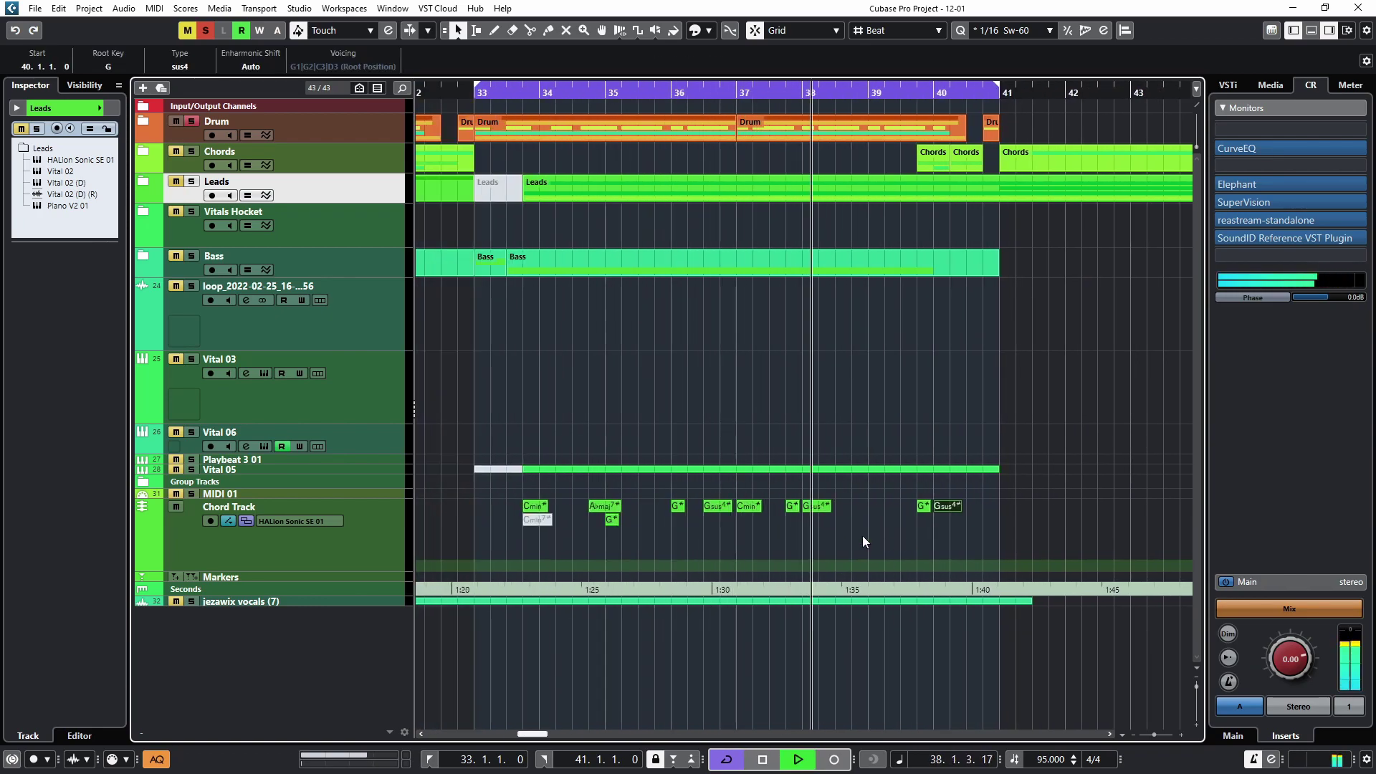
Step: Copy a G chord event to the start of bar 39 and move the muted Cmin7 chord event to the start of bar 33
scroll(864, 532, up, 2)
drag(758, 507, 889, 509)
scroll(553, 496, down, 2)
scroll(559, 500, down, 2)
scroll(560, 501, left, 2)
drag(635, 519, 599, 519)
Step: Expand the Chords folder, place the chord events as MIDI parts on the Hive 01 track, and delete the muted first part
click(143, 151)
scroll(733, 399, down, 5)
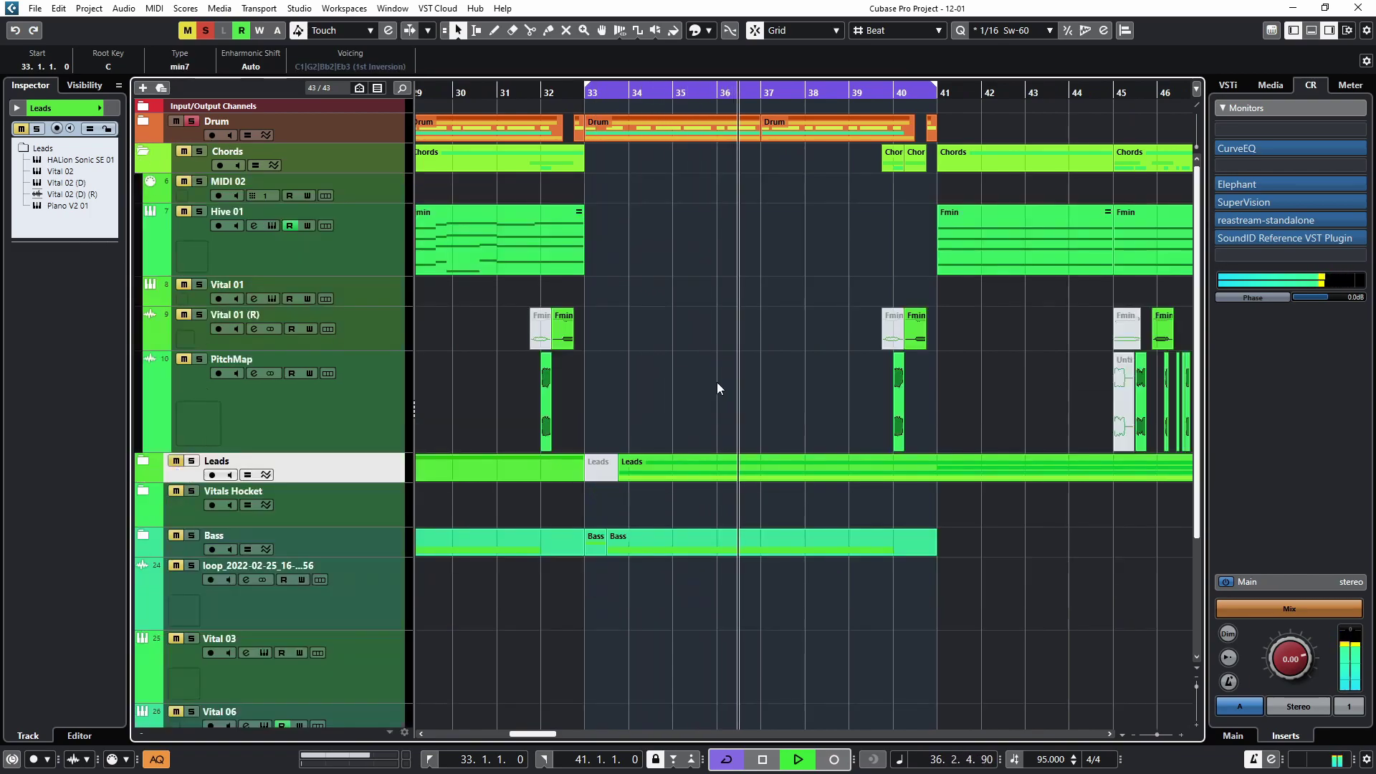
scroll(732, 405, up, 5)
drag(599, 599, 599, 244)
click(601, 244)
key(Delete)
Step: Solo the Hive 01 track, expand the Leads folder, and remove the new chord parts from Hive 01
click(200, 212)
click(142, 461)
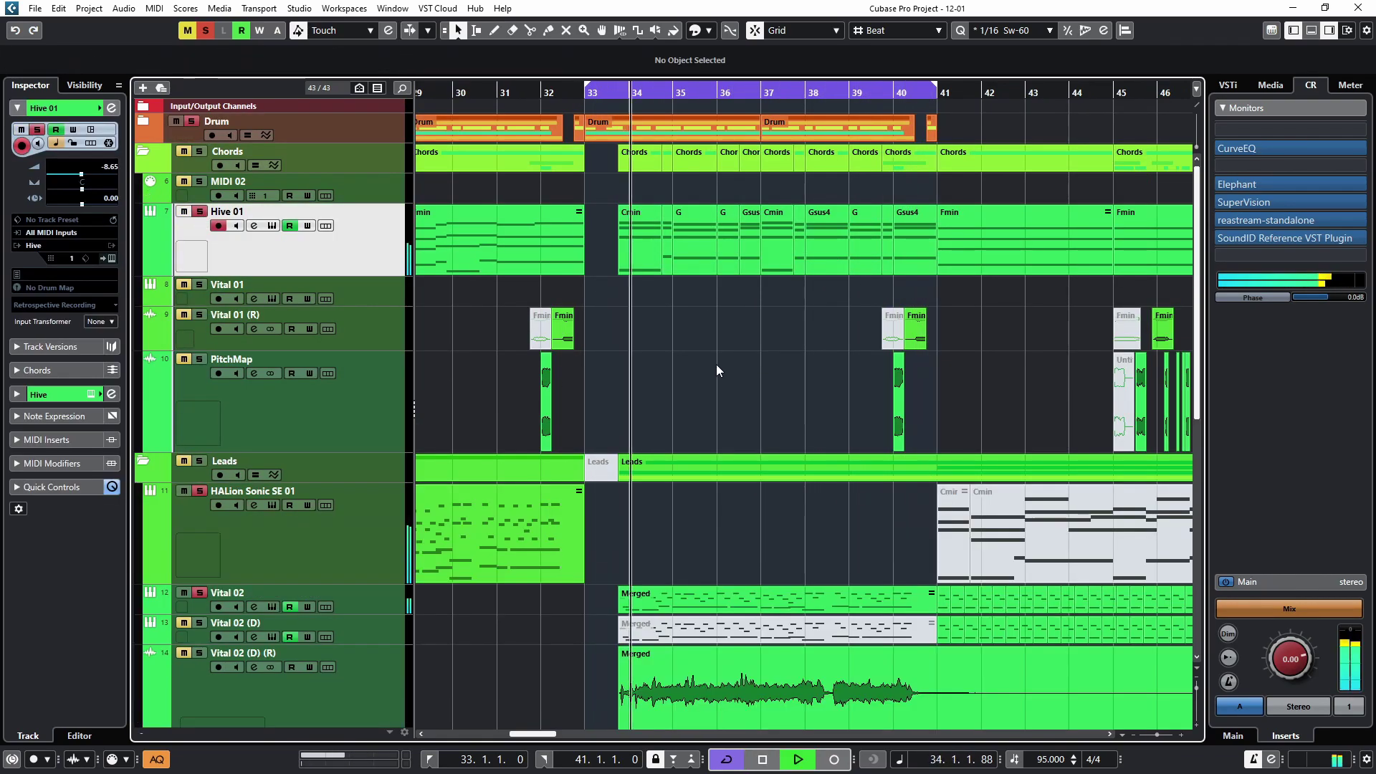
drag(690, 348, 909, 235)
scroll(722, 364, up, 2)
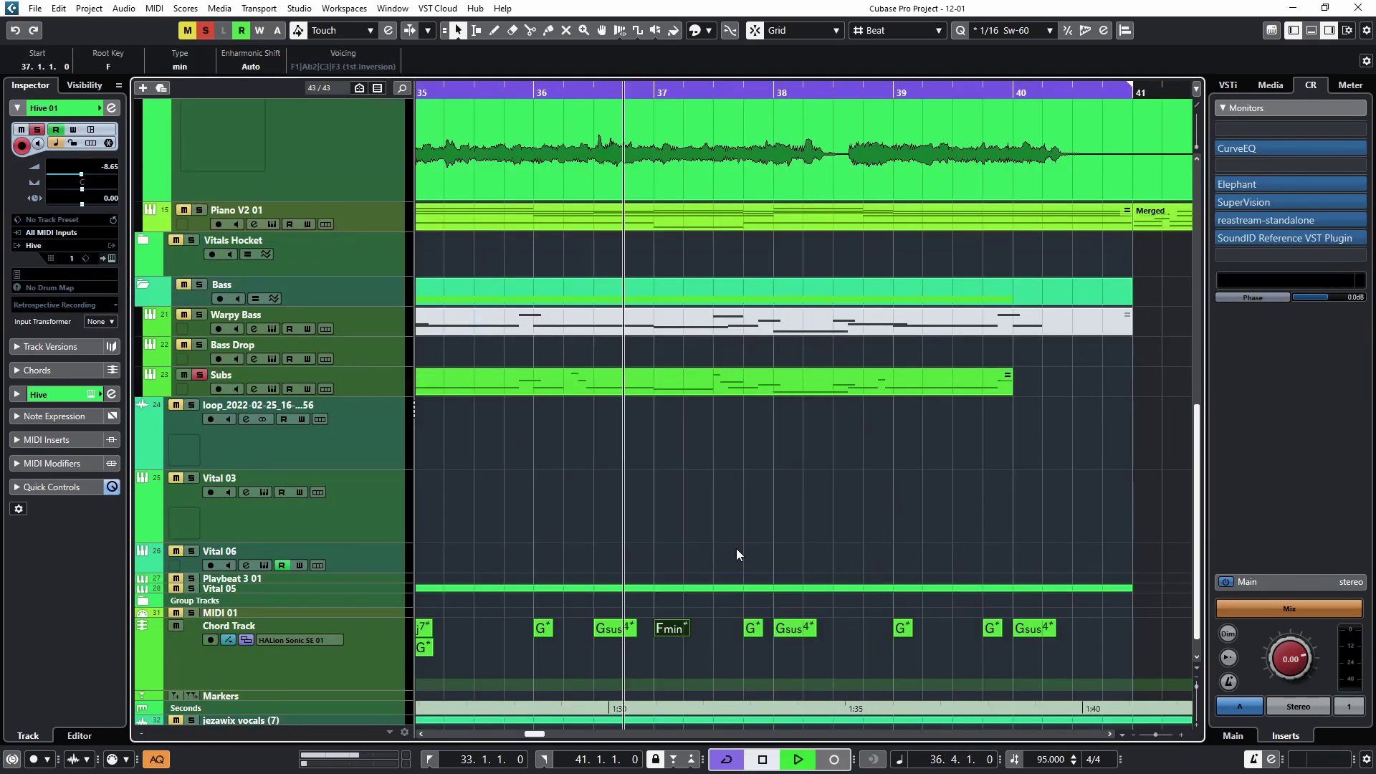
Step: Audition the Chord Assistant's suggestions for the Gsus4 chord event at the start of bar 38 and change it to Cmin
scroll(759, 527, left, 1)
double_click(786, 628)
click(702, 448)
click(701, 464)
click(701, 481)
click(701, 517)
click(1081, 482)
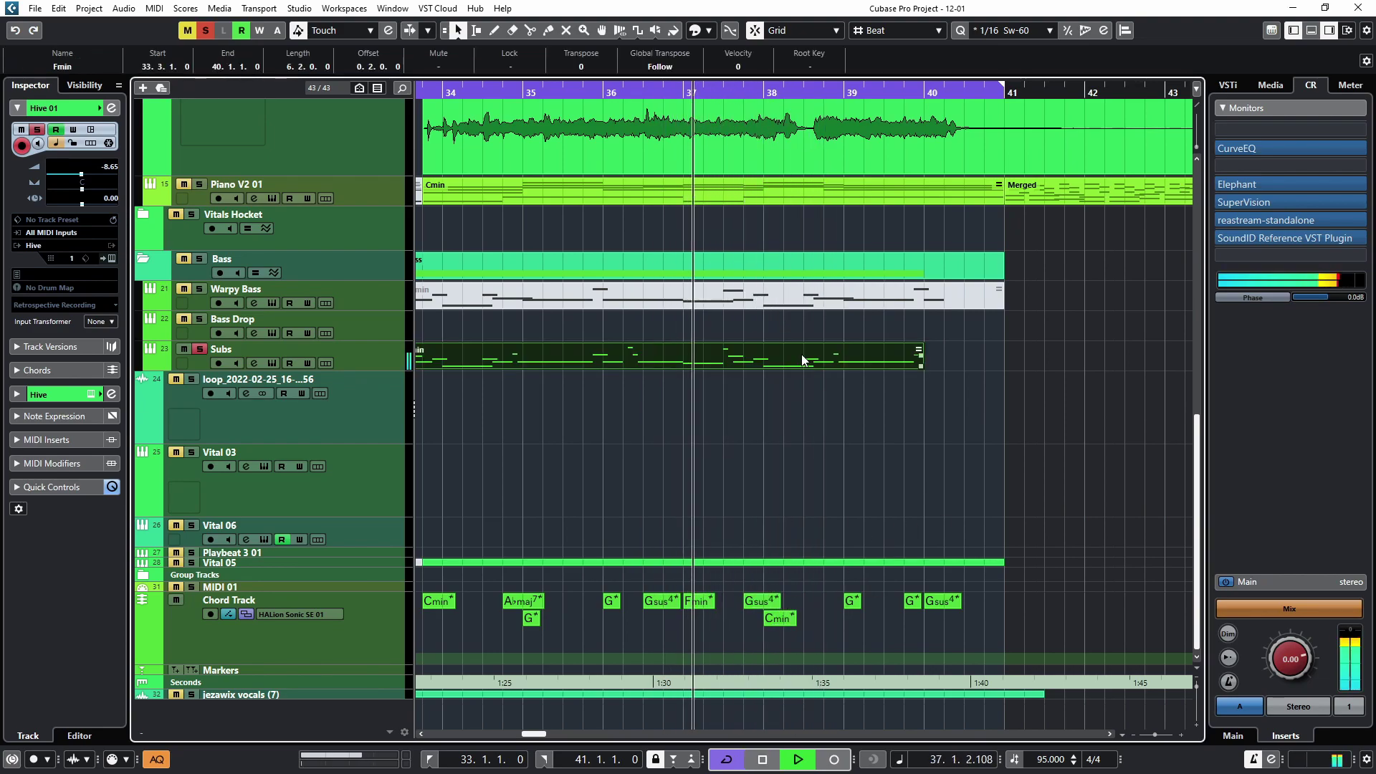
Step: Check the Subs part and change the Cmin7 chord event at 38.4.1.0 to Abmaj7 from the detected chord suggestions
double_click(802, 354)
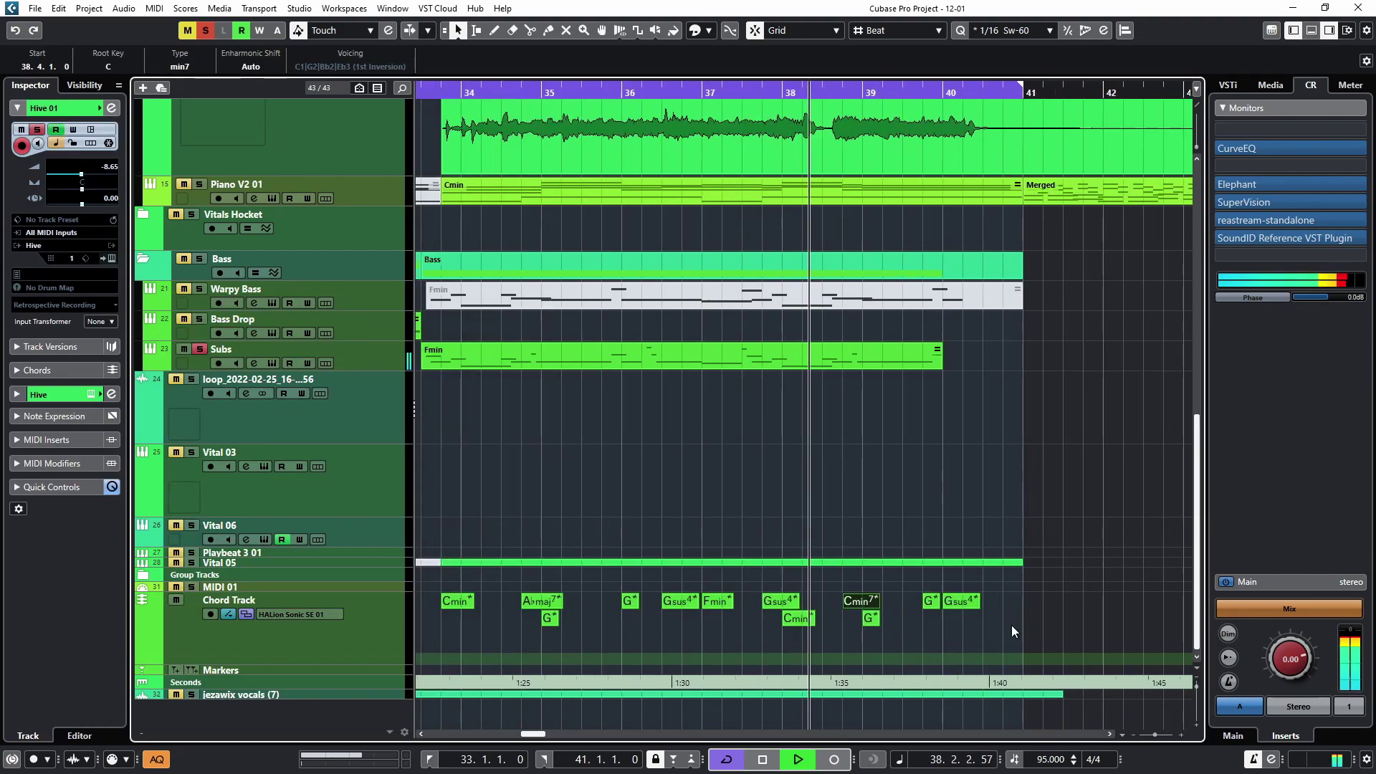
double_click(869, 601)
click(789, 400)
click(794, 420)
click(788, 435)
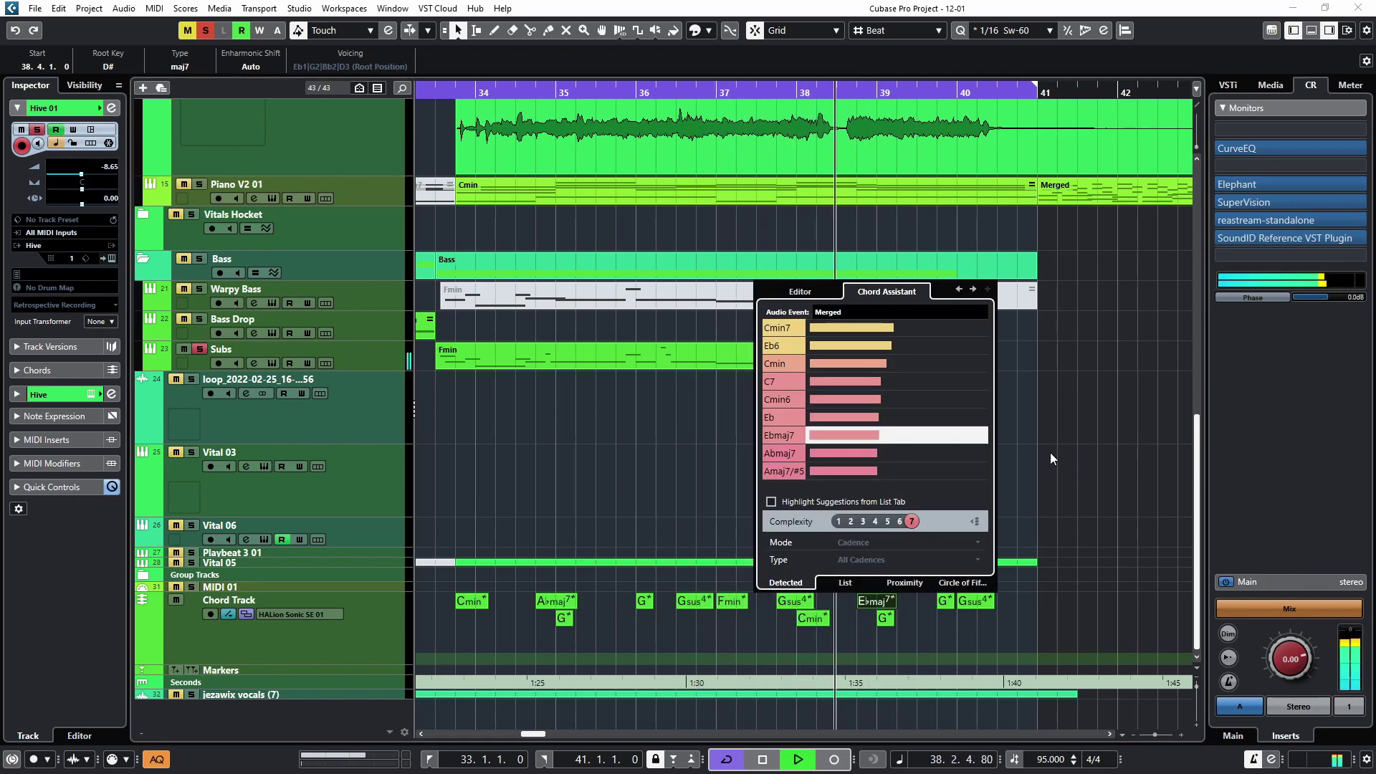
click(792, 454)
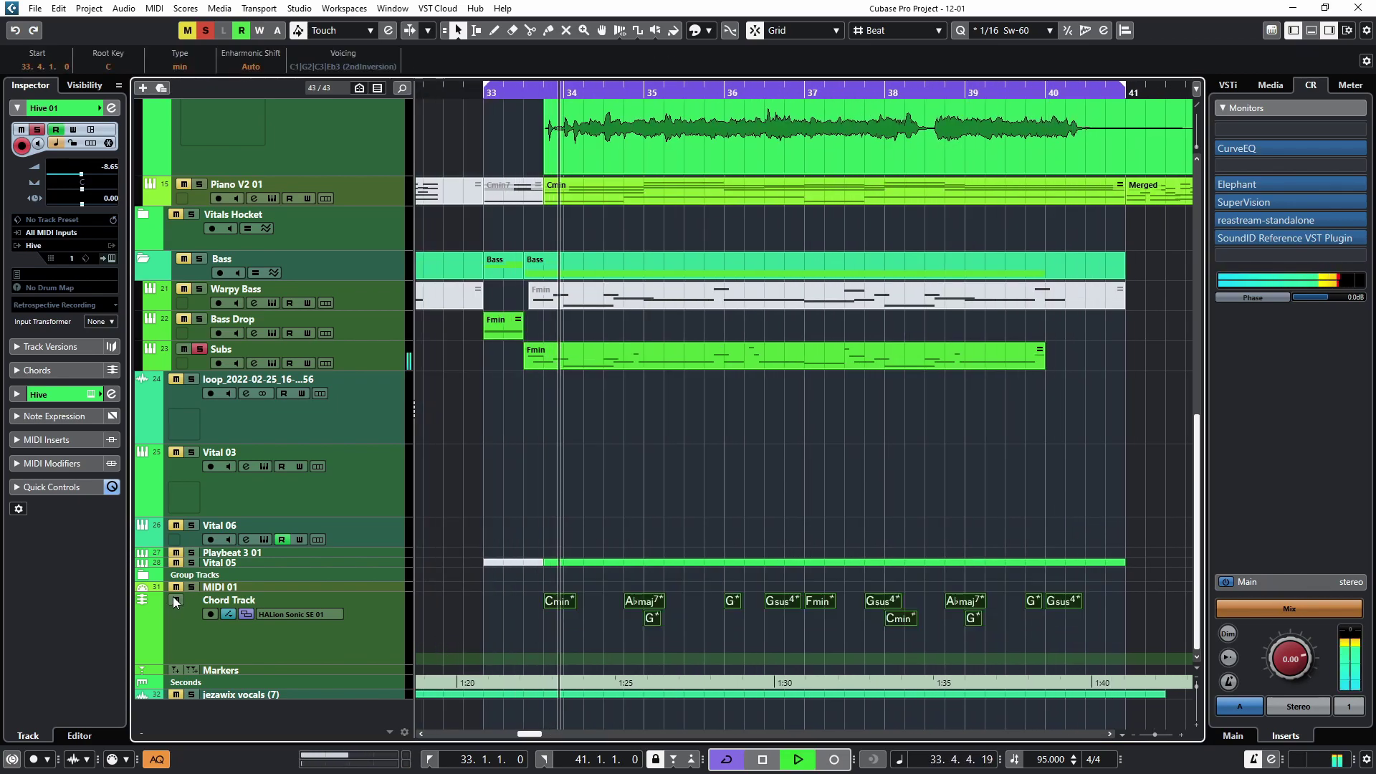
Step: Place all selected chord events as MIDI parts on the HALion Sonic SE 01 track and restart playback from bar 33
scroll(176, 602, up, 3)
click(143, 387)
scroll(553, 621, up, 7)
click(482, 93)
scroll(659, 388, up, 3)
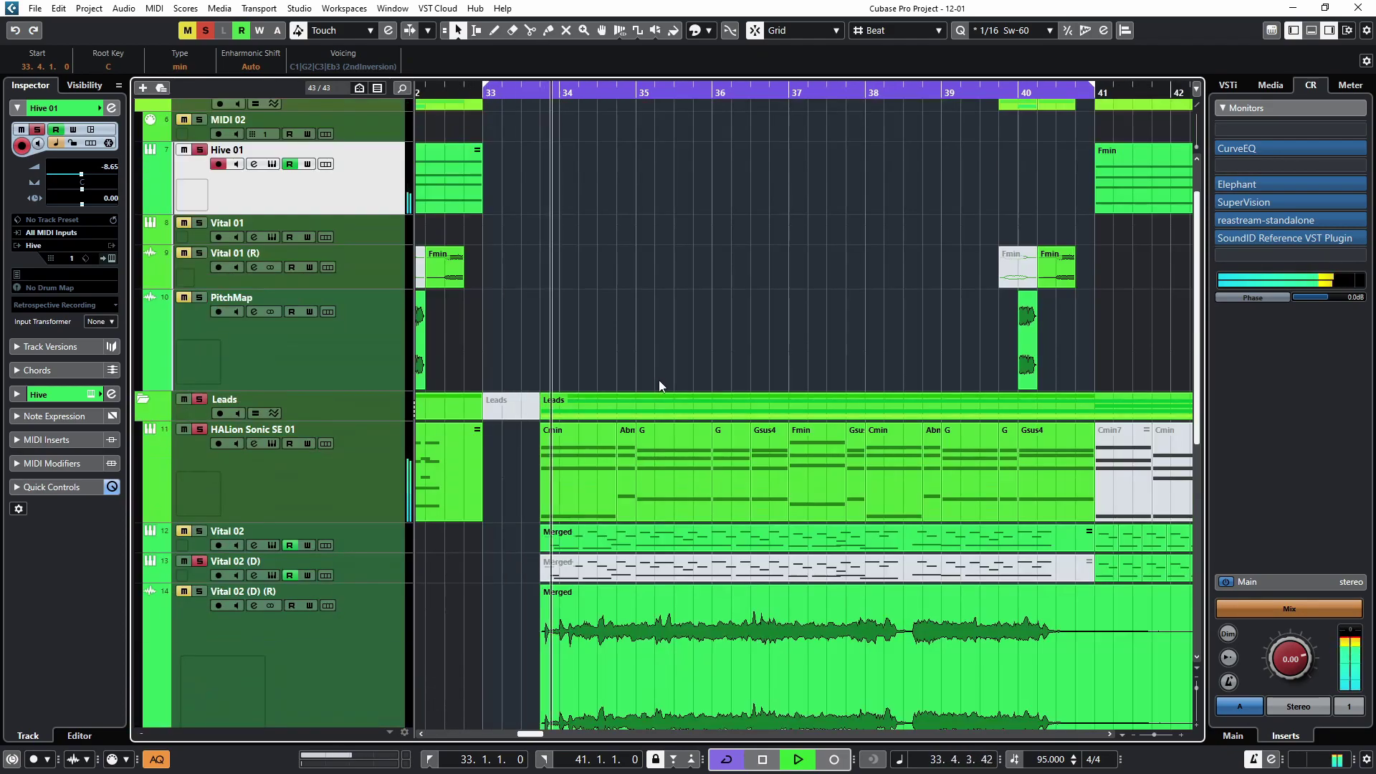
Step: Move all the chord parts in bars 33 to 40 from HALion Sonic SE 01 to the Hive 01 track
scroll(659, 388, up, 1)
drag(514, 555, 1057, 516)
drag(568, 522, 568, 240)
click(659, 424)
scroll(659, 425, down, 3)
scroll(516, 409, up, 2)
scroll(517, 409, down, 2)
double_click(516, 409)
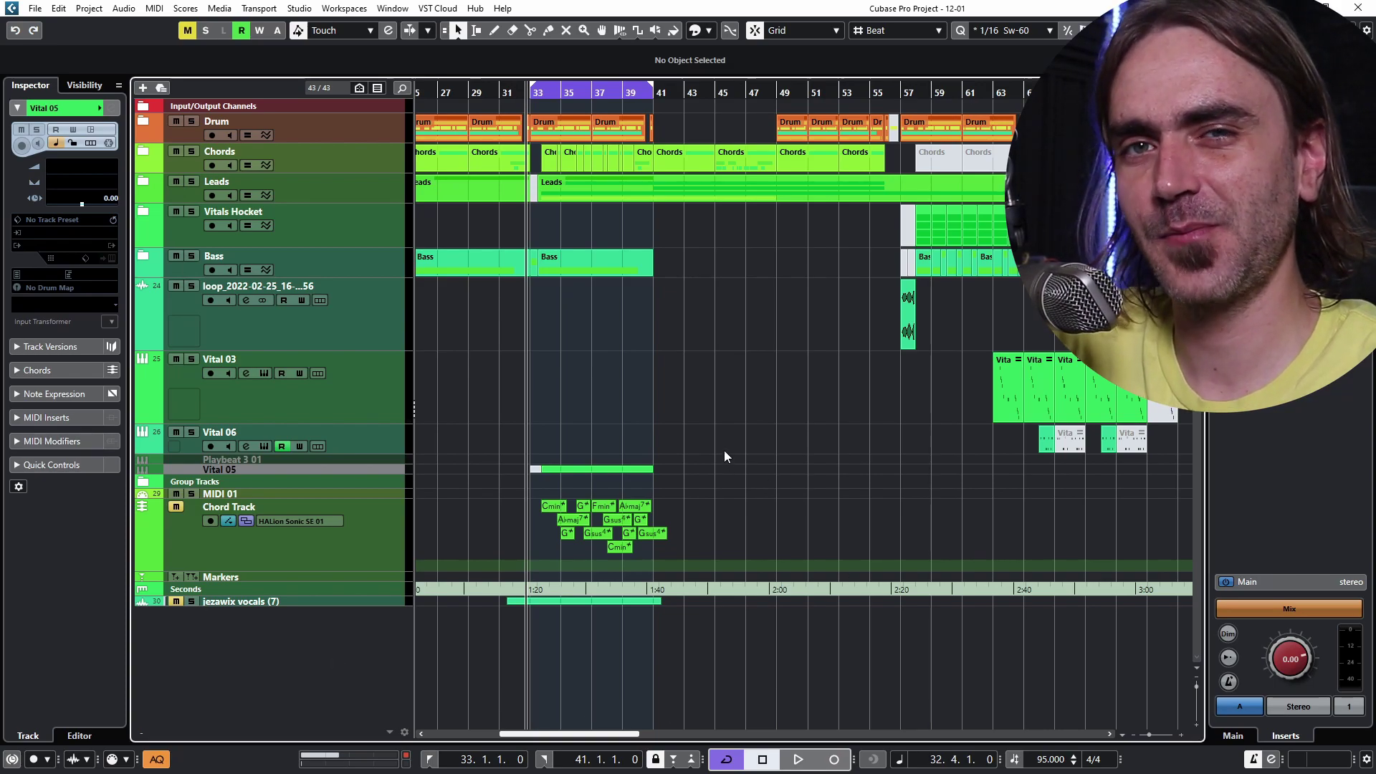
Step: Open the MIDI Remote Manager from the MIDI Remote page of Studio Setup and start adding a controller surface
click(298, 9)
click(354, 299)
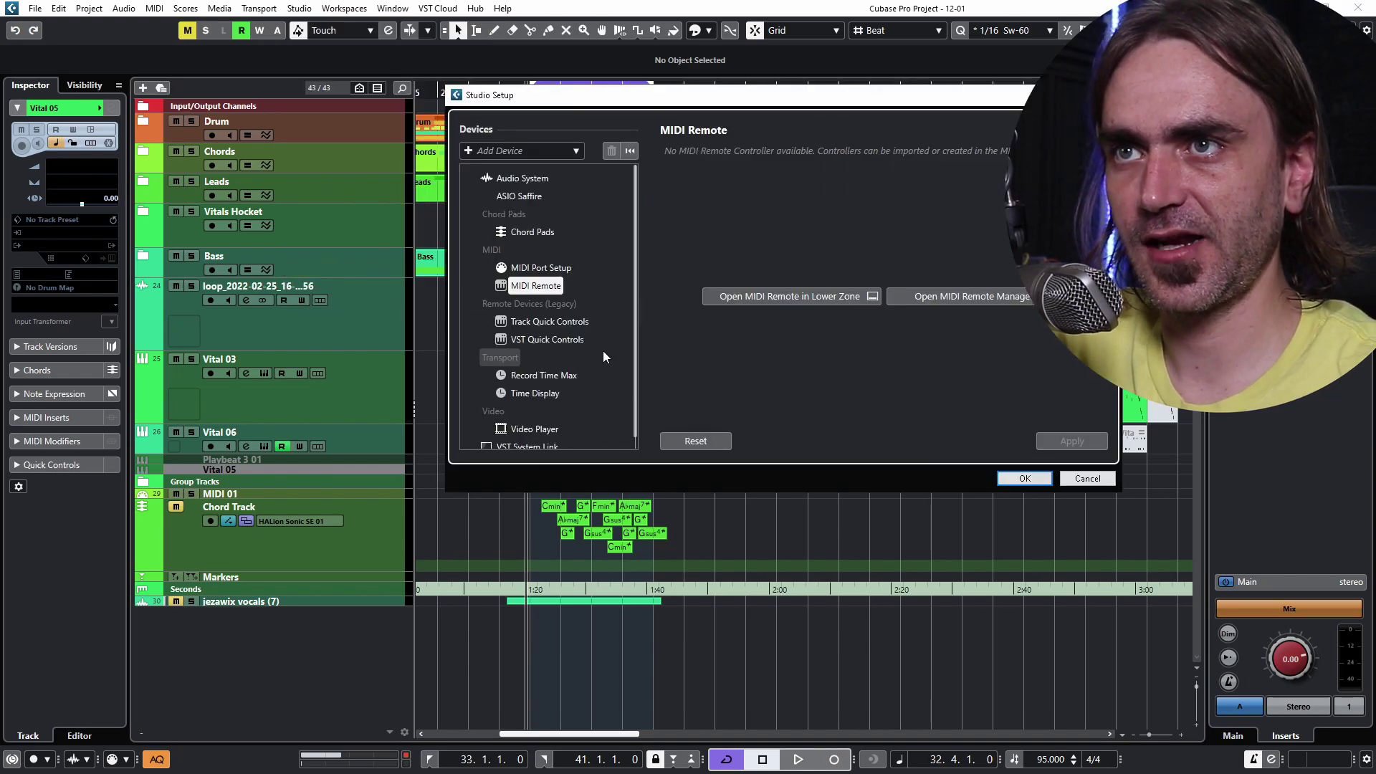
click(539, 271)
click(533, 286)
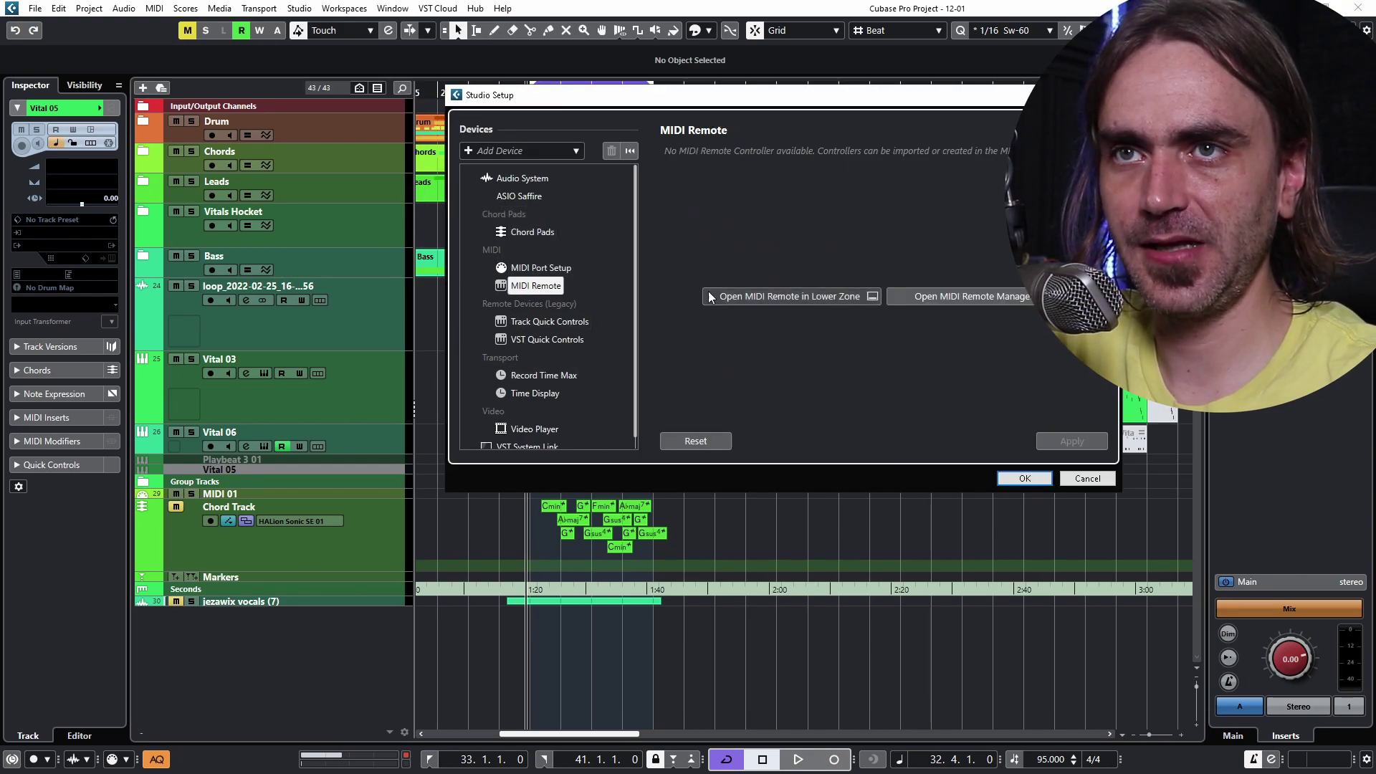
click(974, 304)
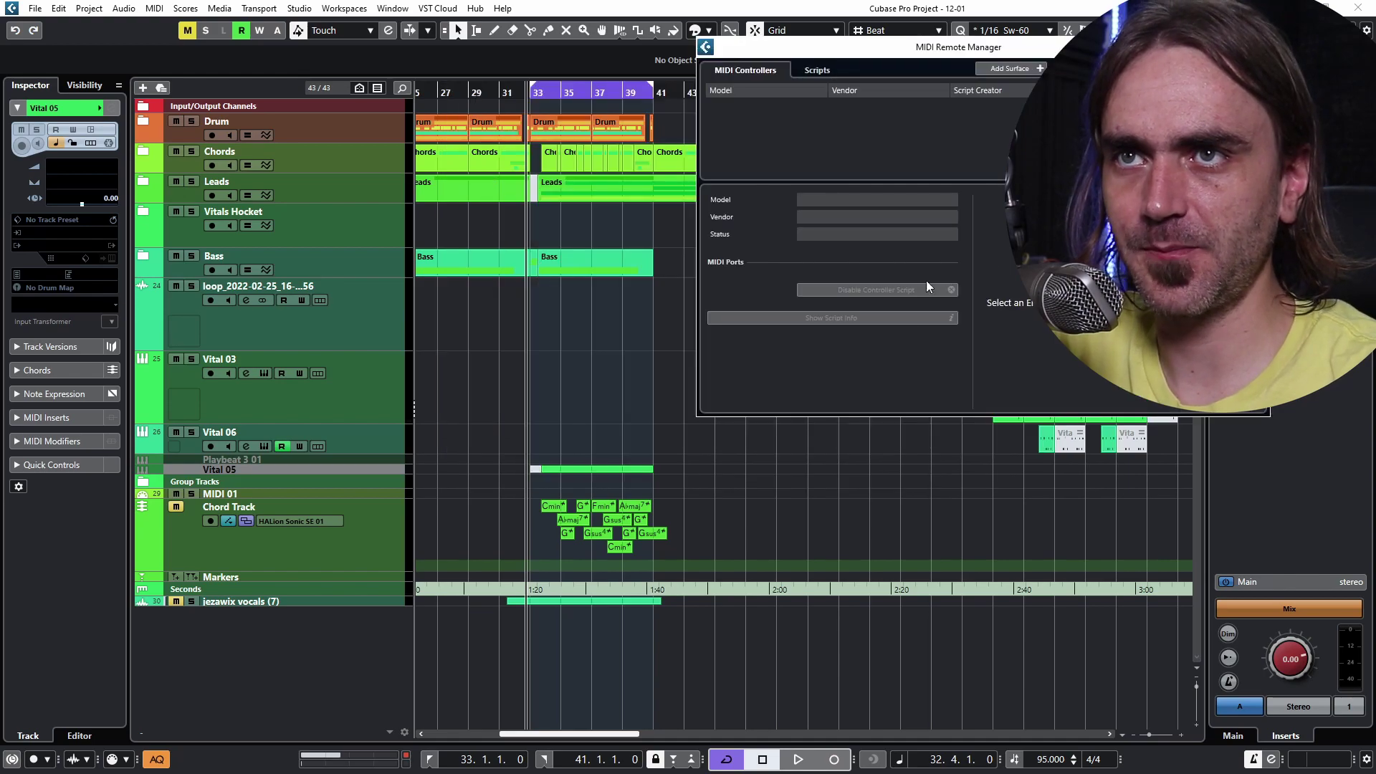
click(742, 75)
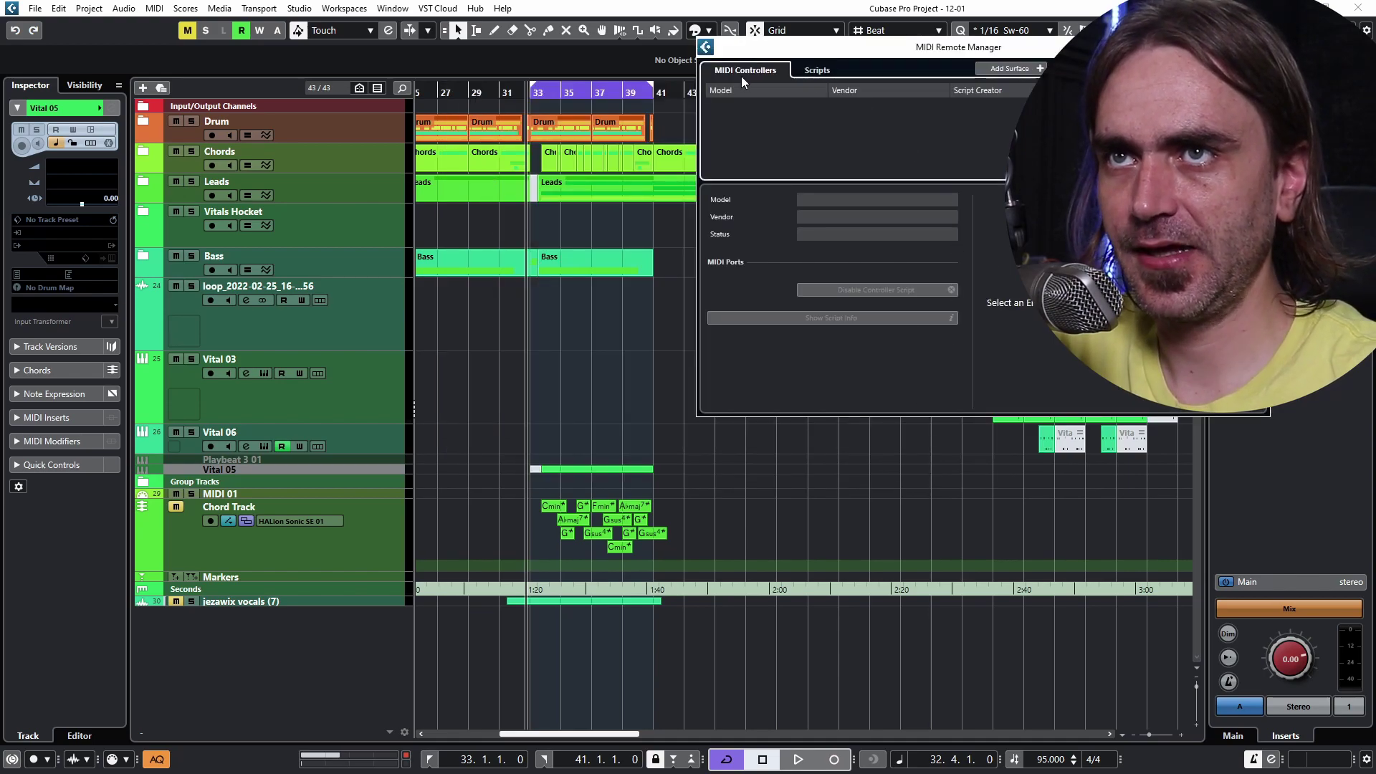
click(1015, 68)
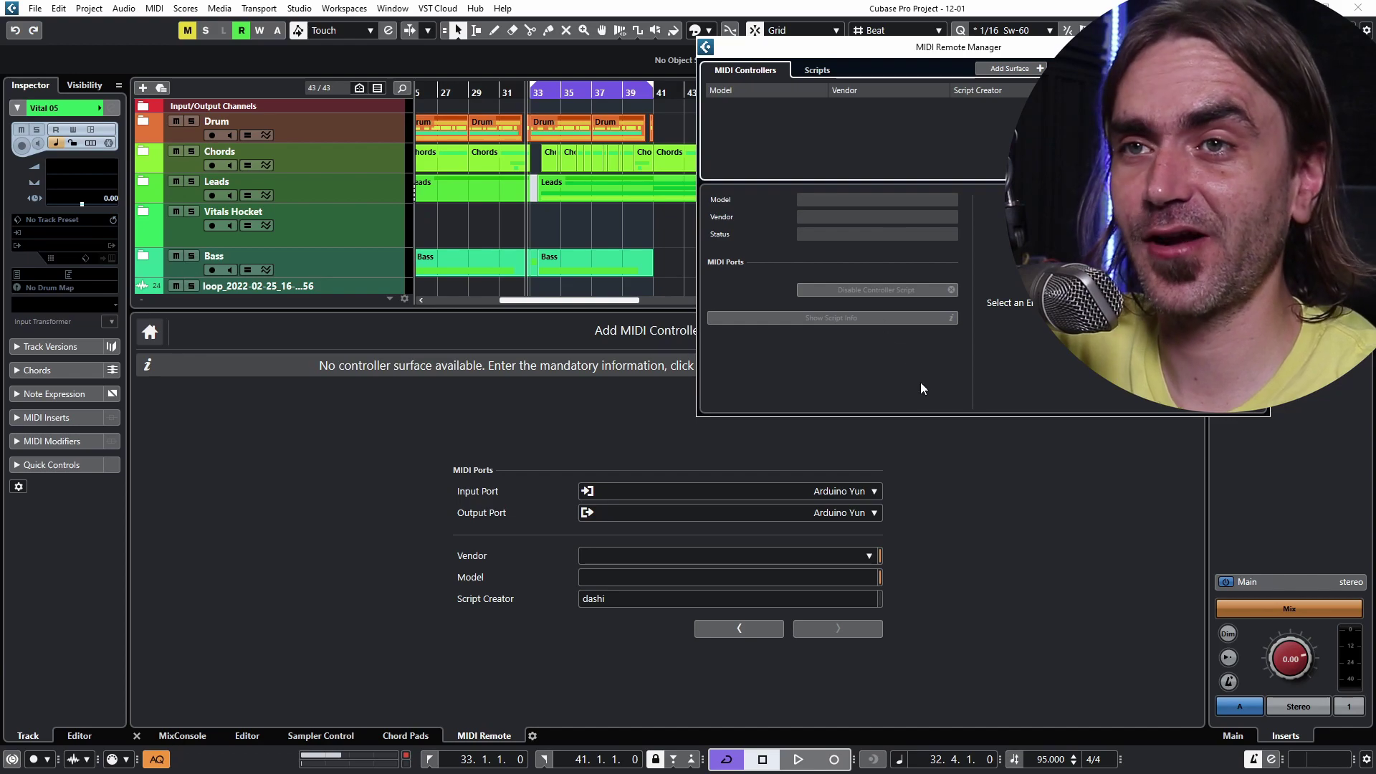
Step: Set the surface's vendor to User Defined "Dash Glitch" and its model to "DG1", and continue to the surface editor
click(656, 555)
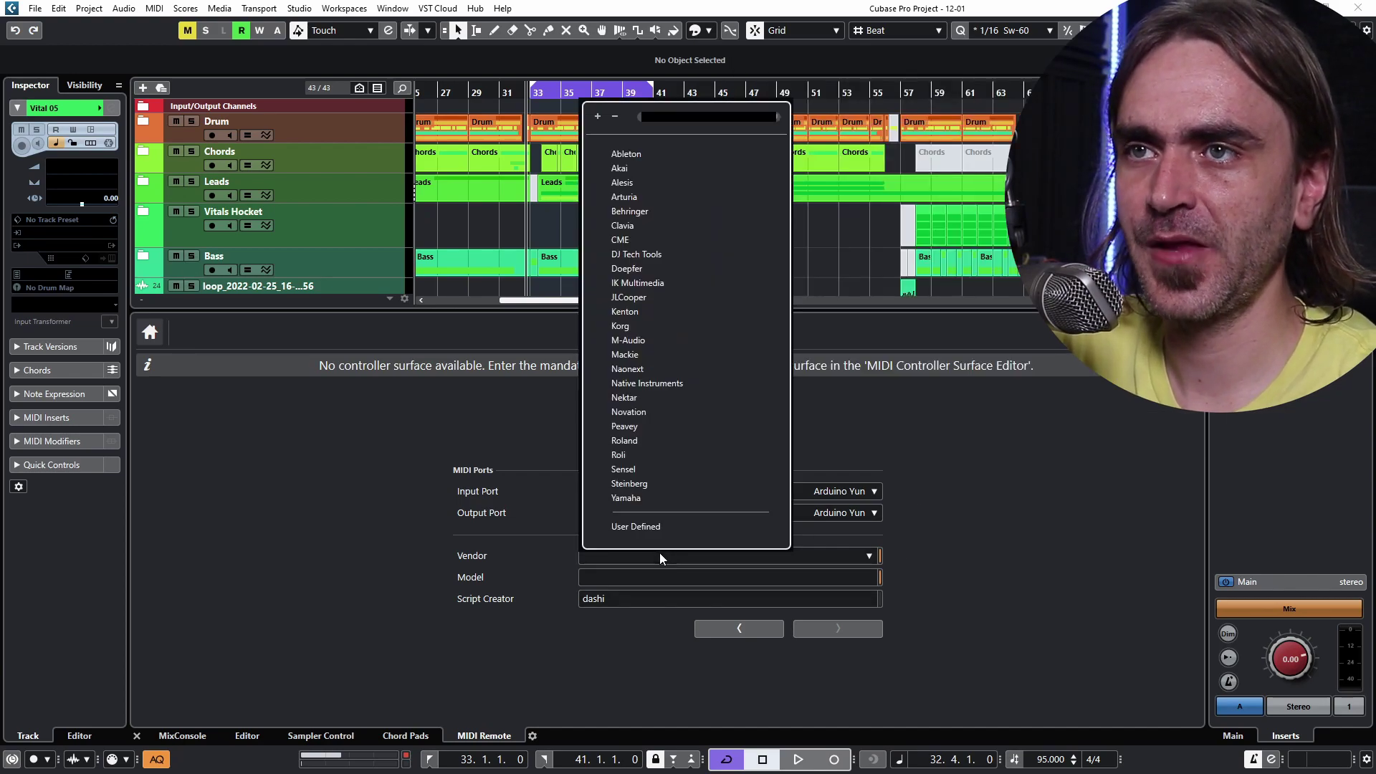
click(641, 527)
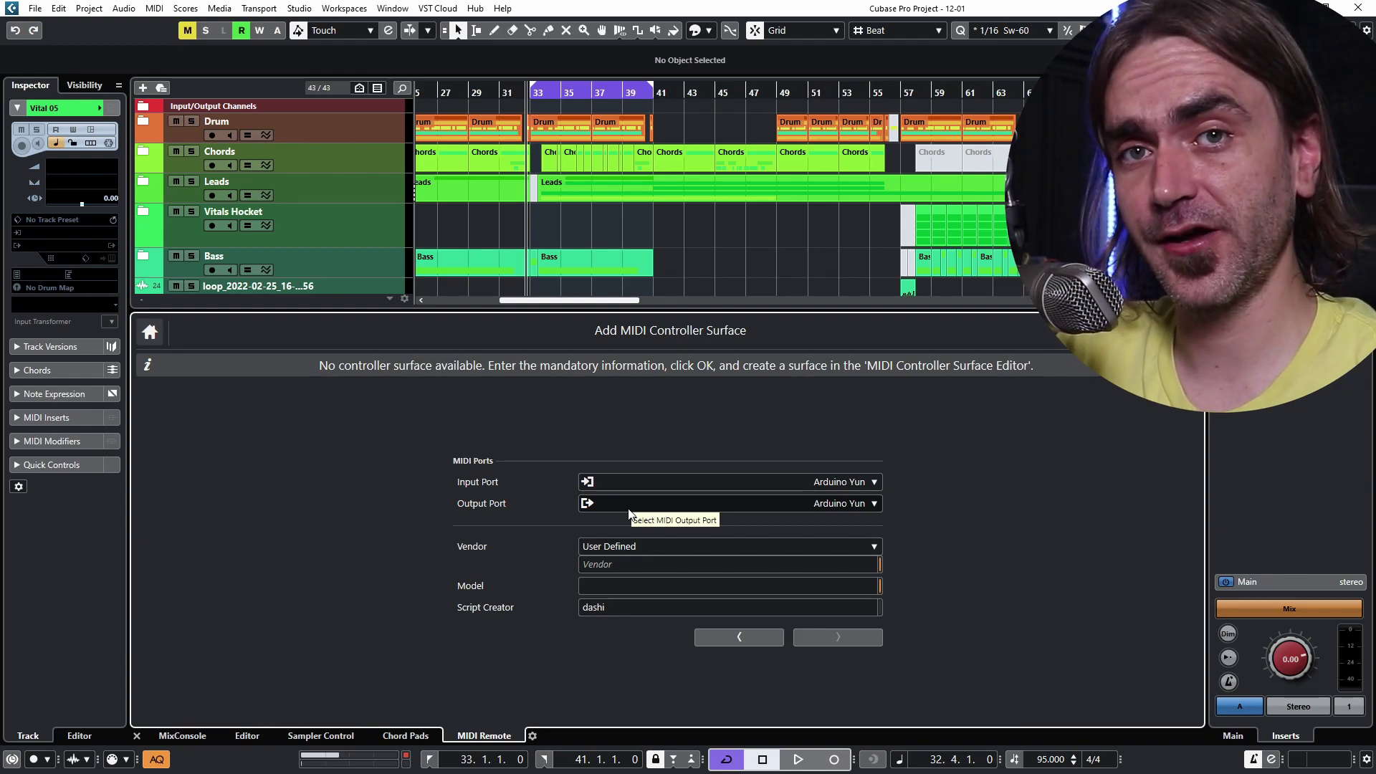
click(637, 563)
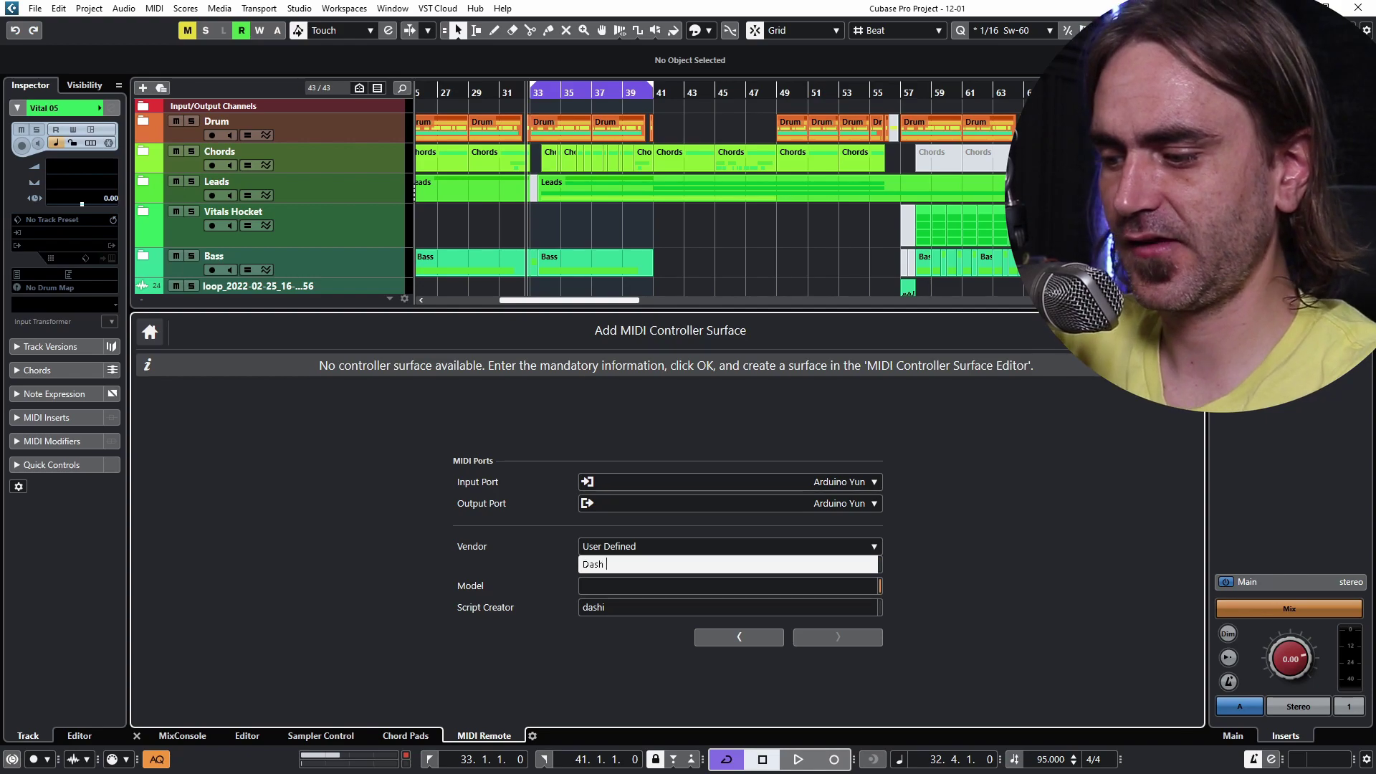
text(Dash Glitch)
key(Return)
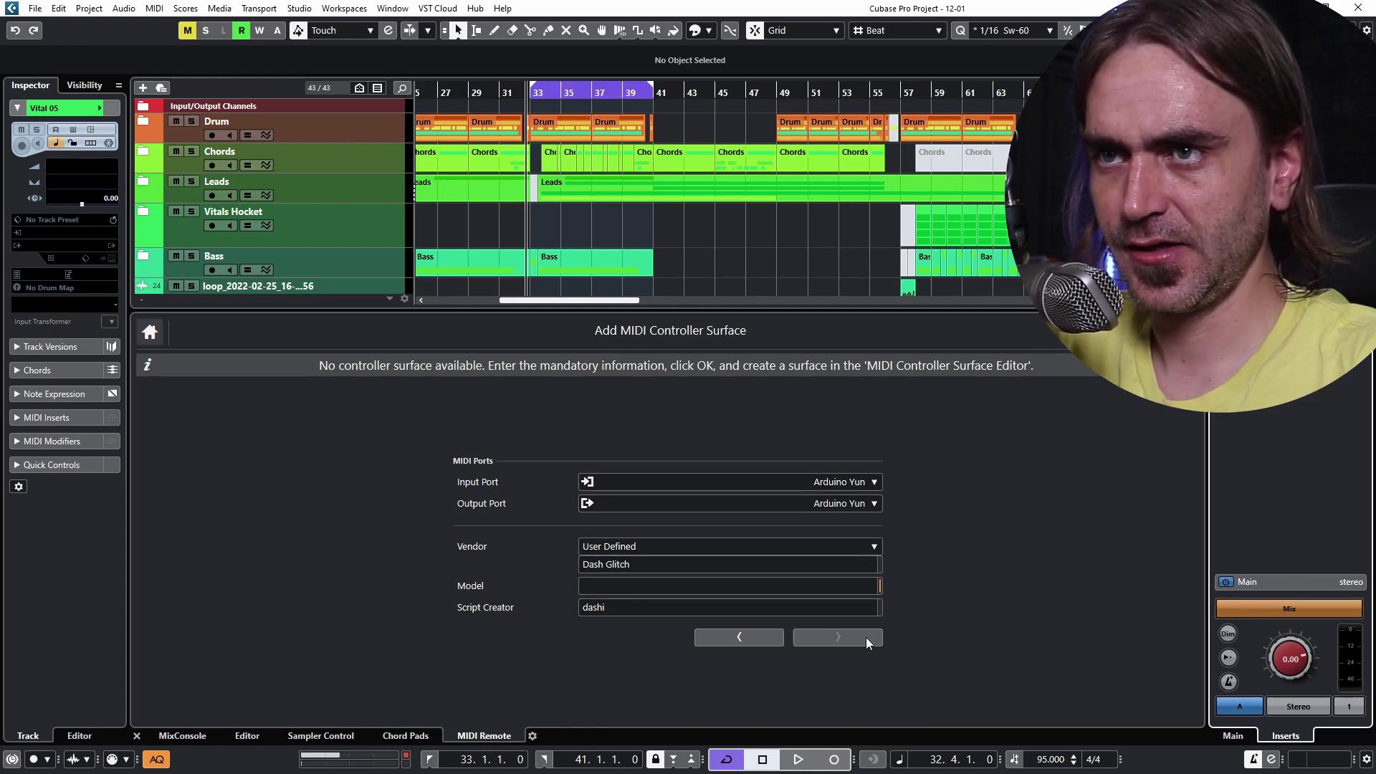
click(692, 585)
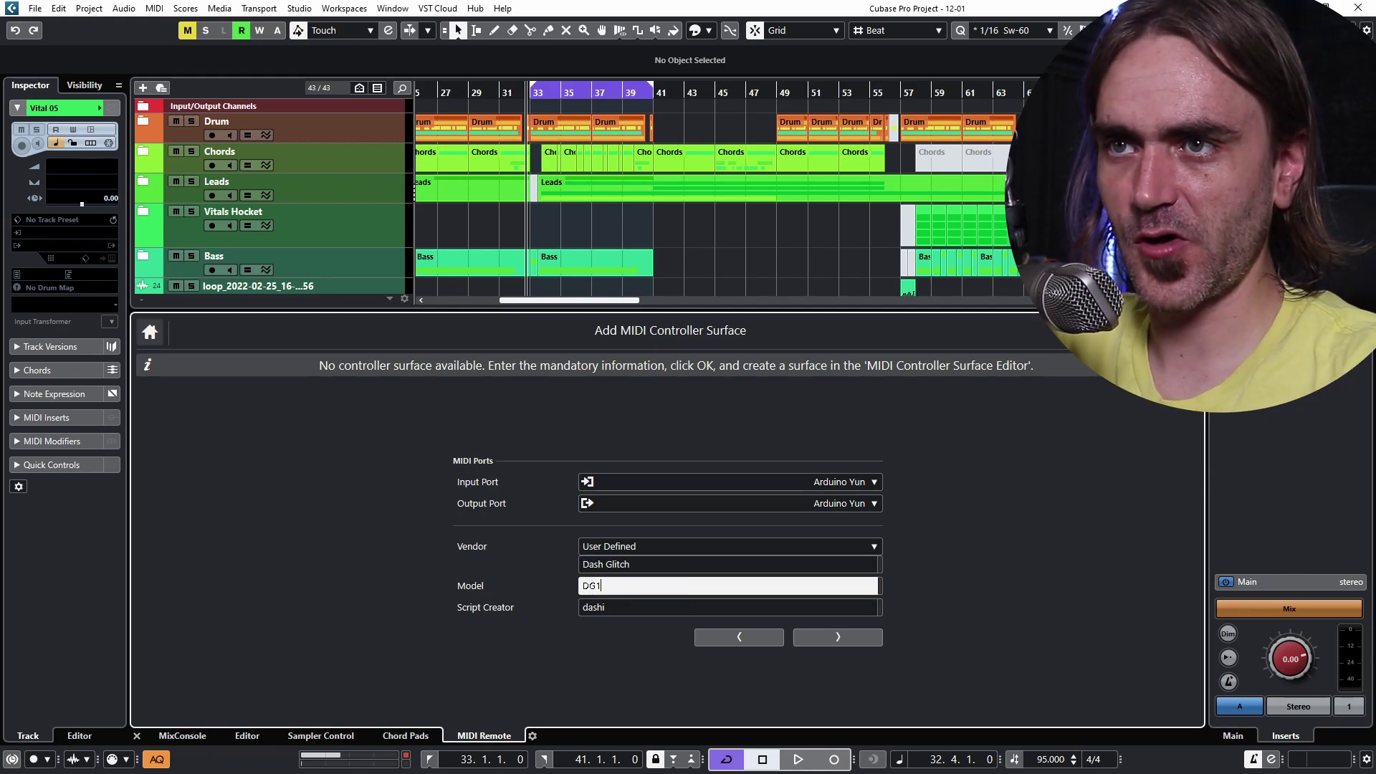
click(809, 642)
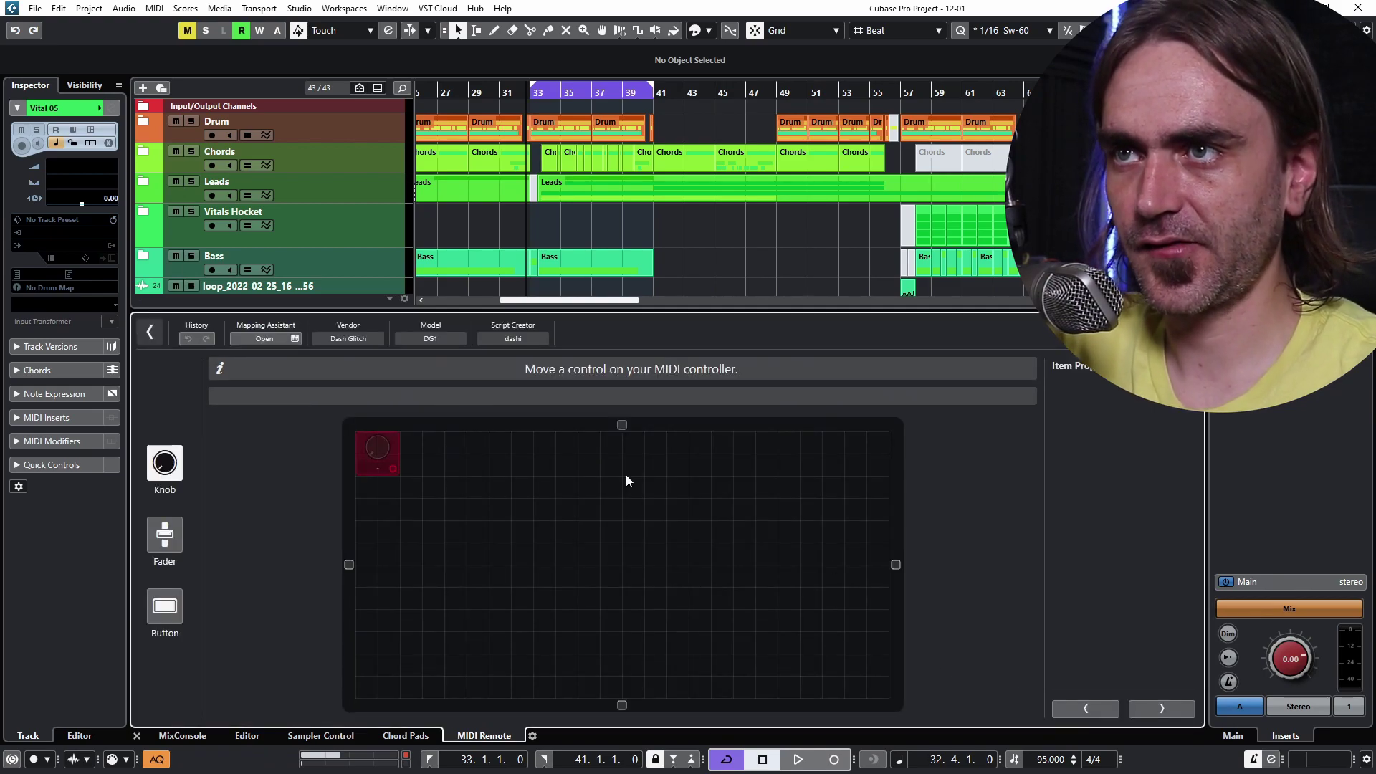
Step: Enlarge the knob placeholder to about 6 by 6 grid cells, keep the Knob type, and learn a row of hardware knobs
drag(442, 503, 463, 531)
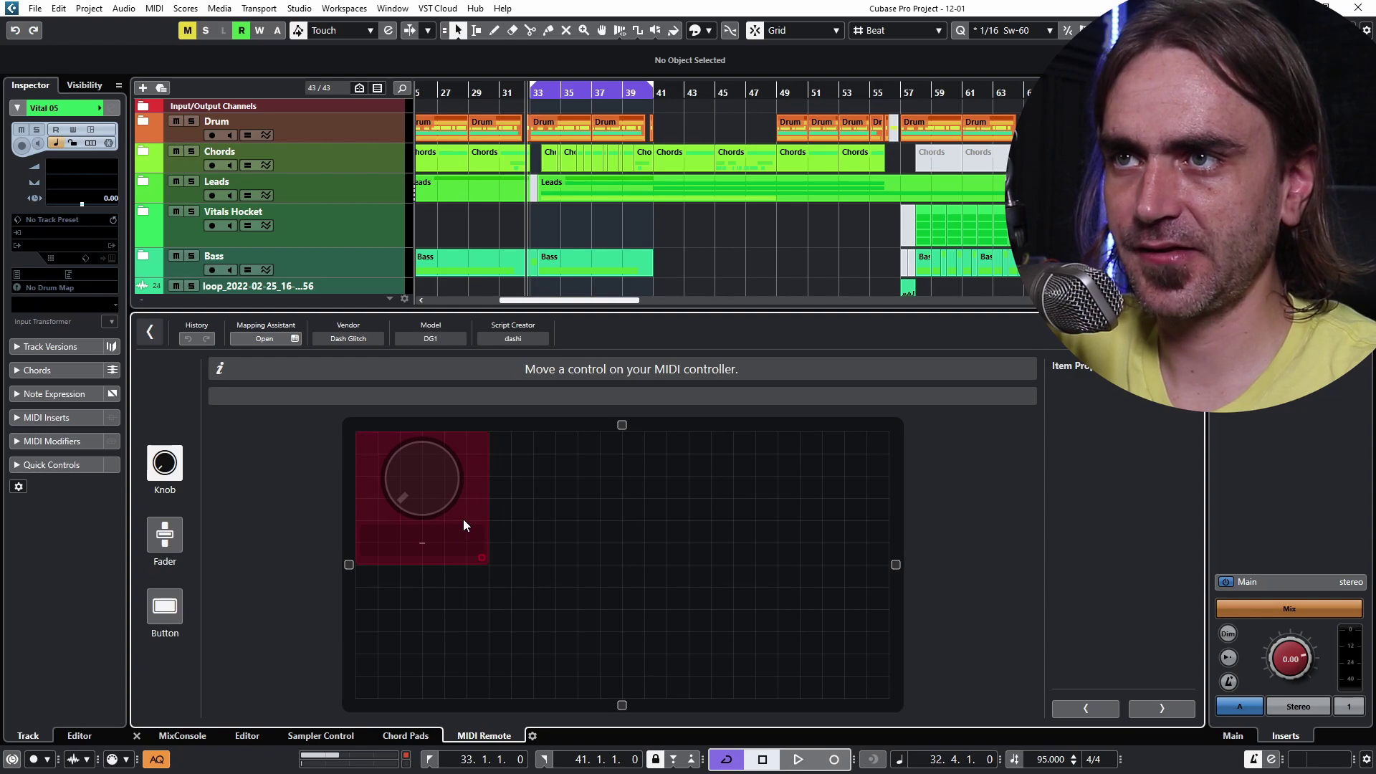
click(165, 534)
click(165, 606)
click(159, 460)
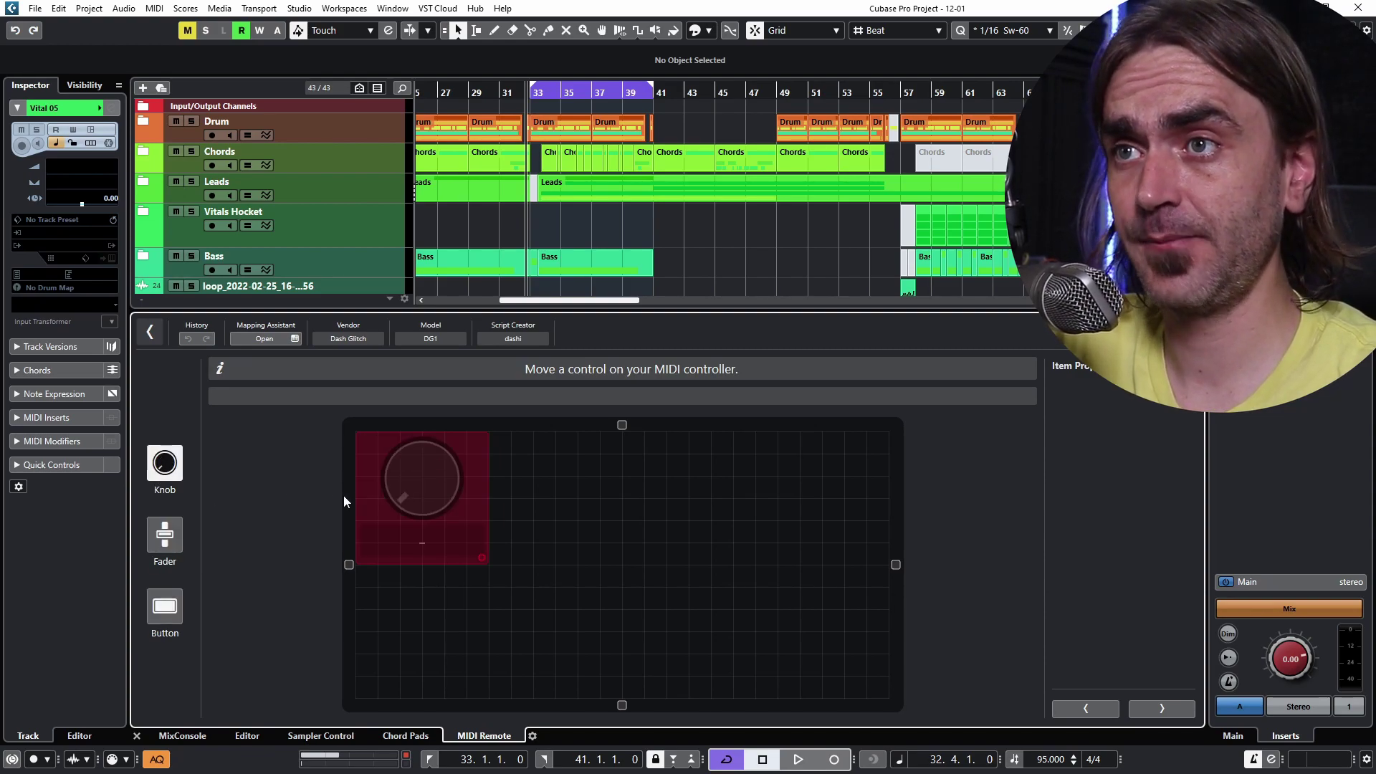
drag(436, 478, 466, 558)
key(ctrl+z)
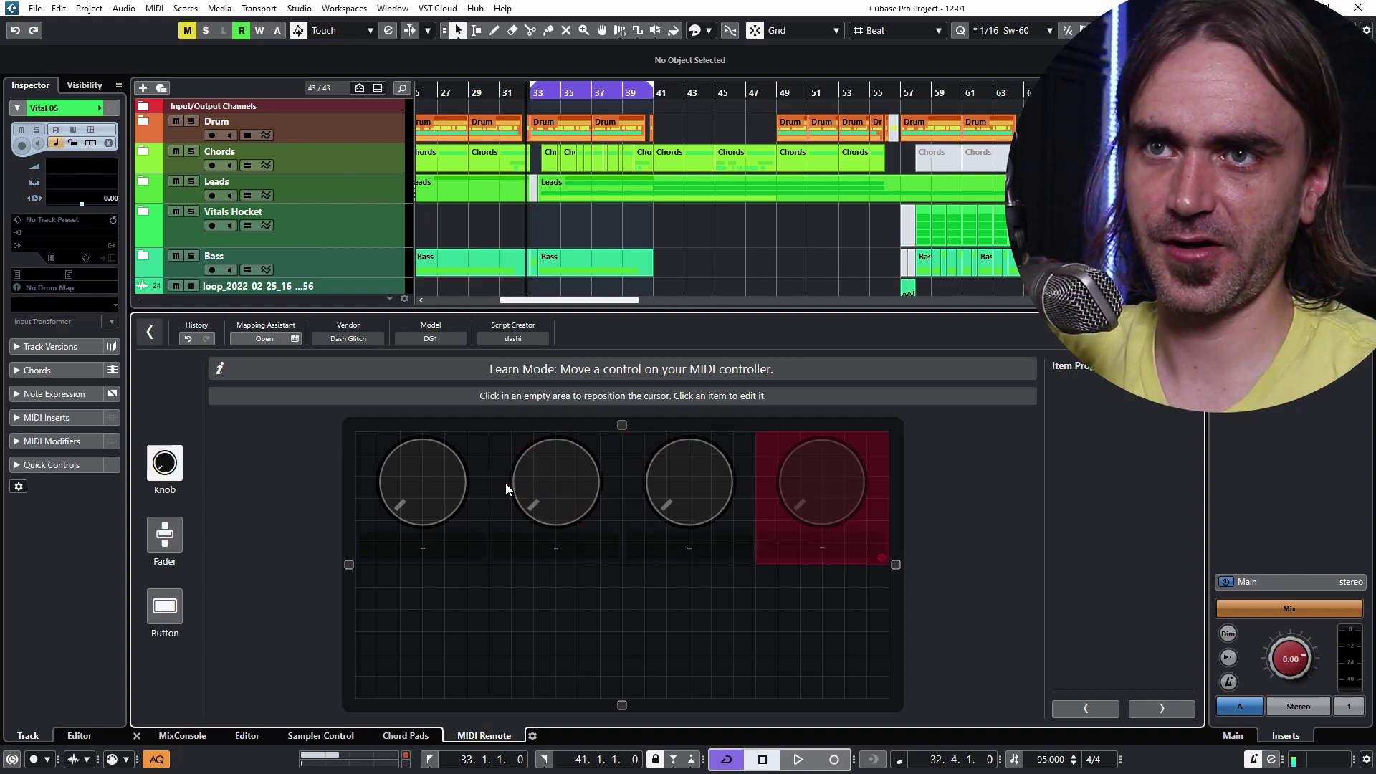
Step: Trim the DG1 surface to fit its row of four knobs, finish the surface, and close the MIDI Remote lower zone
click(753, 494)
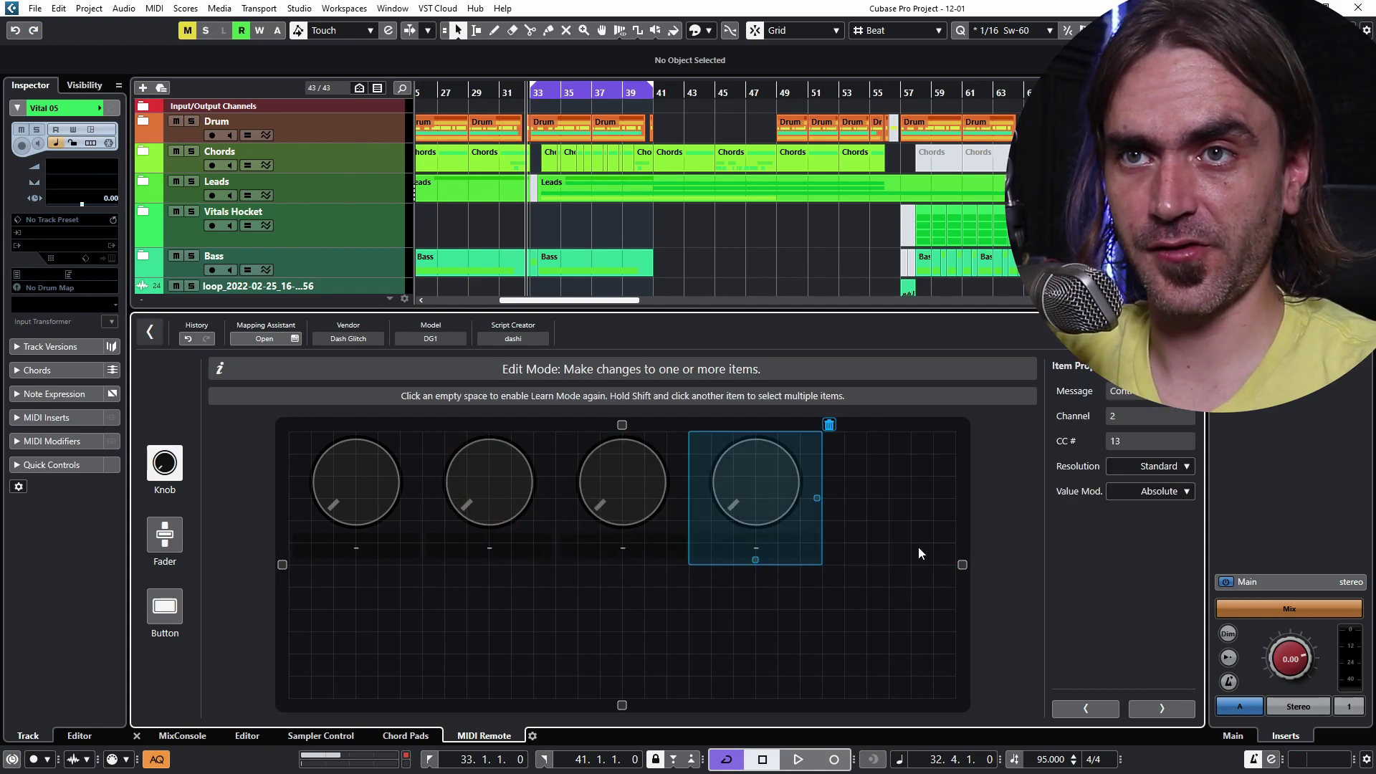
drag(963, 574, 818, 574)
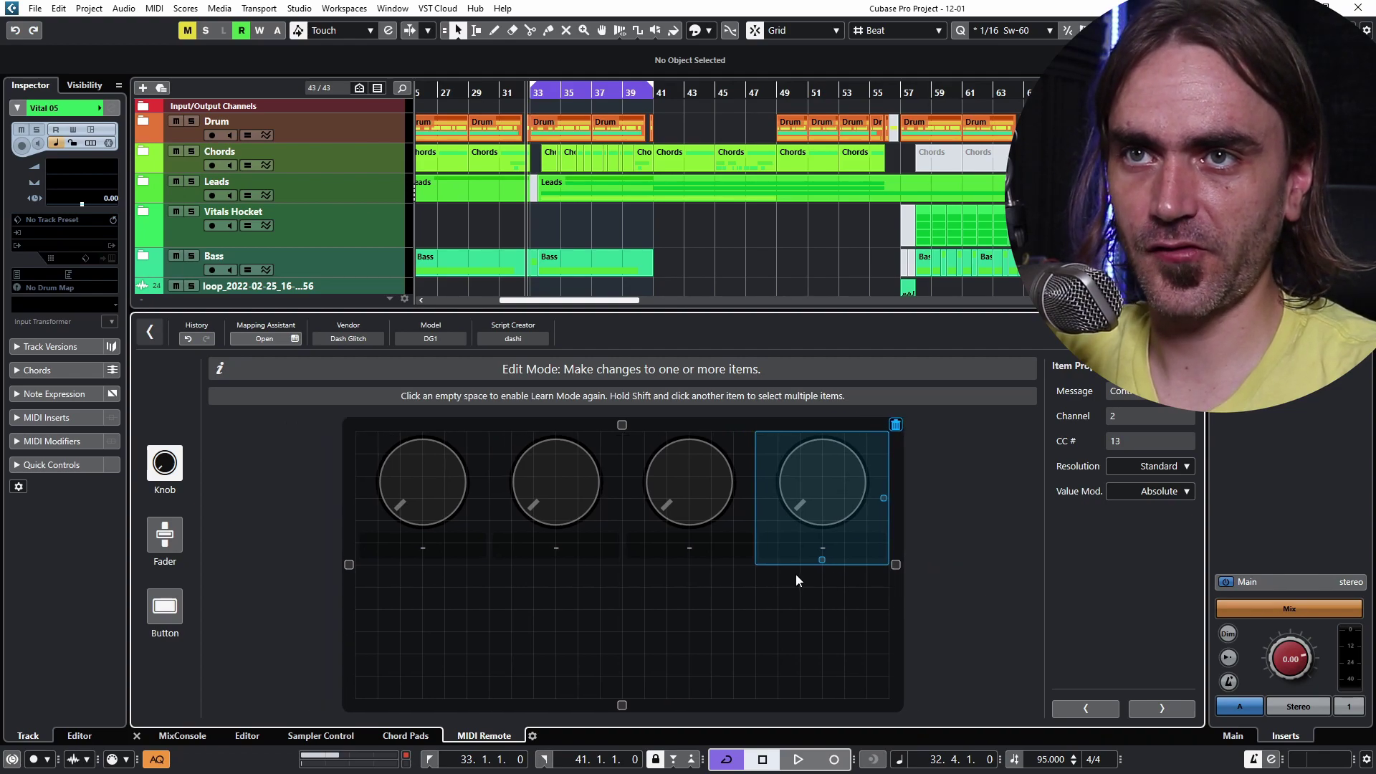
drag(622, 706, 623, 596)
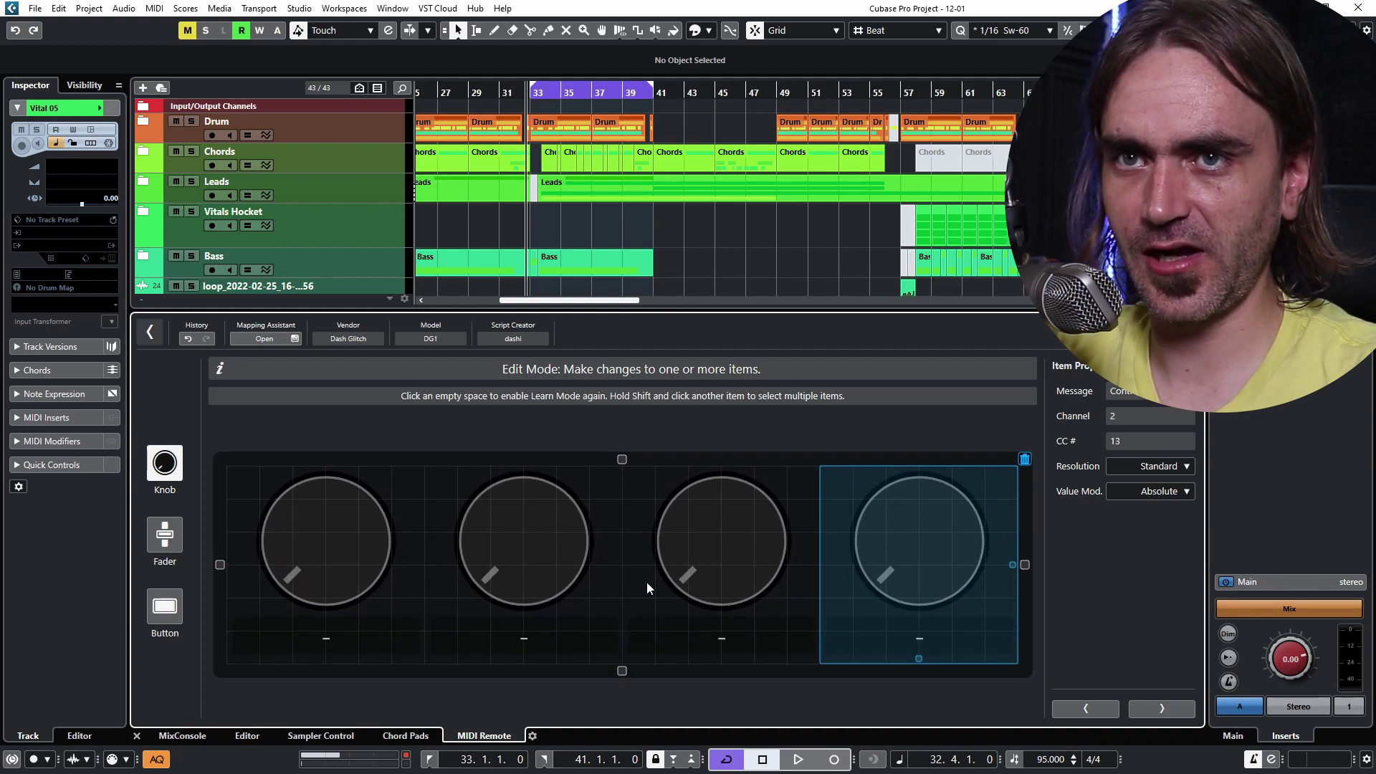
click(1168, 704)
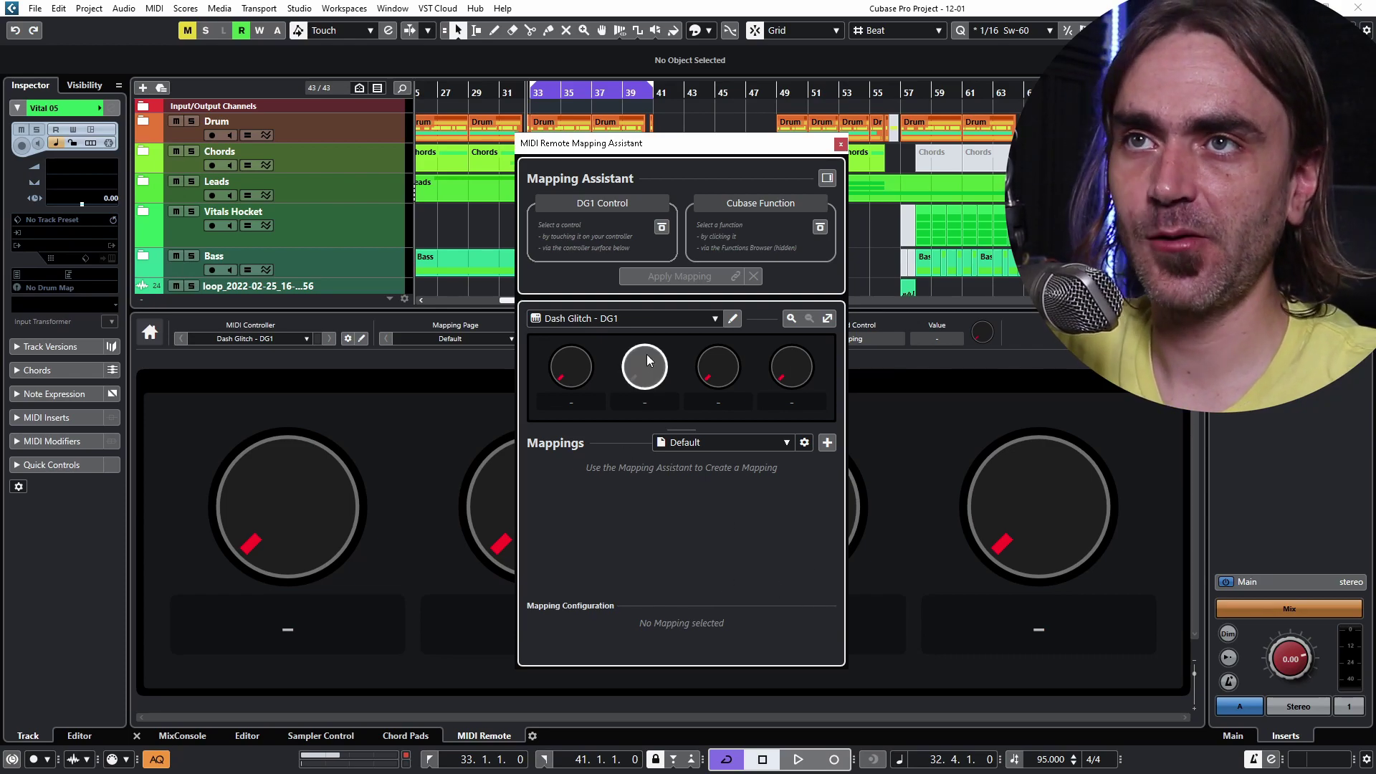
click(136, 735)
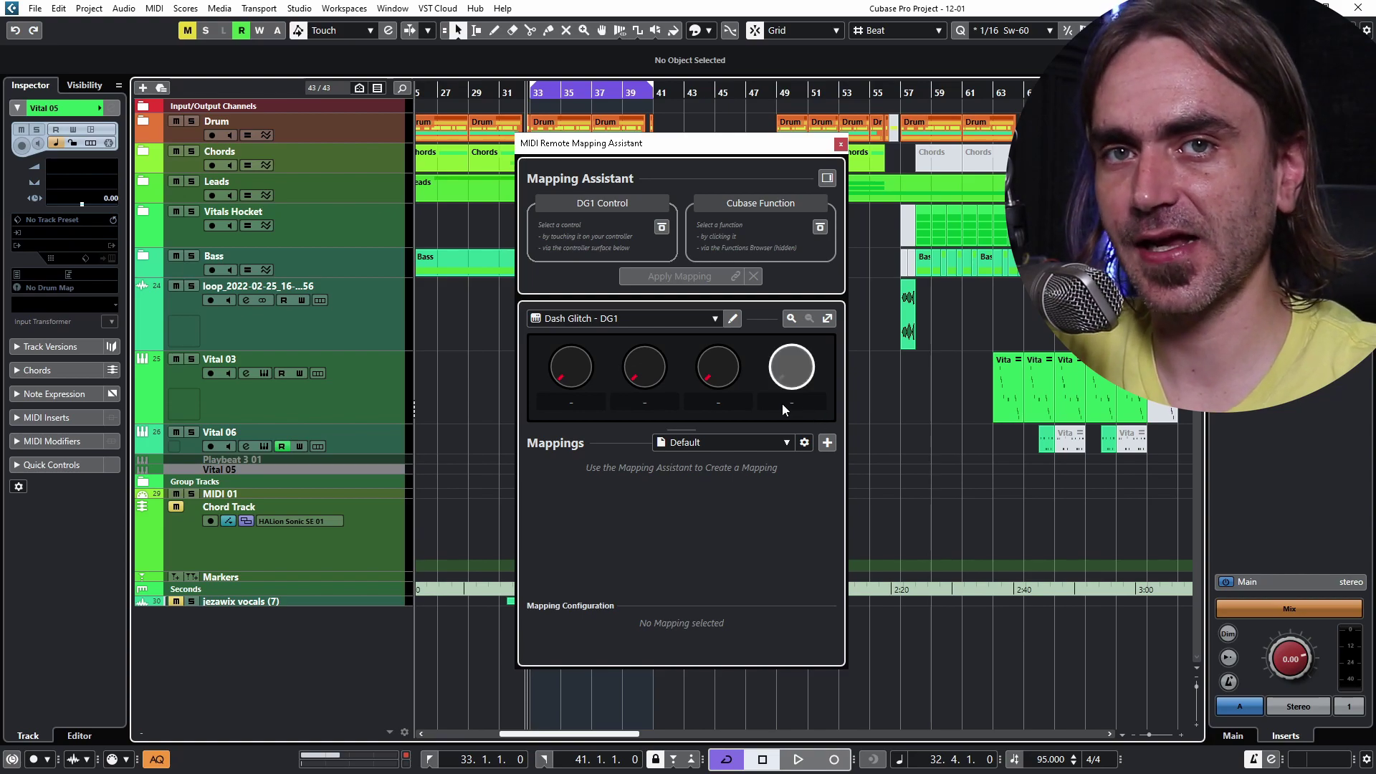
Step: Select the Vital 03 track, show Comp VCA-65's quick controls, and assign Threshold to the first one in Learn Mode
click(385, 378)
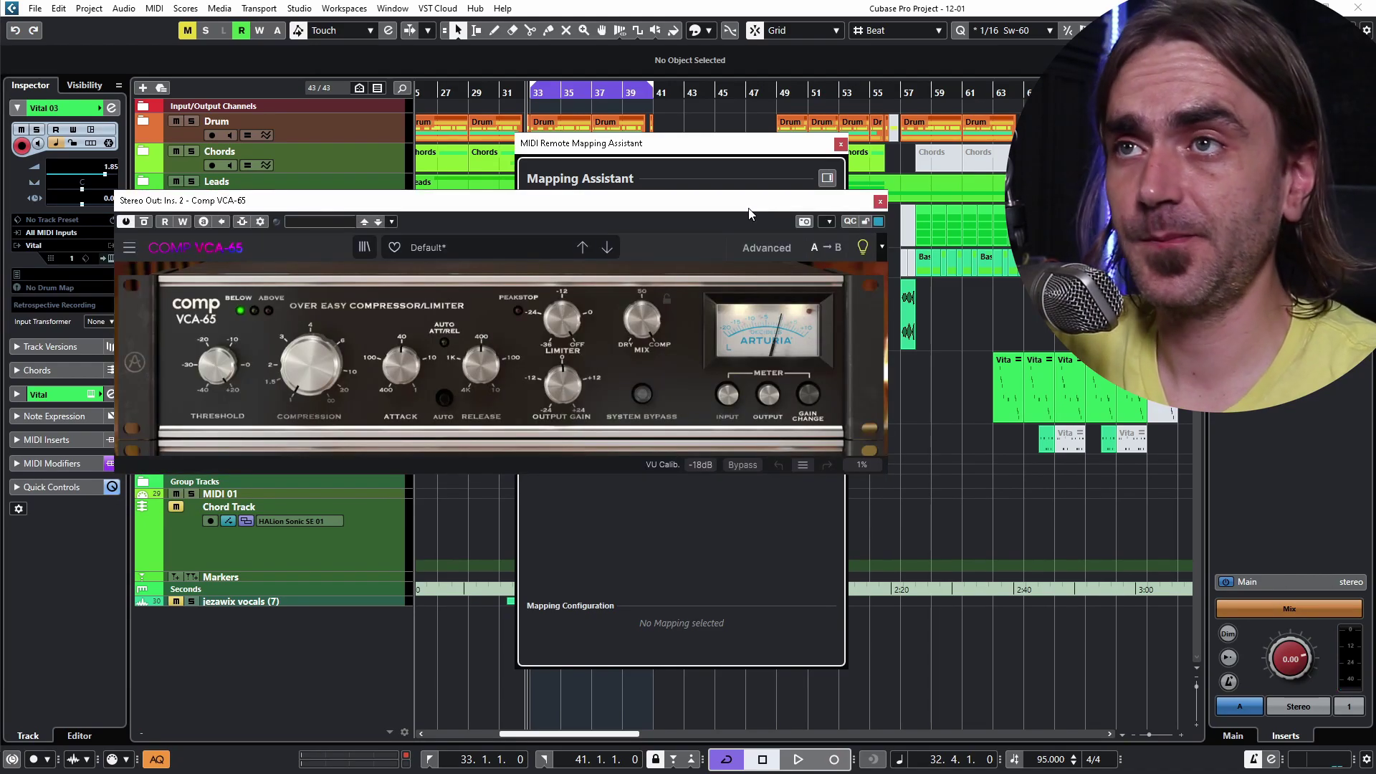
click(851, 223)
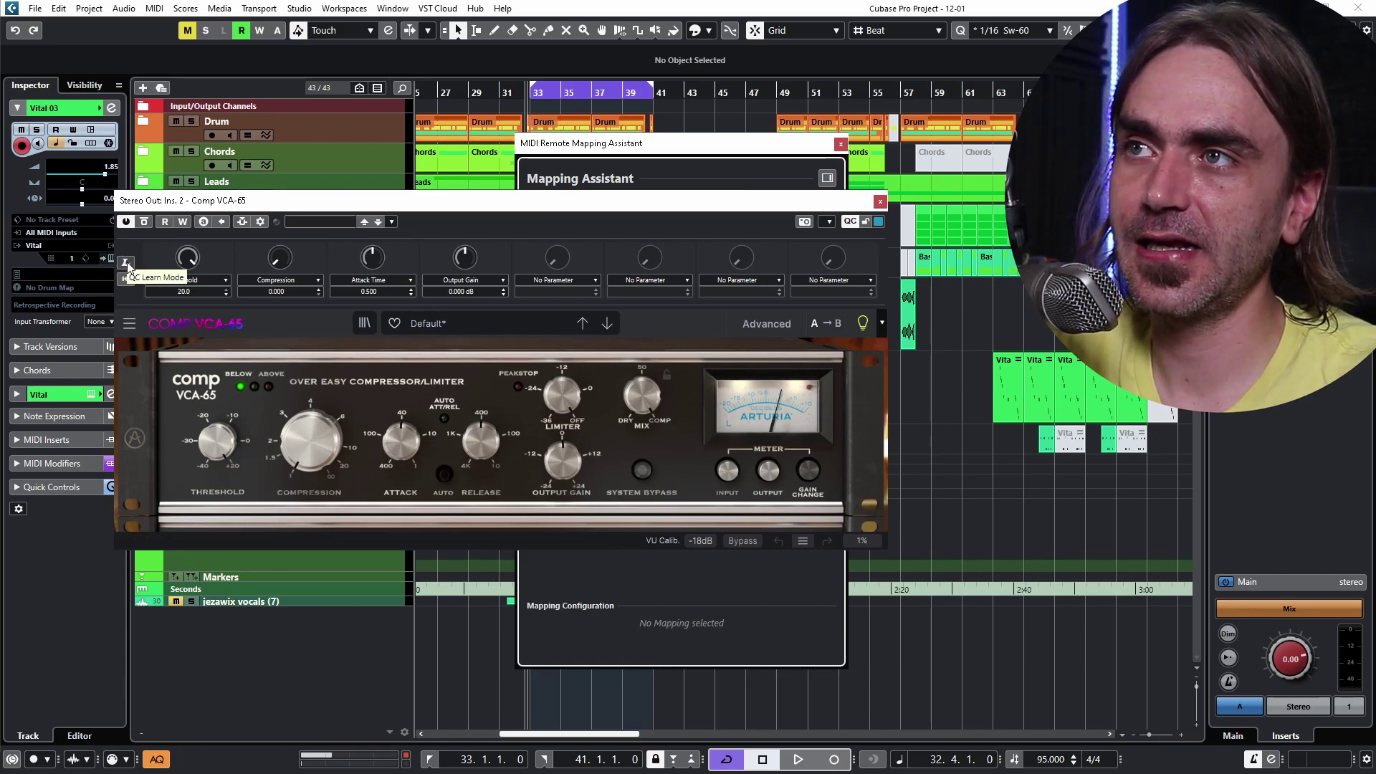
click(127, 263)
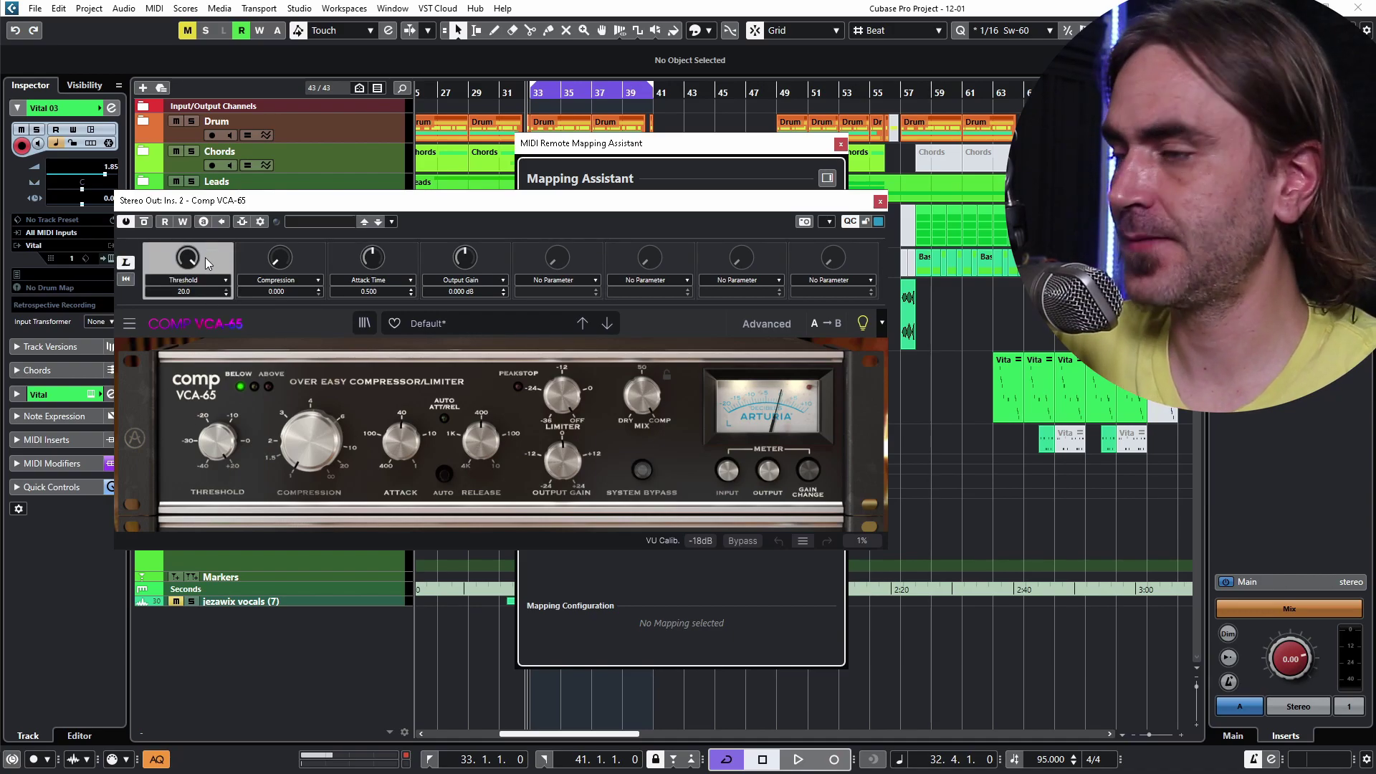
drag(217, 438, 218, 465)
Step: Assign the compressor's Compression knob to the second quick control and its Attack knob to the third
click(292, 265)
click(312, 442)
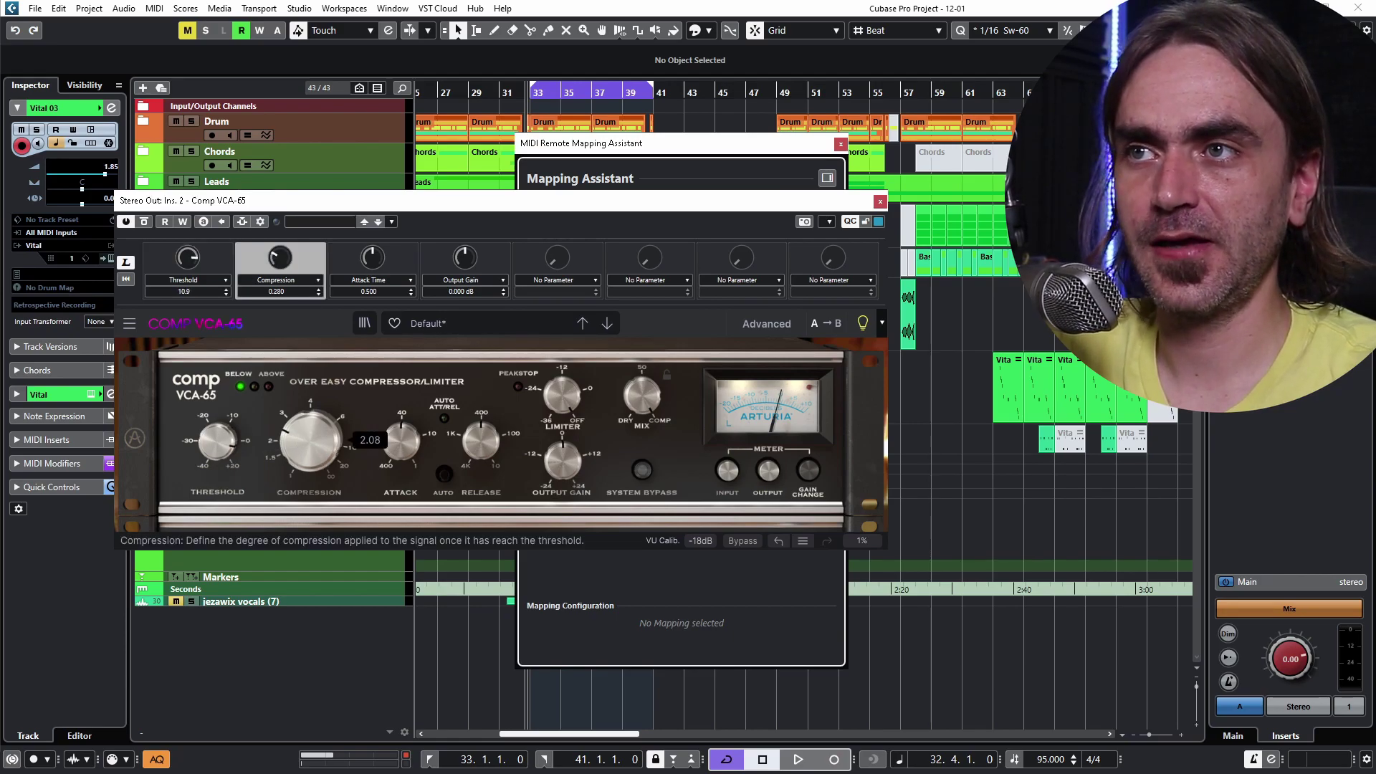
scroll(312, 442, down, 8)
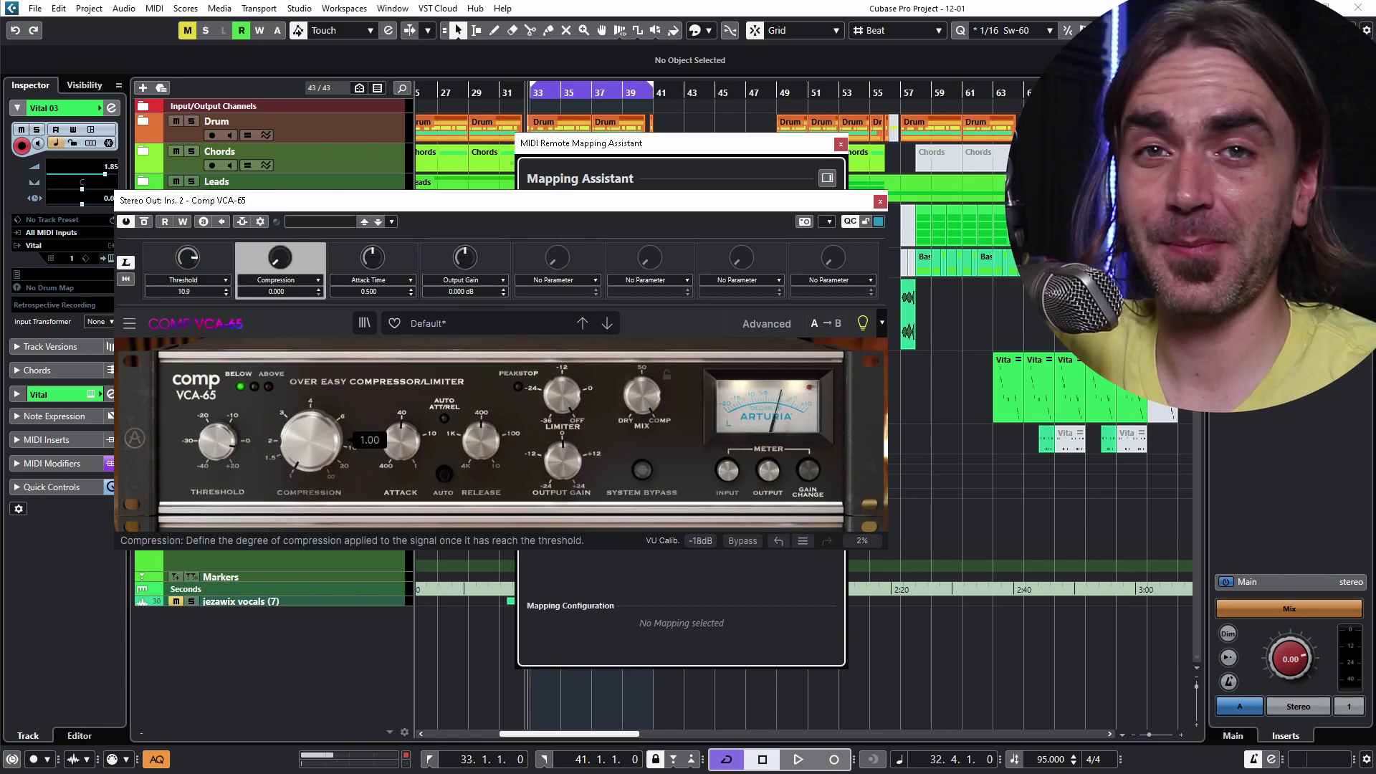
drag(314, 439, 314, 374)
drag(399, 438, 399, 452)
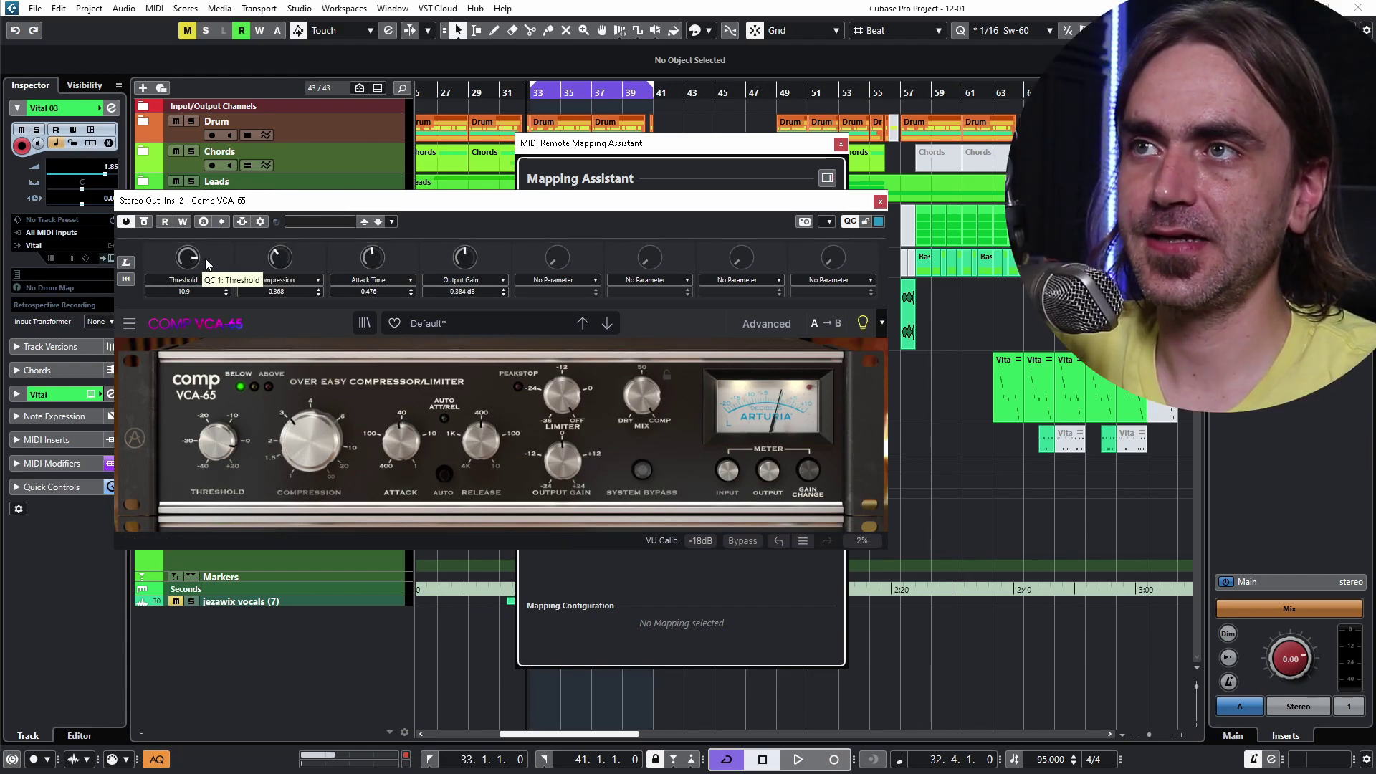
Step: Map the Threshold quick control, Focus QC 1, to the first knob of the DG1 surface
right_click(186, 260)
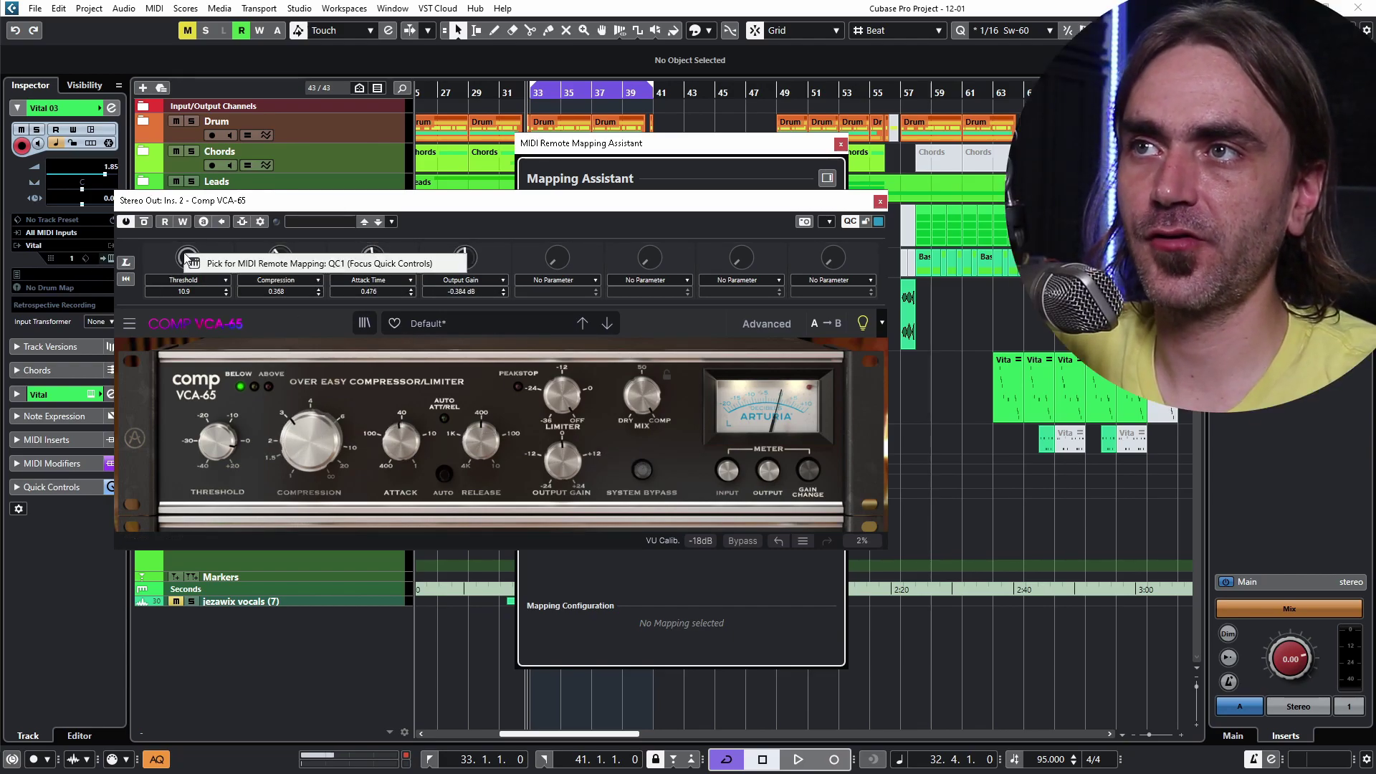
click(231, 264)
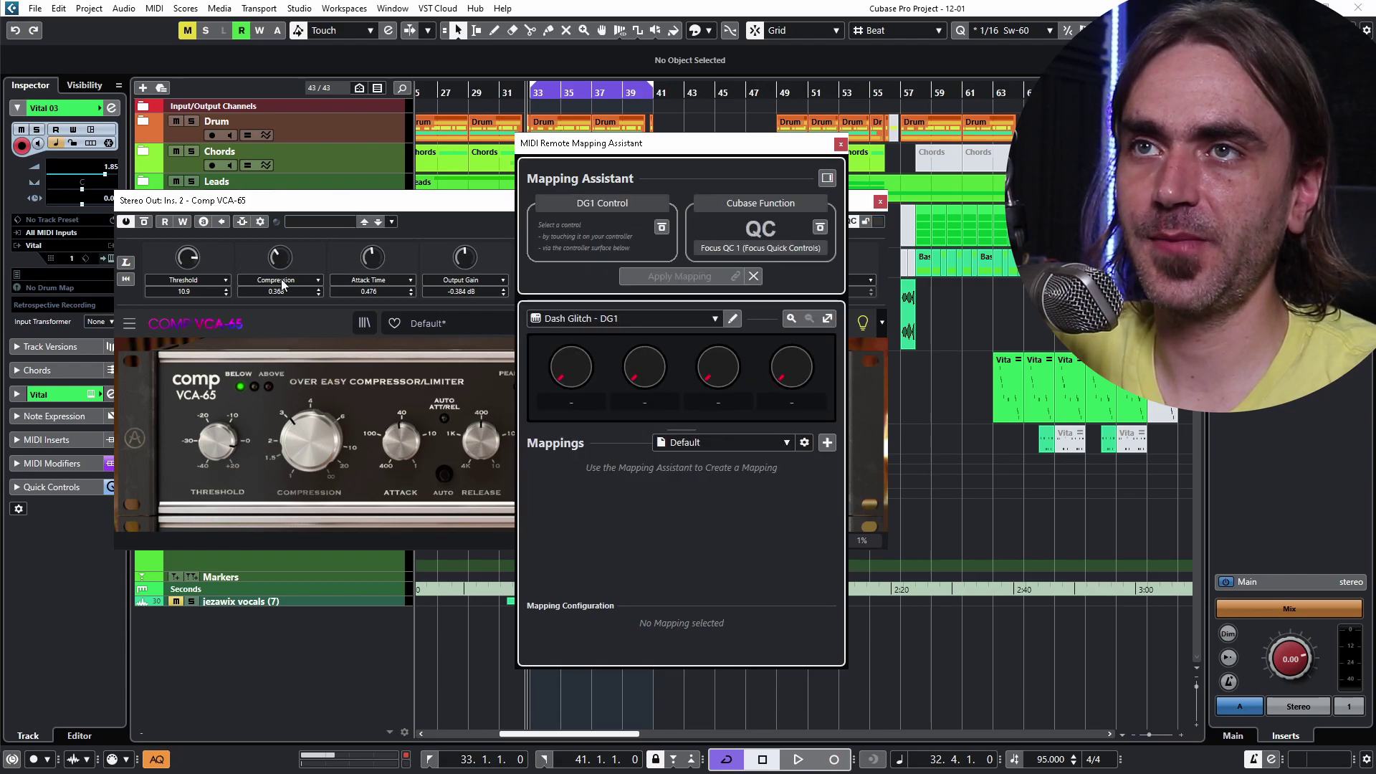
click(582, 369)
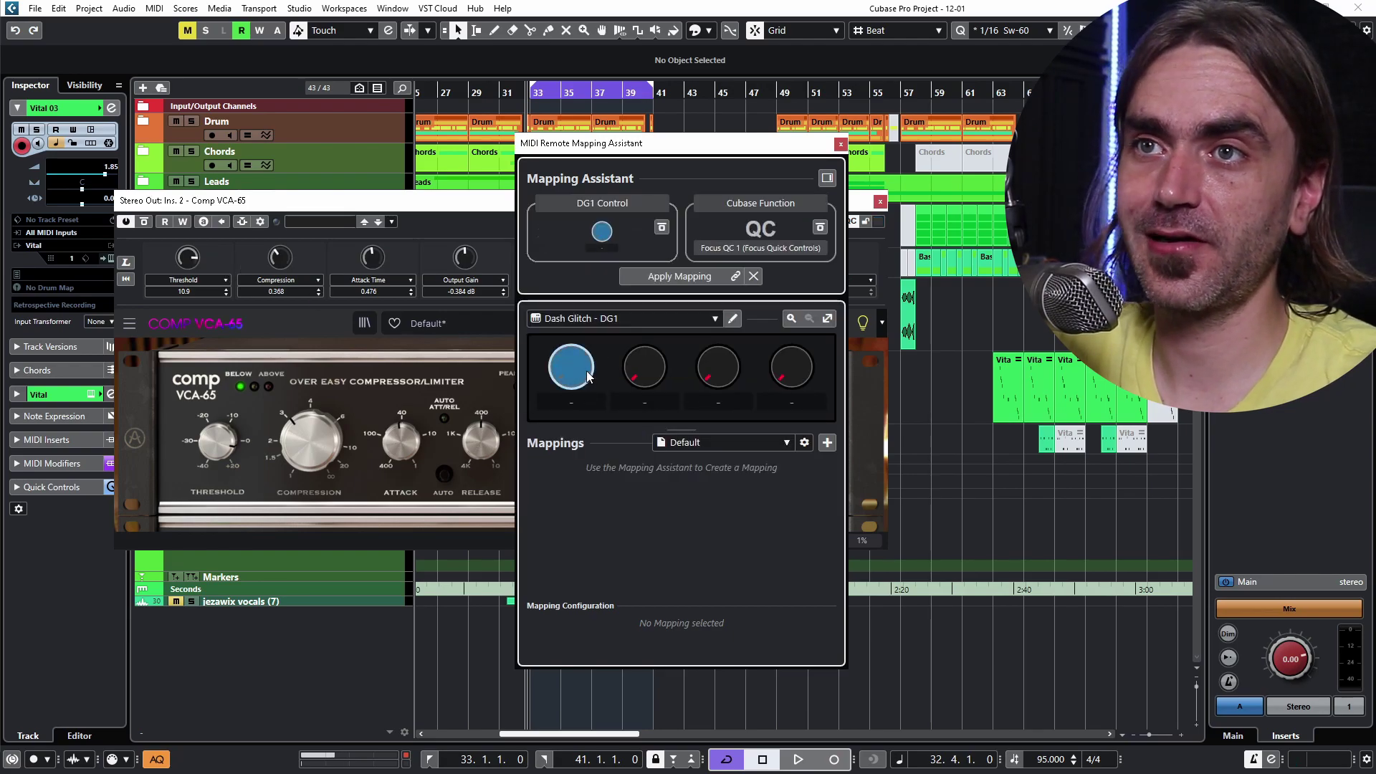
click(682, 275)
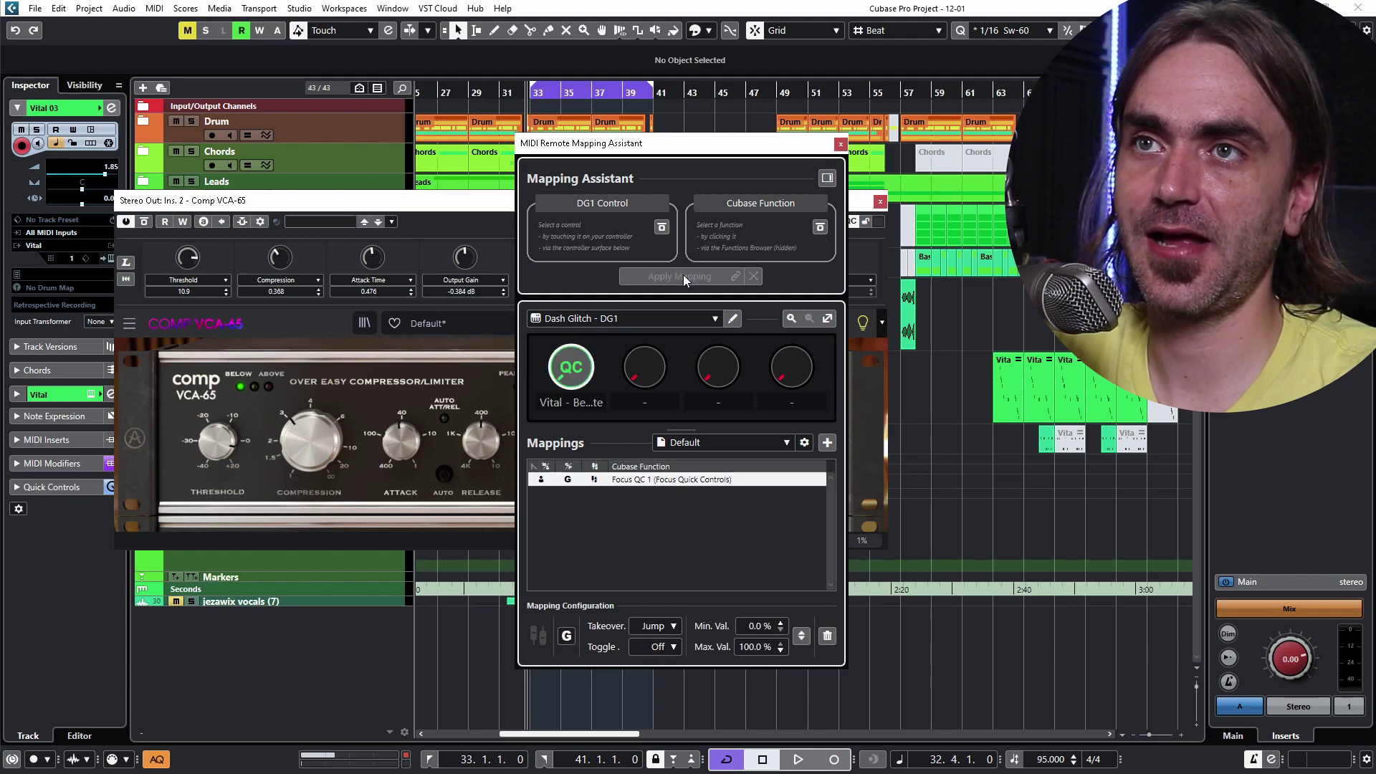
Step: Map the Compression quick control, Focus QC 2, to the second DG1 knob
right_click(286, 264)
click(337, 265)
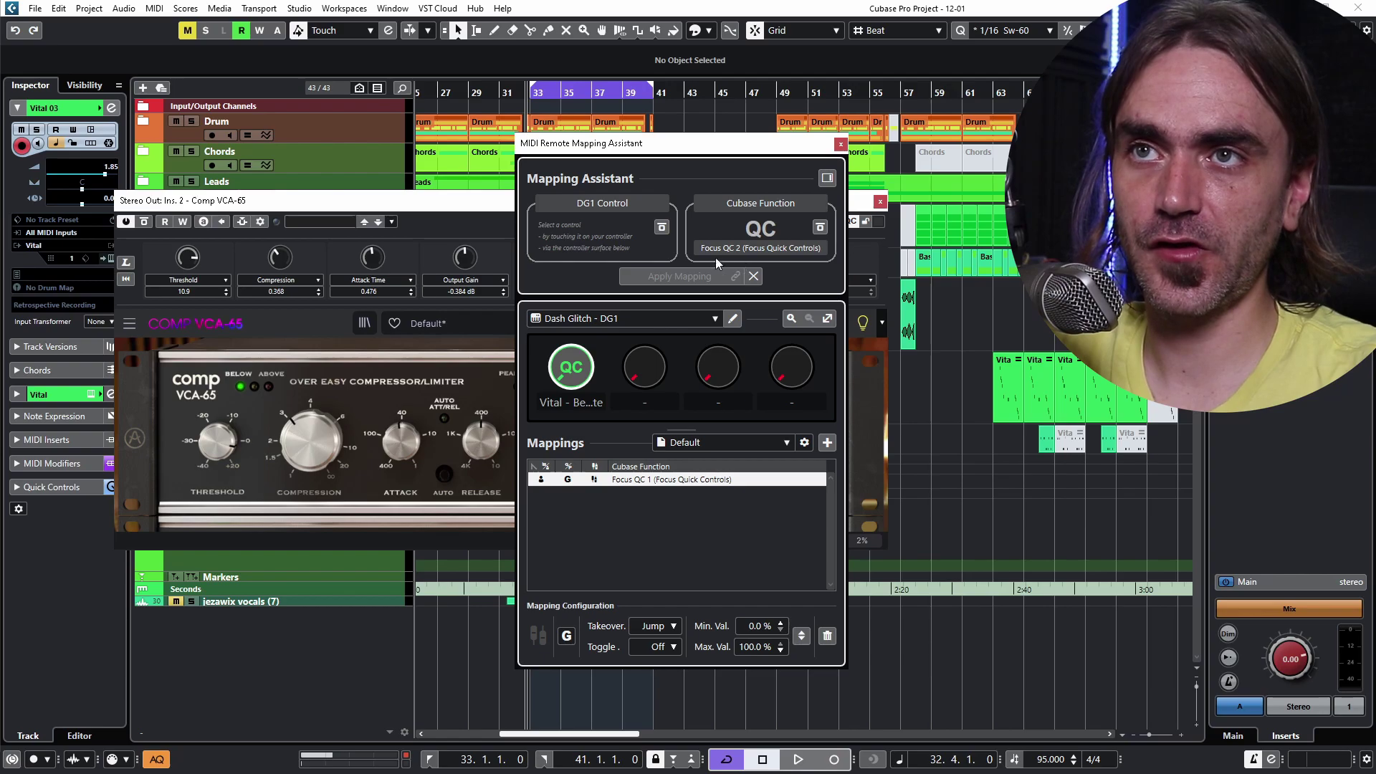
click(663, 376)
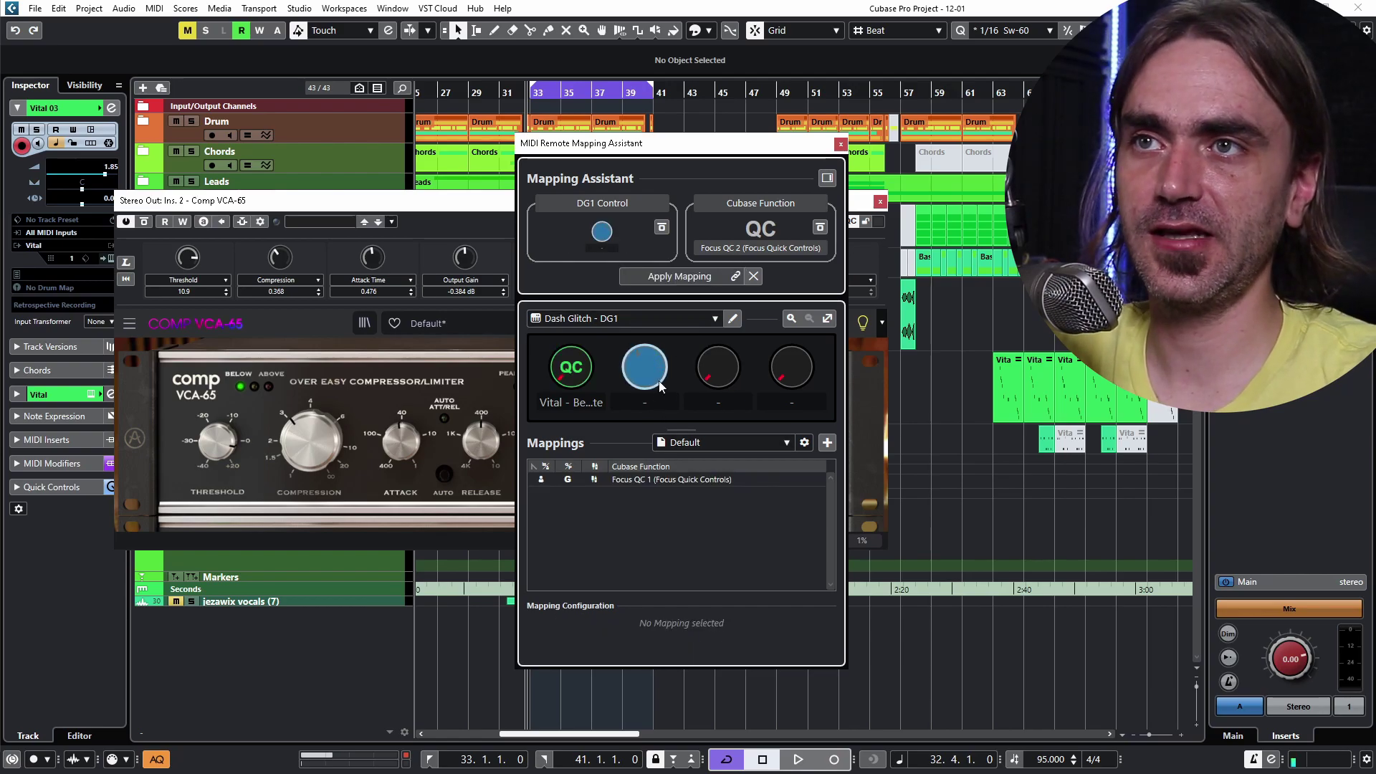
click(685, 279)
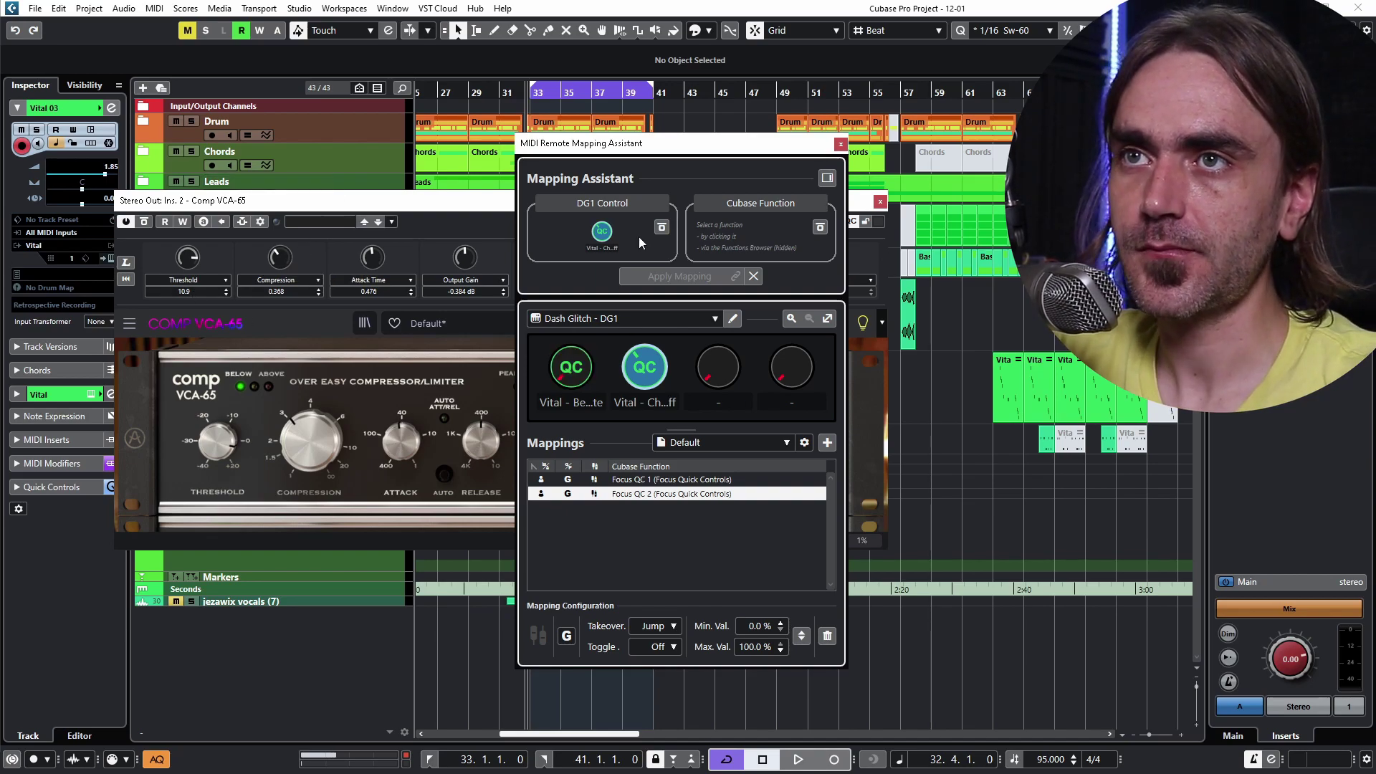
Step: Map Focus QC 3 (Attack Time) to the third DG1 knob and Focus QC 4 (Output Gain) to the fourth
right_click(377, 262)
click(722, 169)
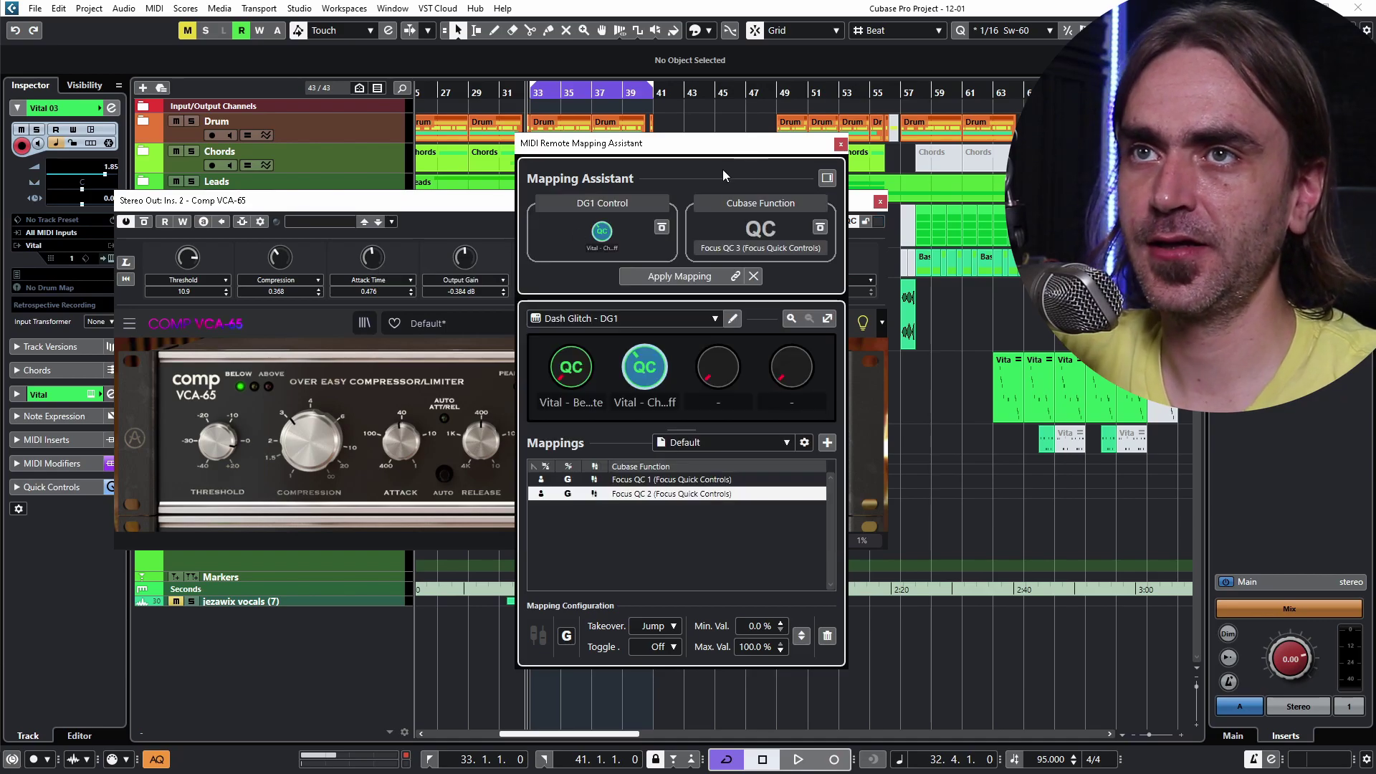
click(677, 277)
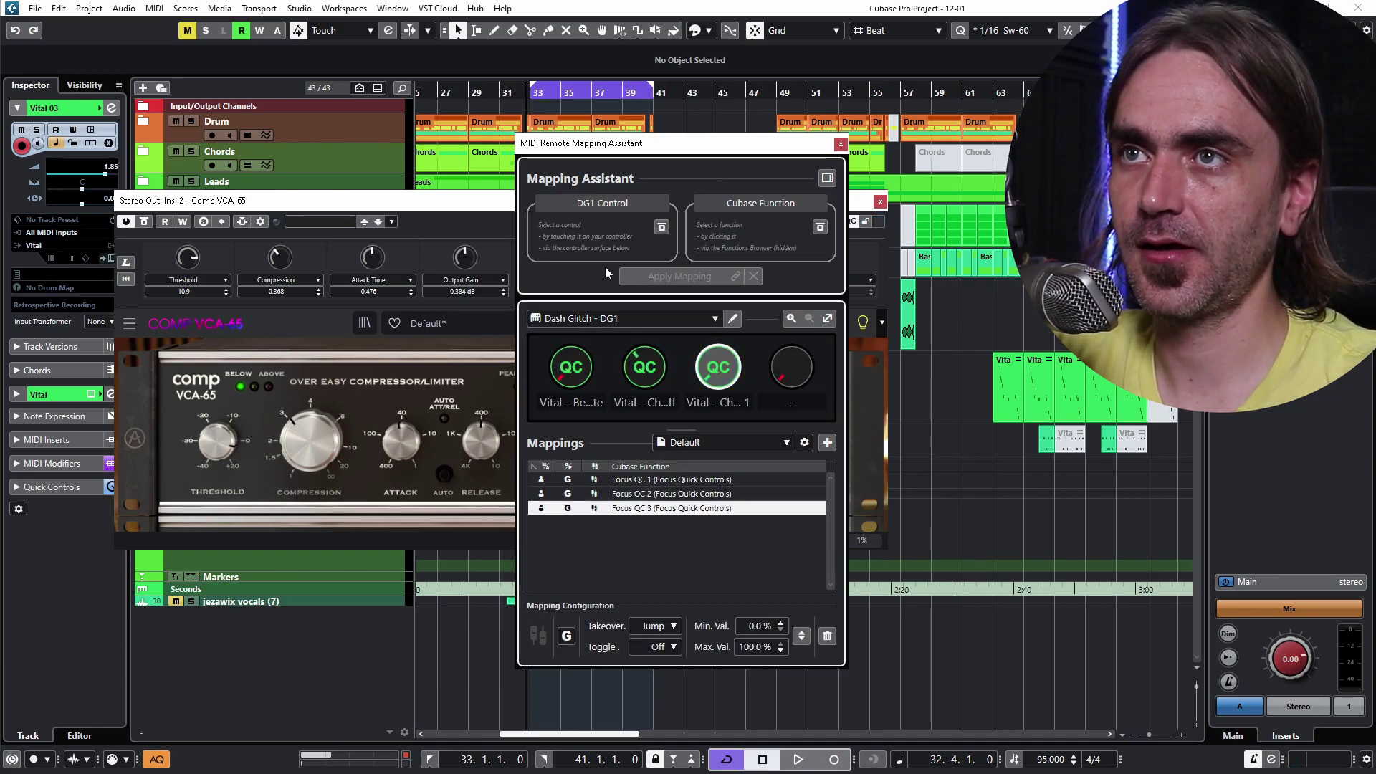
click(674, 175)
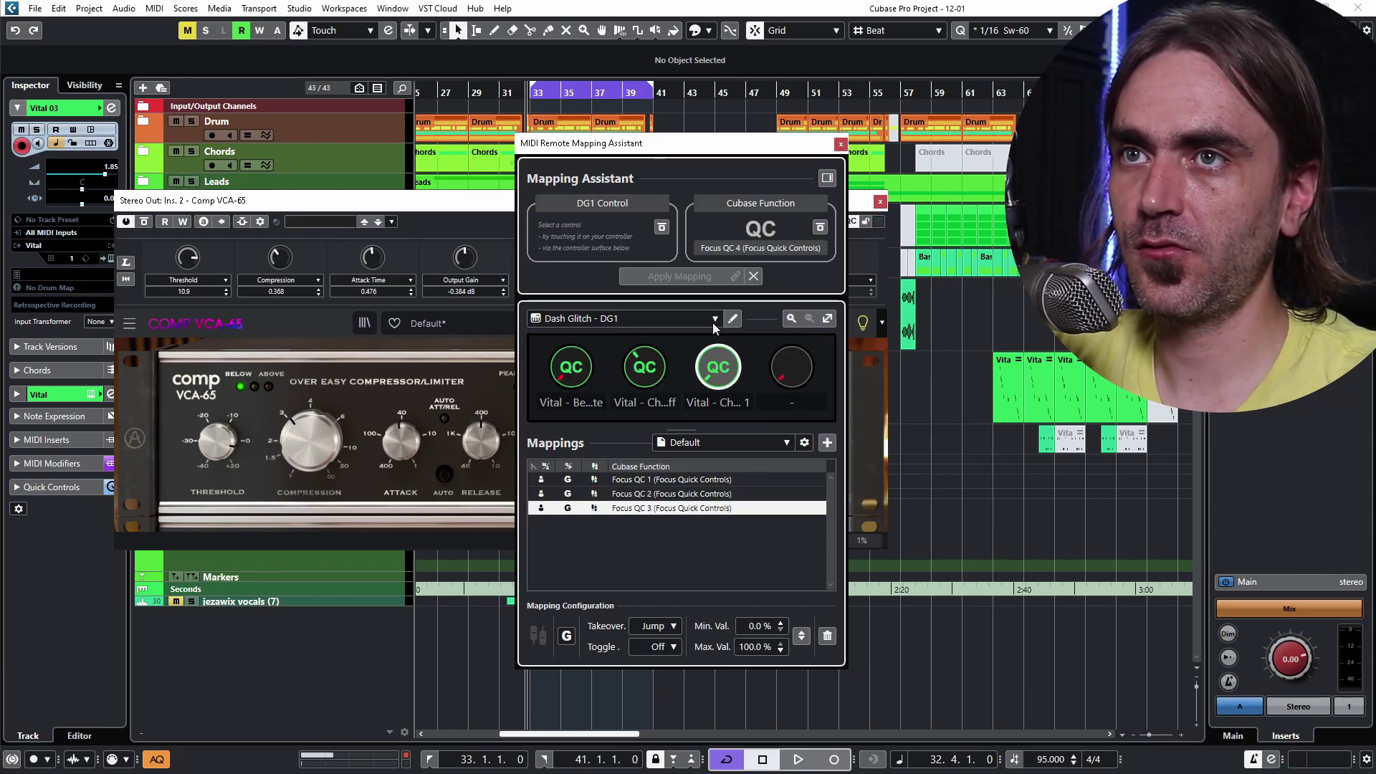
click(680, 276)
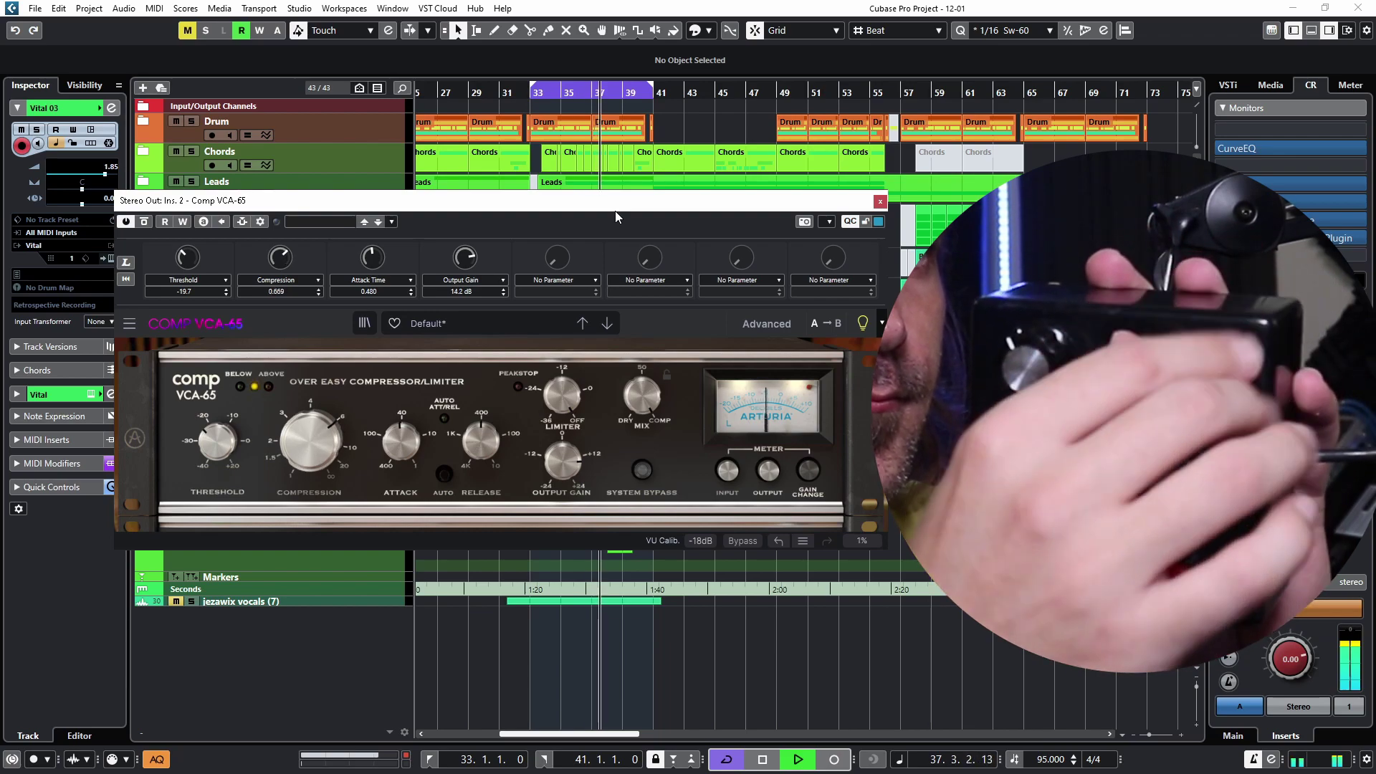
Step: Stop playback, move the Comp VCA-65 window aside, and open the Vital 03 track's instrument alongside it
key(space)
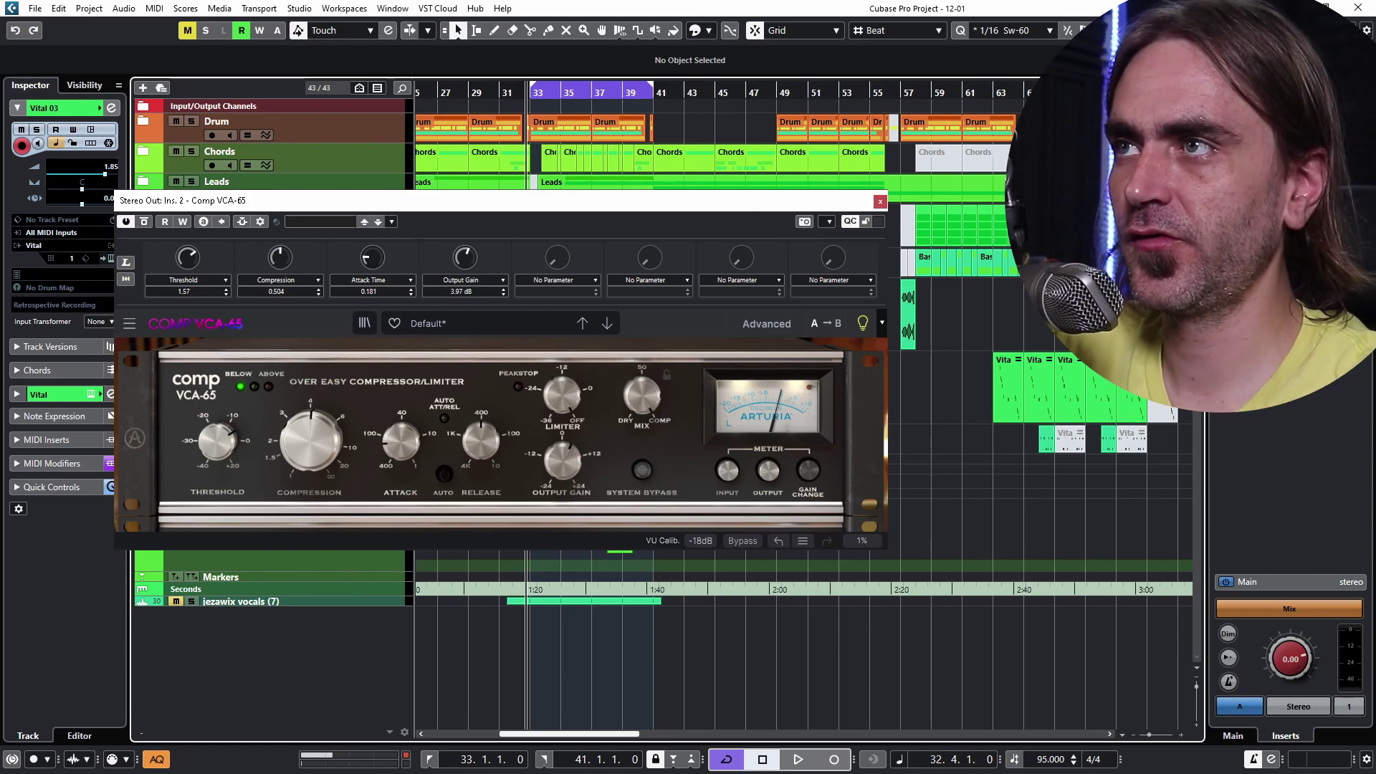
drag(869, 200, 1347, 106)
click(354, 390)
click(112, 258)
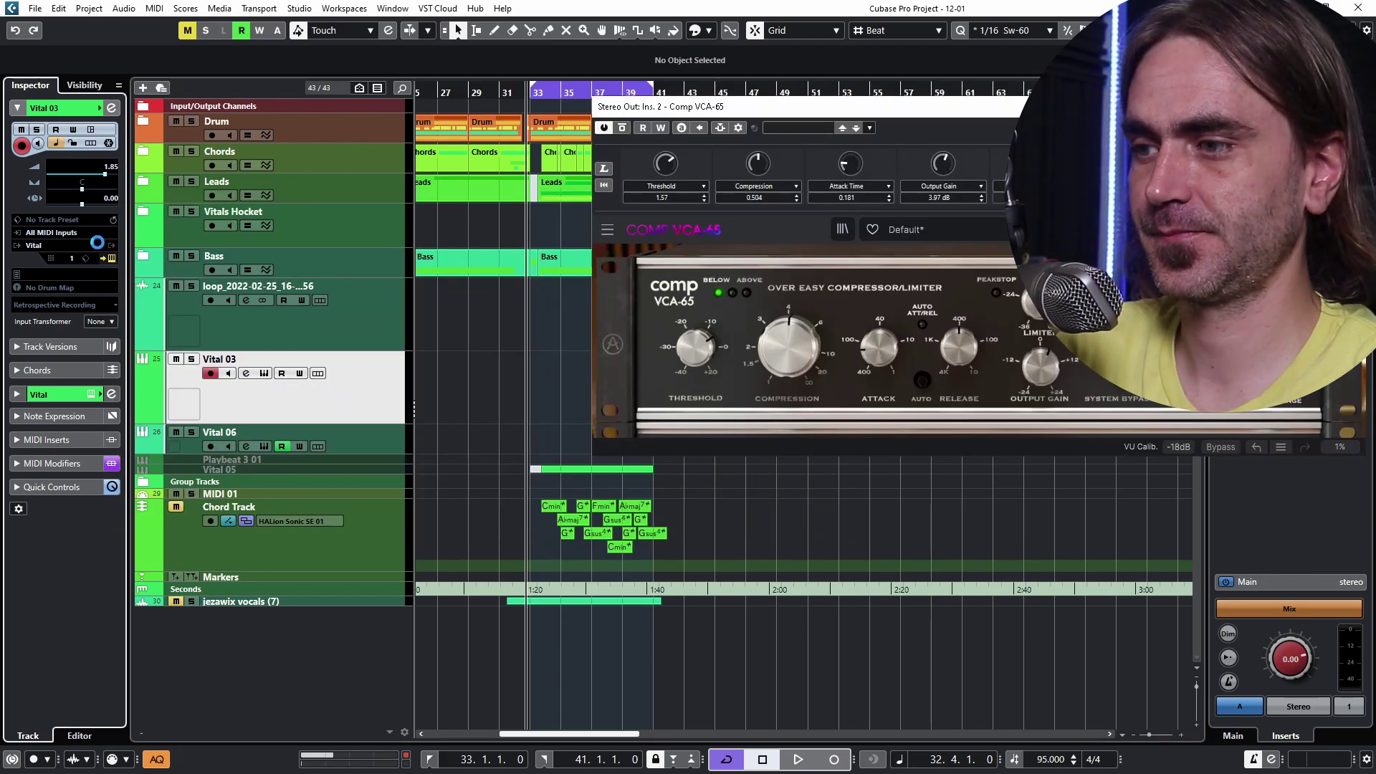
click(1162, 179)
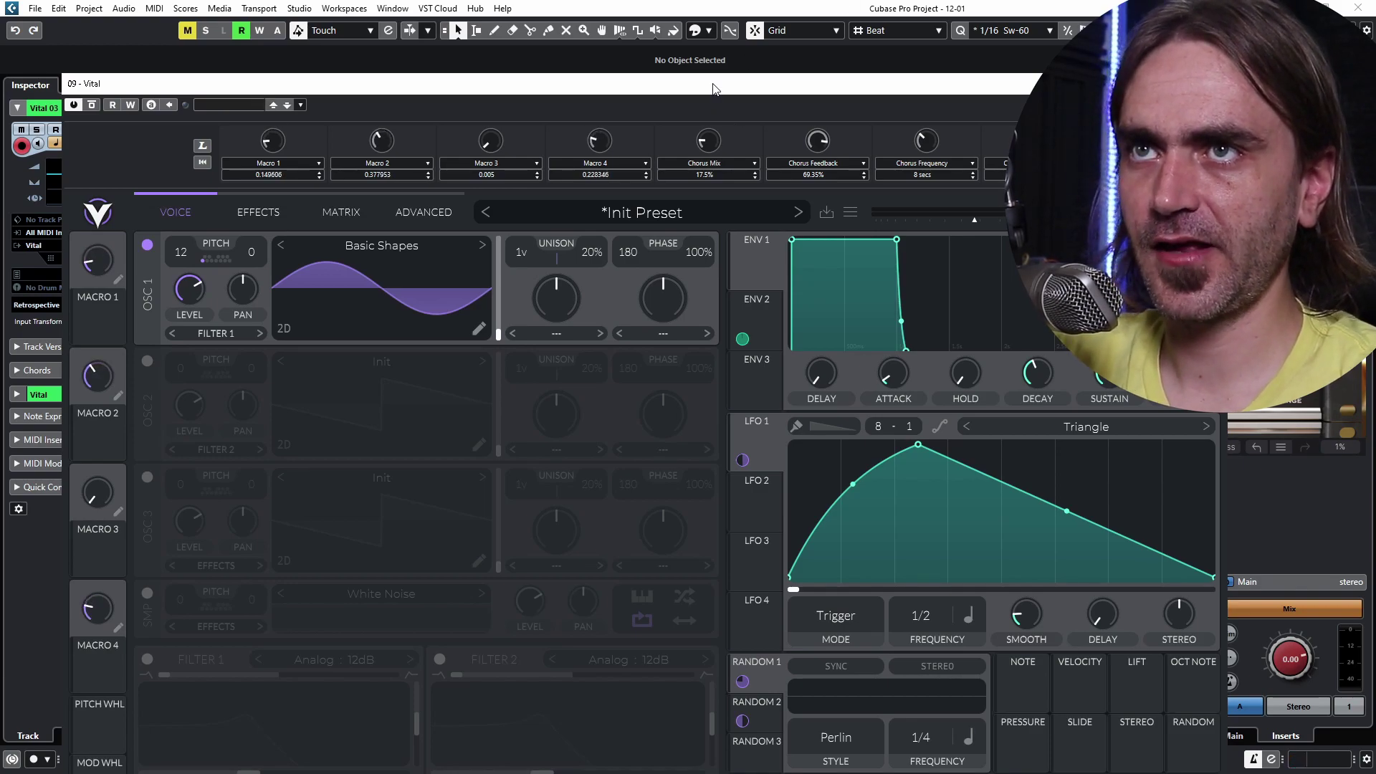
drag(713, 84, 656, 10)
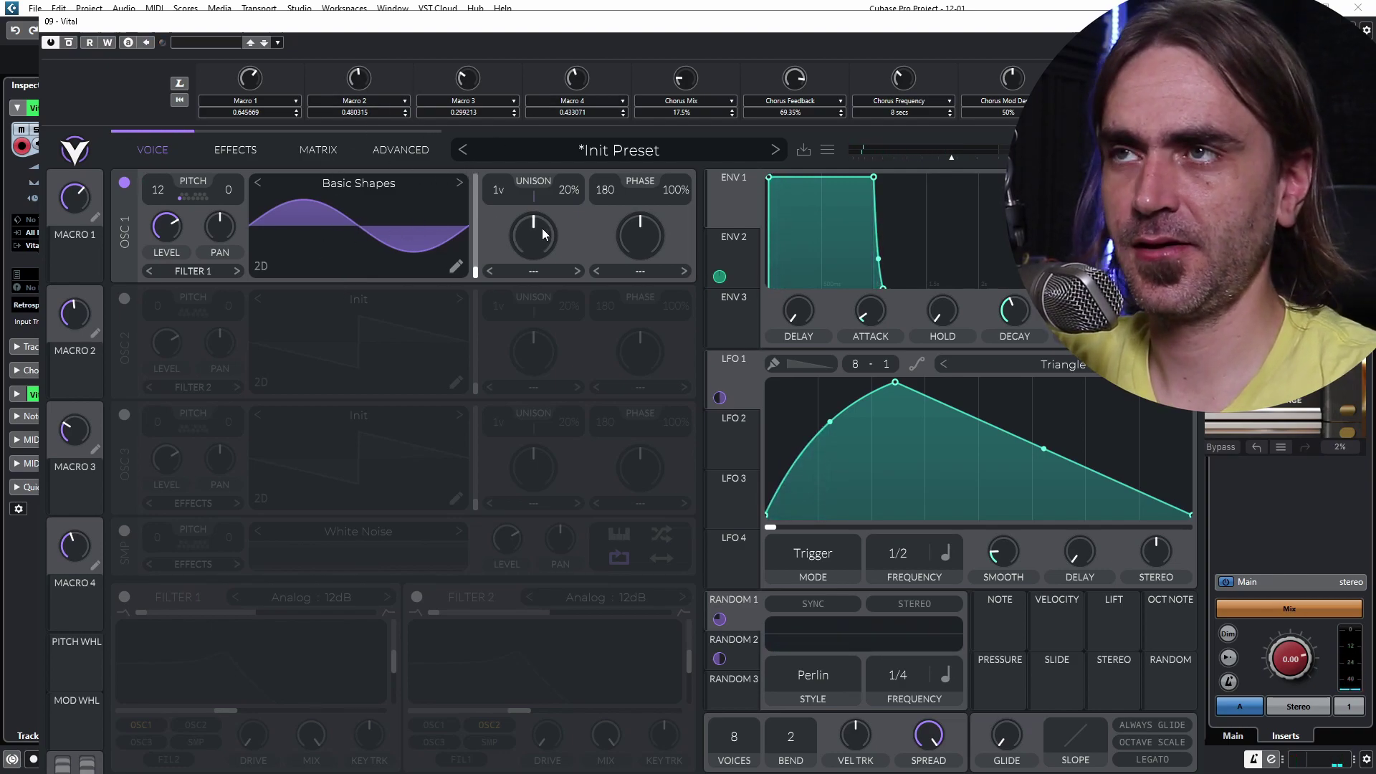
Step: Lock the quick controls focus to Comp VCA-65 and bring the Vital window to the front
click(1269, 108)
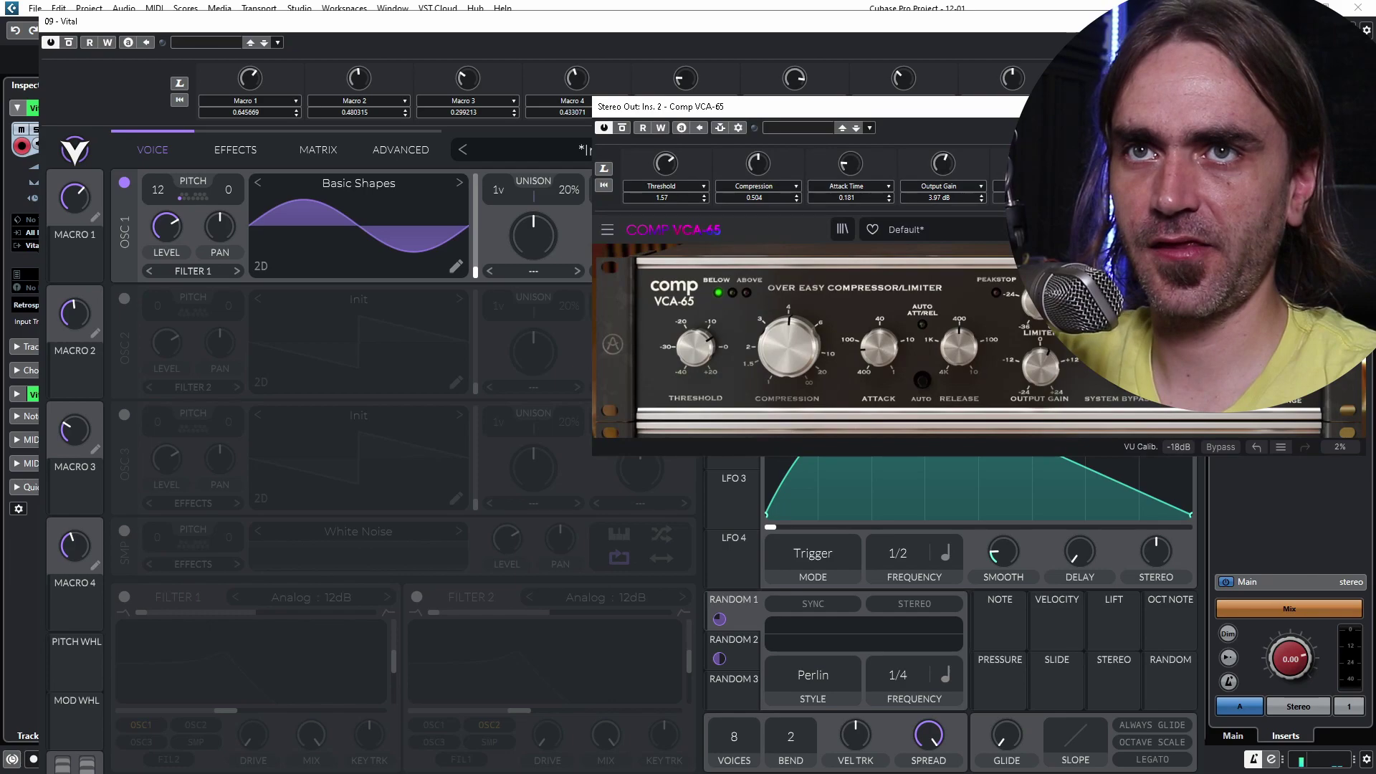
scroll(706, 376, down, 2)
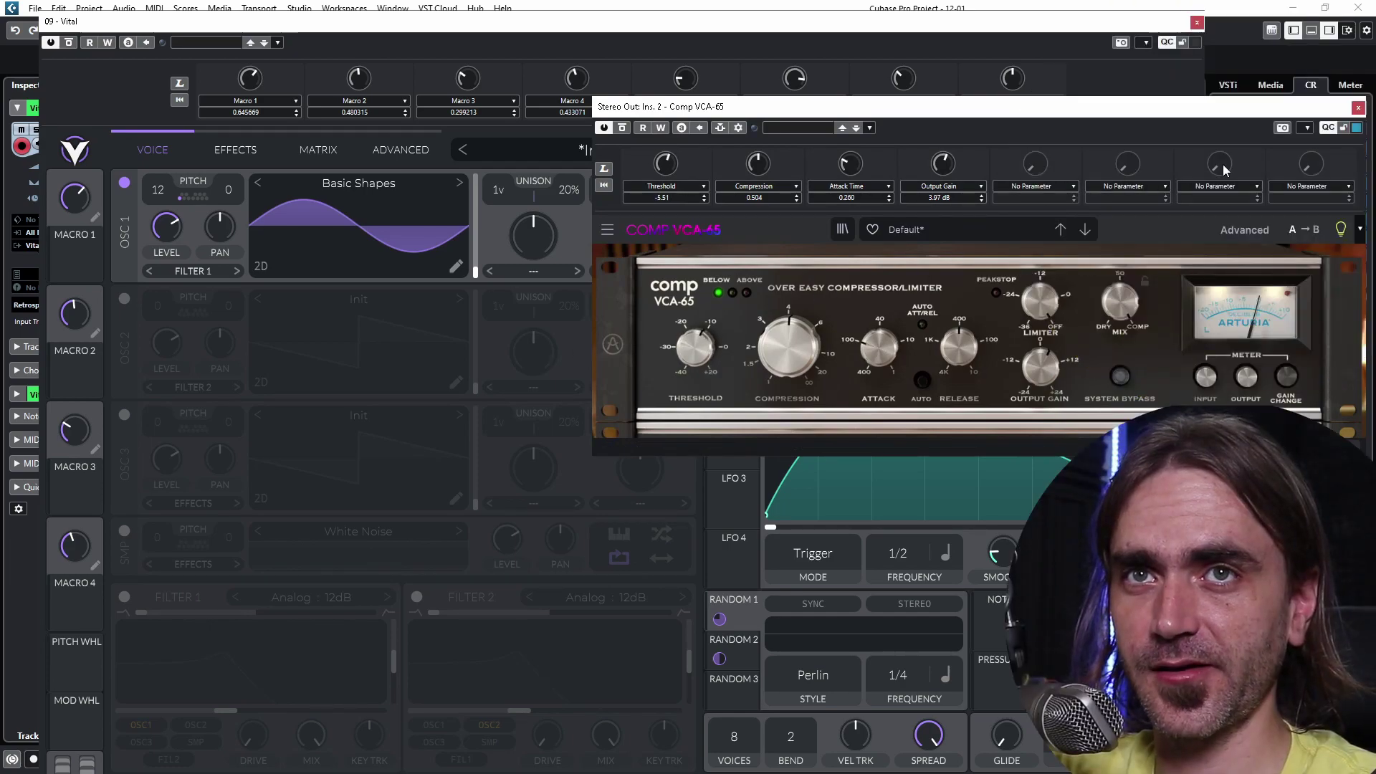
click(1345, 129)
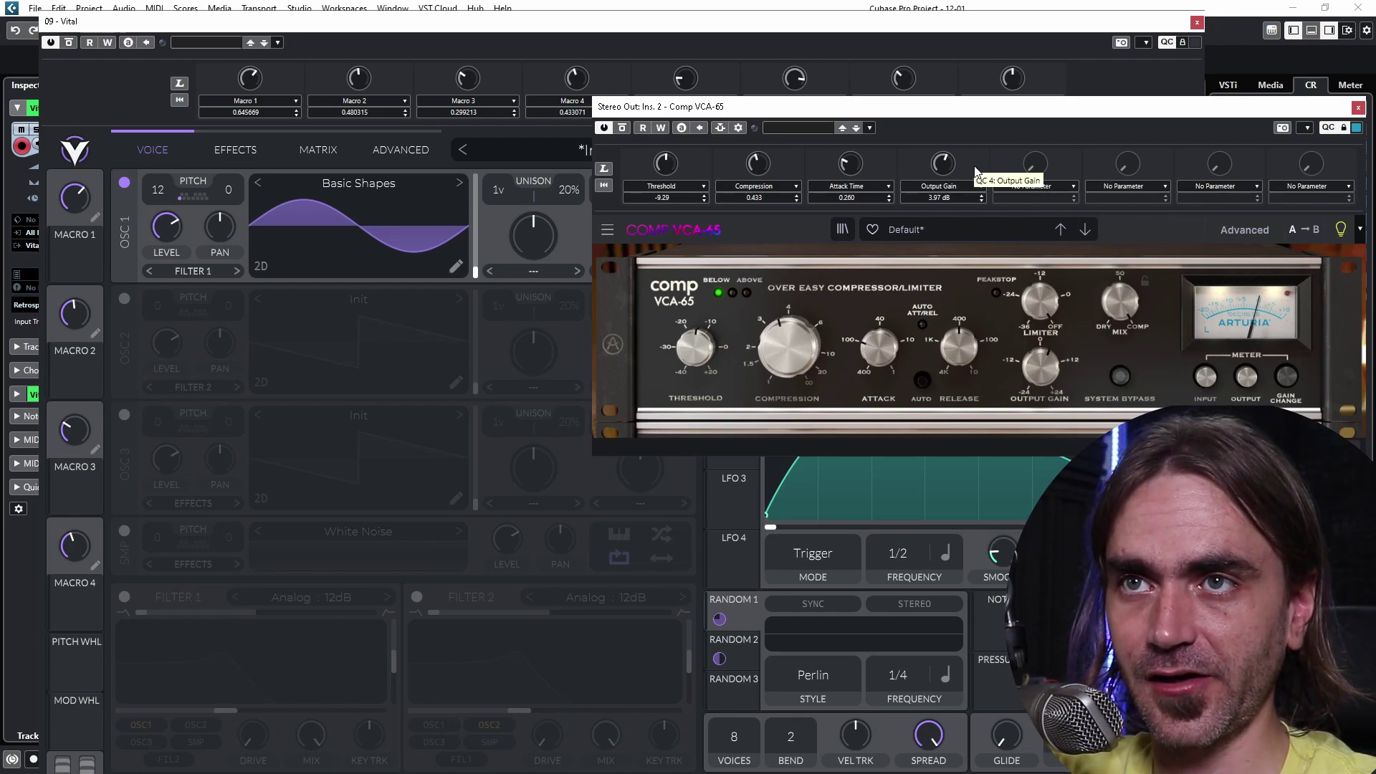
scroll(826, 386, up, 3)
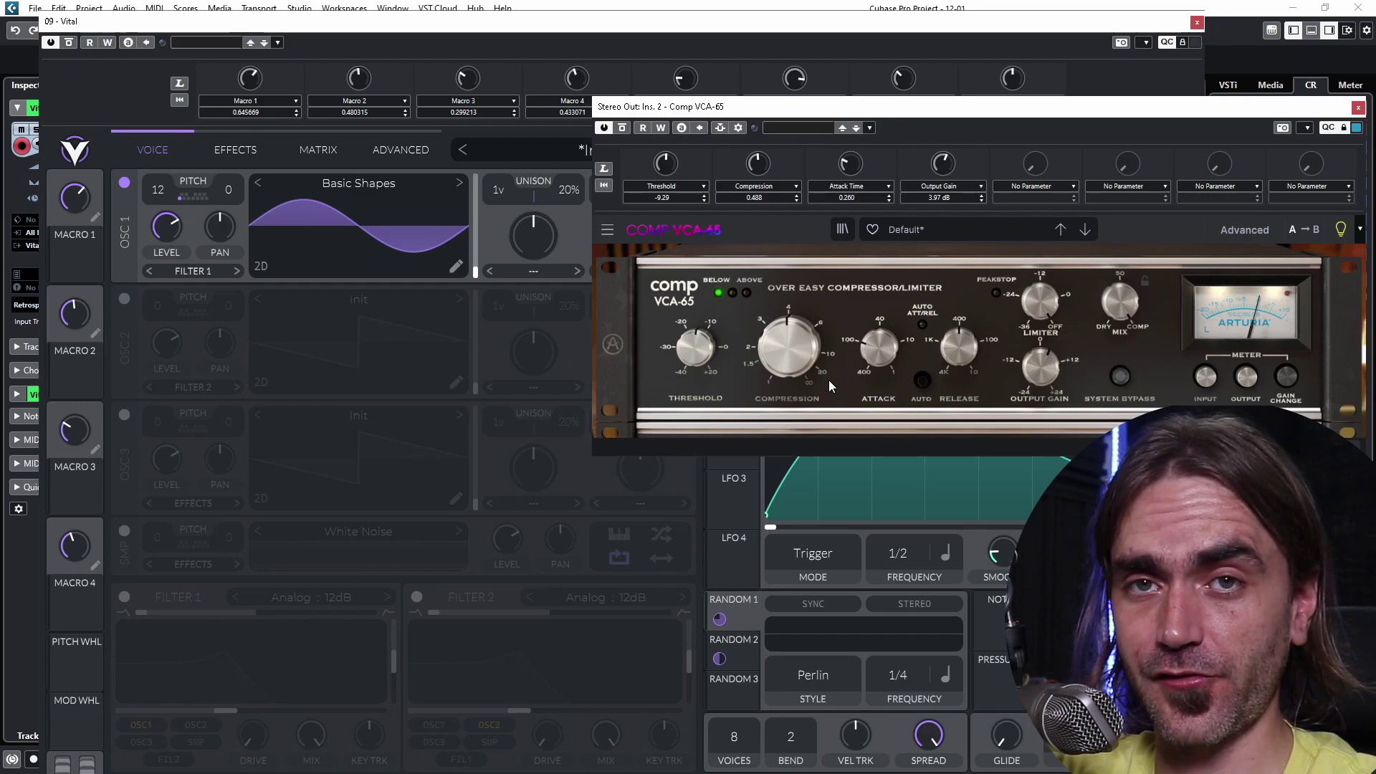
click(516, 65)
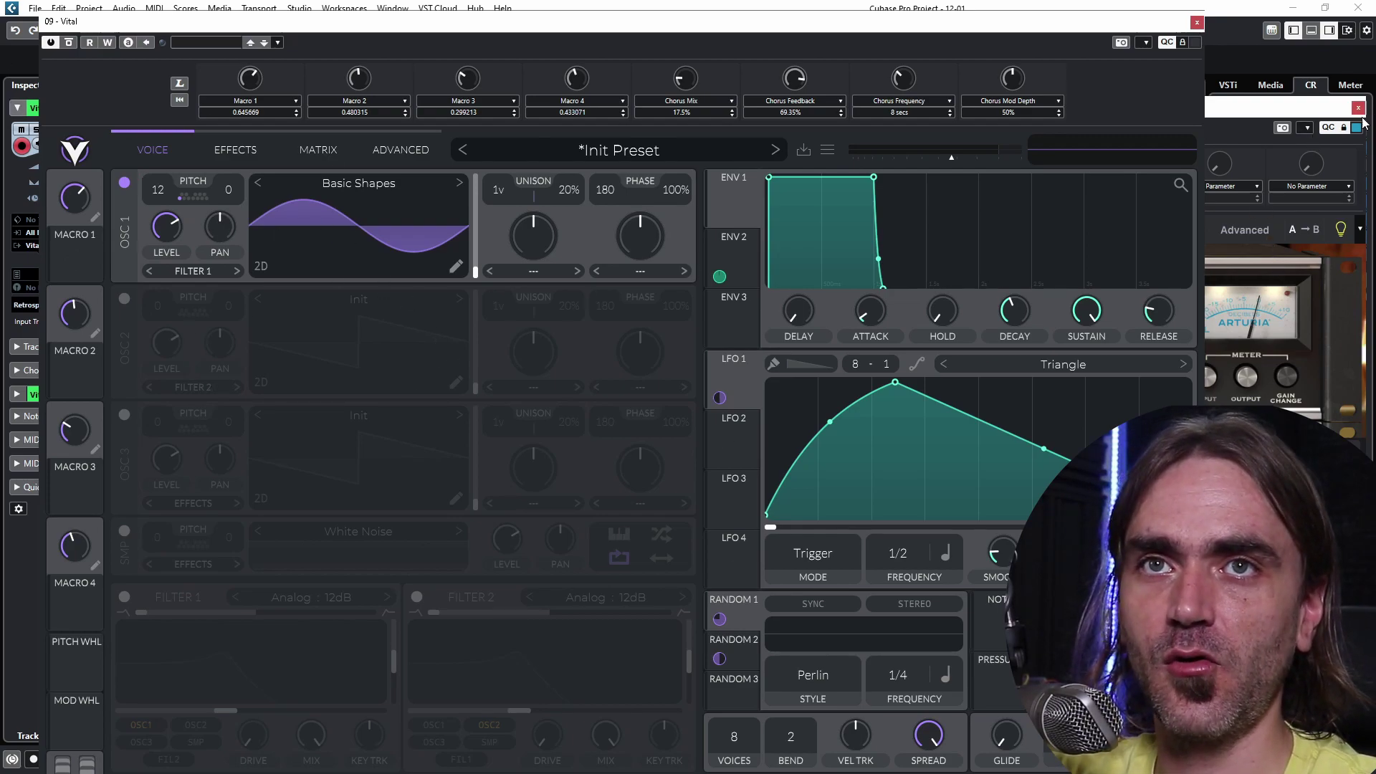
Step: Lock the quick controls to Vital instead of Comp VCA-65, and set the compressor's Threshold to about -8.7 in its own window
click(1184, 43)
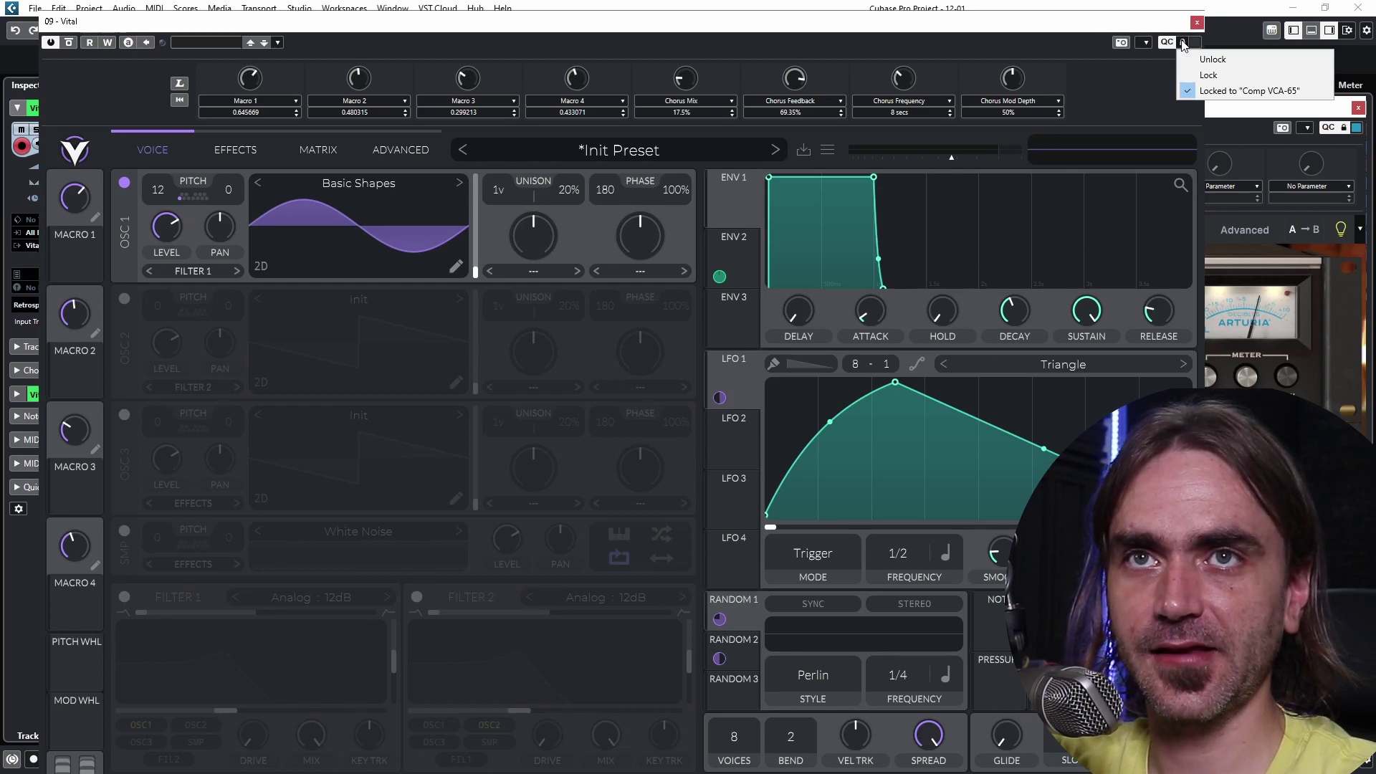
click(1216, 61)
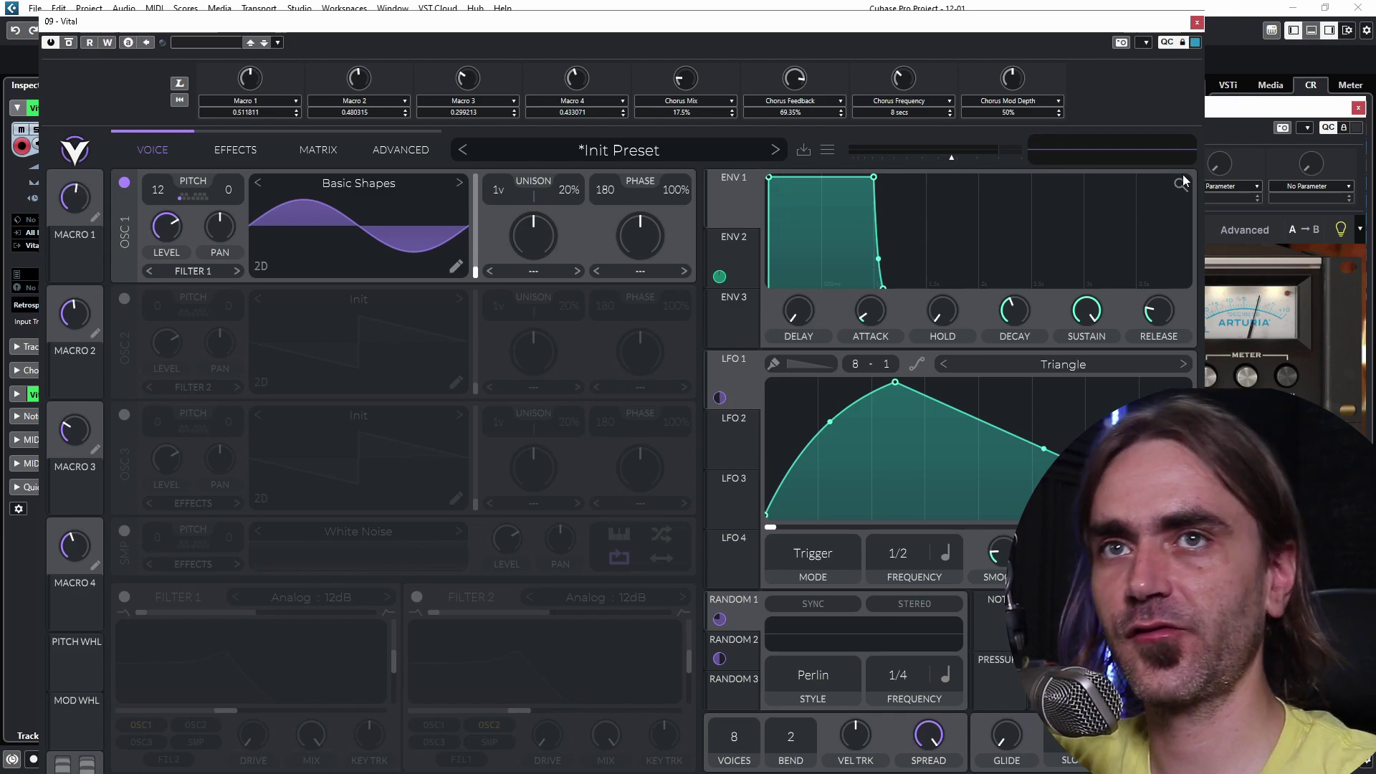
click(1245, 109)
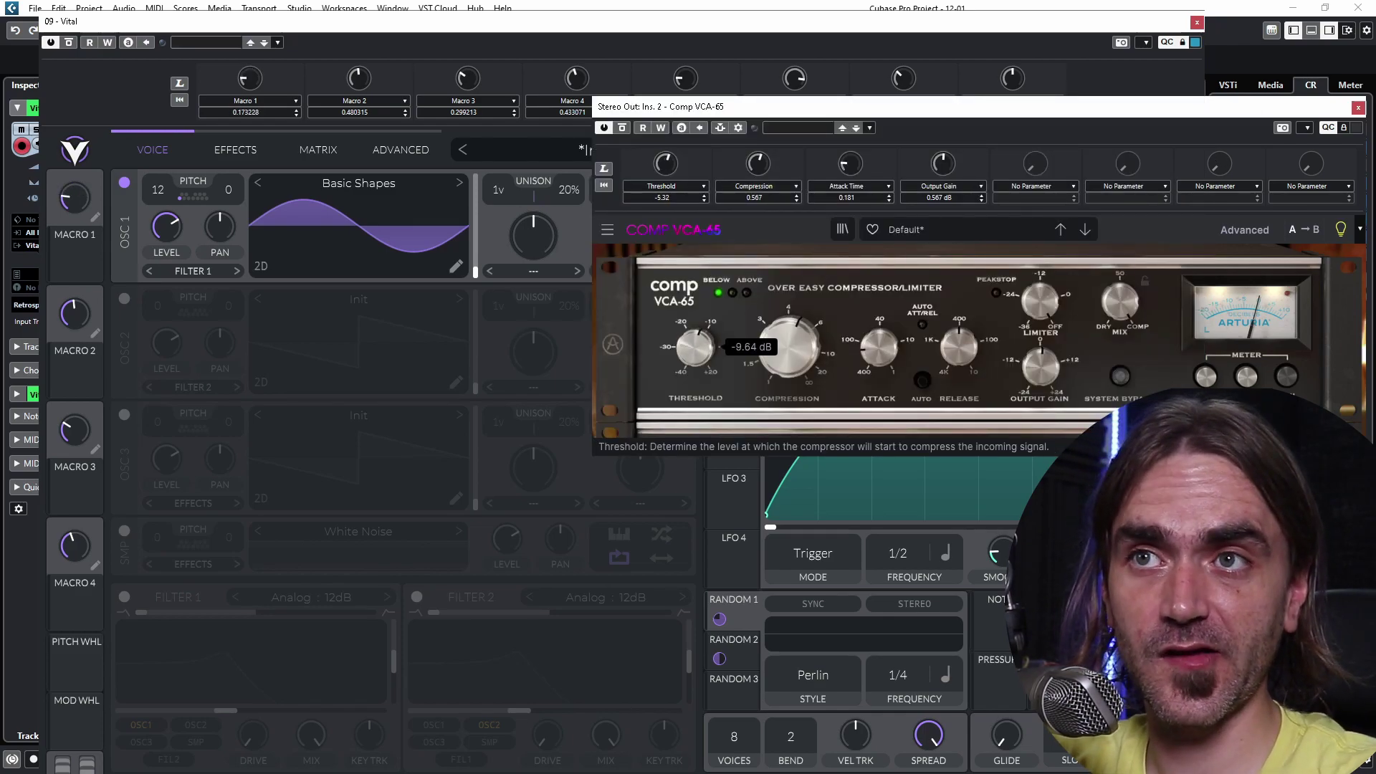
drag(694, 347, 694, 344)
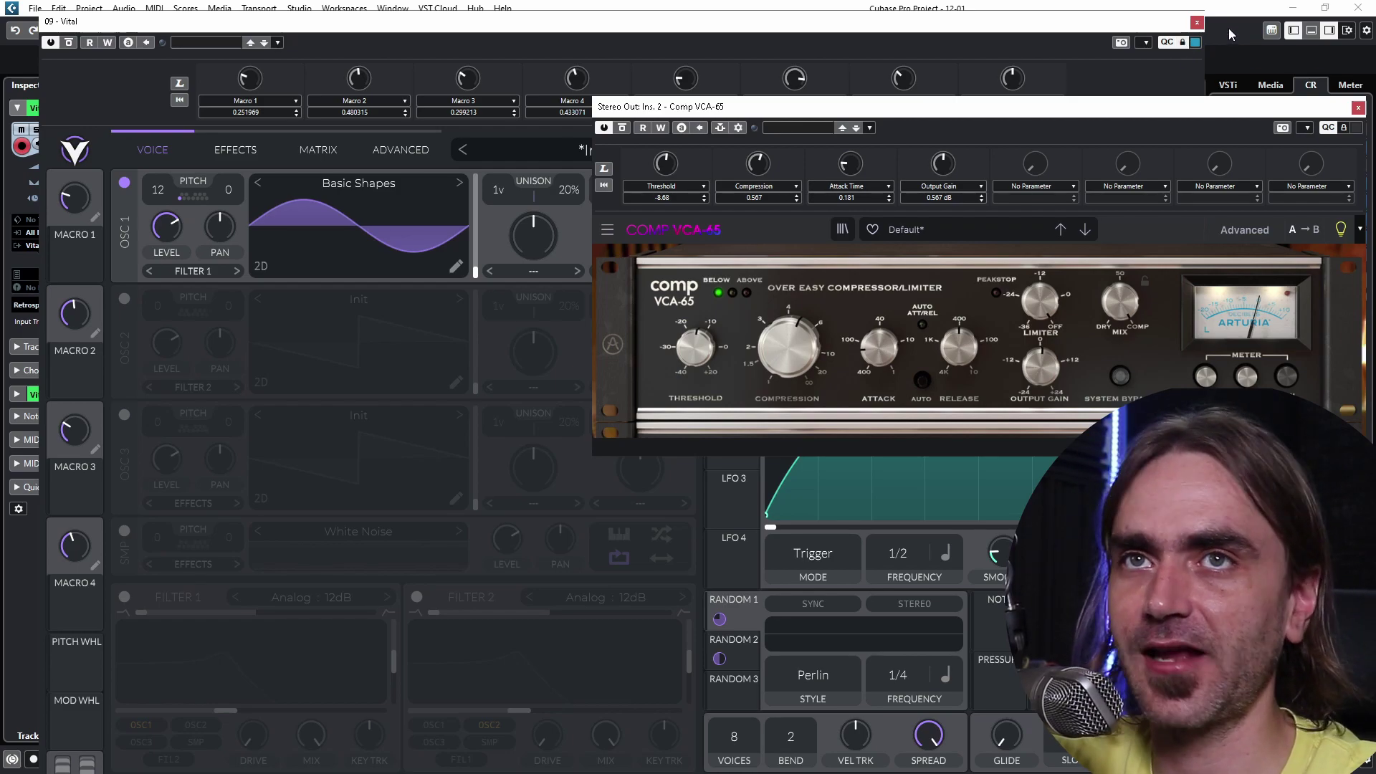
click(1188, 47)
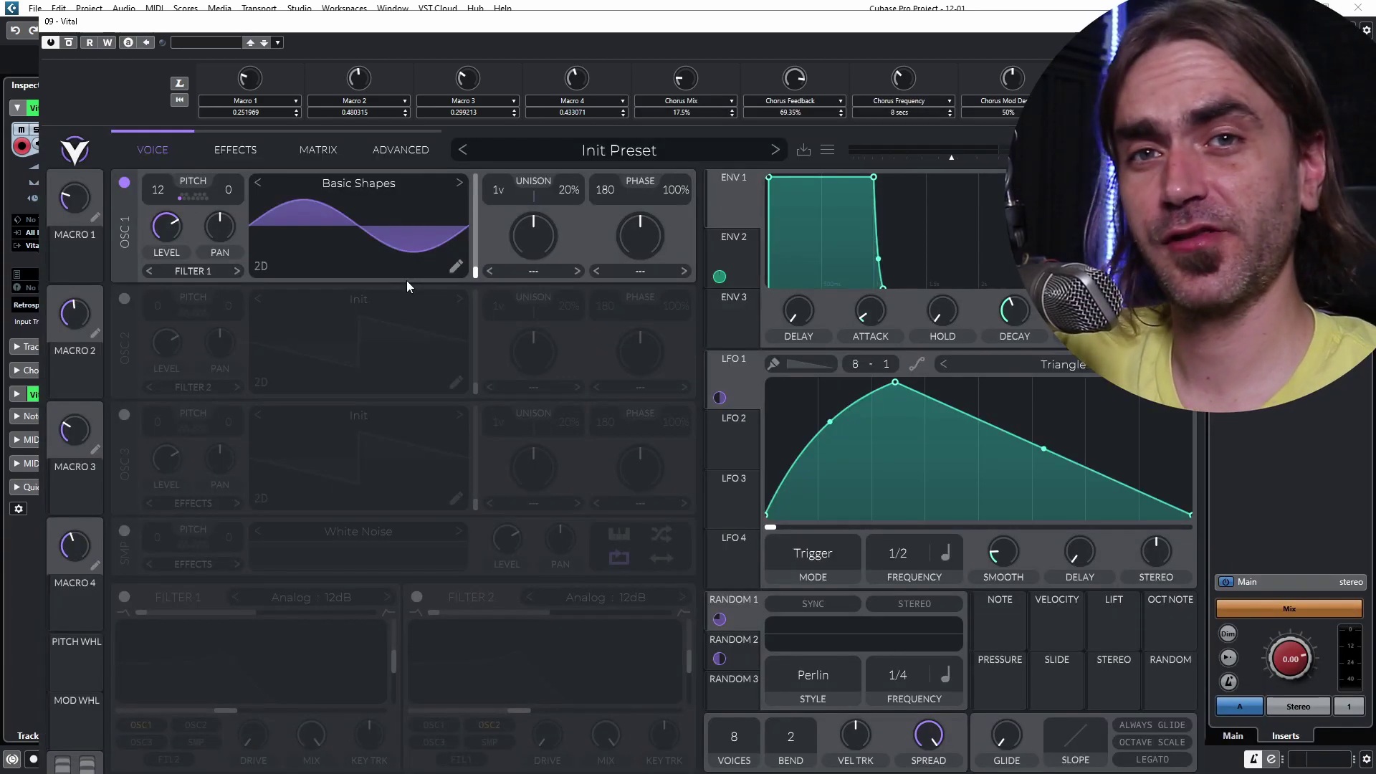
Step: Close Vital, reopen it from the Vital 03 track, and place its window clear of the track list
drag(553, 22, 594, 145)
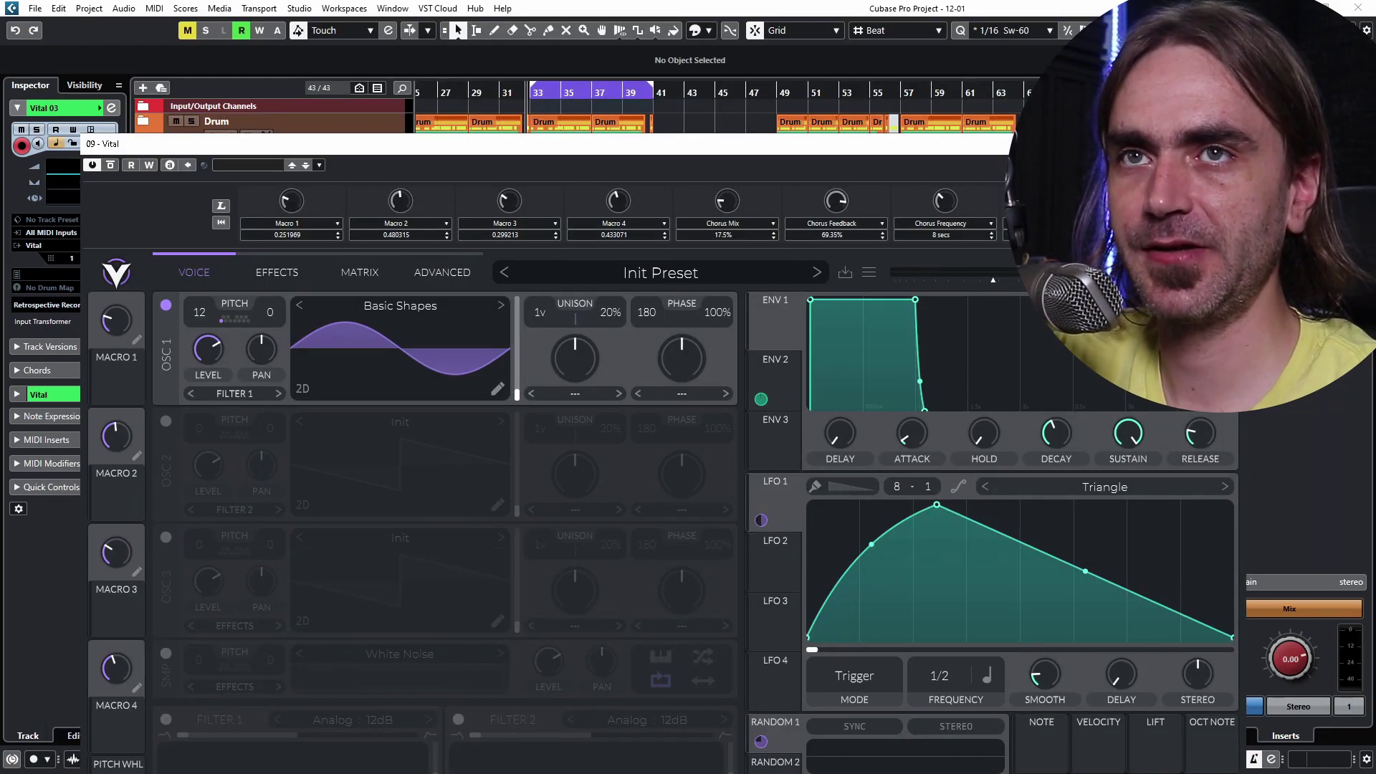
drag(1119, 143, 1118, 148)
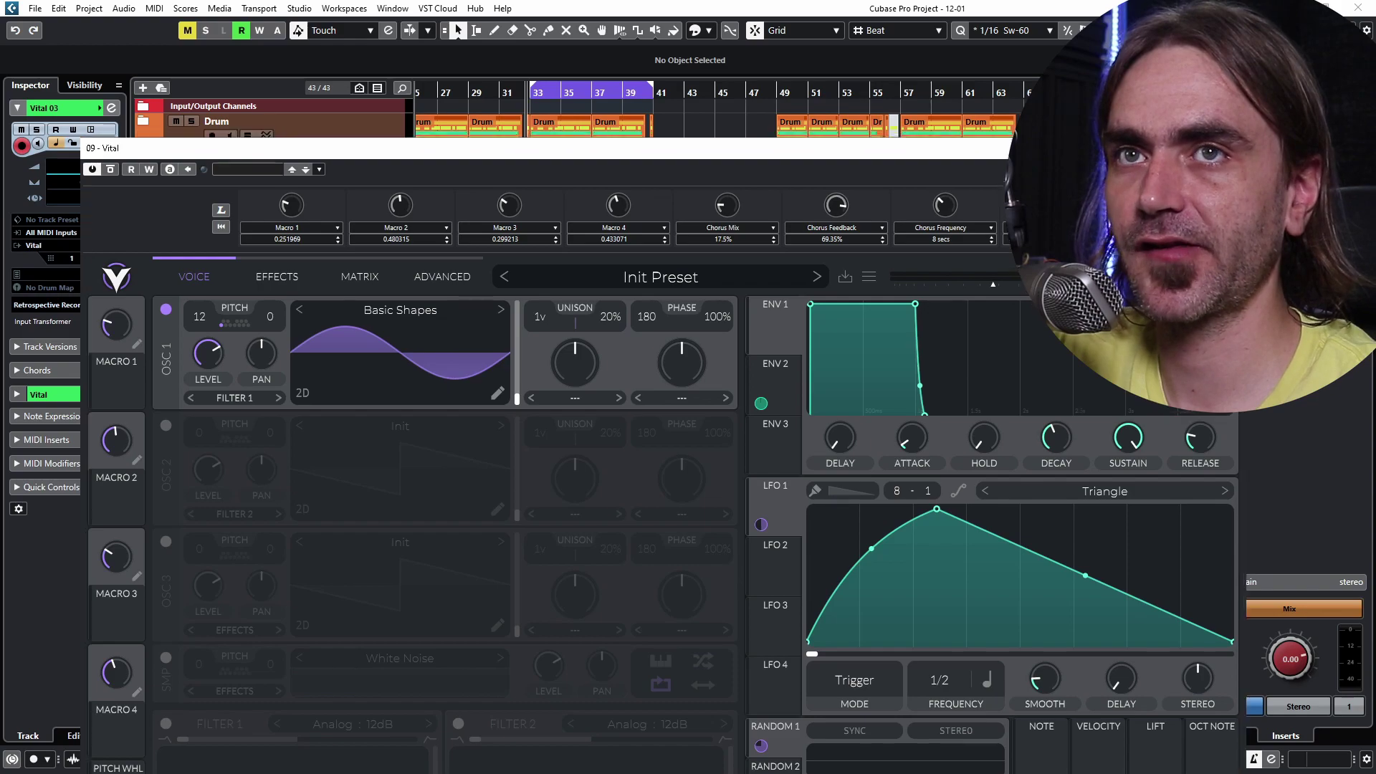
click(1230, 148)
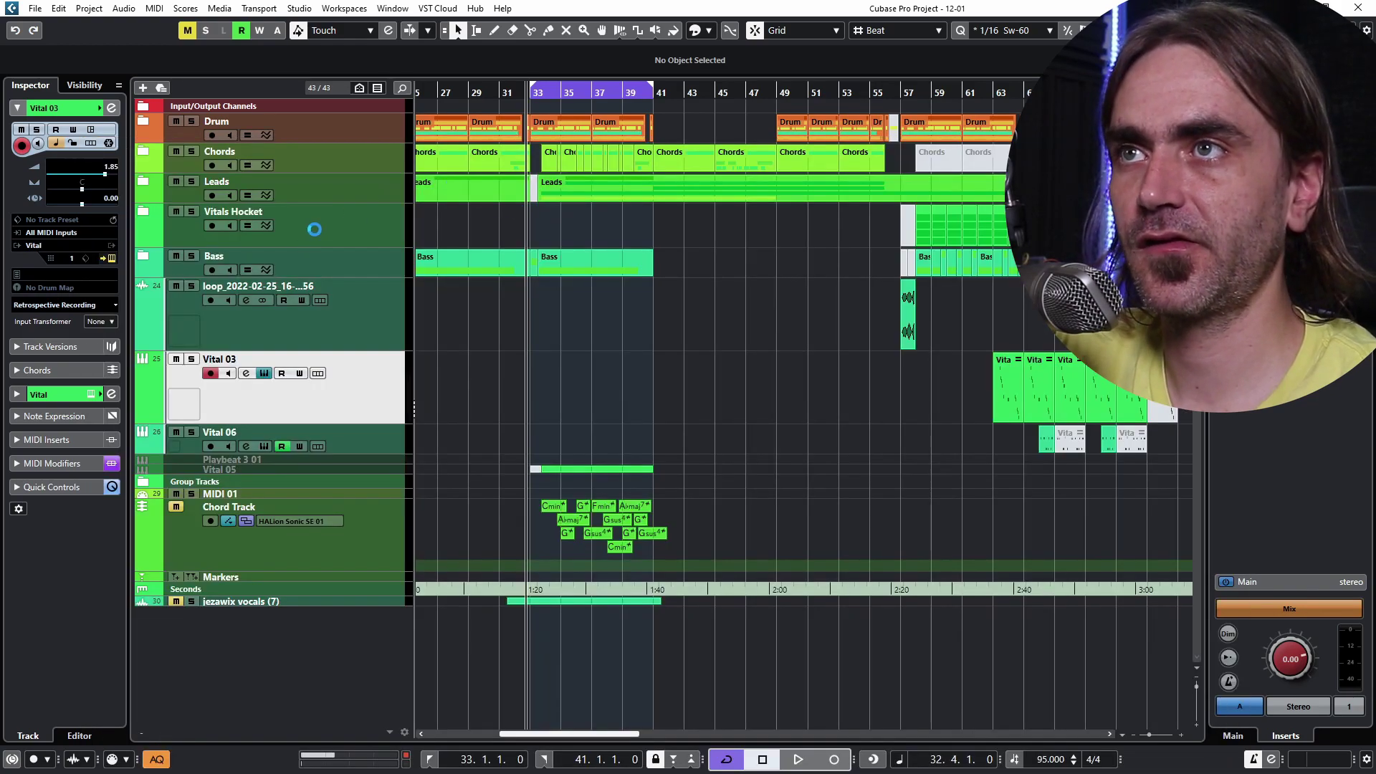
click(324, 366)
drag(221, 158, 686, 153)
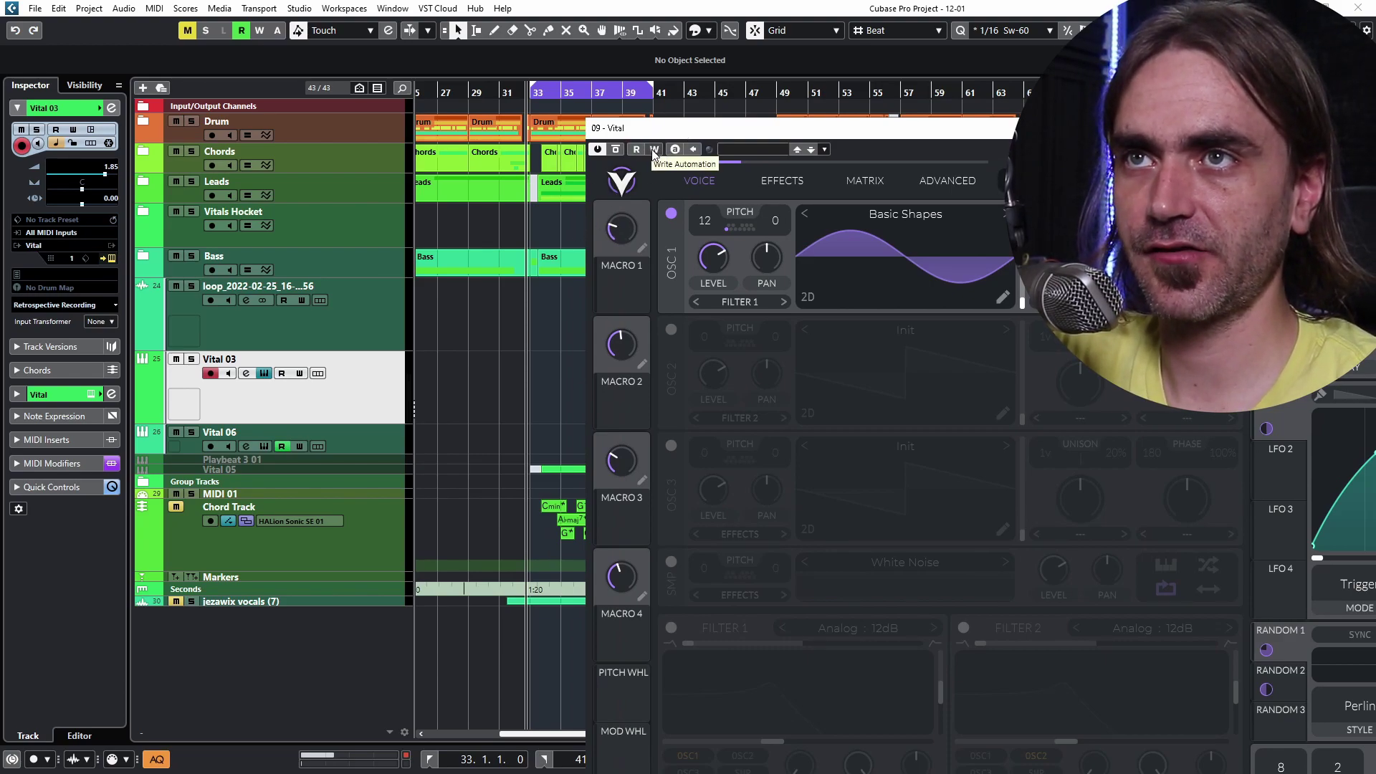
Step: Enable Vital's Write Automation, record hardware-knob automation including Macros 1 to 4 during playback of the cycle from bar 33, and close Vital
click(654, 149)
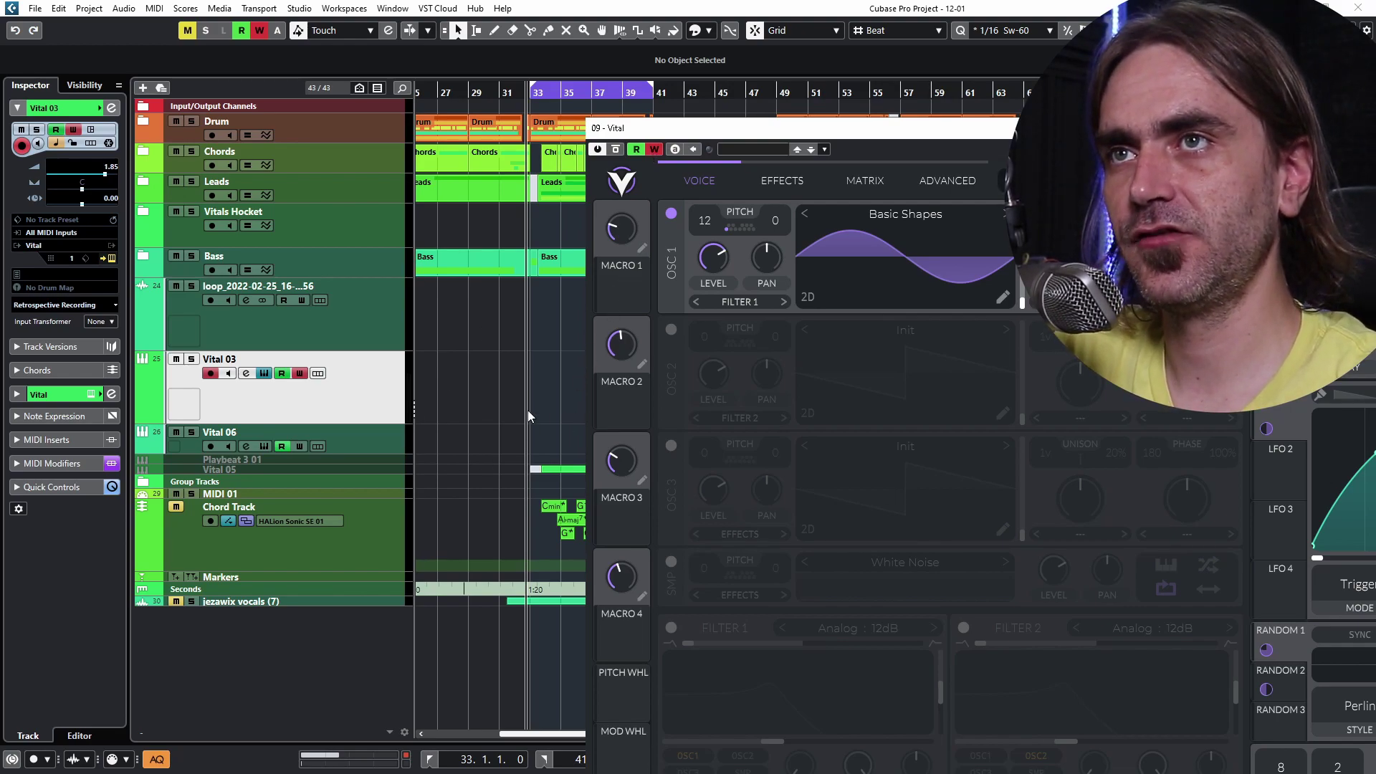
scroll(529, 409, up, 5)
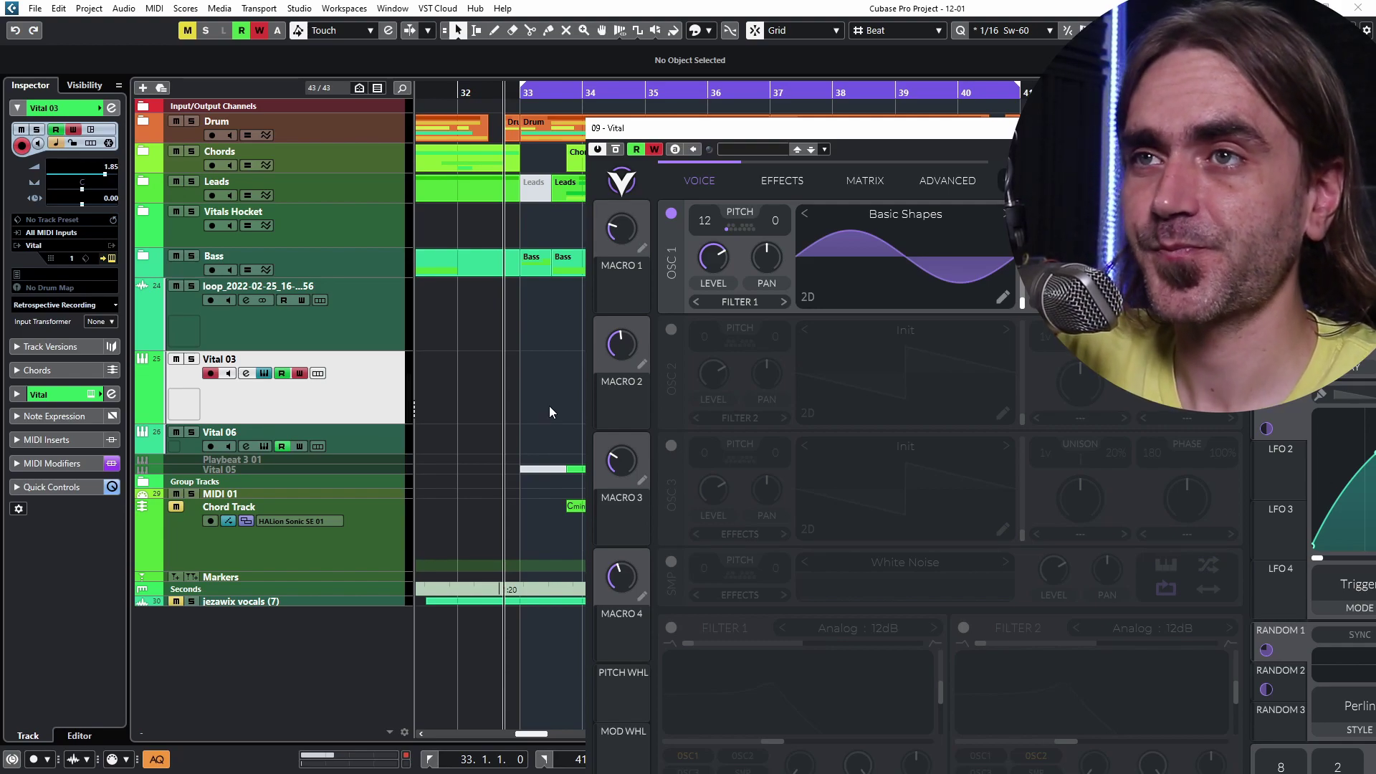
scroll(517, 394, up, 1)
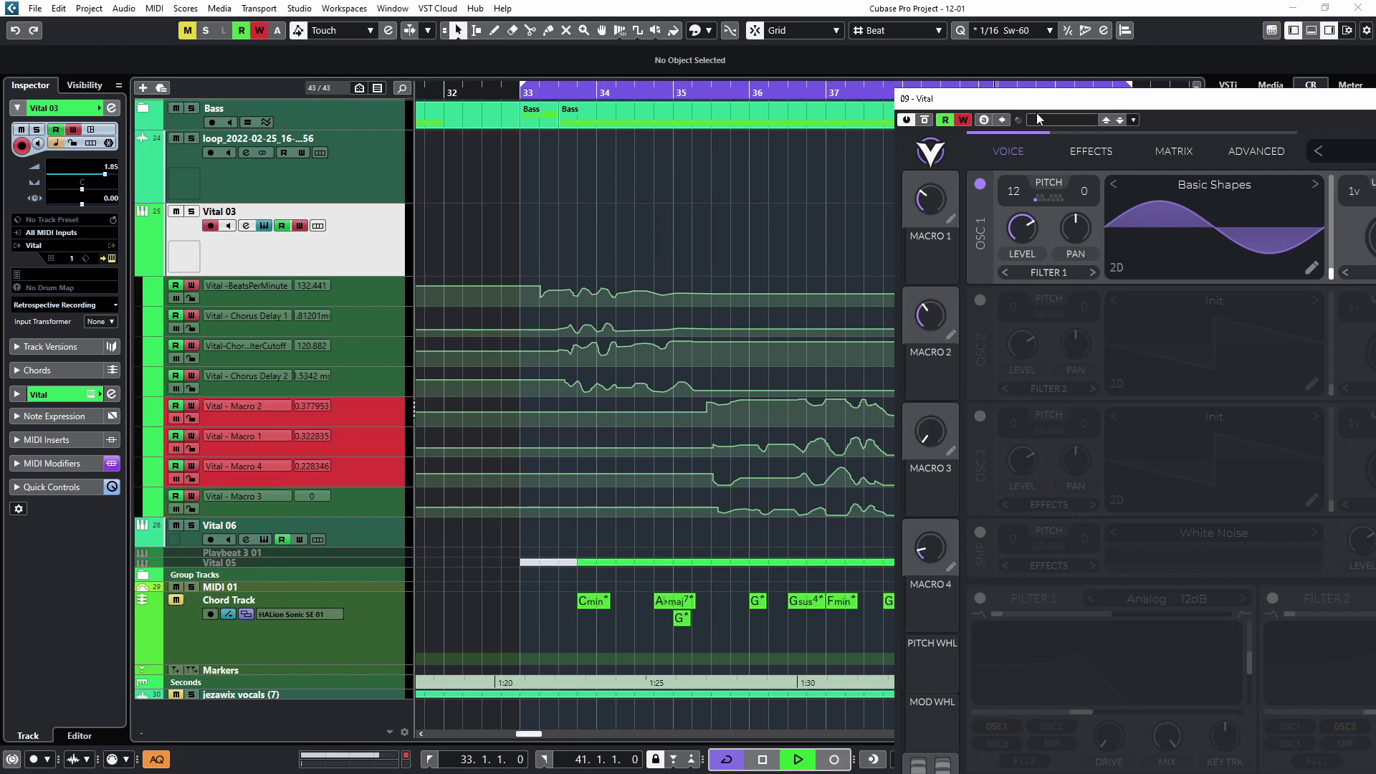
drag(1041, 99, 327, 98)
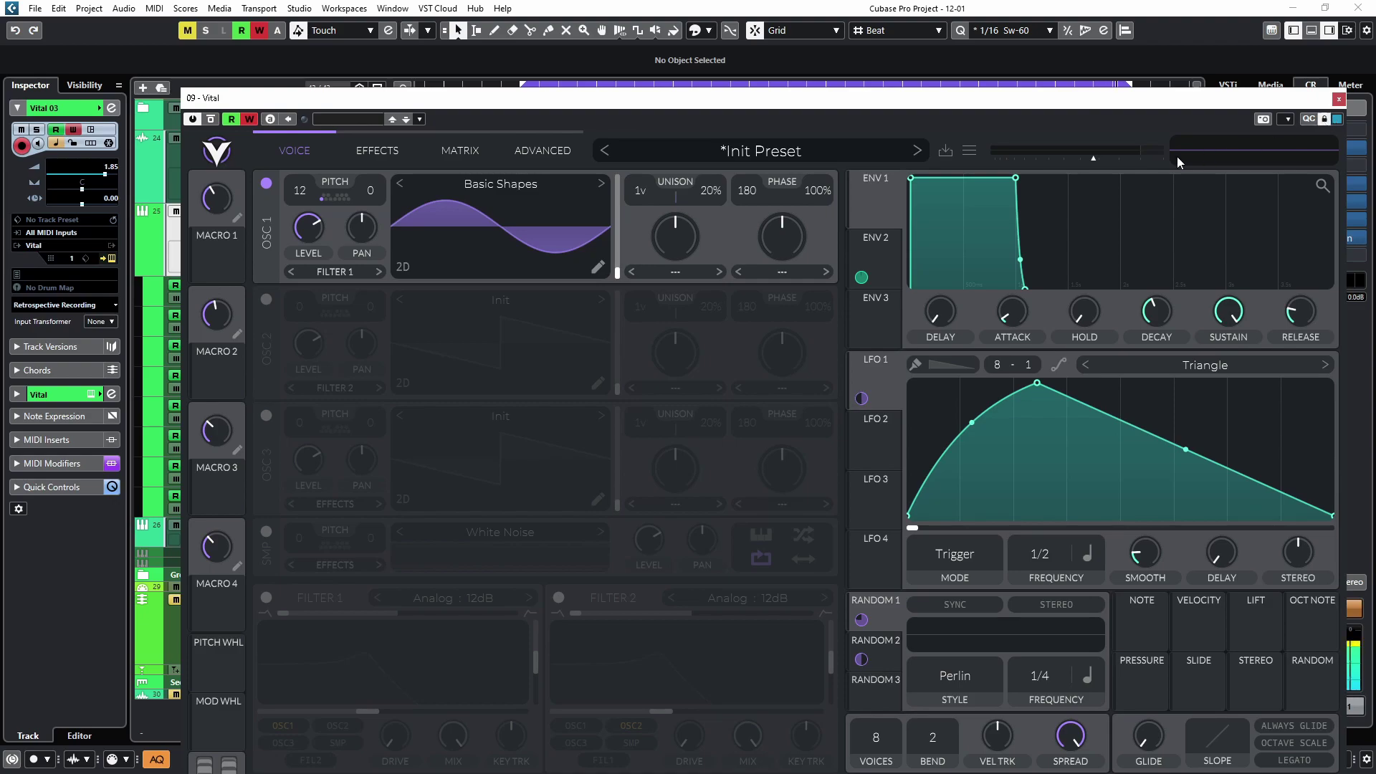
click(1338, 99)
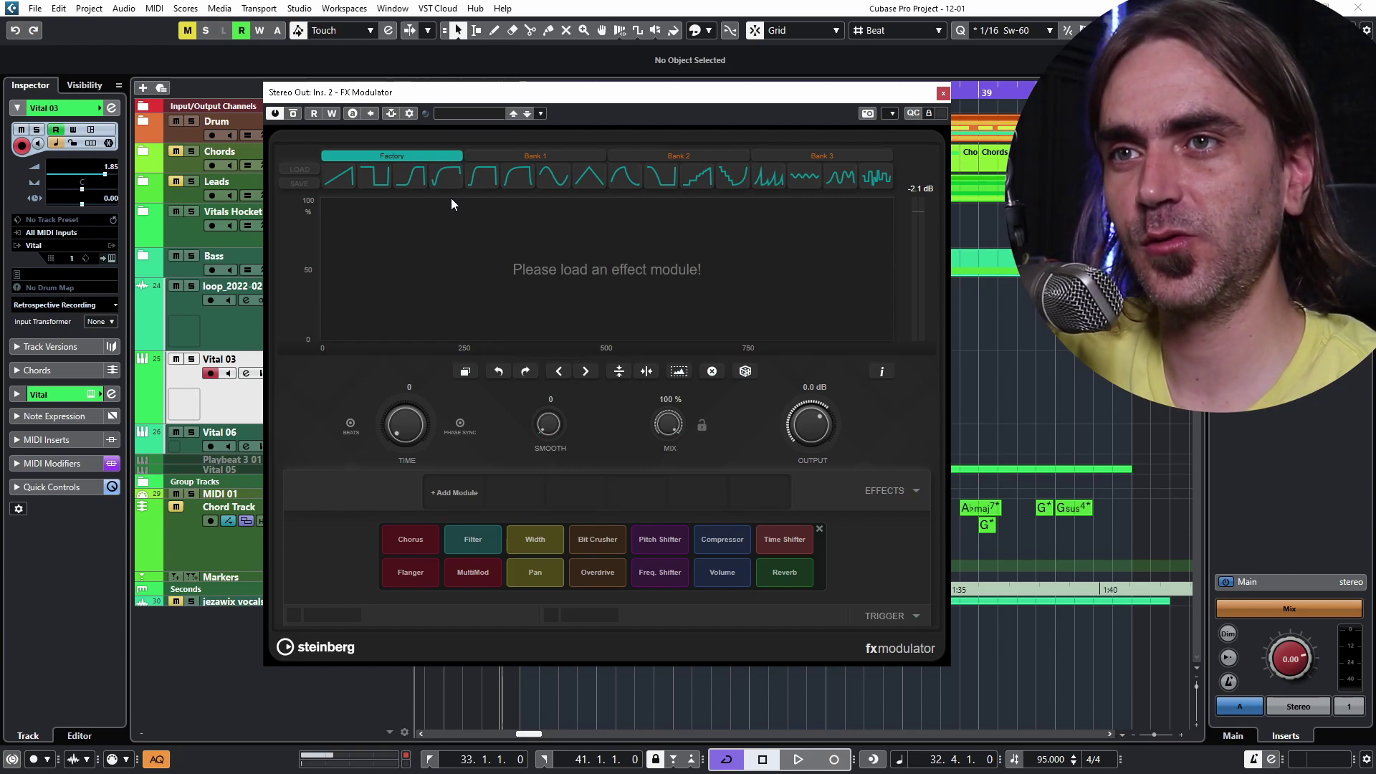
Step: Add the Time Shifter effect module to FX Modulator on the Stereo Out's second insert
click(762, 543)
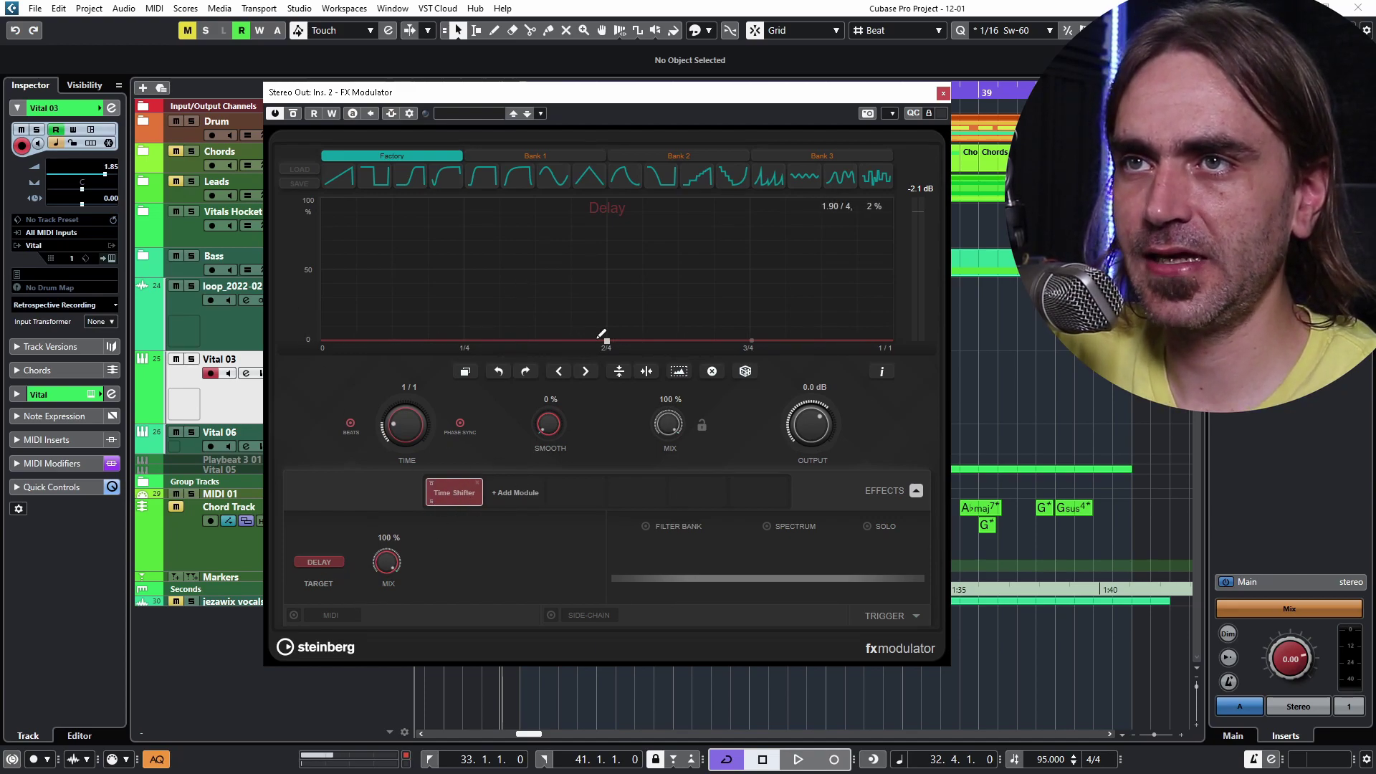
Step: Shape the Time Shifter's Delay curve as a straight fall from 100% at the start to 0% at the end of the cycle
drag(611, 343, 644, 36)
drag(395, 297, 321, 197)
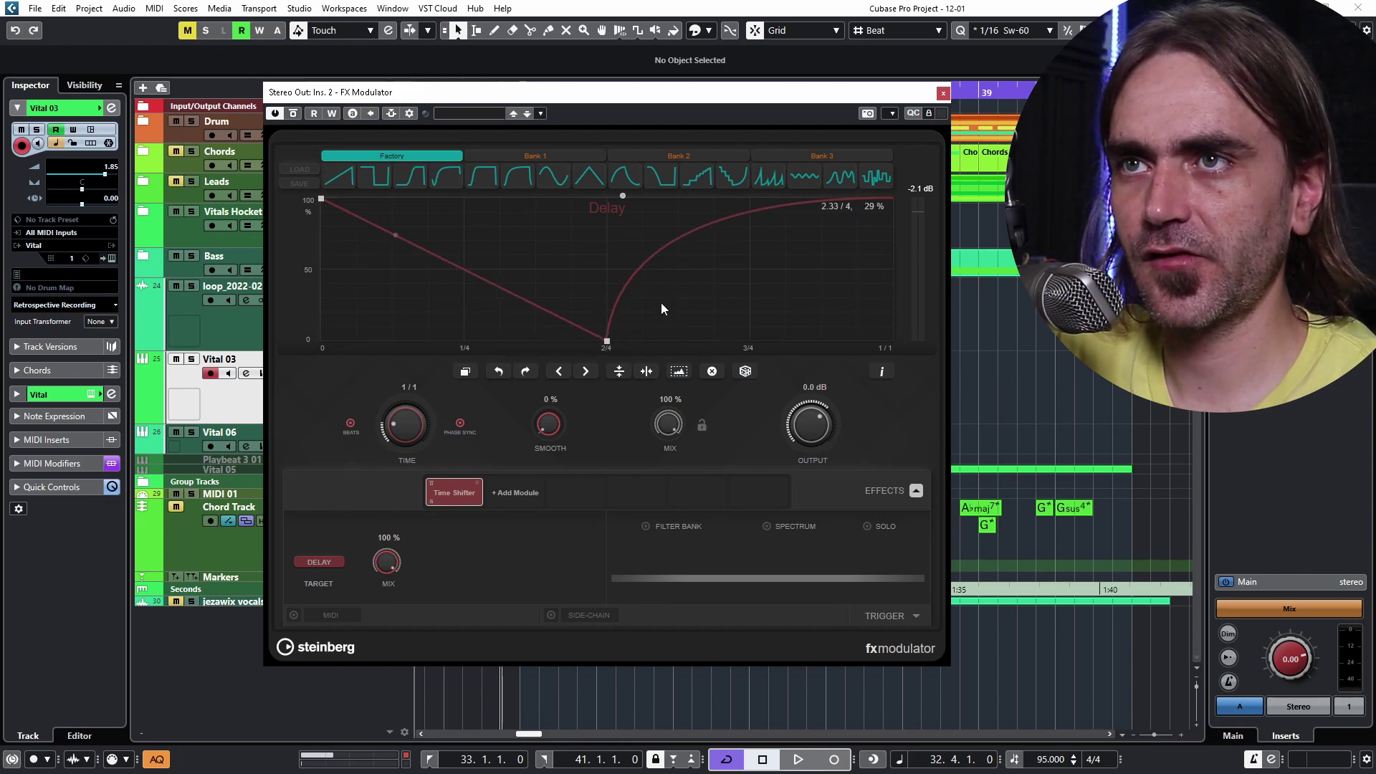
double_click(608, 344)
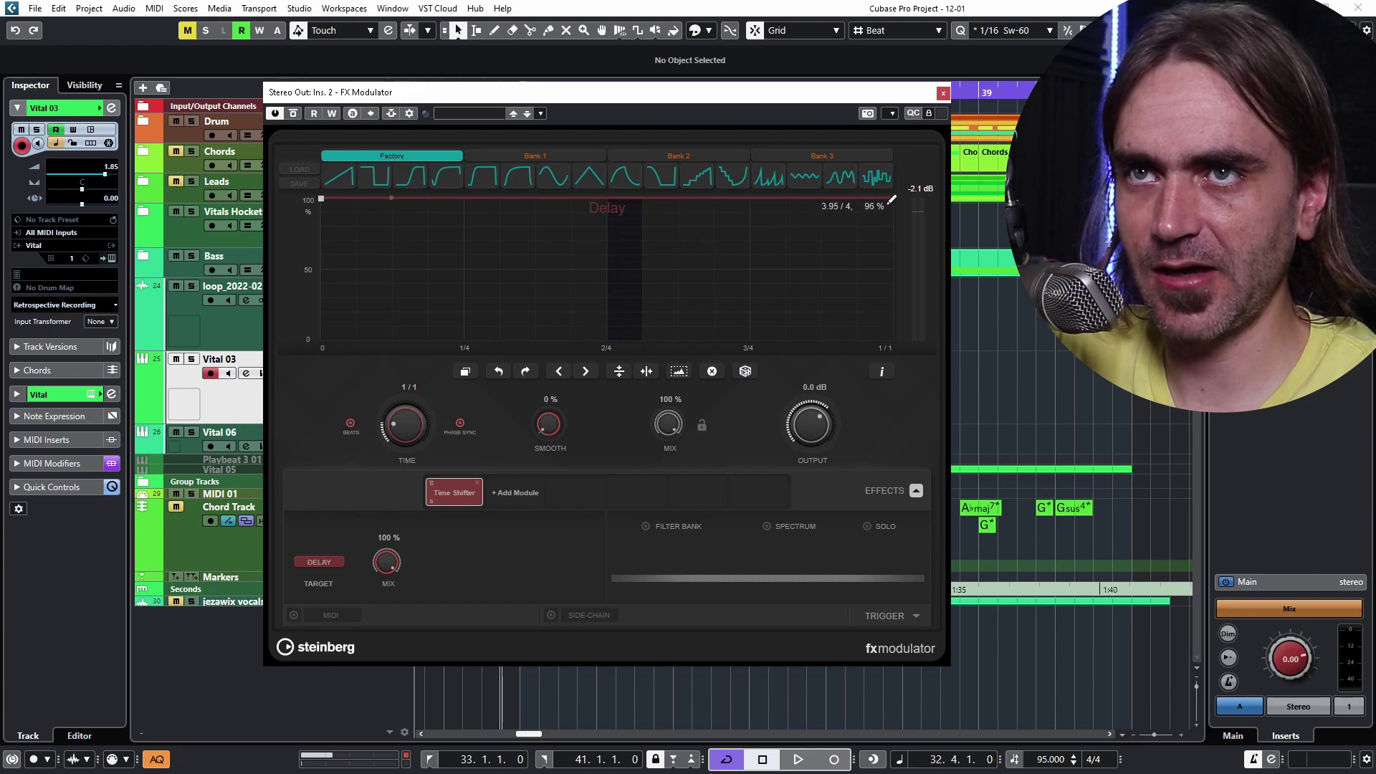
drag(872, 203, 892, 341)
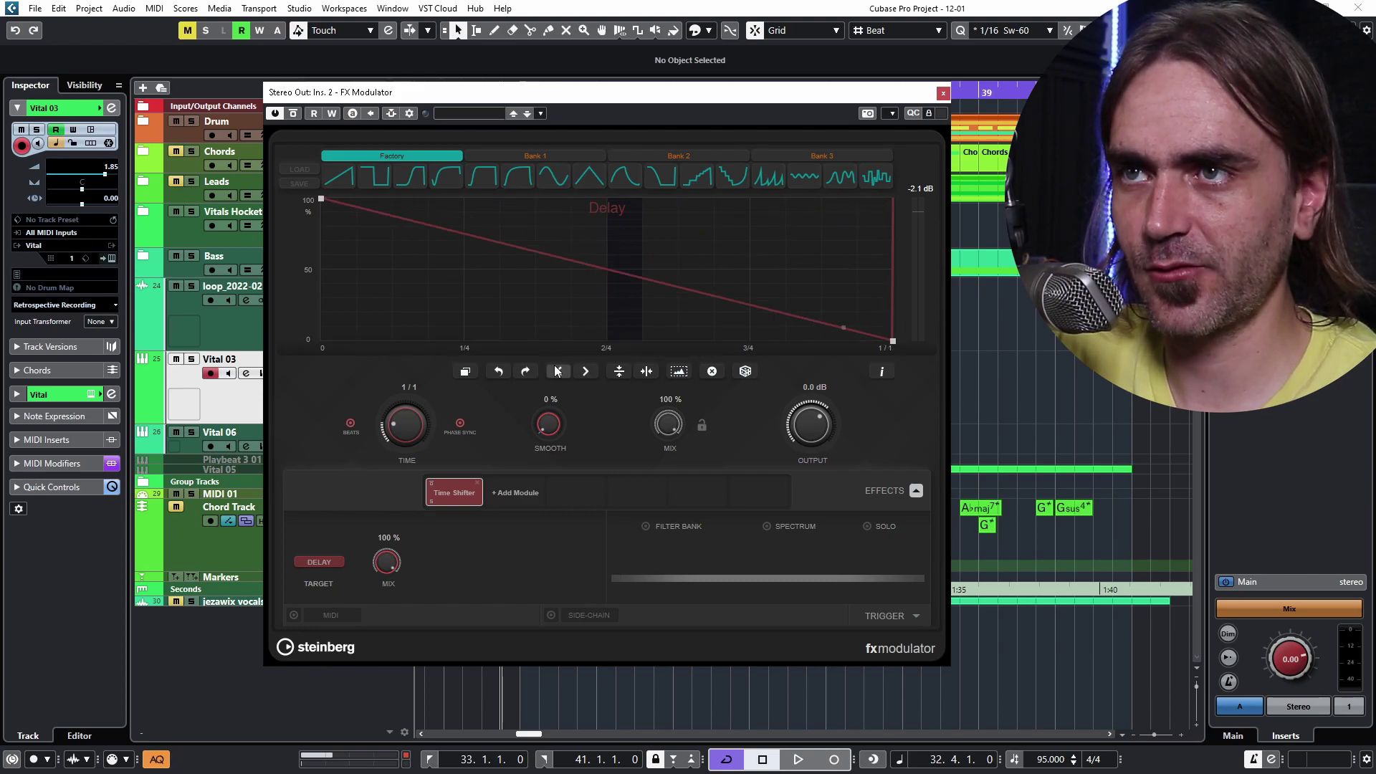
Step: Start playback and bend the Delay curve into a steep early drop, adding a 0% point shortly before the 2/4 line
key(space)
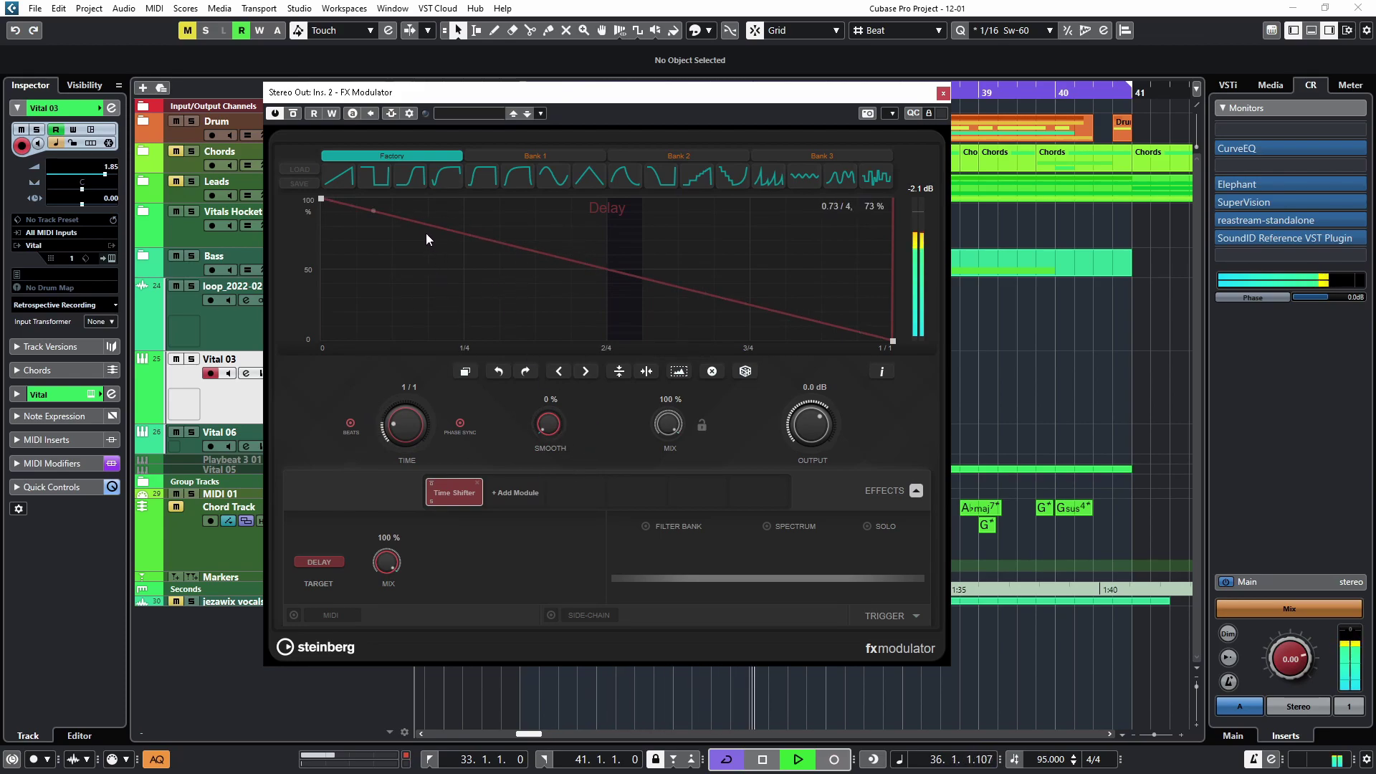
drag(354, 207, 410, 339)
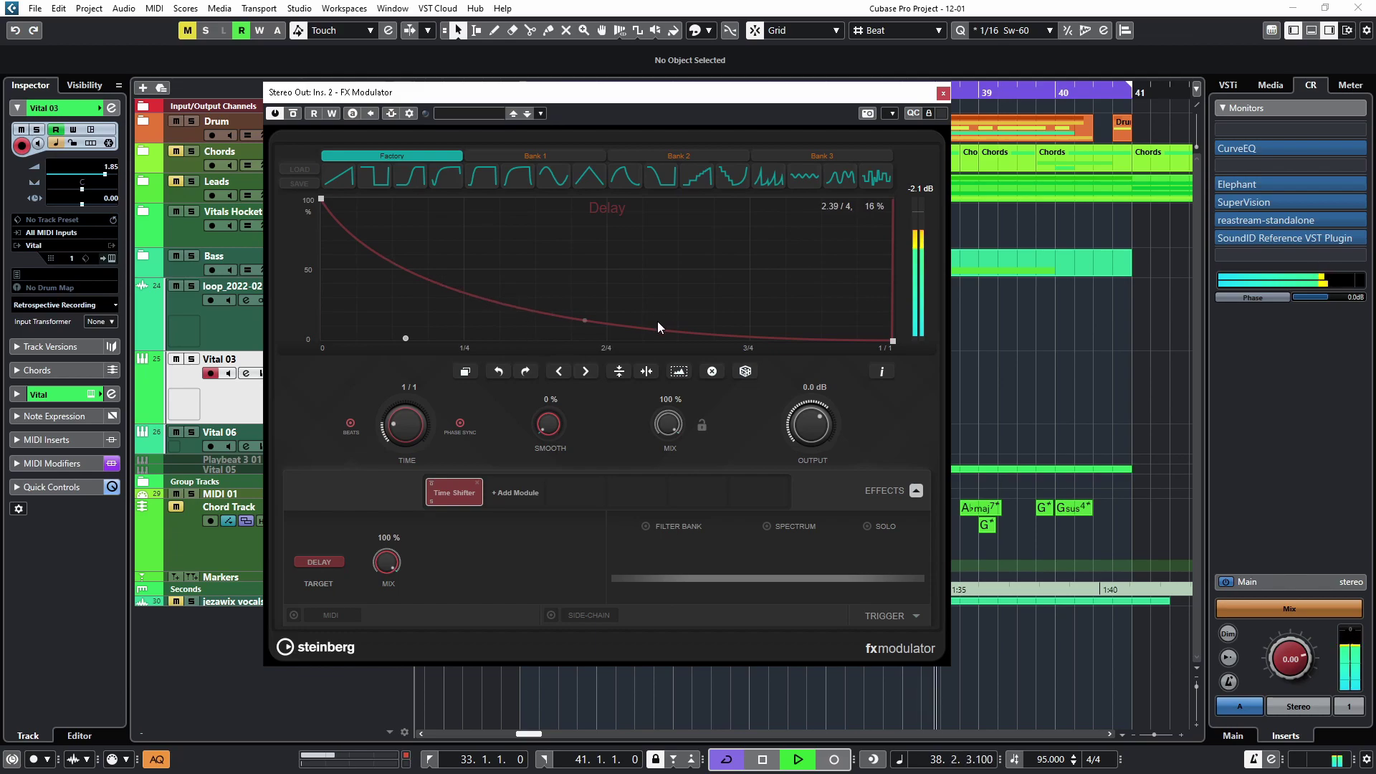
drag(636, 313, 552, 354)
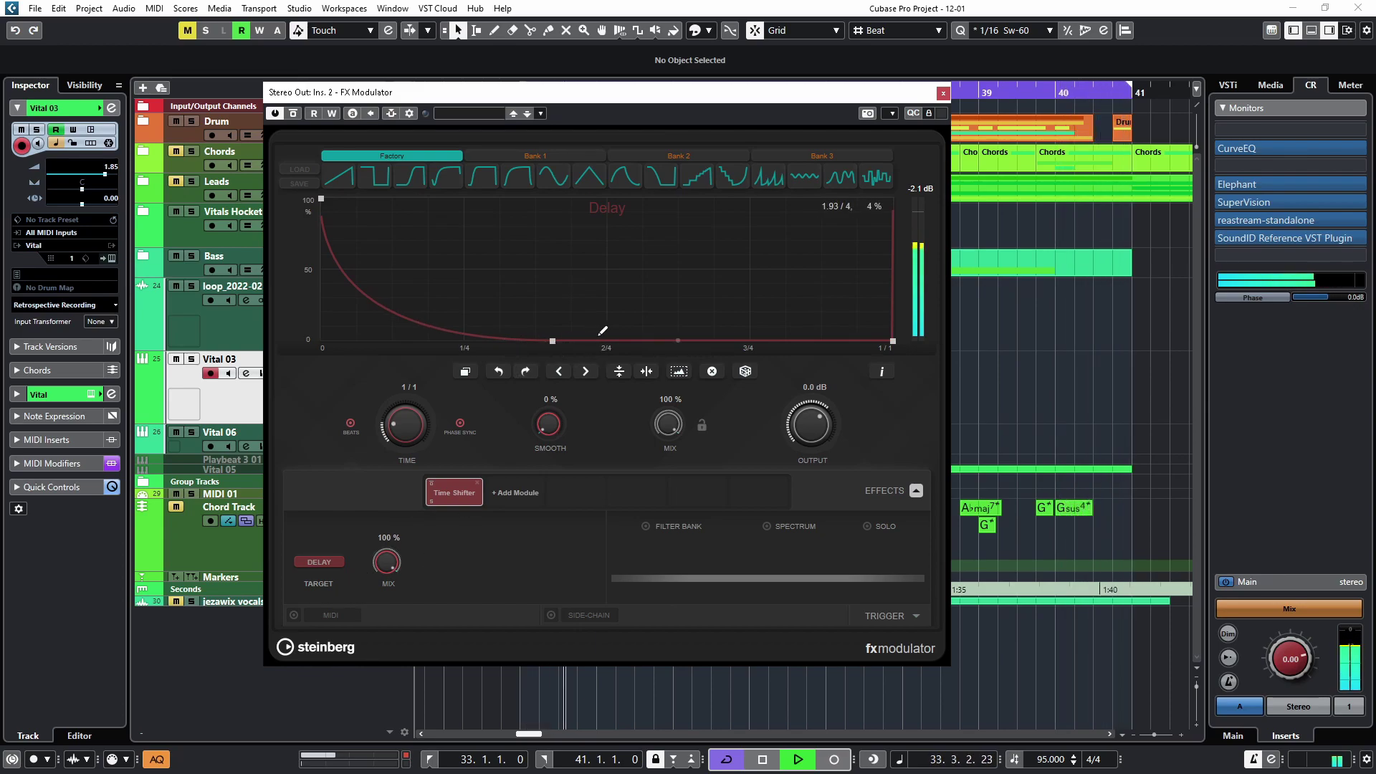
Step: Add more Delay points with a 100% peak past the middle, bend the segments, set Time to 4/1, and stop playback
drag(647, 334, 664, 199)
click(442, 333)
drag(407, 295, 331, 314)
drag(442, 333, 428, 271)
drag(490, 305, 550, 230)
drag(404, 439, 414, 465)
drag(778, 245, 612, 408)
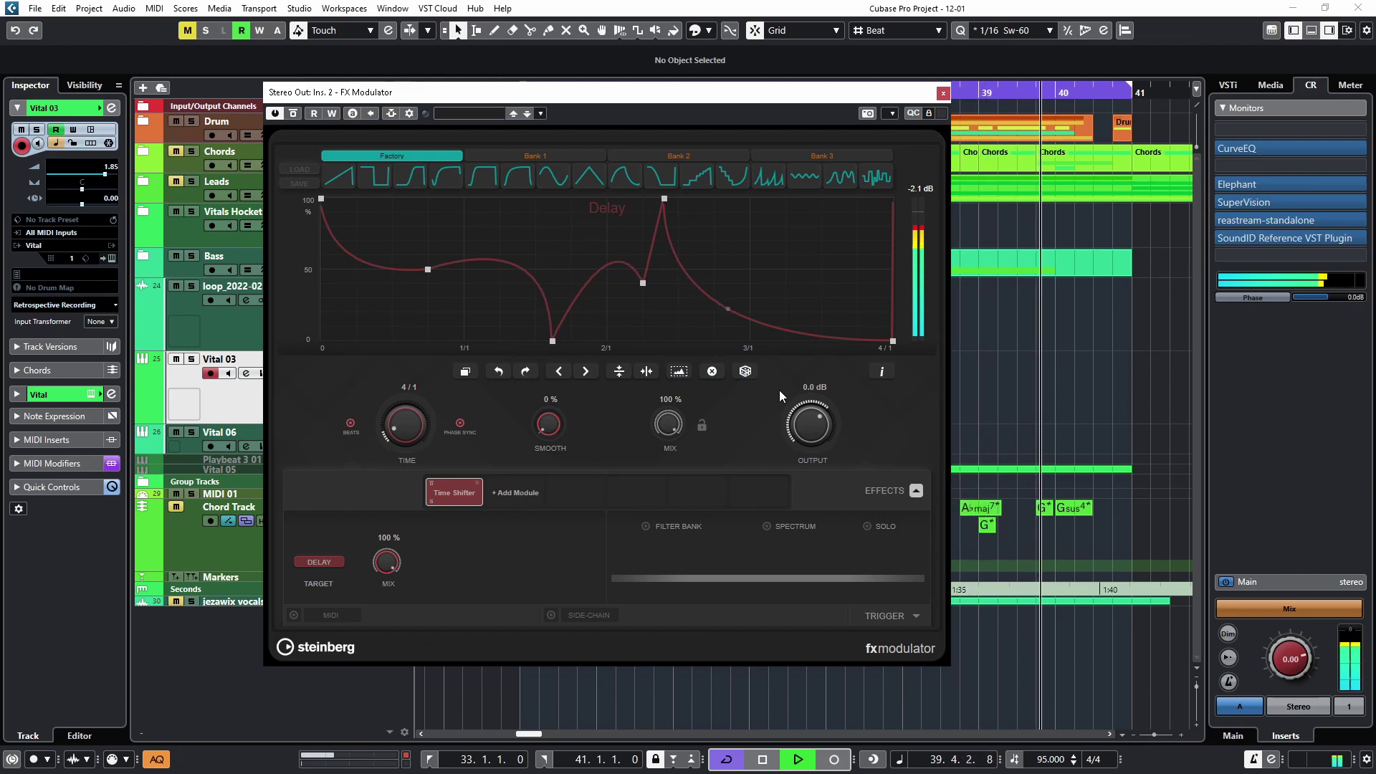
key(space)
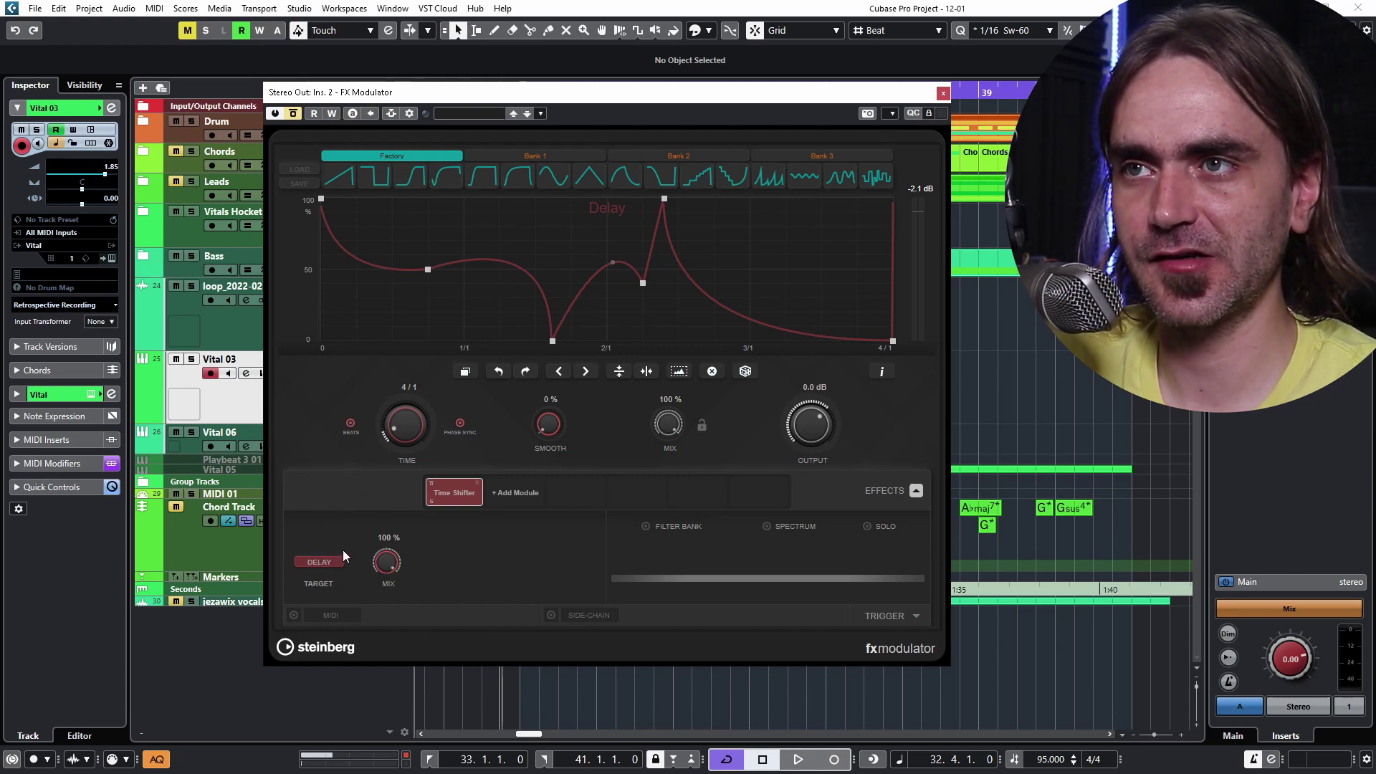
Step: Add the Pitch Shifter module after the Time Shifter and choose Formant as its modulation target
click(514, 492)
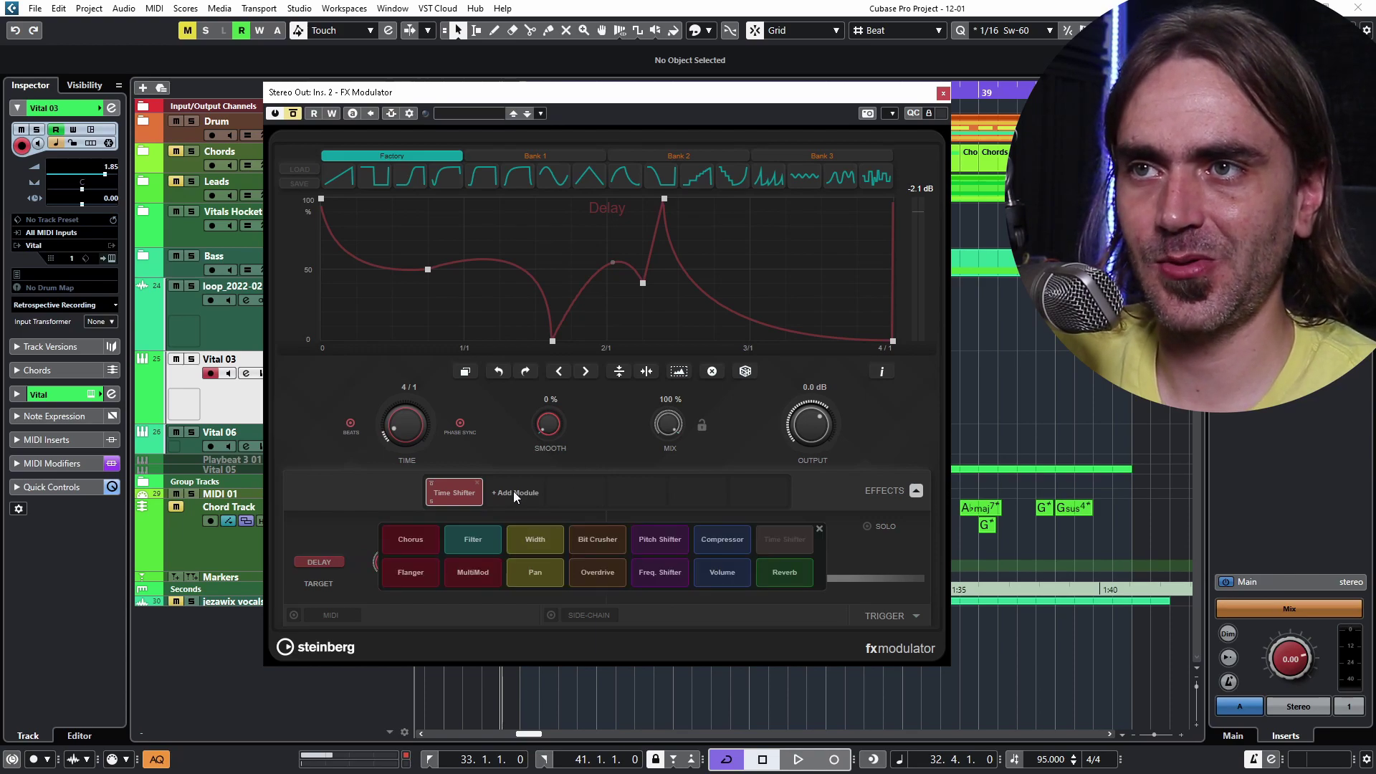
click(660, 540)
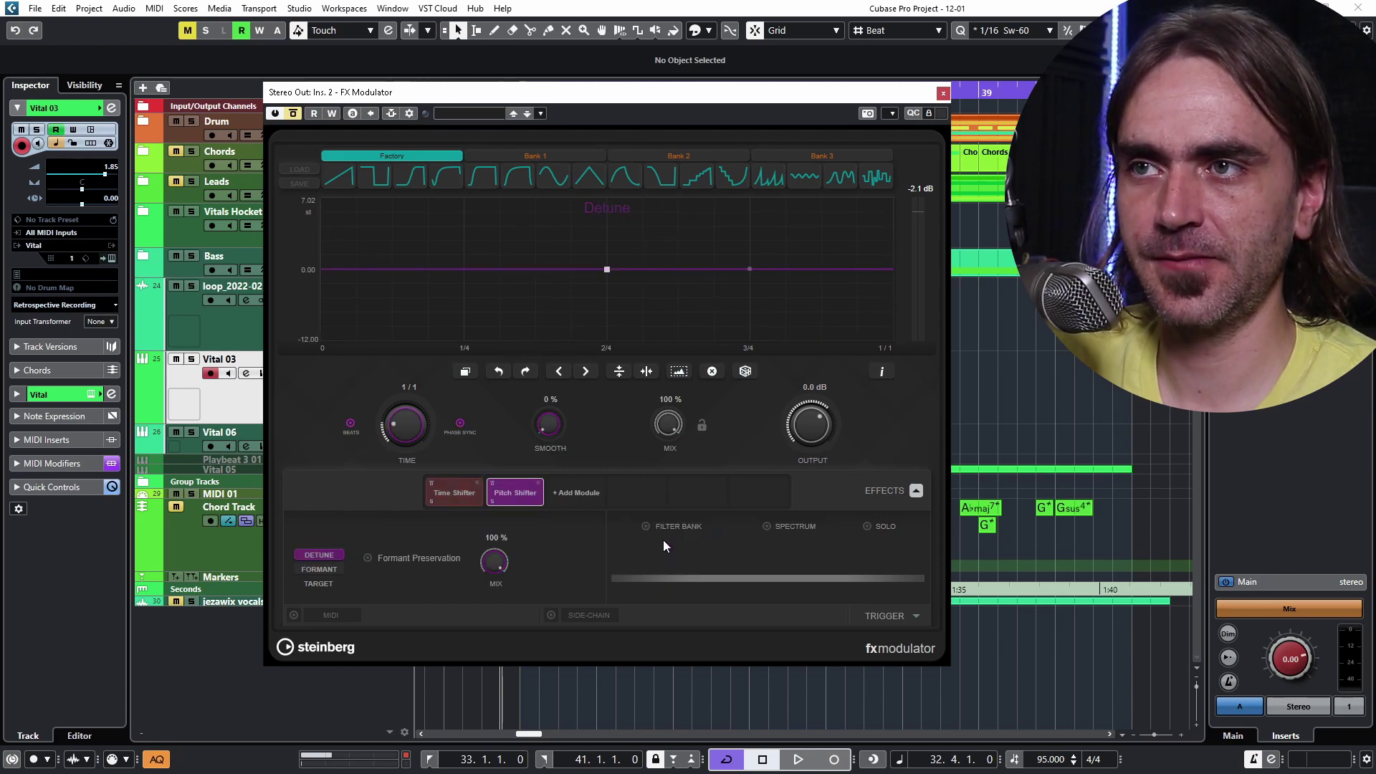
click(319, 569)
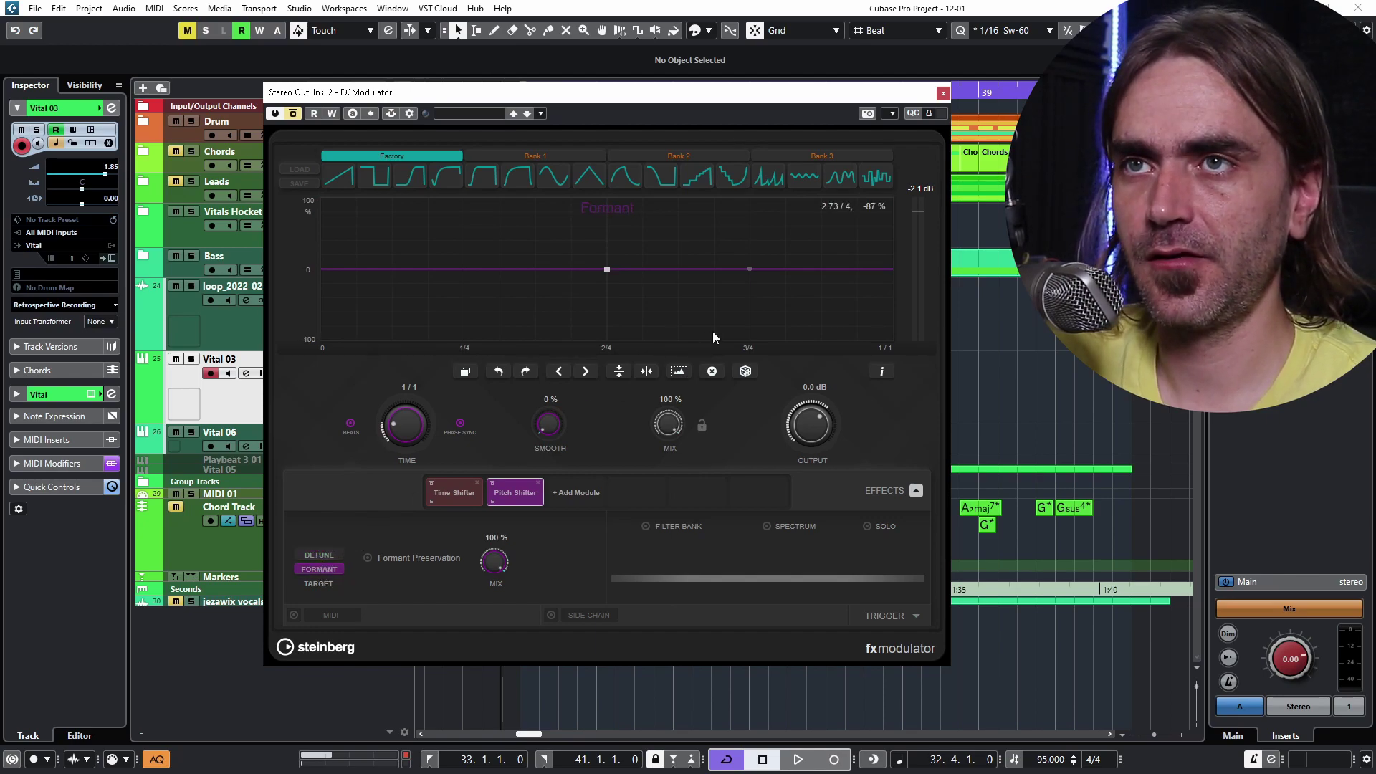
Step: Draw a zigzag Formant curve starting at 100% with points near -90%, 60% and -40%, and store it in Bank 1's first slot
drag(322, 270, 322, 199)
drag(668, 252, 761, 298)
drag(607, 271, 468, 335)
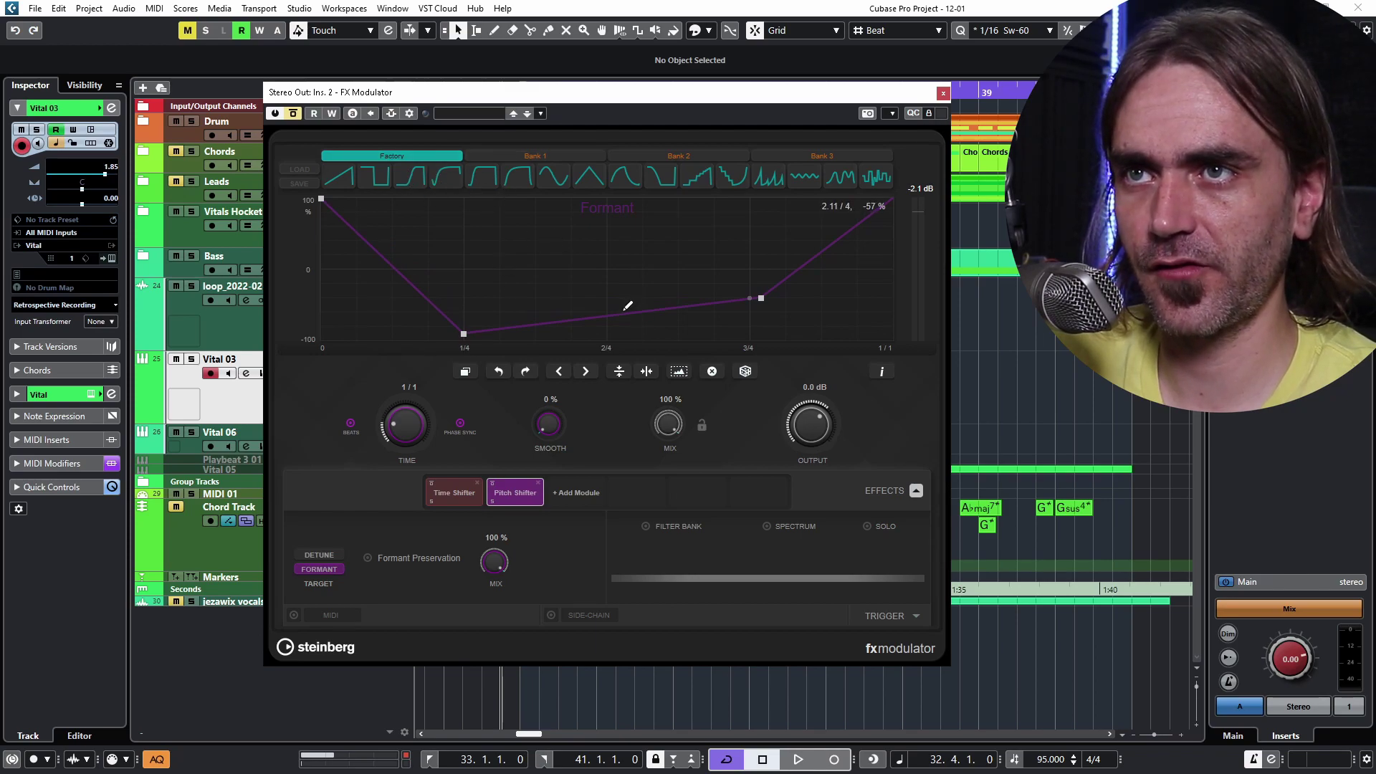
drag(628, 306, 589, 227)
click(535, 155)
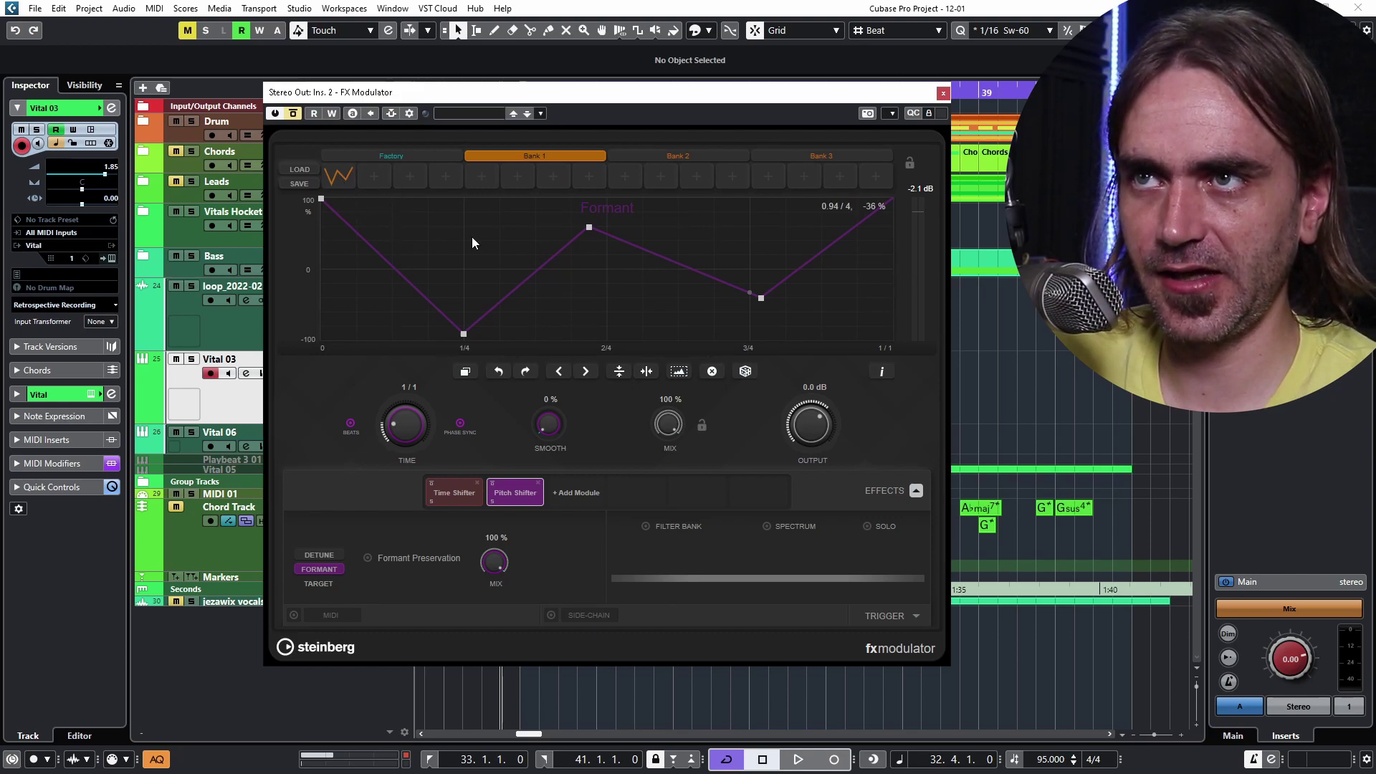
Step: Try the Factory bank's square shape on the Formant curve and pull its middle points out of place
click(384, 158)
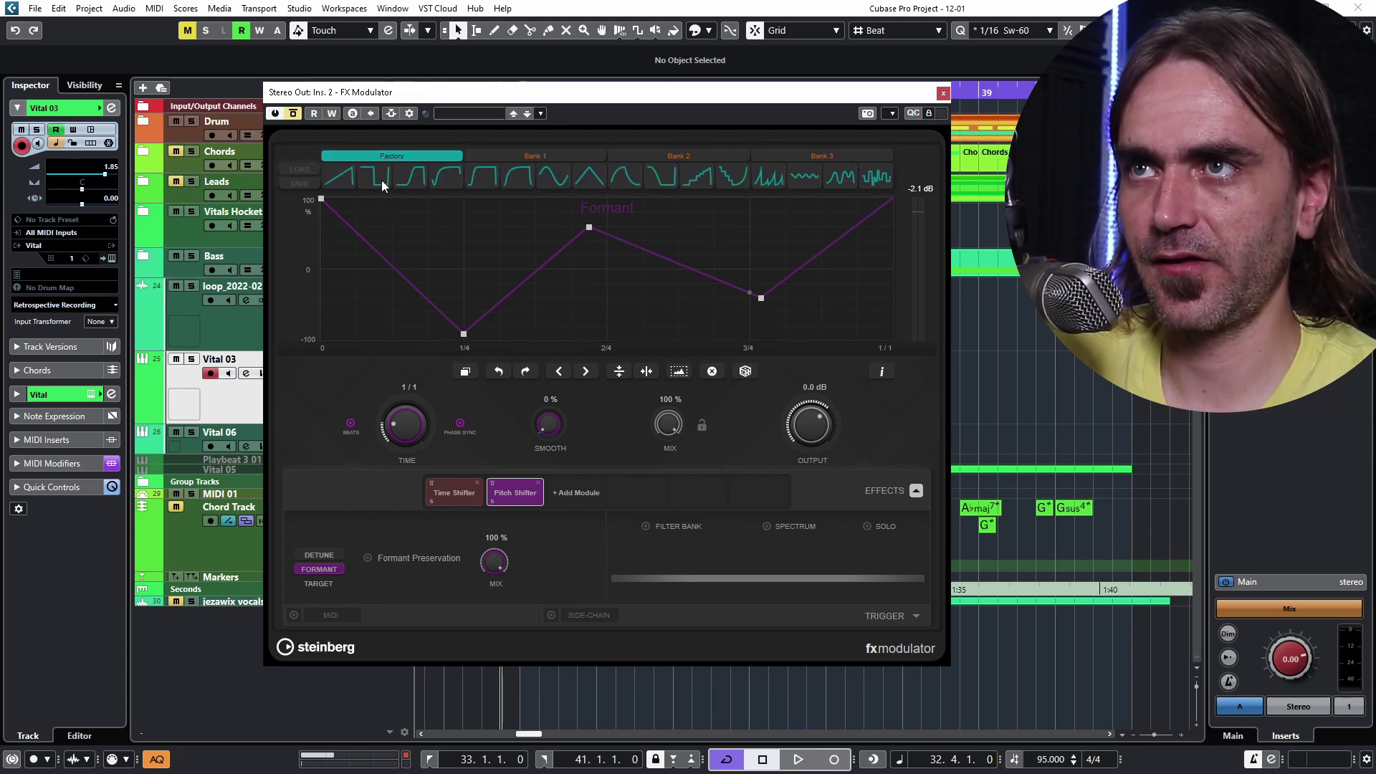
click(379, 178)
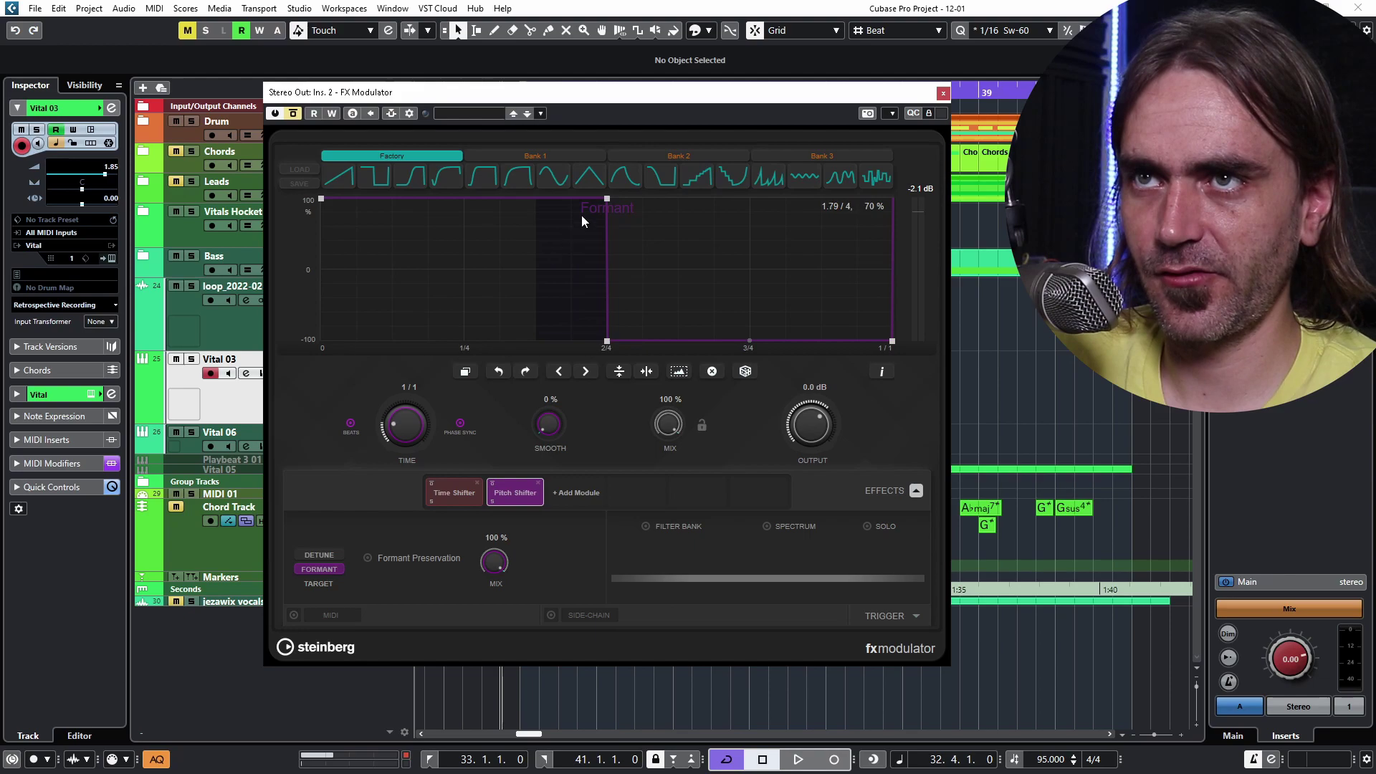
drag(608, 201, 427, 221)
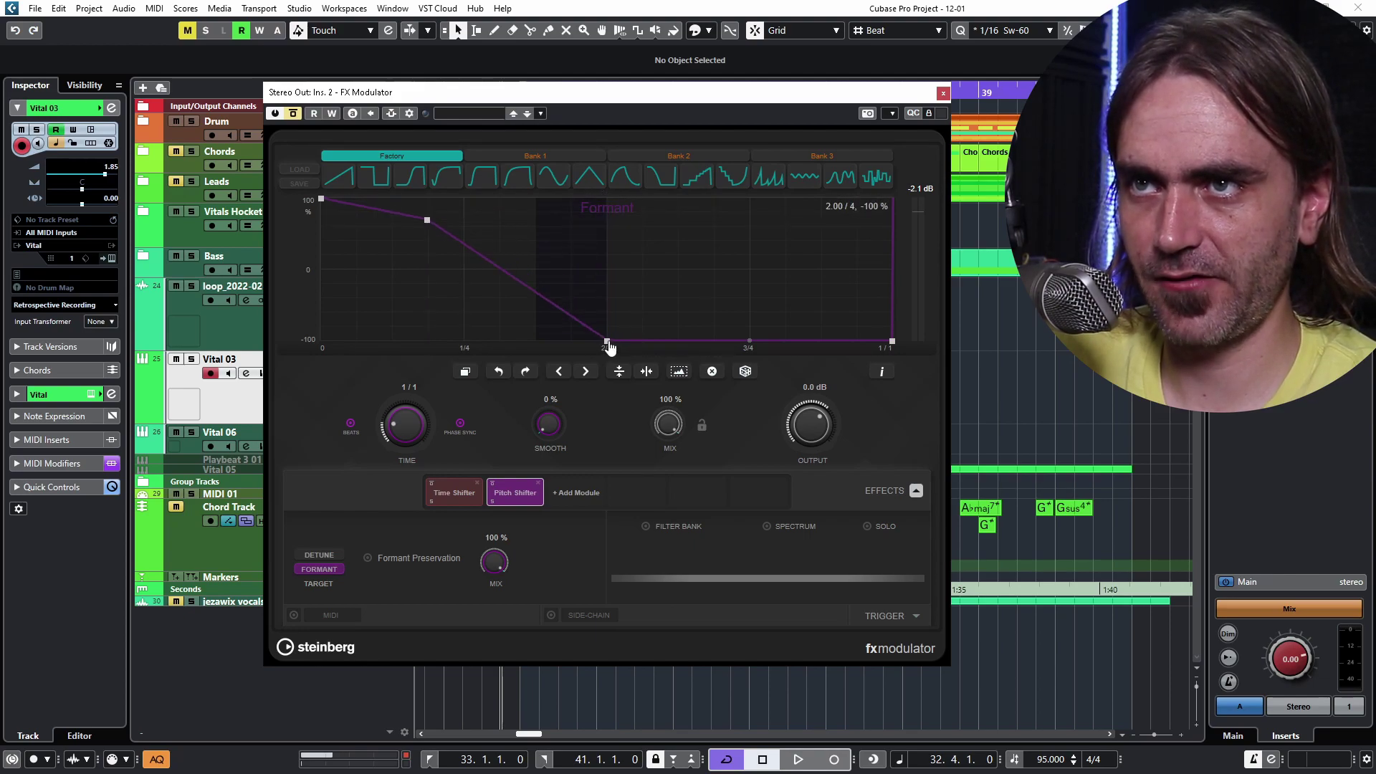
drag(609, 348, 717, 304)
Step: Randomize the Formant curve several times and store the resulting wavy shape in Bank 1's second slot
click(742, 372)
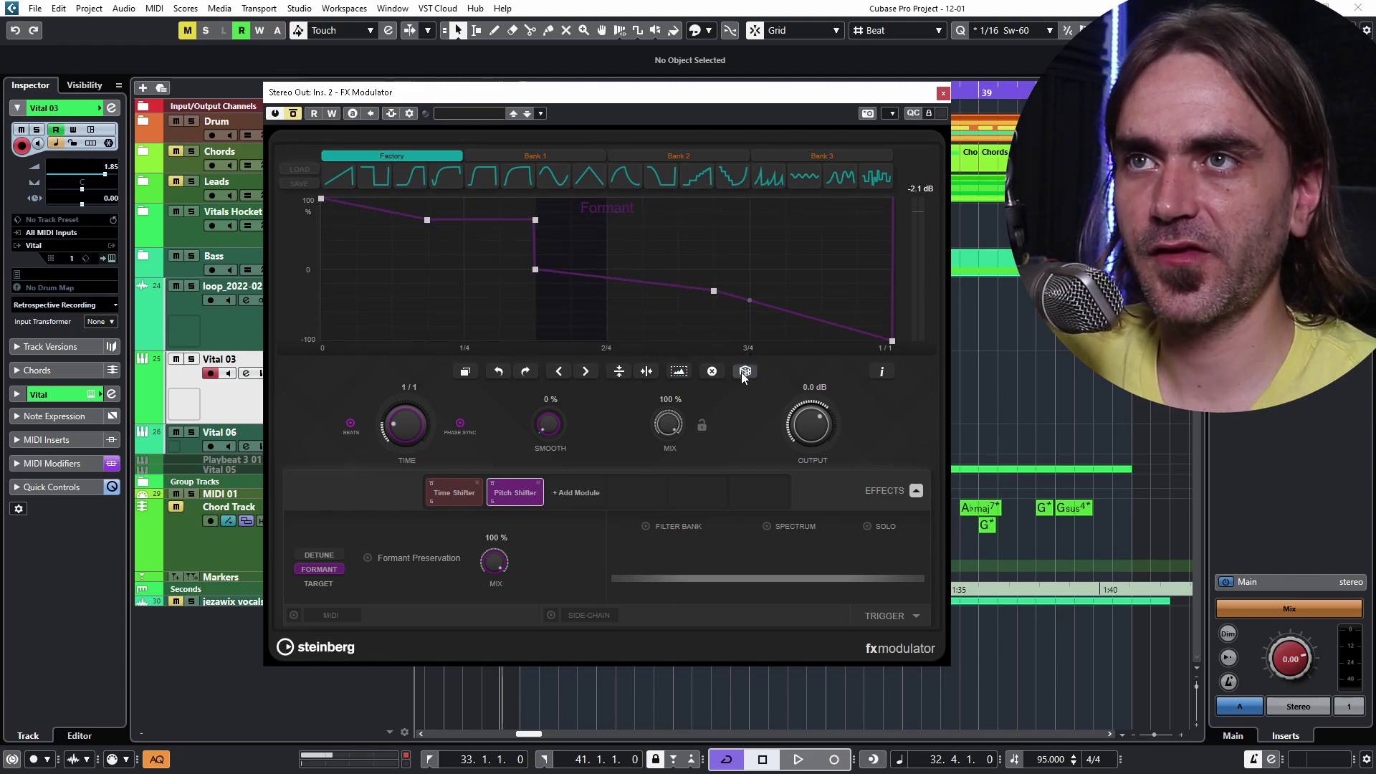
click(742, 372)
click(743, 372)
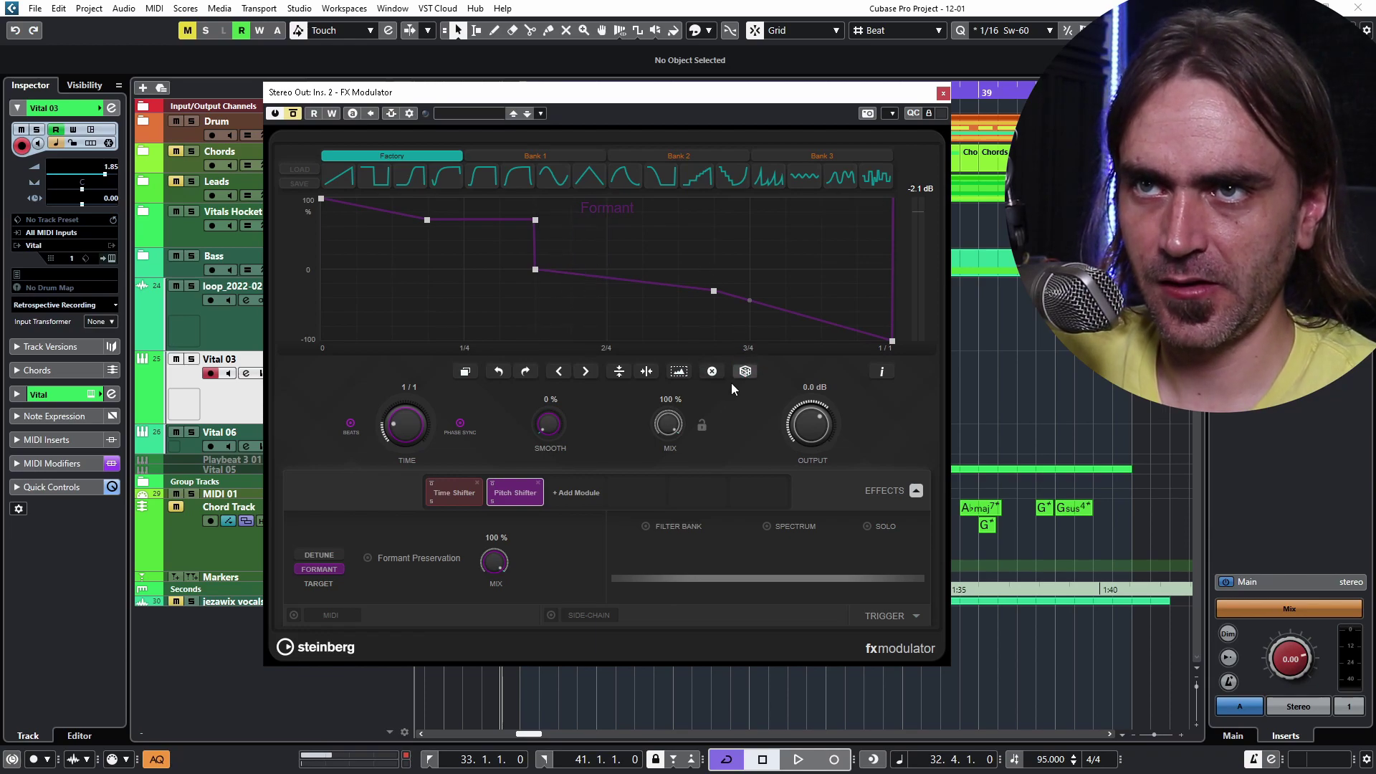
click(743, 372)
click(743, 372)
click(743, 373)
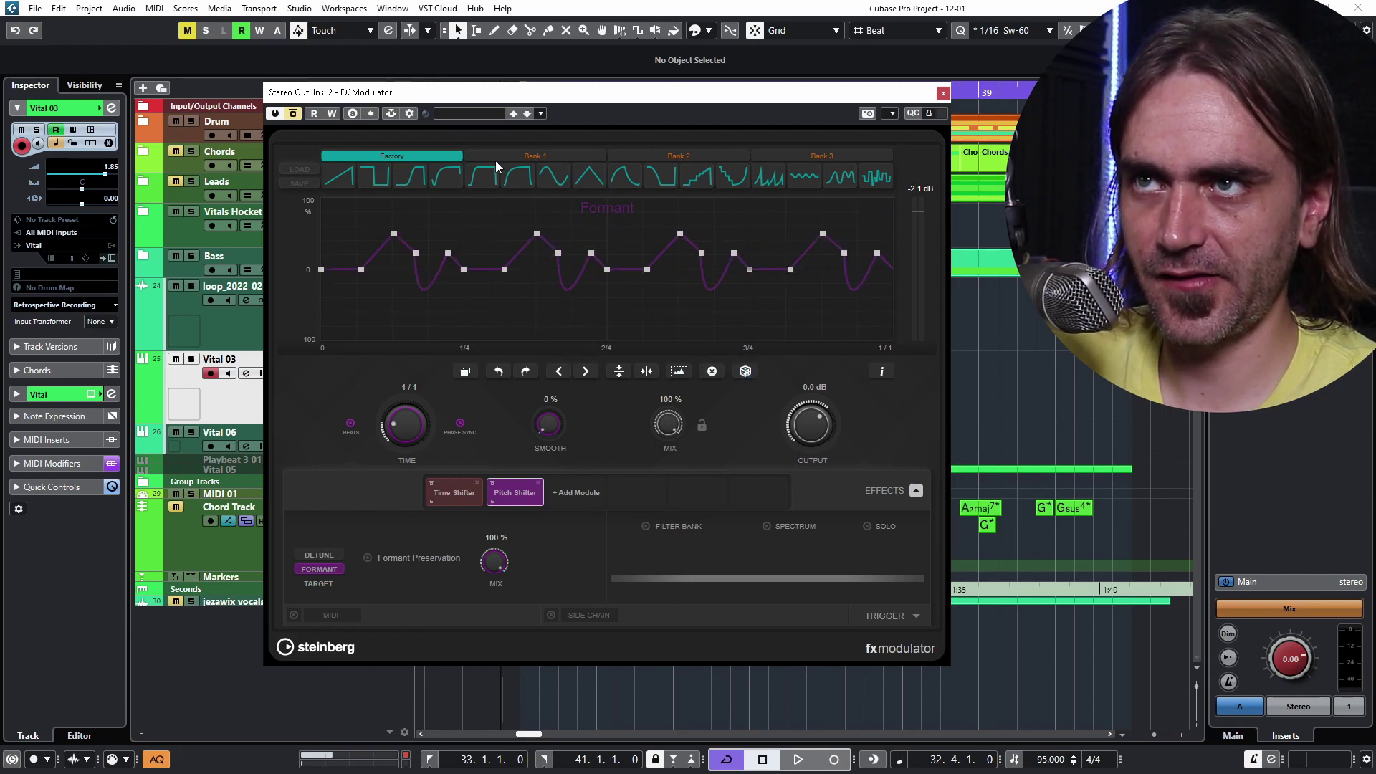
click(518, 162)
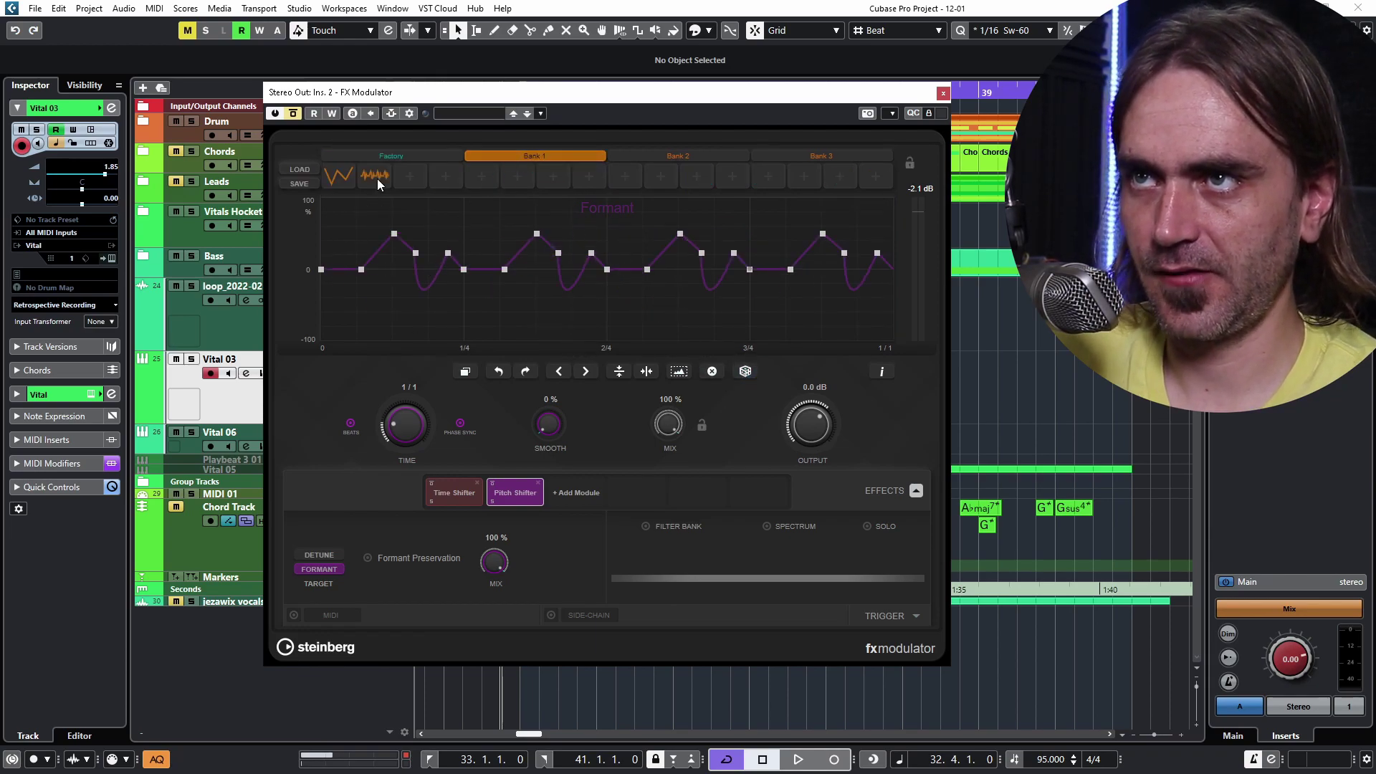
Step: Randomize the Formant curve again, store it in Bank 1's third slot, and recall the saved zigzag from the first slot
click(740, 370)
click(743, 370)
click(403, 176)
click(336, 182)
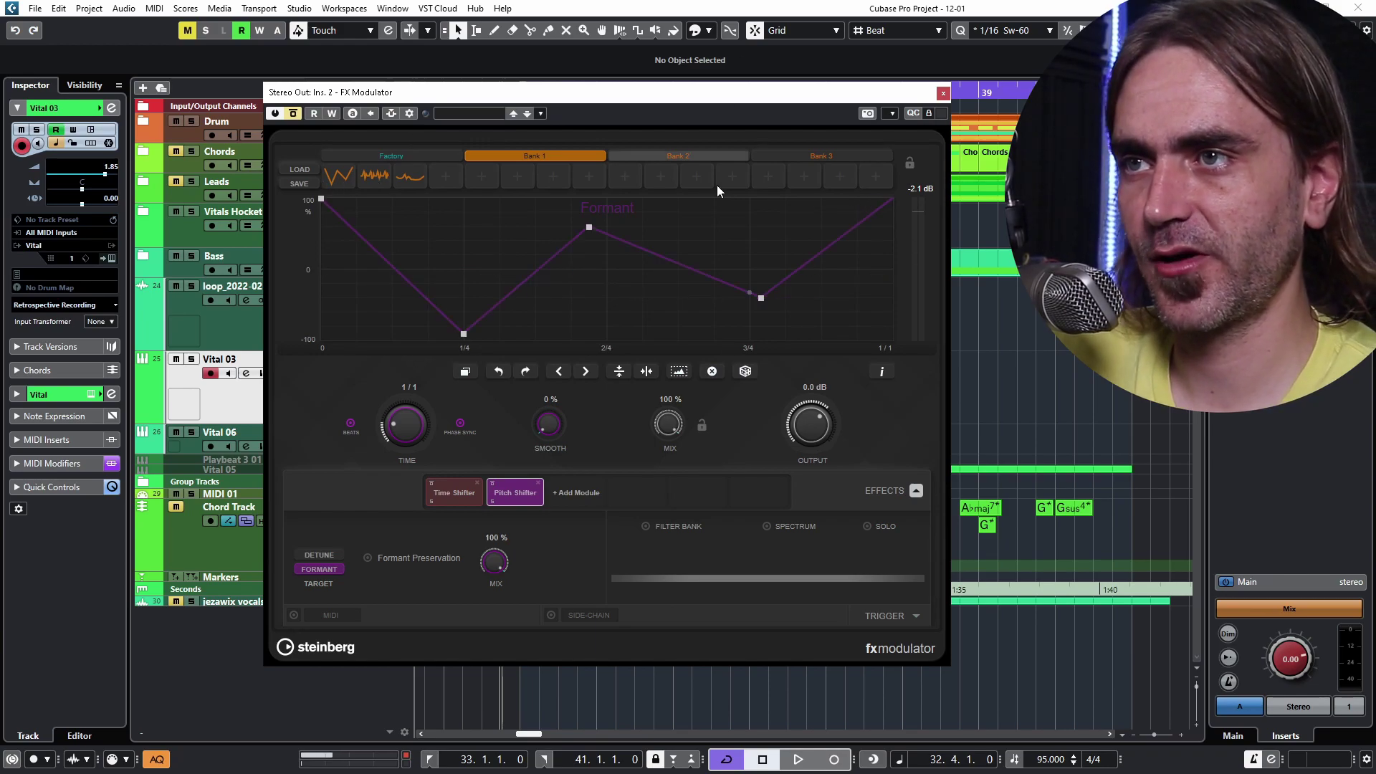
Step: During playback, add the Bit Crusher module and shape its Sample Div. curve to fall to 0 at 2/4 and rise to 64 at the end
key(space)
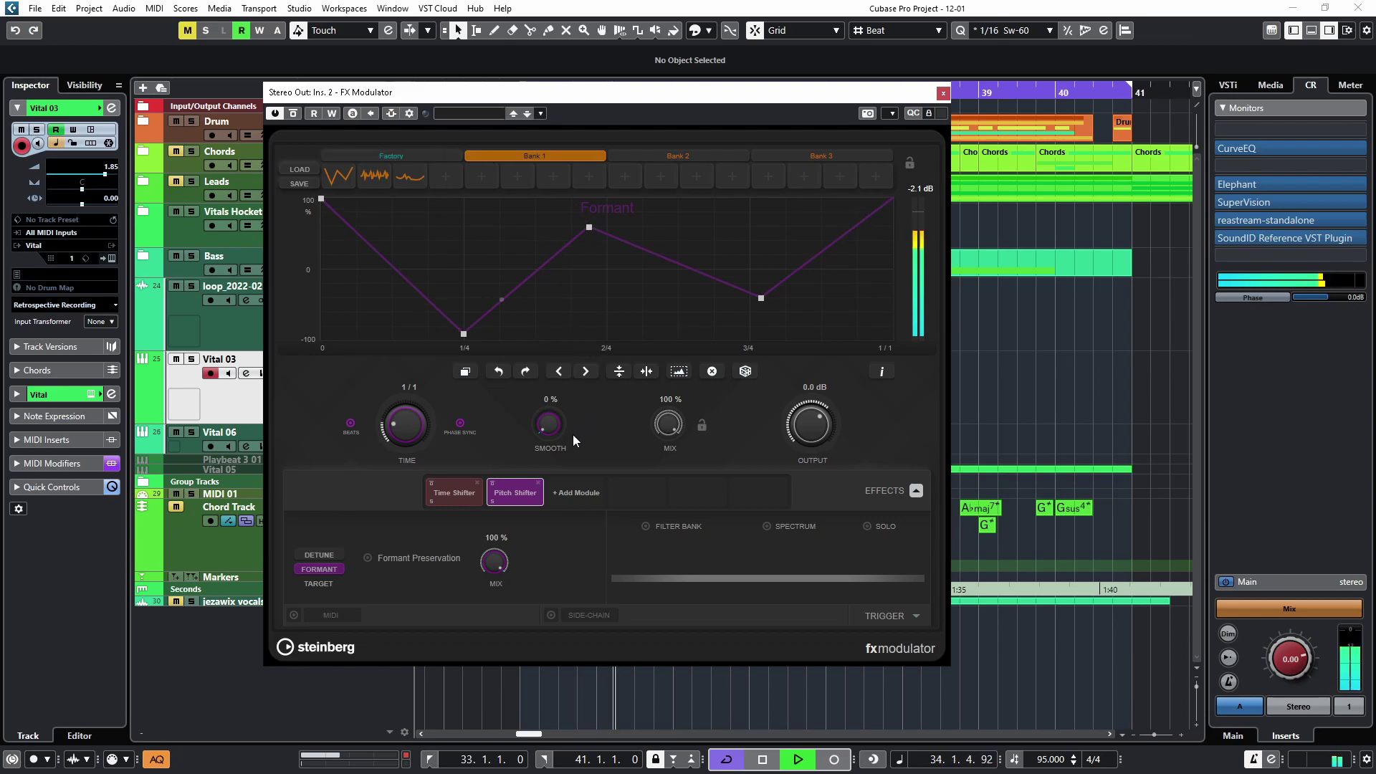
click(582, 498)
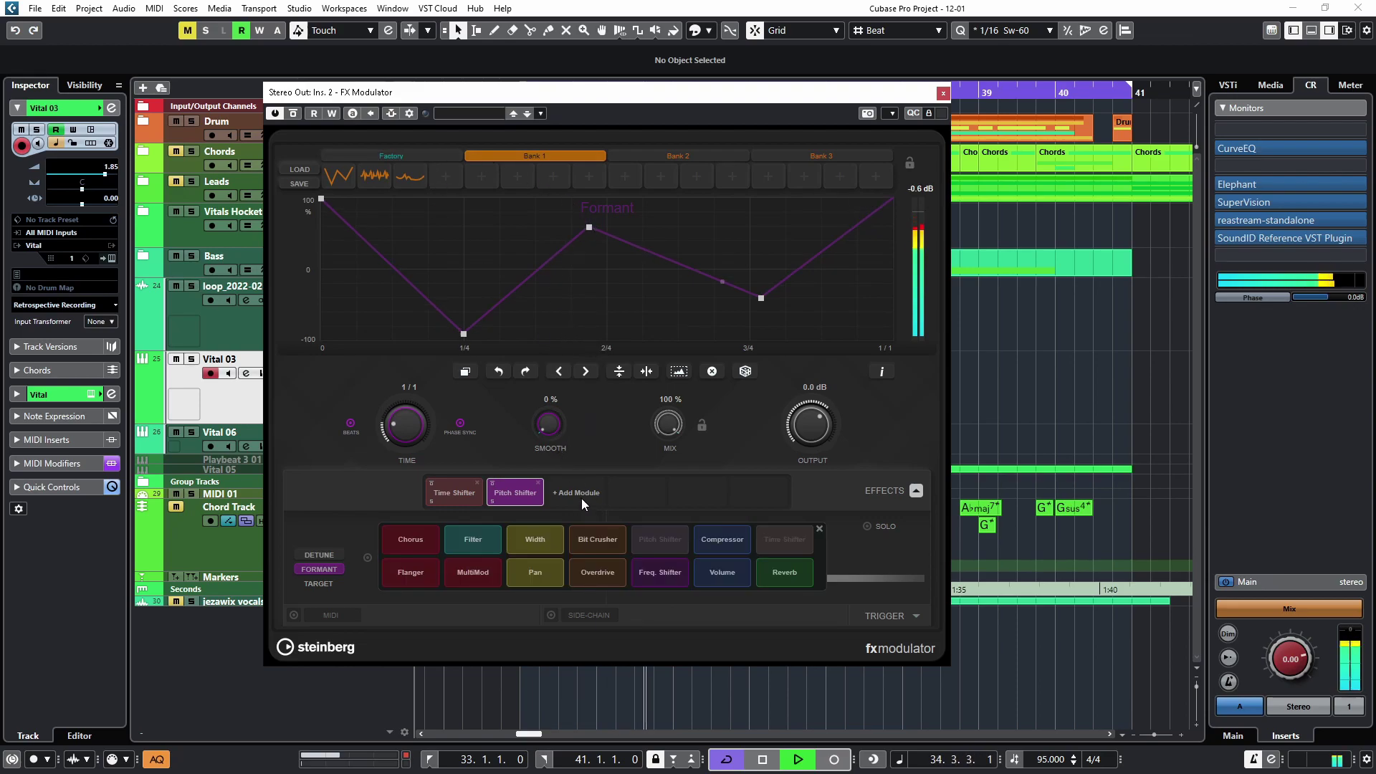
click(605, 544)
click(715, 342)
drag(716, 342, 893, 198)
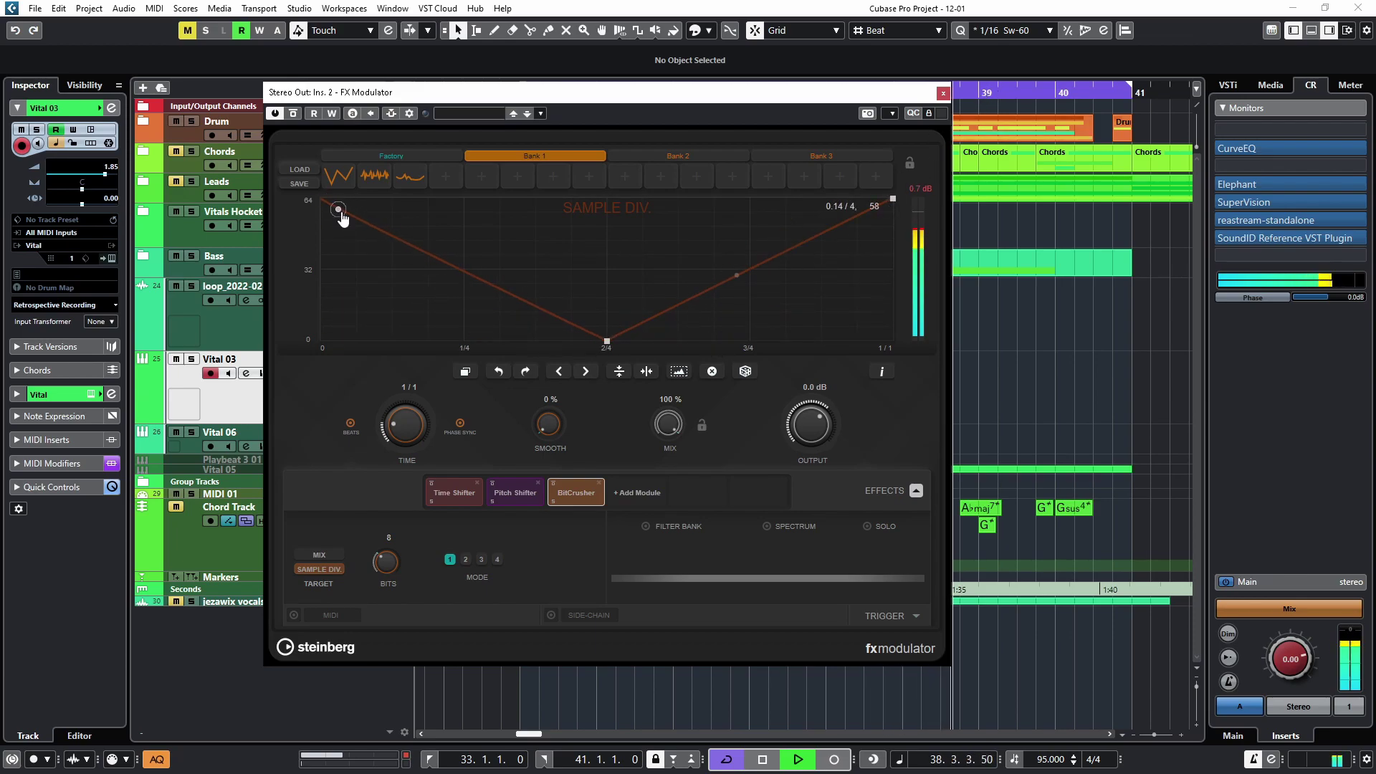
drag(335, 213, 319, 339)
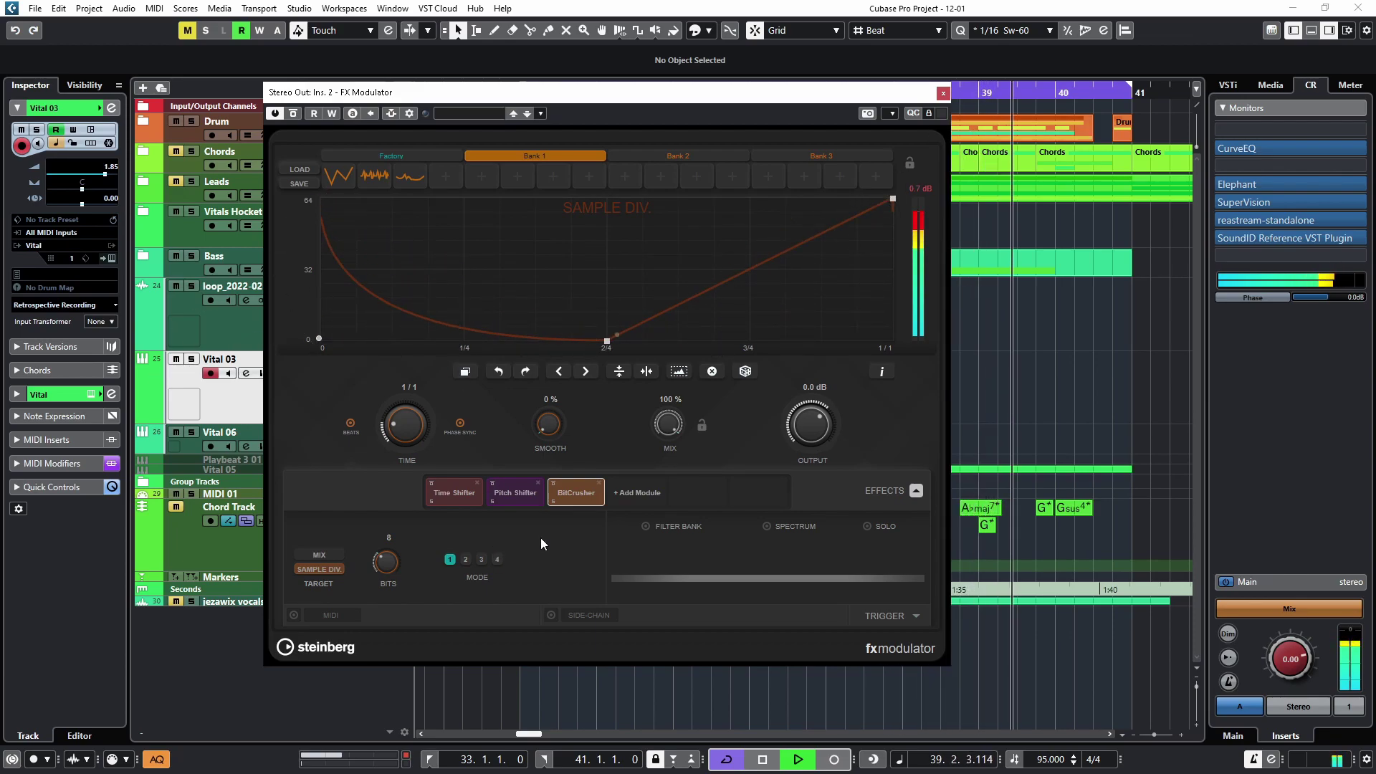
Step: Add the Filter module to the effect chain after the BitCrusher
click(638, 493)
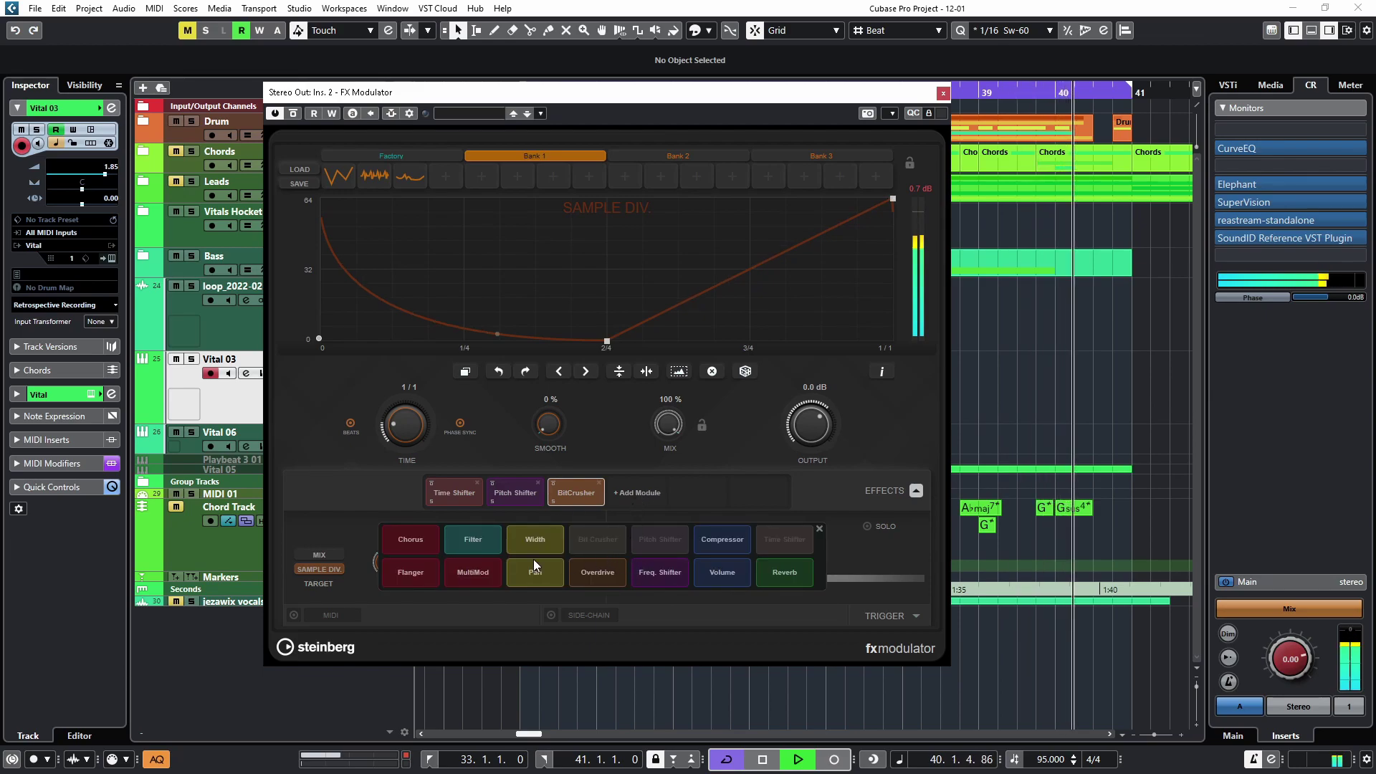
click(463, 548)
click(460, 558)
click(461, 749)
click(320, 570)
Step: Add the Overdrive module and draw a Drive curve bowing up from about 10% to about 95% at 3/4
click(698, 492)
click(398, 572)
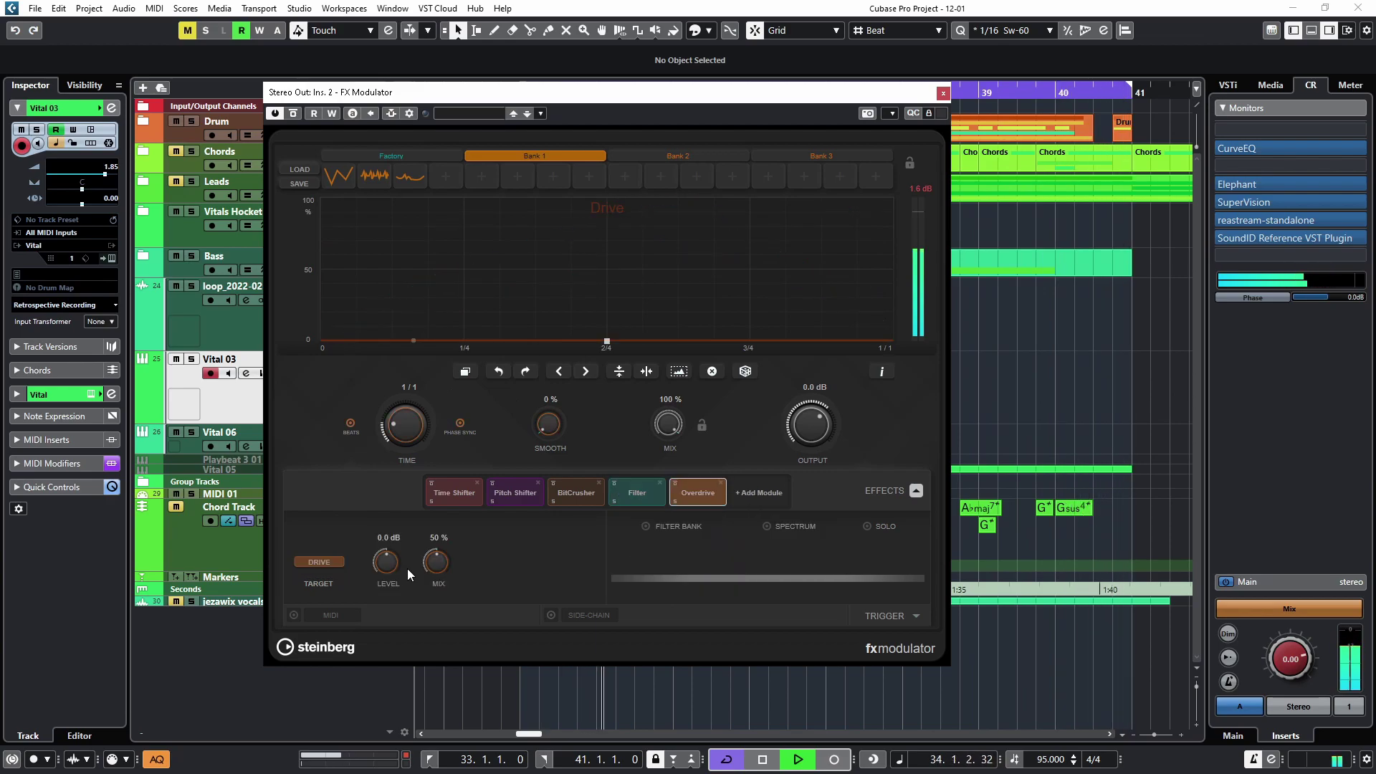
drag(607, 341, 750, 206)
drag(323, 206, 322, 329)
drag(502, 277, 502, 222)
Step: Add the Compressor module after the Overdrive and remove it from the chain again
click(759, 493)
click(402, 566)
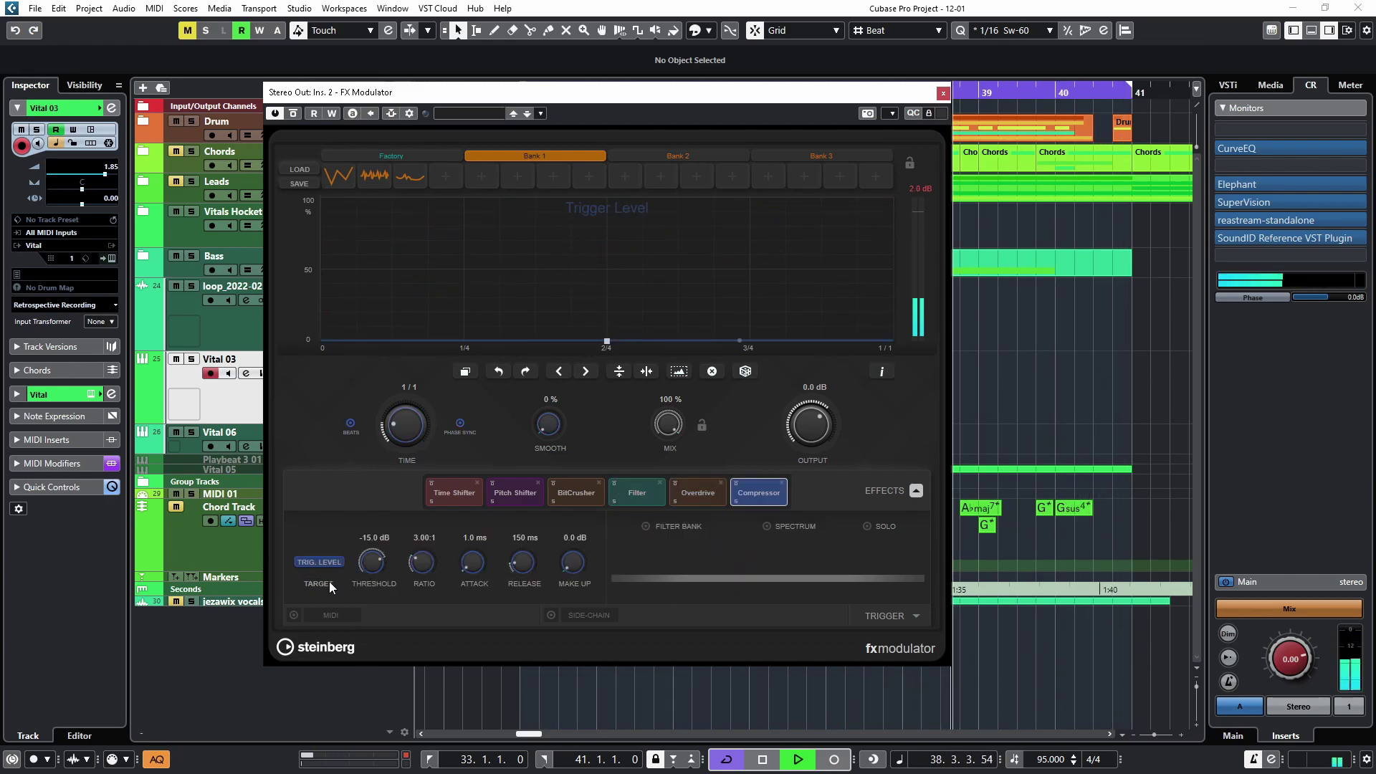
click(781, 483)
Step: Add the Freq. Shifter module as the sixth effect, shape its Feedback curve, and return to the Shift target
click(759, 492)
click(664, 574)
click(320, 569)
drag(607, 340, 621, 199)
drag(321, 199, 321, 341)
click(319, 555)
Step: Go back through the Overdrive, Filter and BitCrusher modules and set the Pitch Shifter's Time to 1/8 D
click(698, 493)
click(637, 492)
click(577, 493)
click(516, 492)
drag(409, 430, 442, 383)
Step: Sweep the Pitch Shifter's main Mix down to 0%, stop playback, and raise the Mix to 96%
drag(655, 422, 673, 618)
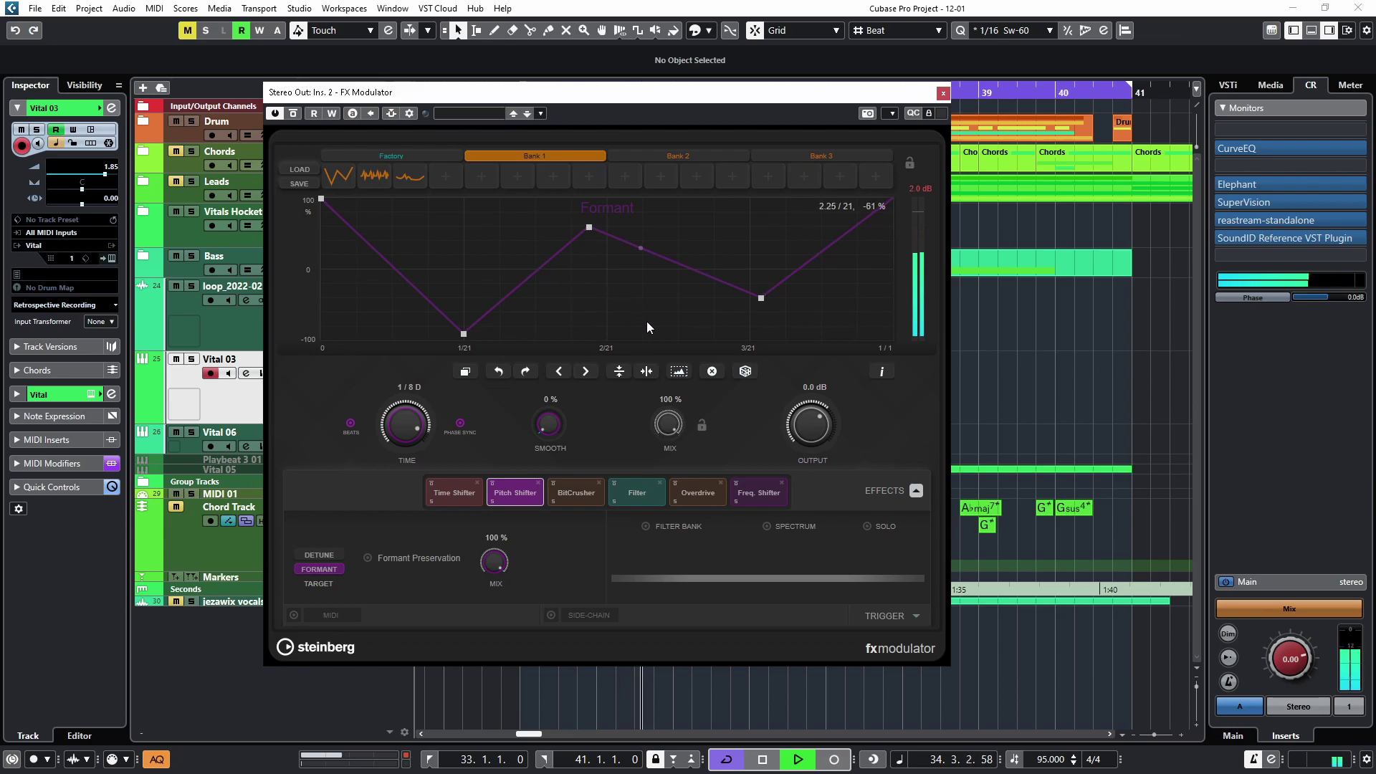
key(space)
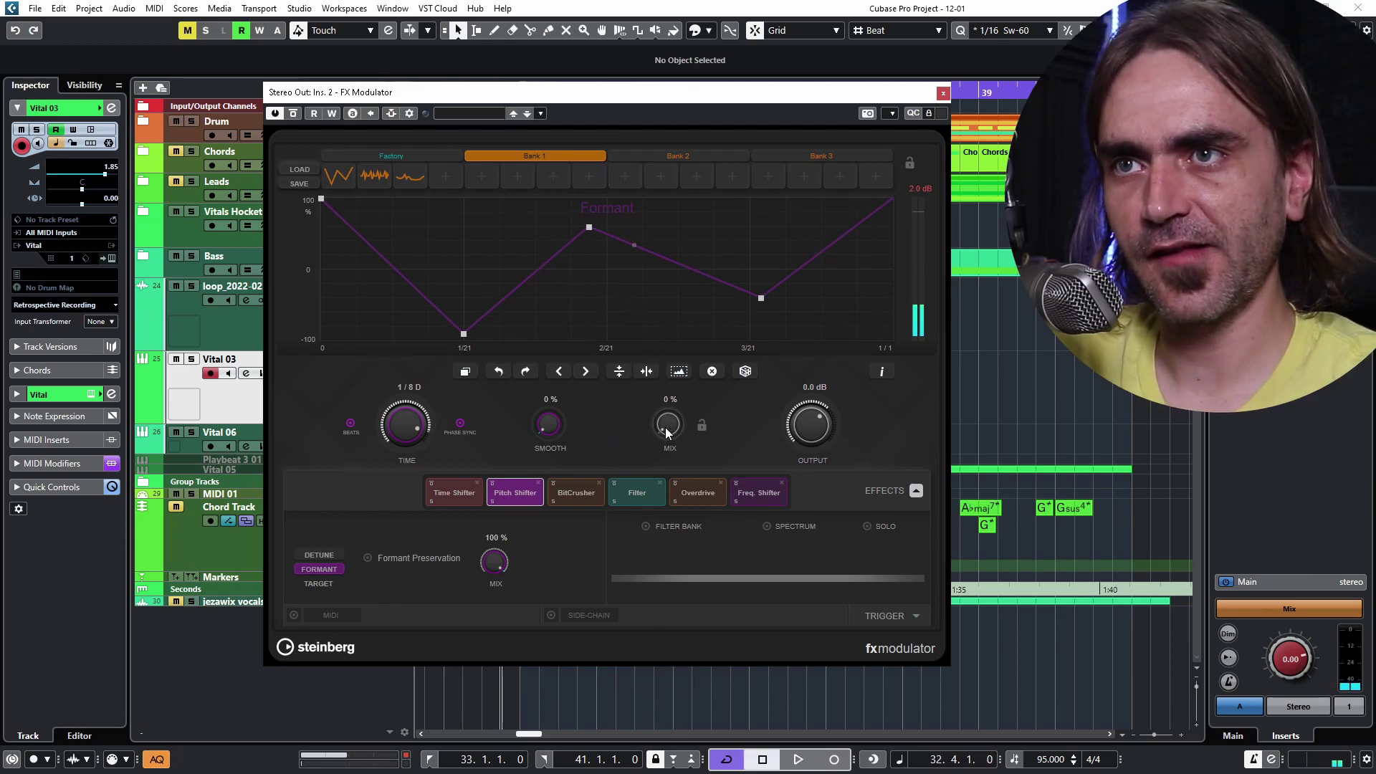
drag(671, 427, 668, 258)
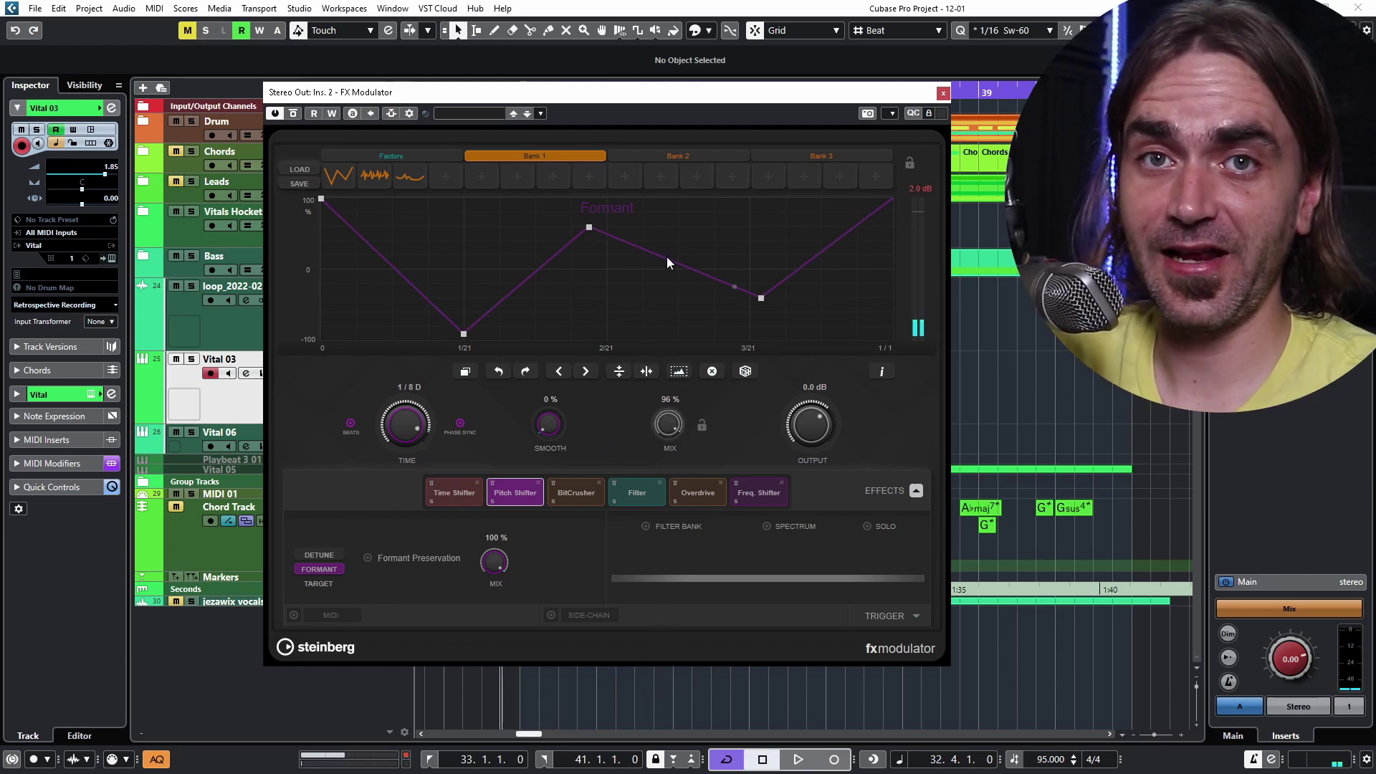
Step: Enable the Filter Bank on the Freq. Shifter and adjust its band, and limit the Overdrive to a 349 Hz to 5.36 kHz band
click(446, 494)
click(527, 495)
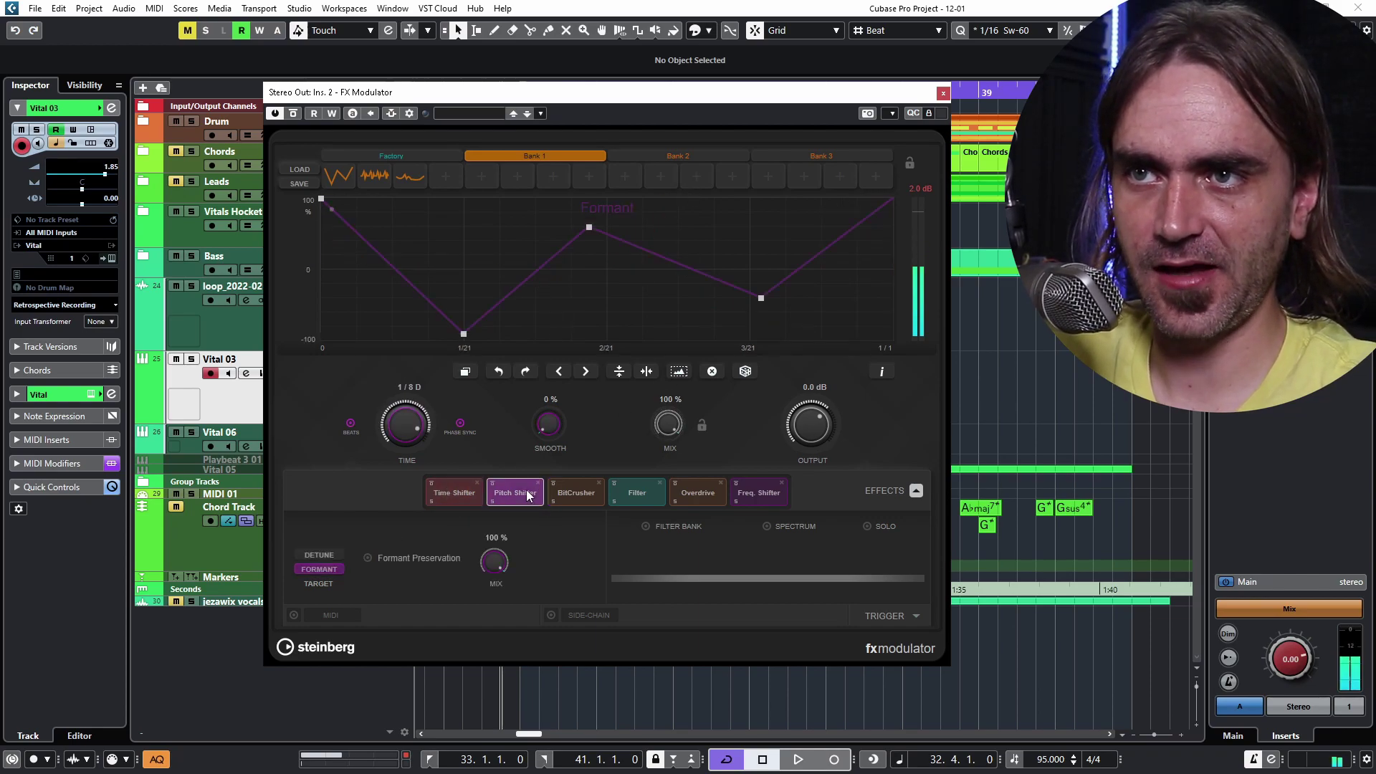
click(749, 495)
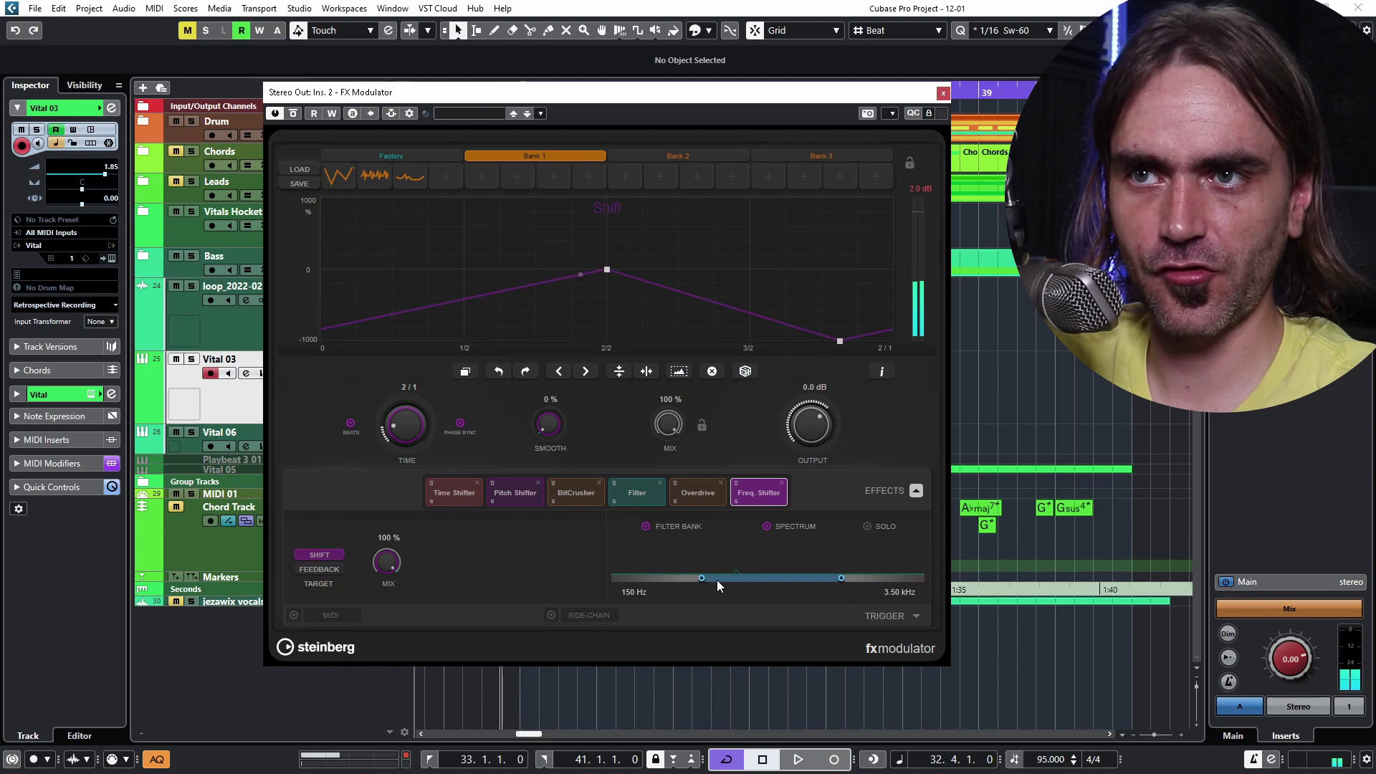
drag(720, 578, 779, 564)
click(696, 500)
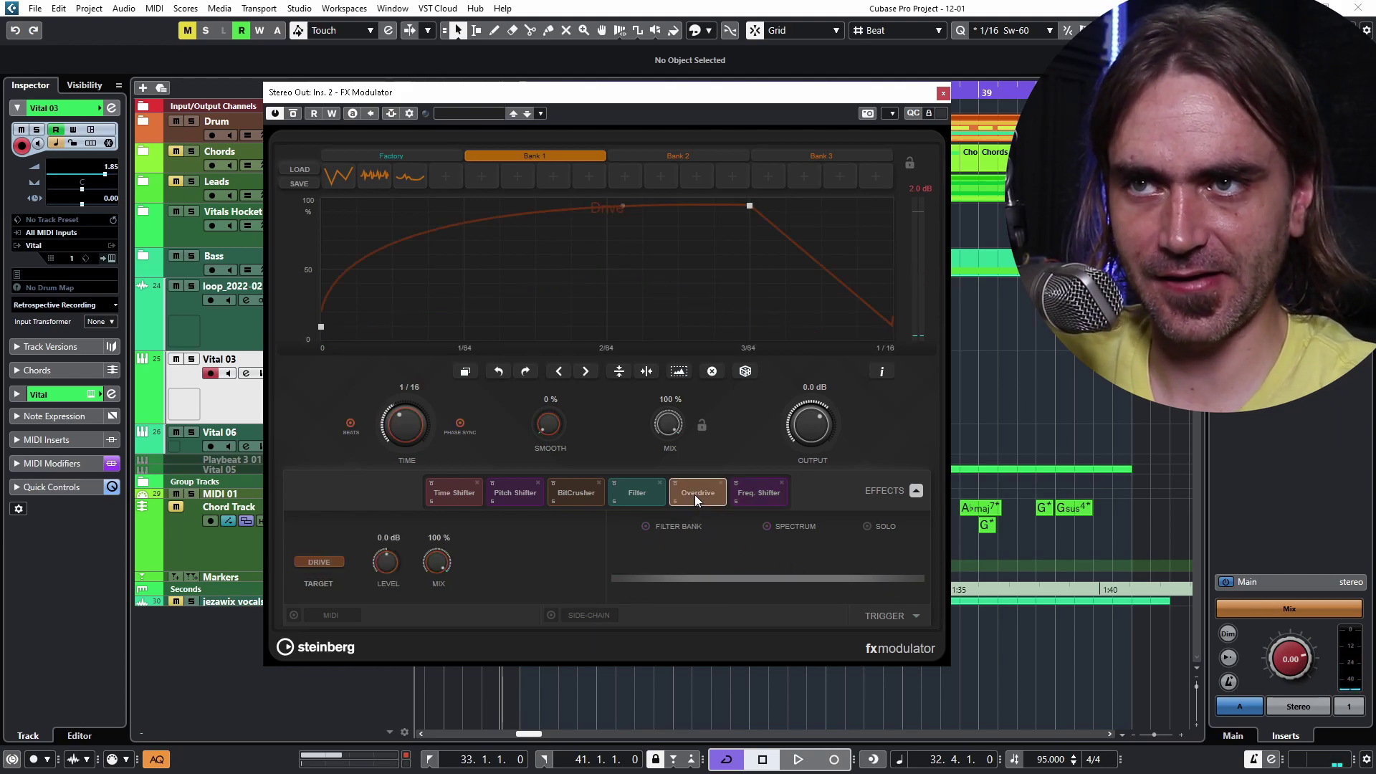
click(646, 527)
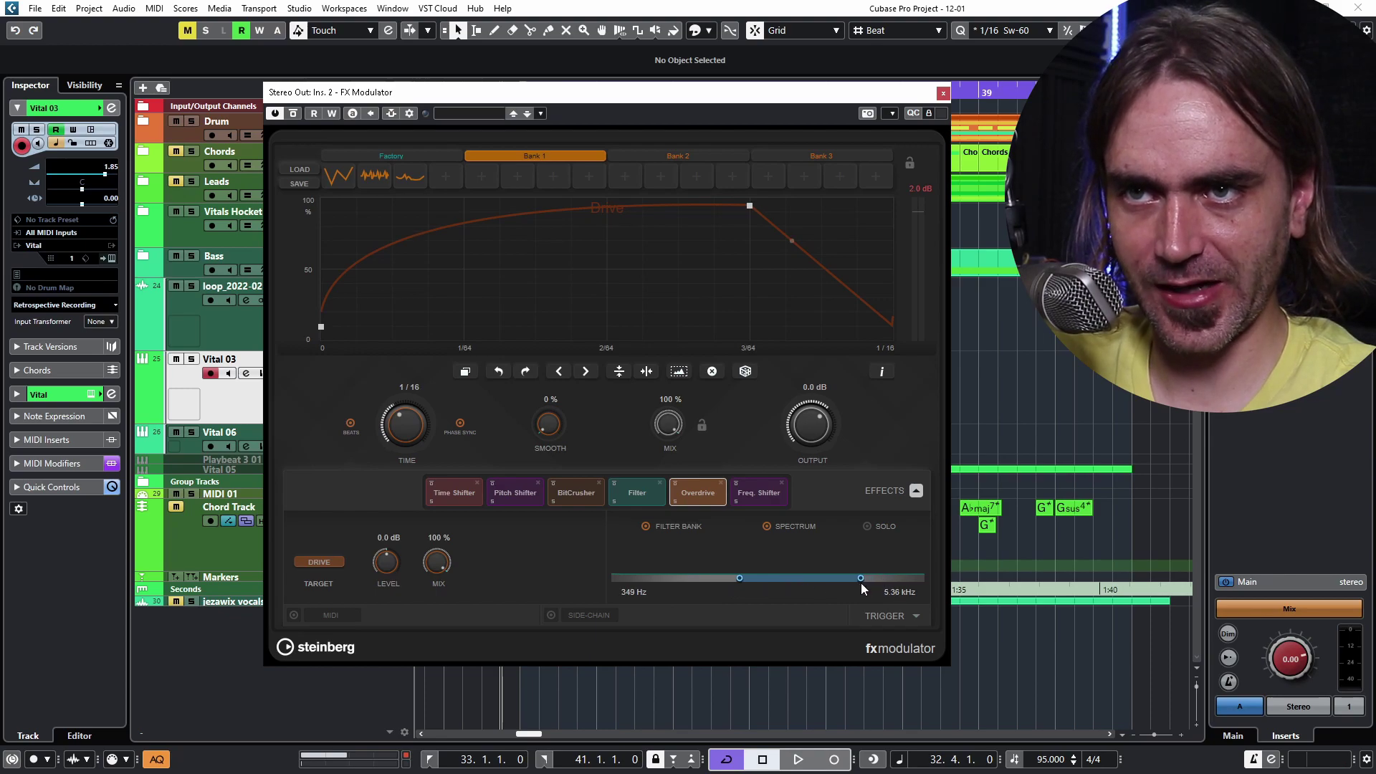
Step: Narrow the Filter's band to 181 Hz to 2.68 kHz and enable the BitCrusher's Filter Bank with a 338 Hz to 4.35 kHz band
click(630, 489)
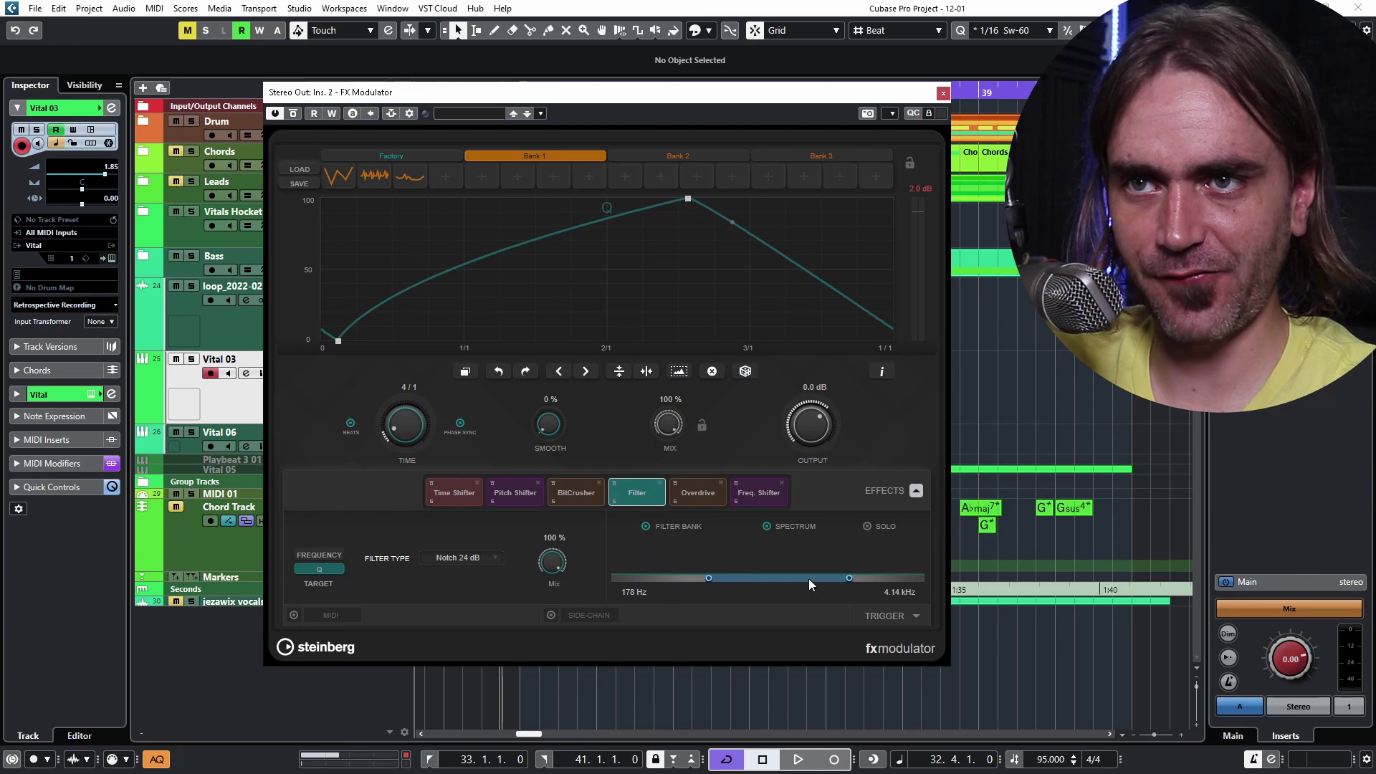
drag(851, 579, 710, 582)
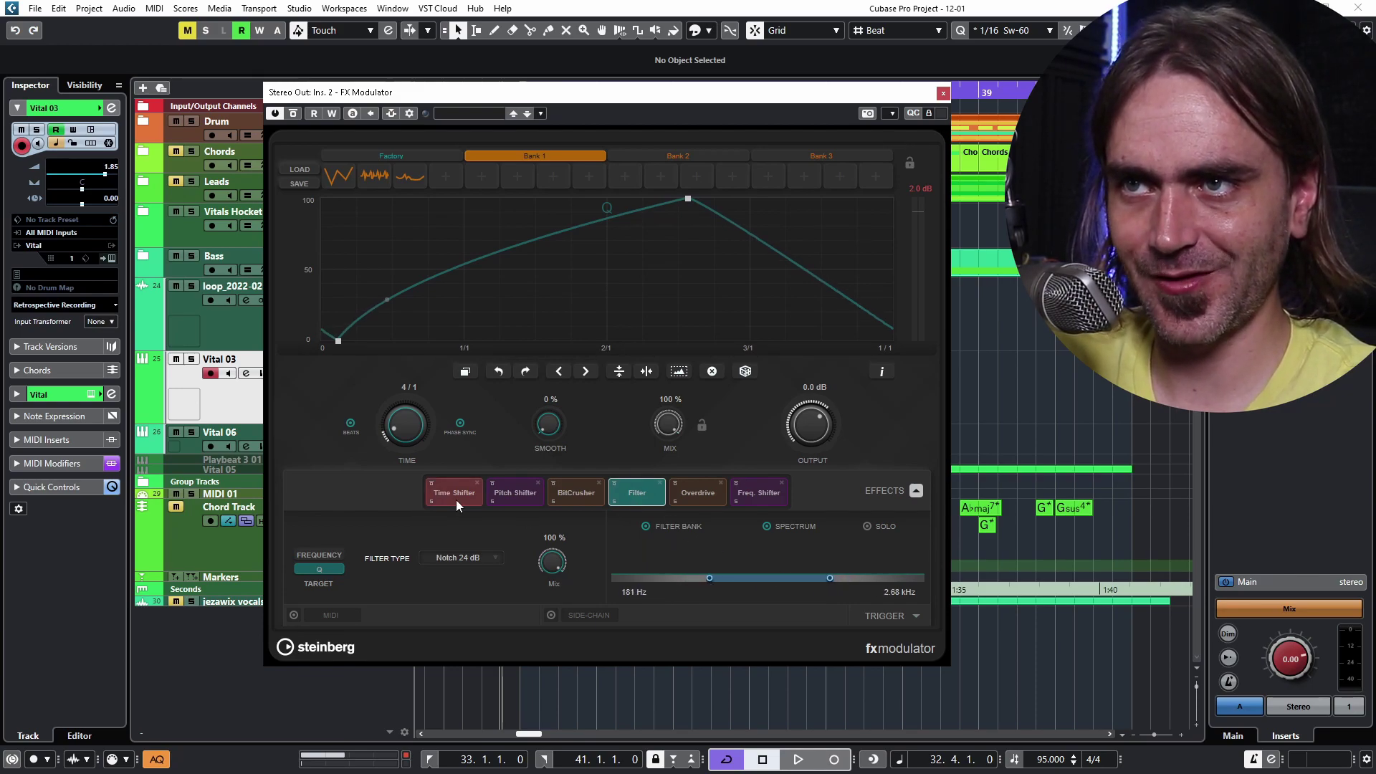
click(514, 499)
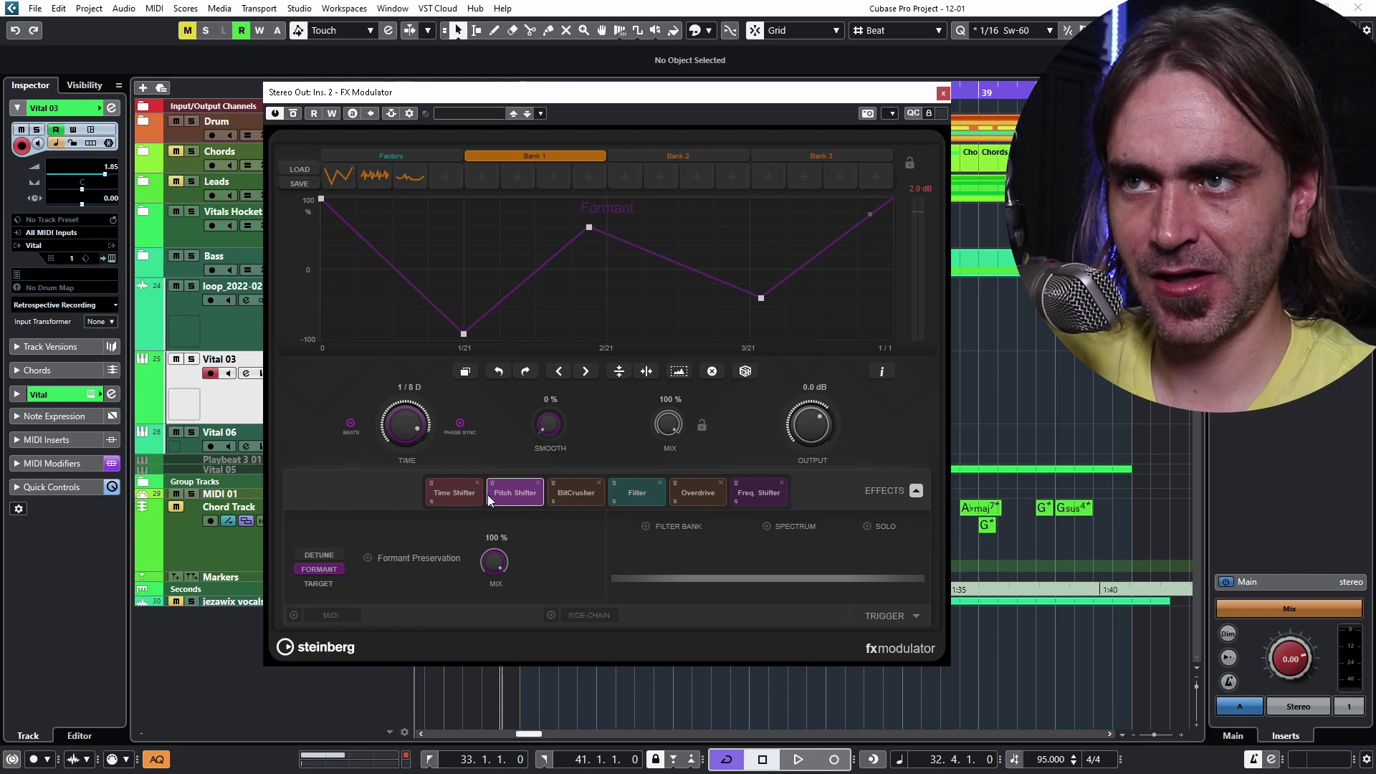
click(589, 502)
click(649, 502)
click(591, 496)
click(673, 529)
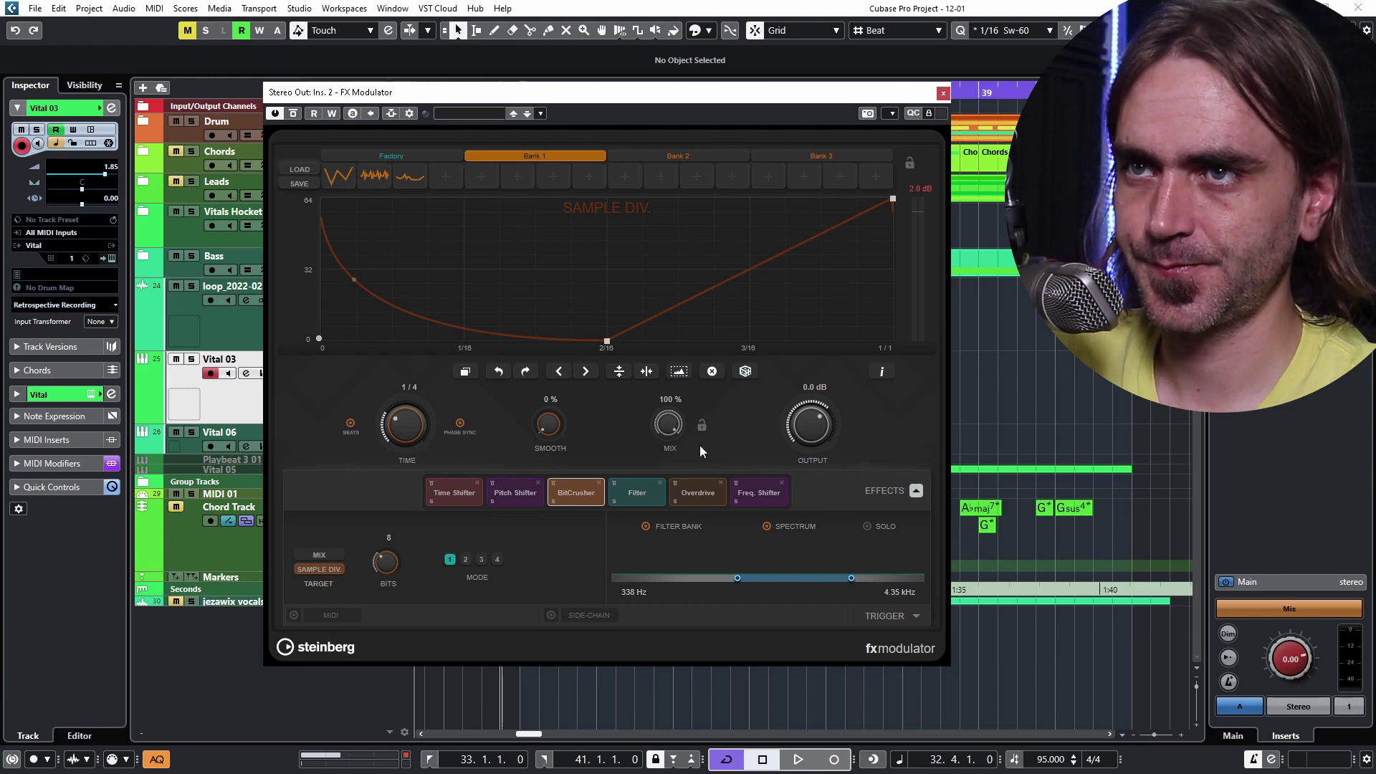
Step: Play the project through the six effects, collapsing and re-expanding the Effects section
key(space)
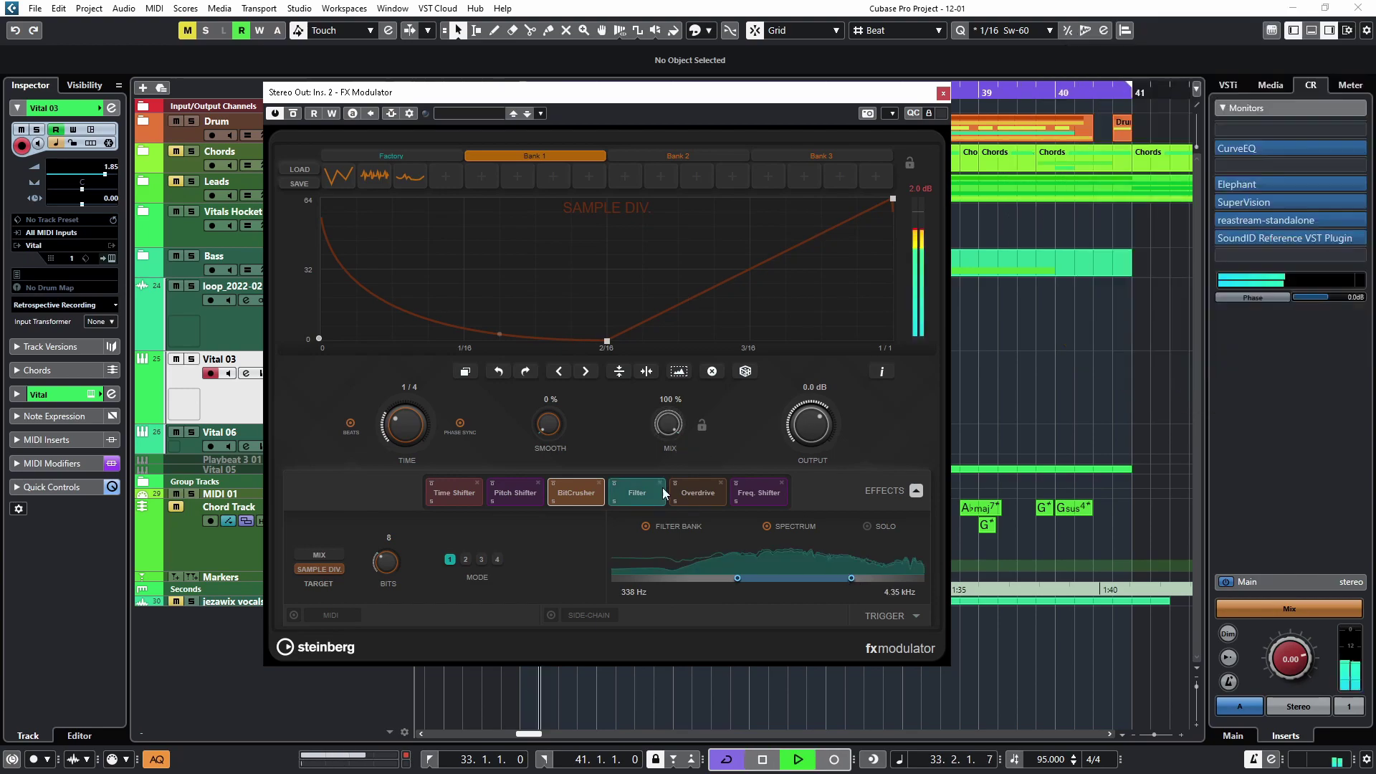
click(914, 492)
click(914, 492)
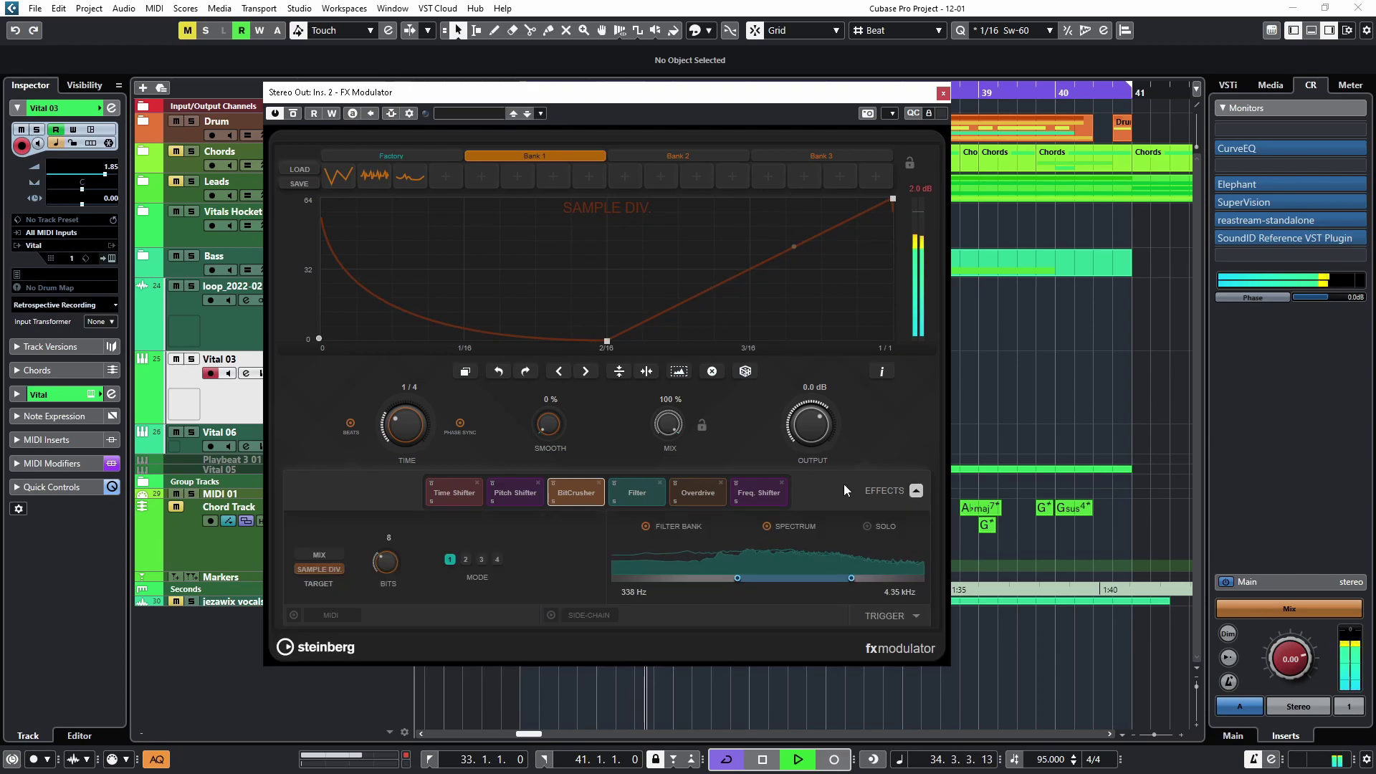
Step: Reshape the Pitch Shifter's Detune curve by bending its rise upward, moving the peak higher and earlier, and bending its fall downward
click(526, 495)
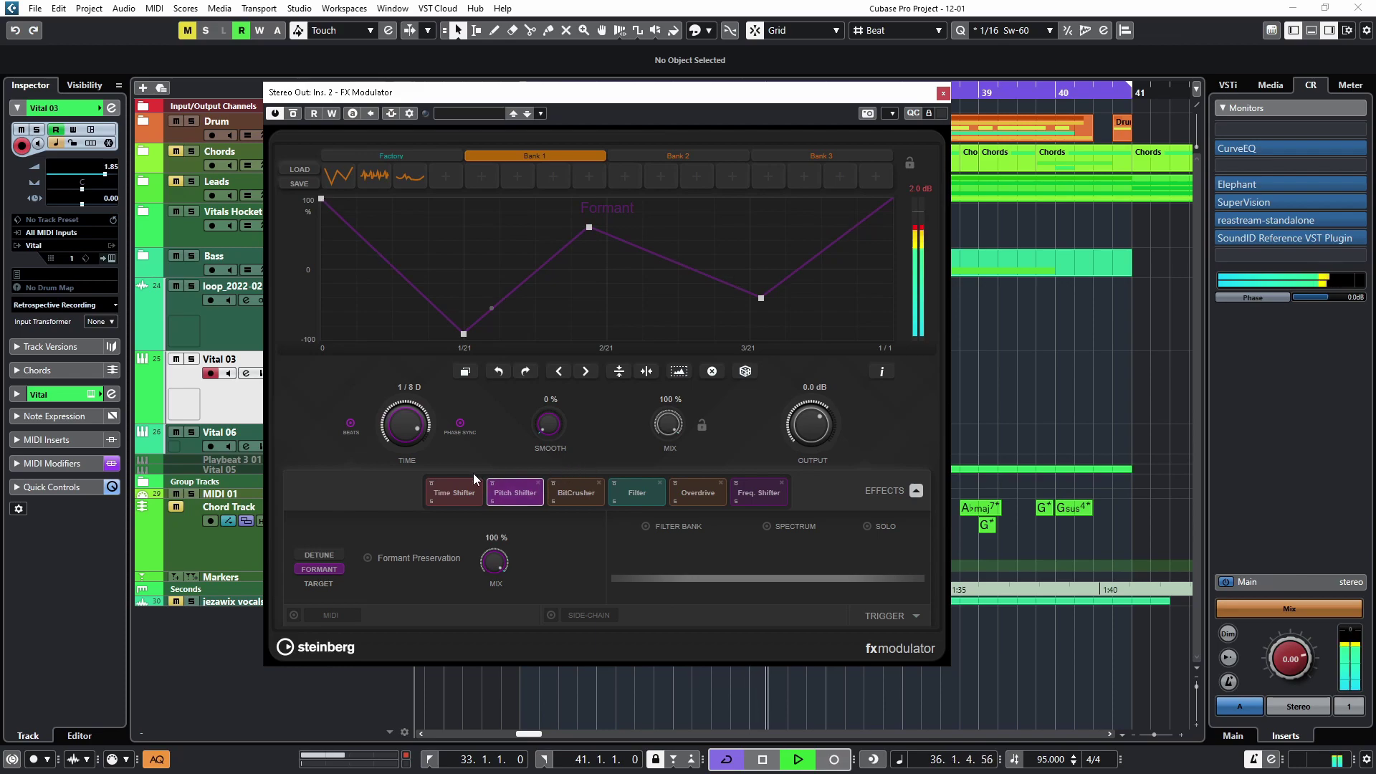
click(320, 555)
drag(784, 277, 782, 334)
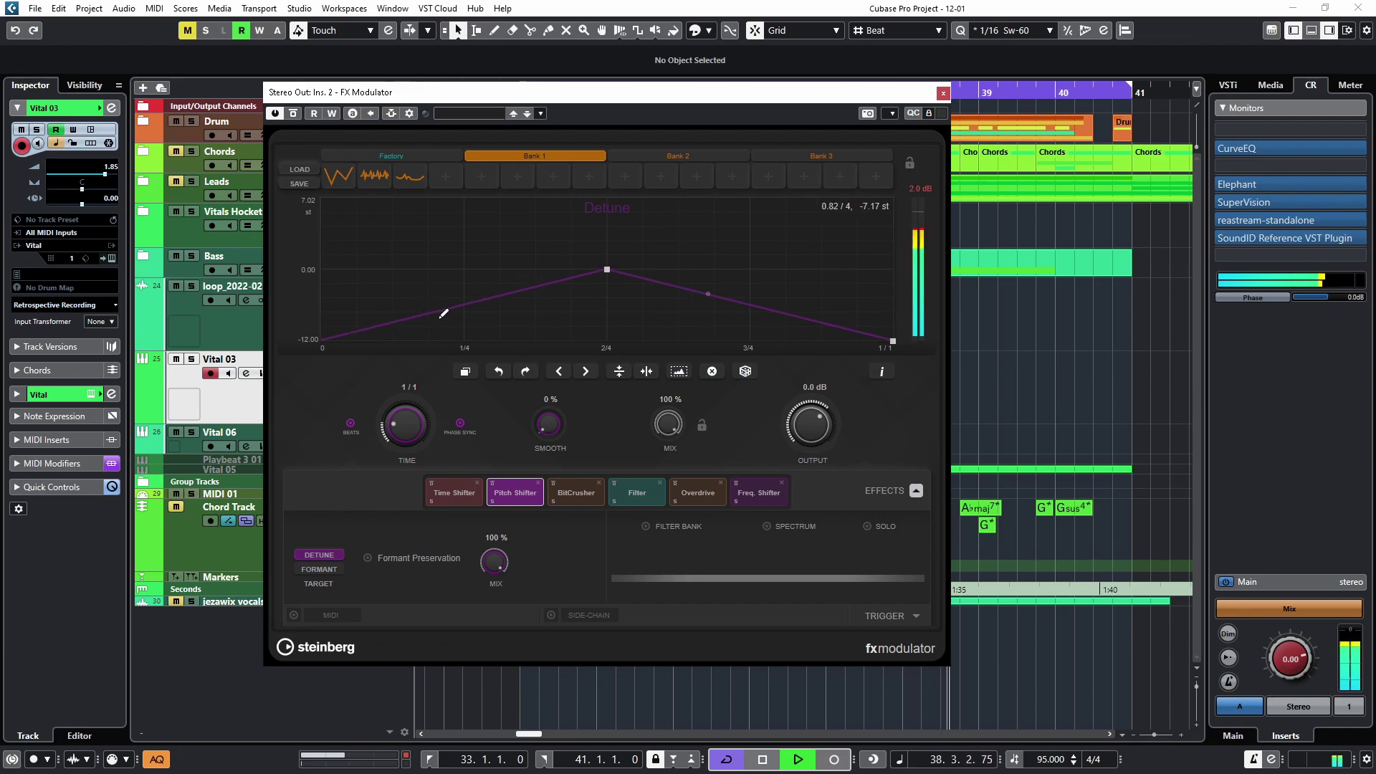
drag(440, 316, 420, 251)
drag(608, 270, 507, 204)
drag(623, 309, 622, 345)
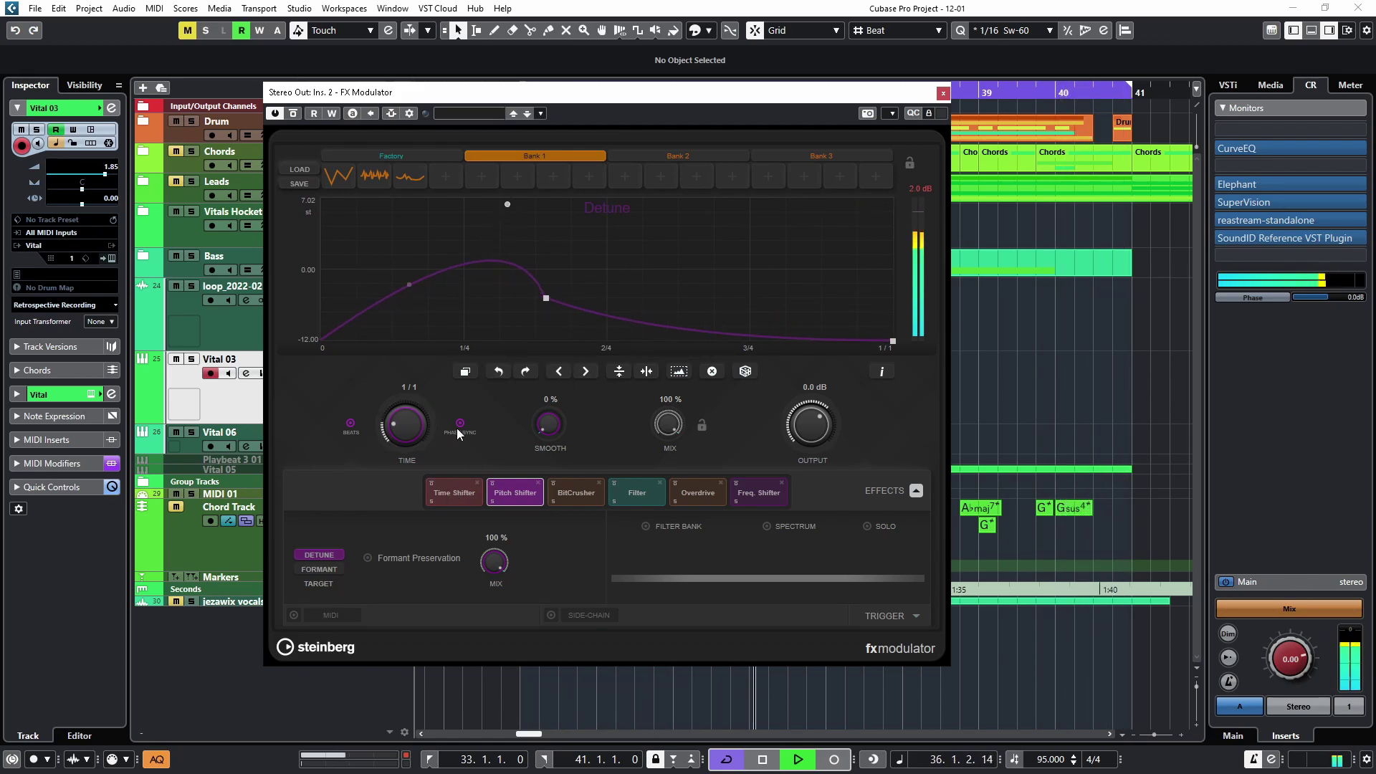
Step: Turn off beat sync for the Pitch Shifter, step through the other effect modules, and adjust the Freq. Shifter's Time
click(351, 423)
click(454, 491)
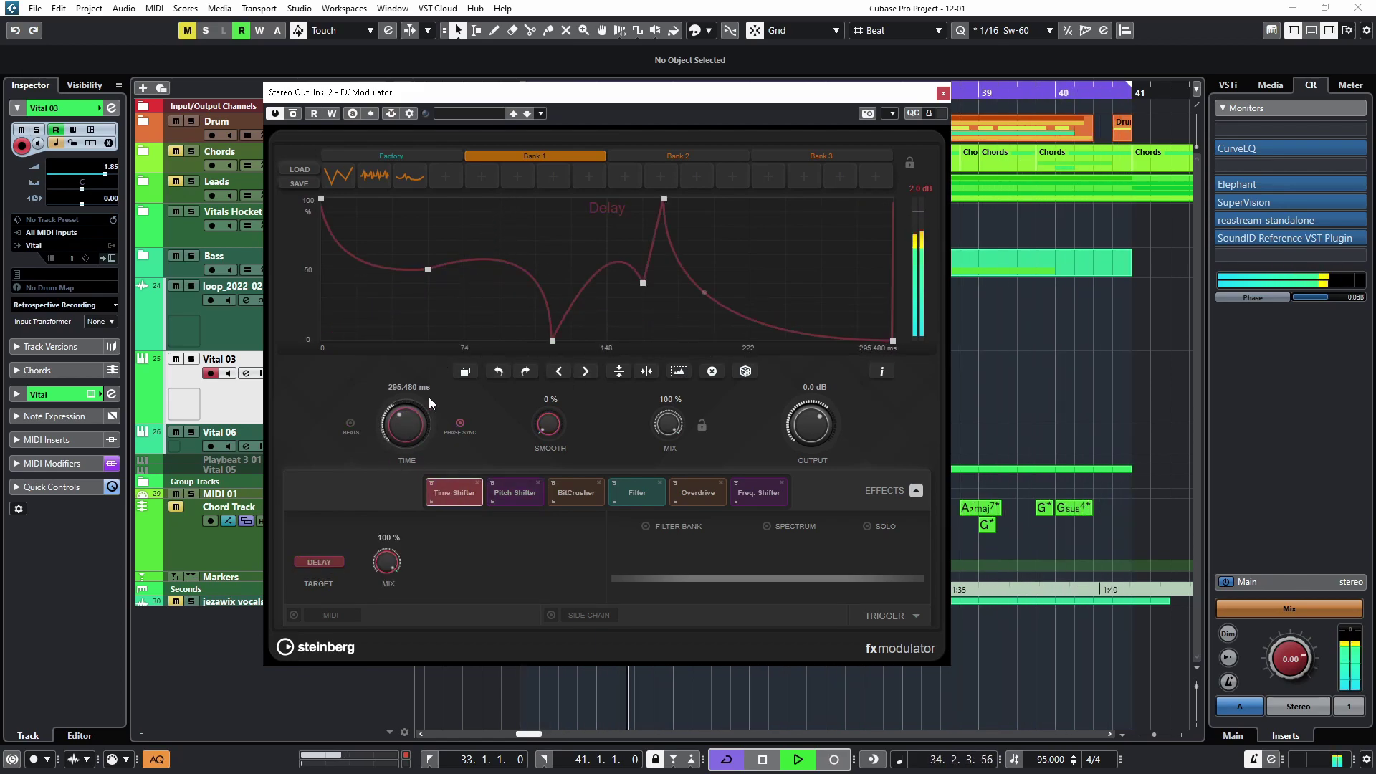
drag(436, 384, 511, 475)
click(576, 493)
click(636, 493)
click(698, 492)
click(758, 493)
mouse_move(407, 425)
mouse_down()
mouse_move(436, 468)
mouse_move(423, 409)
mouse_up()
Step: Set the Pitch Shifter's unsynced Time to 5.784 s and return to the Time Shifter with a beat-synced Time of 2/1
click(453, 493)
click(514, 493)
drag(407, 428, 438, 406)
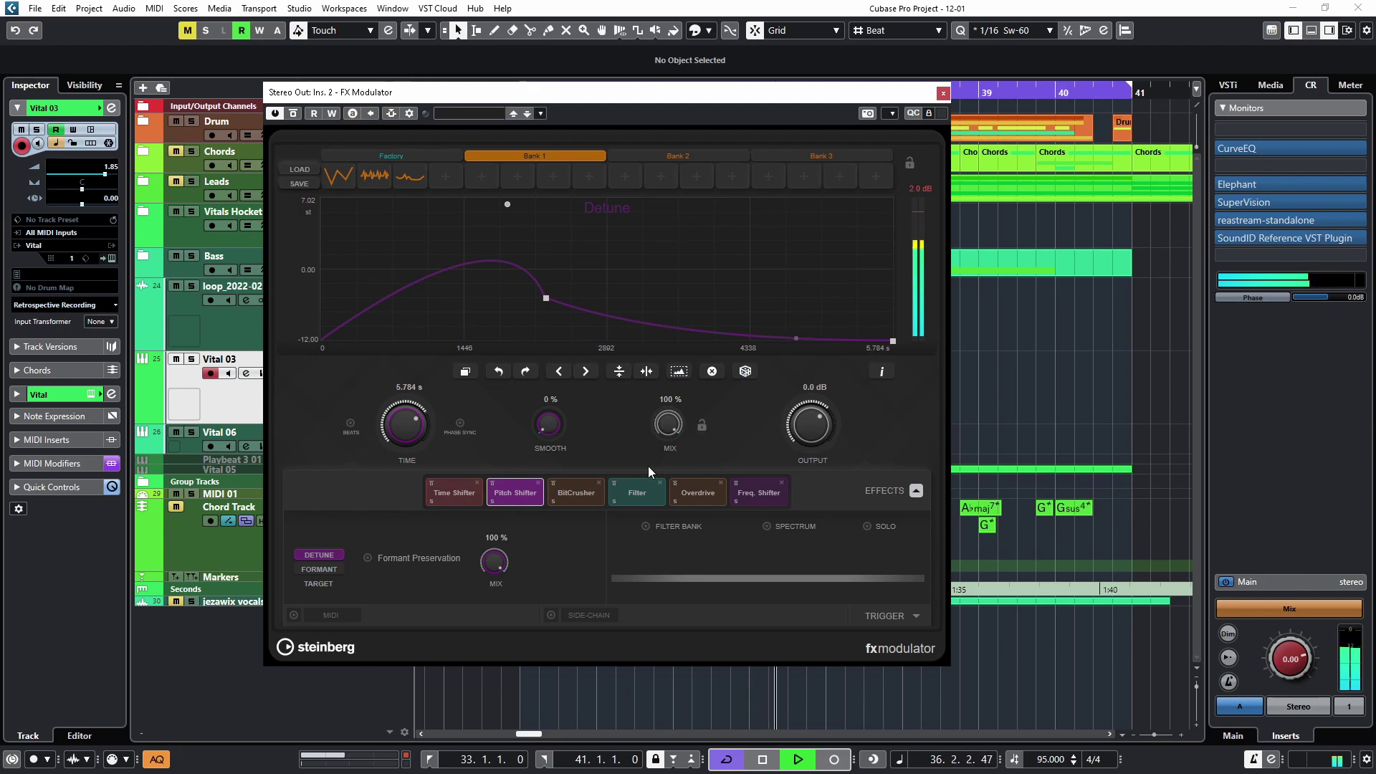
click(451, 486)
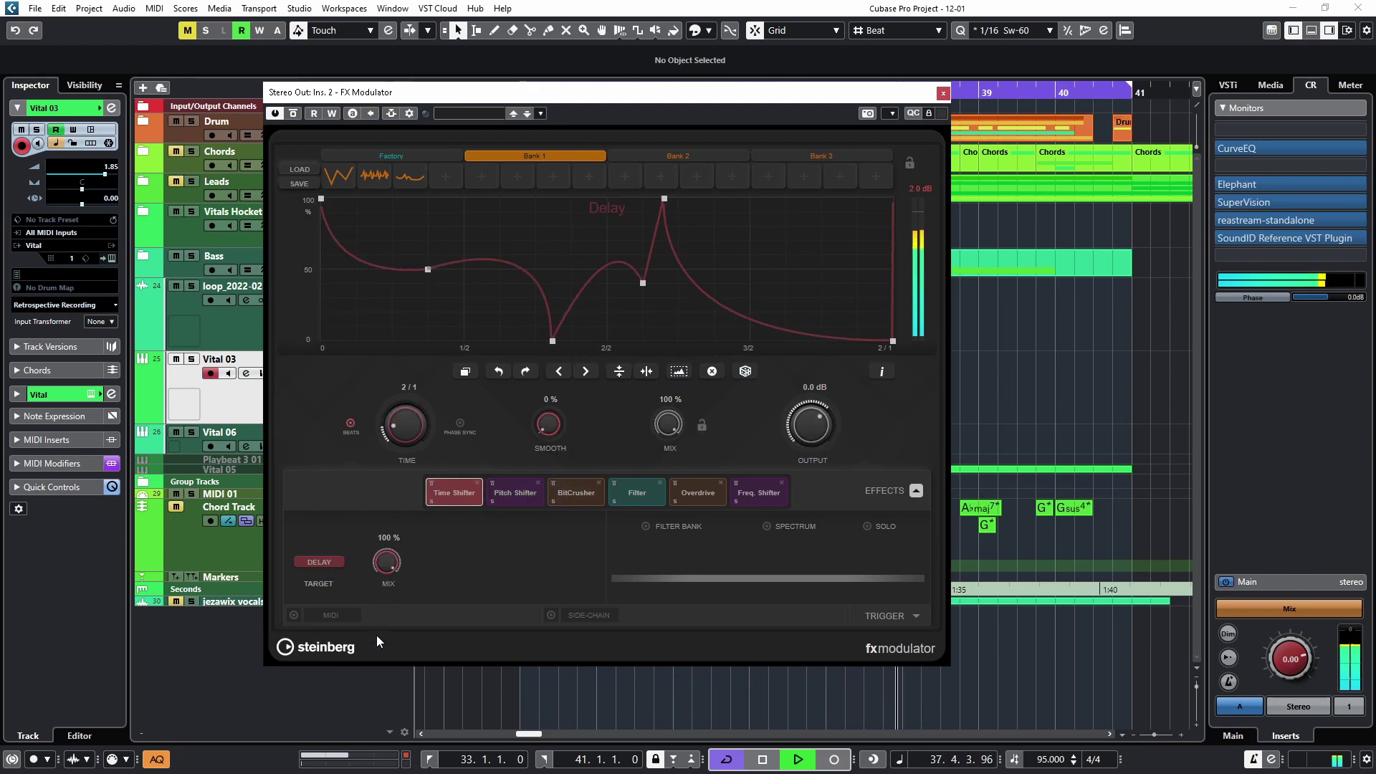
Step: Enable the MIDI trigger, move the plug-in window up to show the Trigger section, and view the available MIDI trigger modes
click(294, 615)
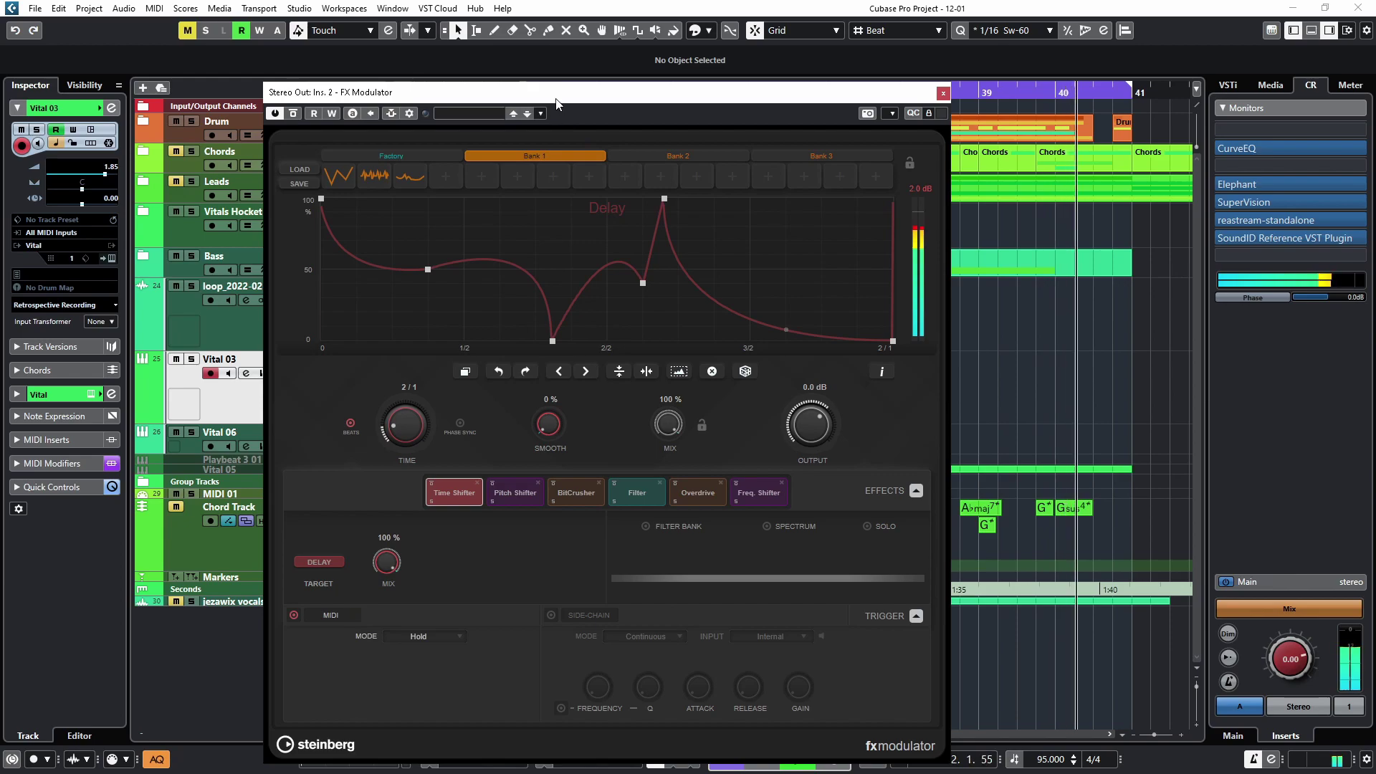
drag(556, 103, 531, 27)
click(414, 563)
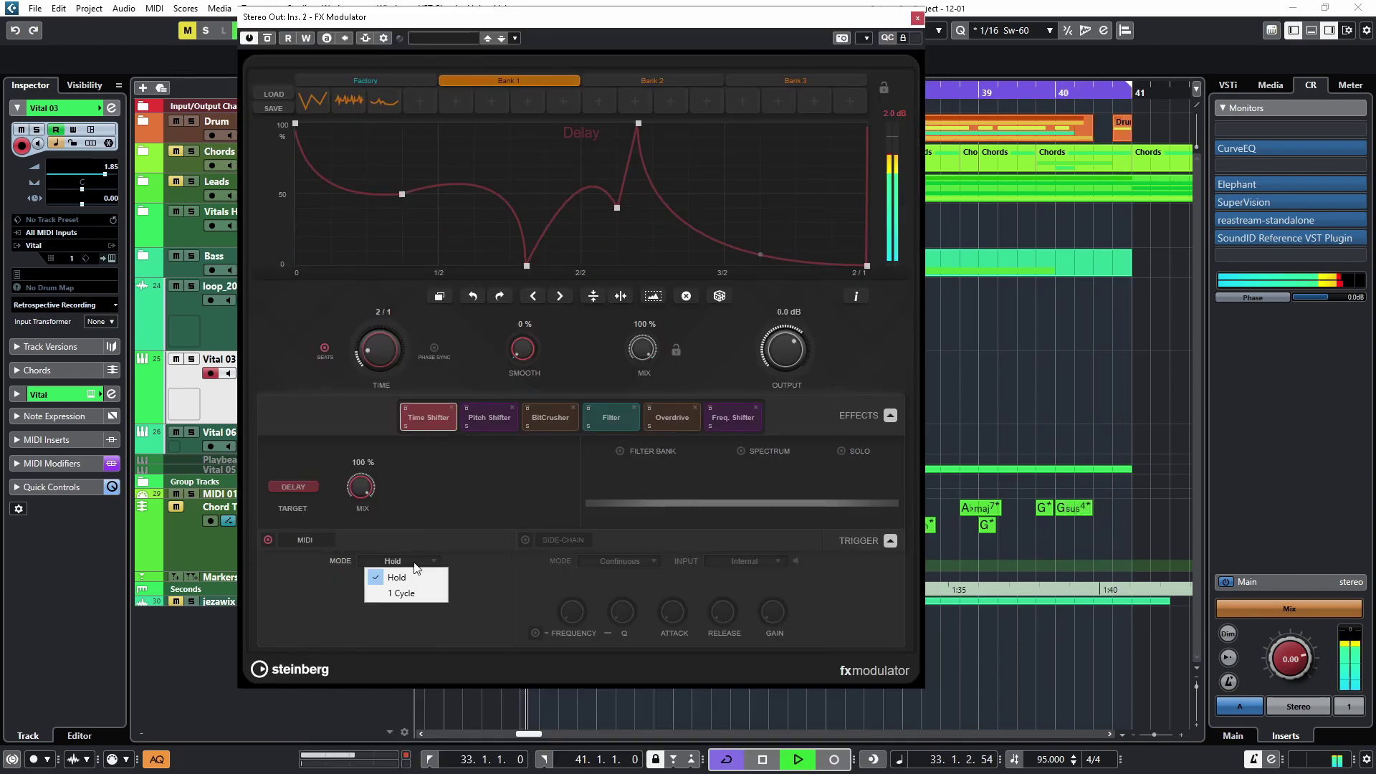
click(537, 570)
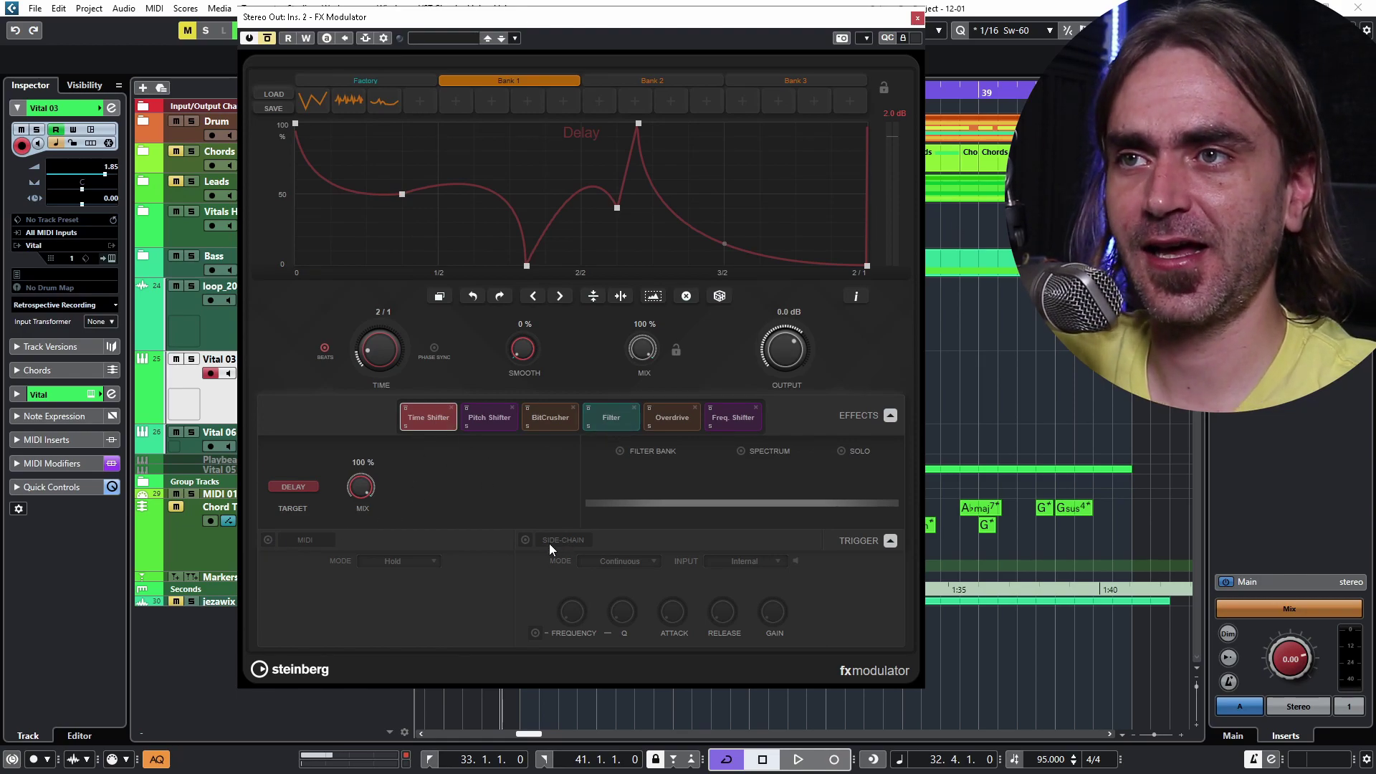
Step: Enable the Side-Chain trigger, and open and close the Side-Chain Routing settings
click(527, 541)
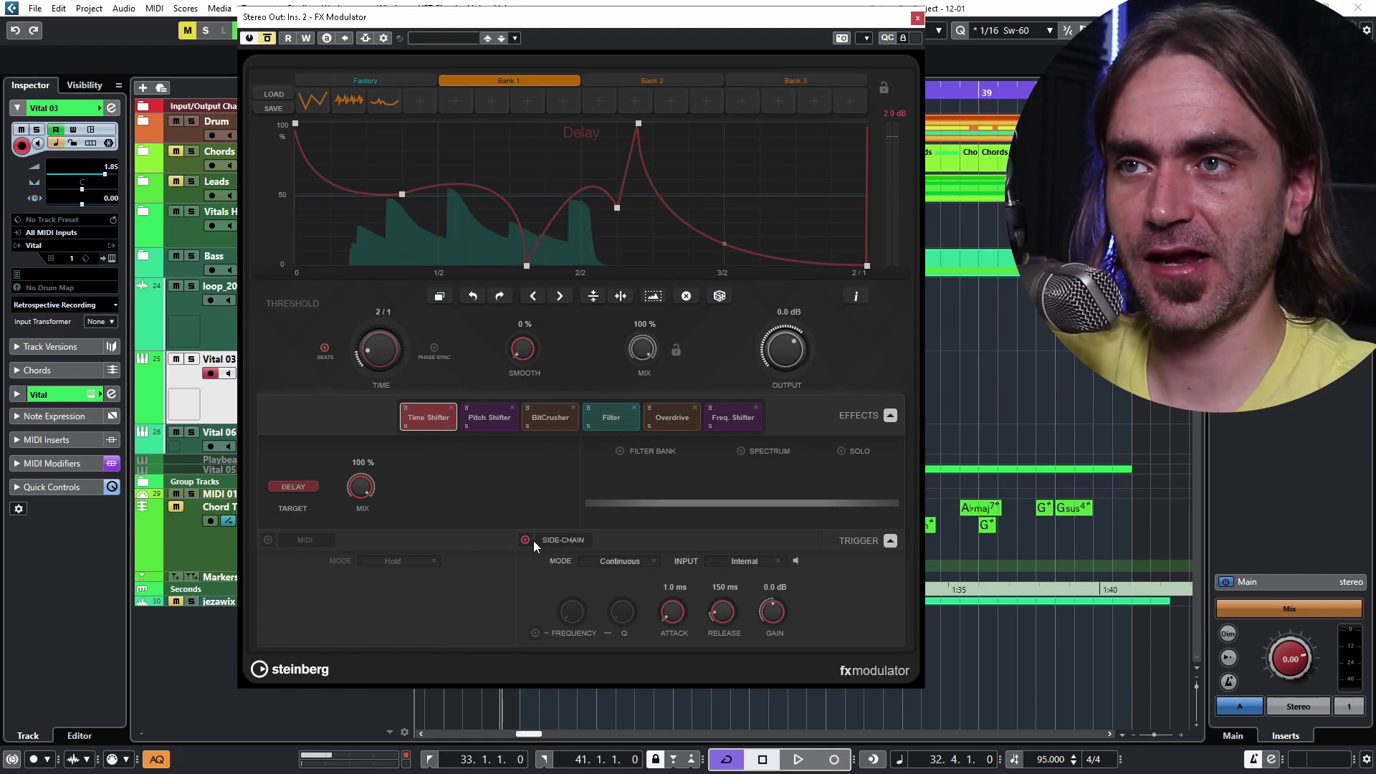
click(367, 38)
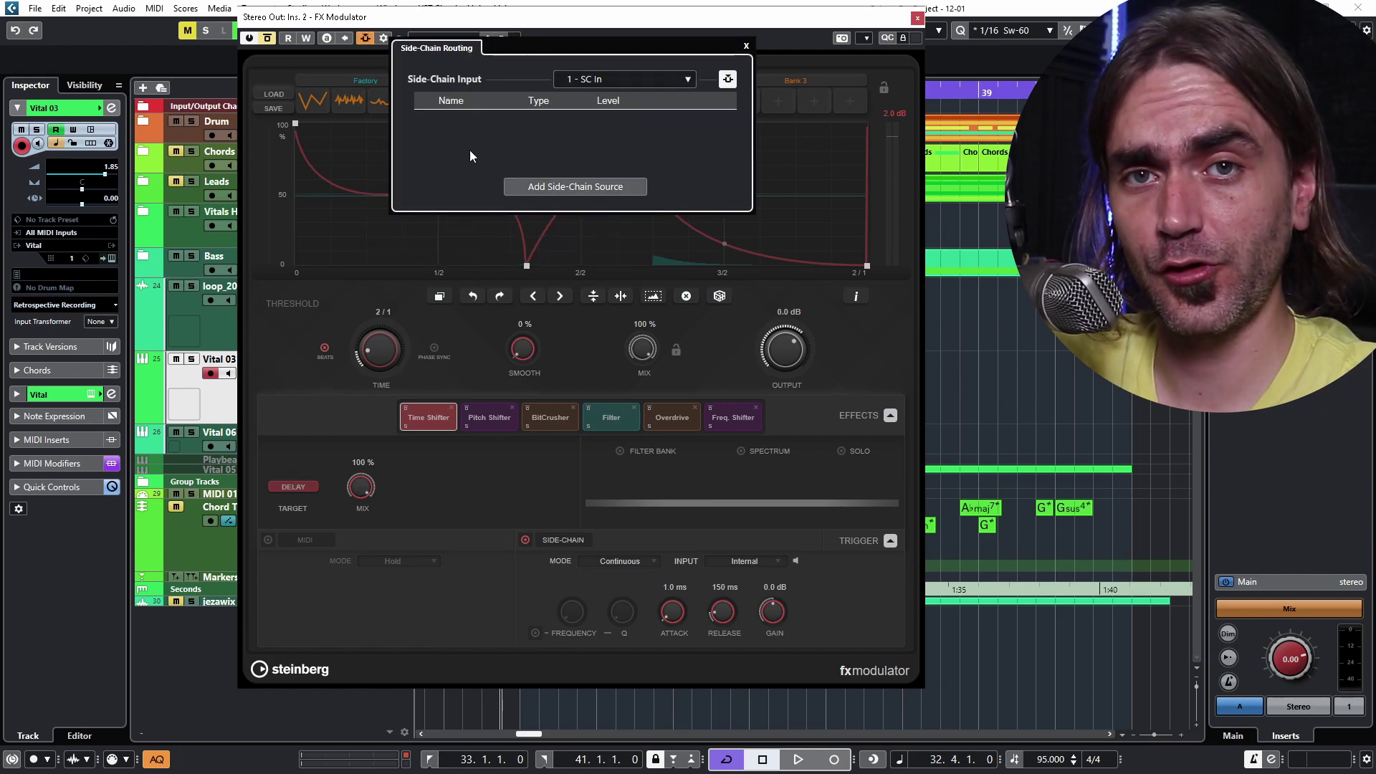
click(364, 38)
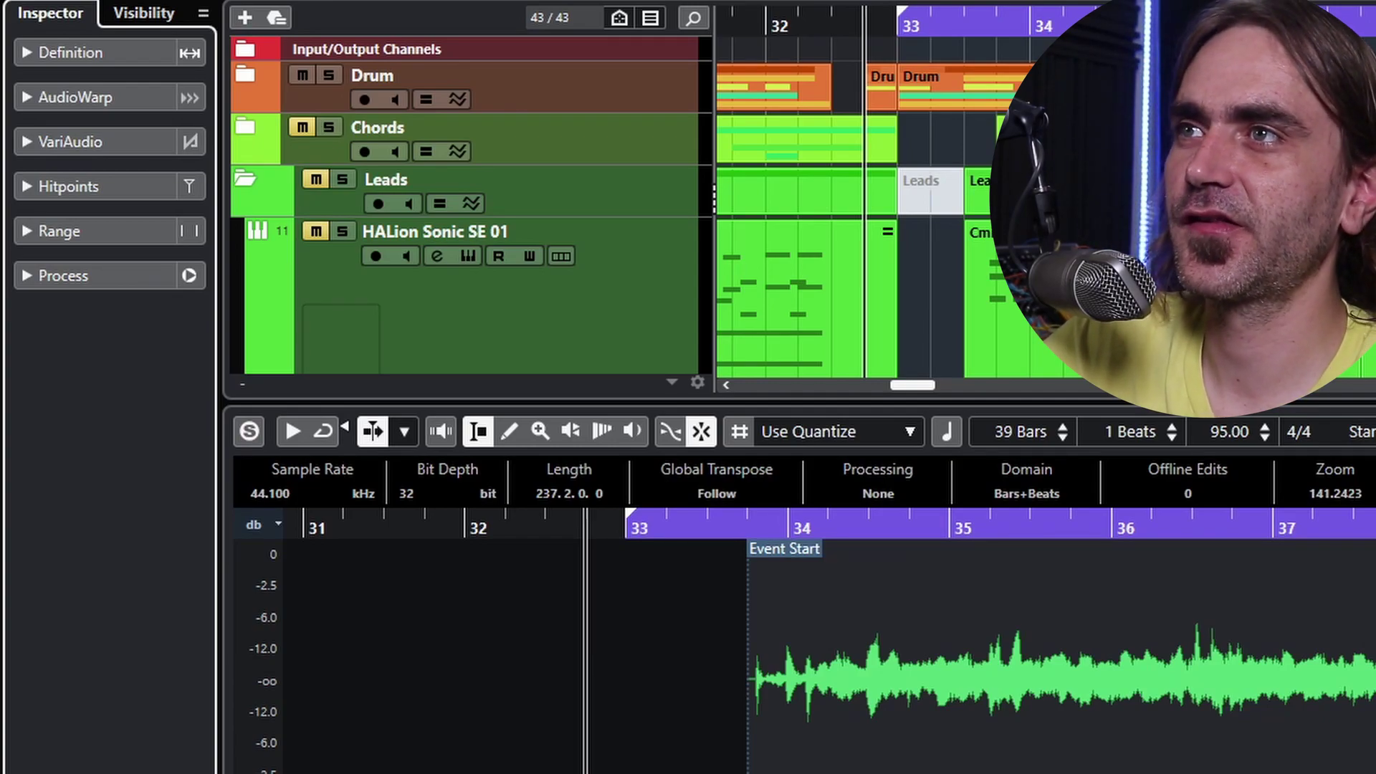
Step: View the VariAudio settings of the Merged audio event, close the editor, and collapse the Leads folder
click(28, 142)
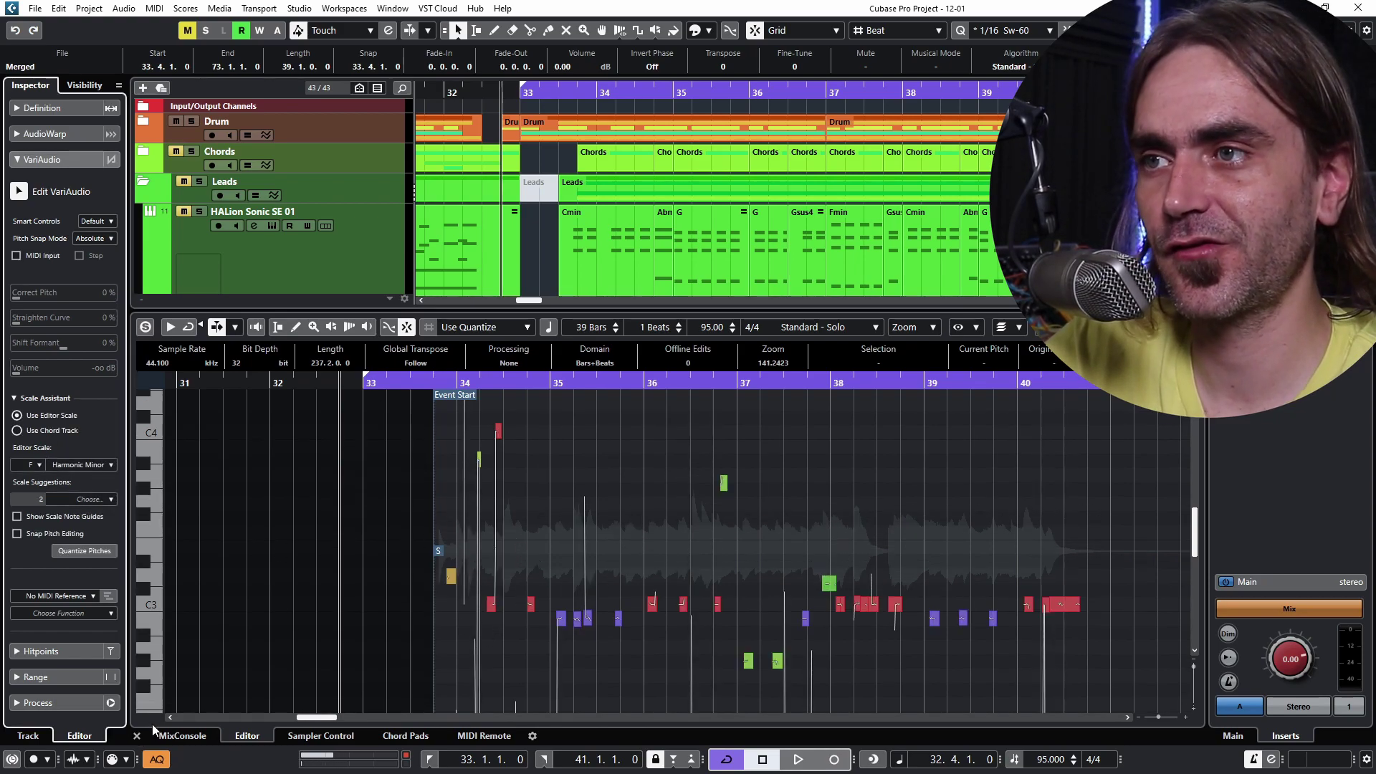
click(137, 737)
click(523, 459)
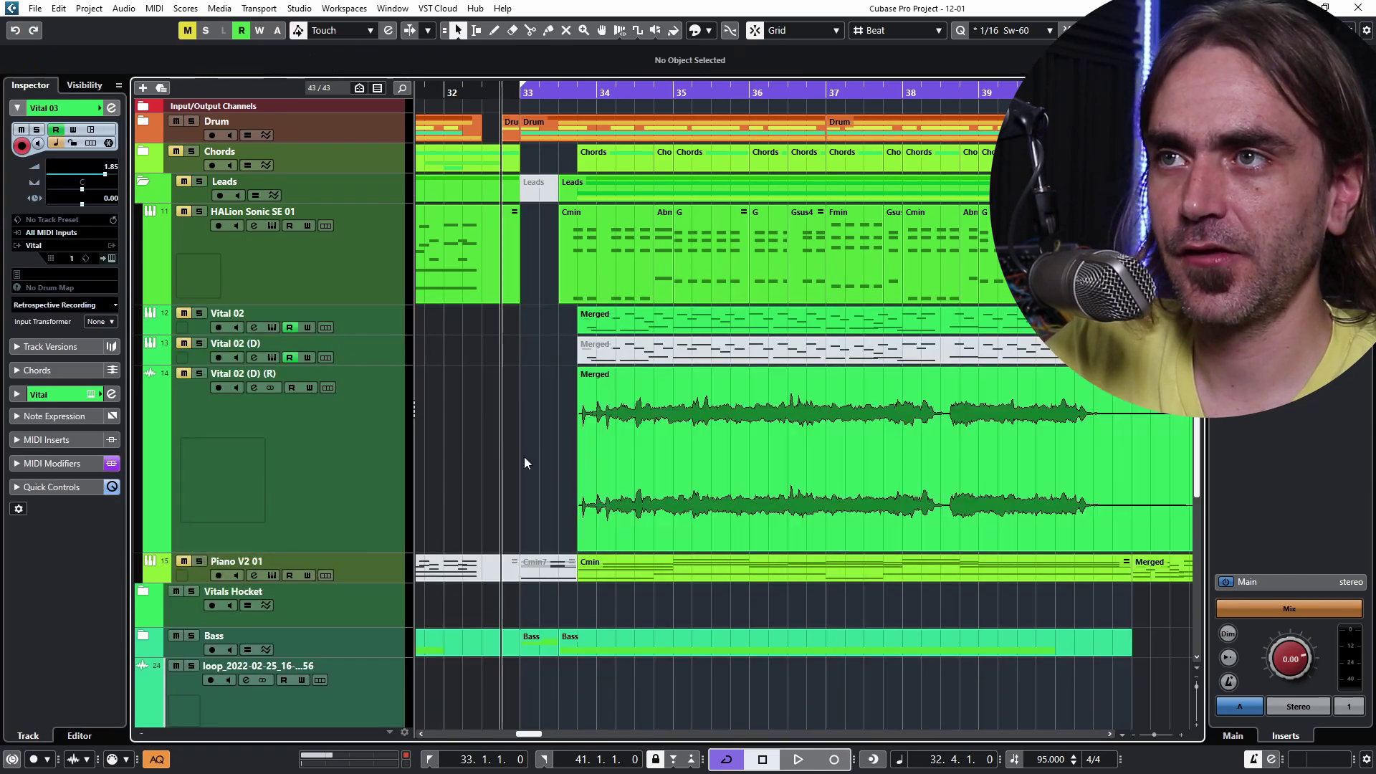
click(144, 182)
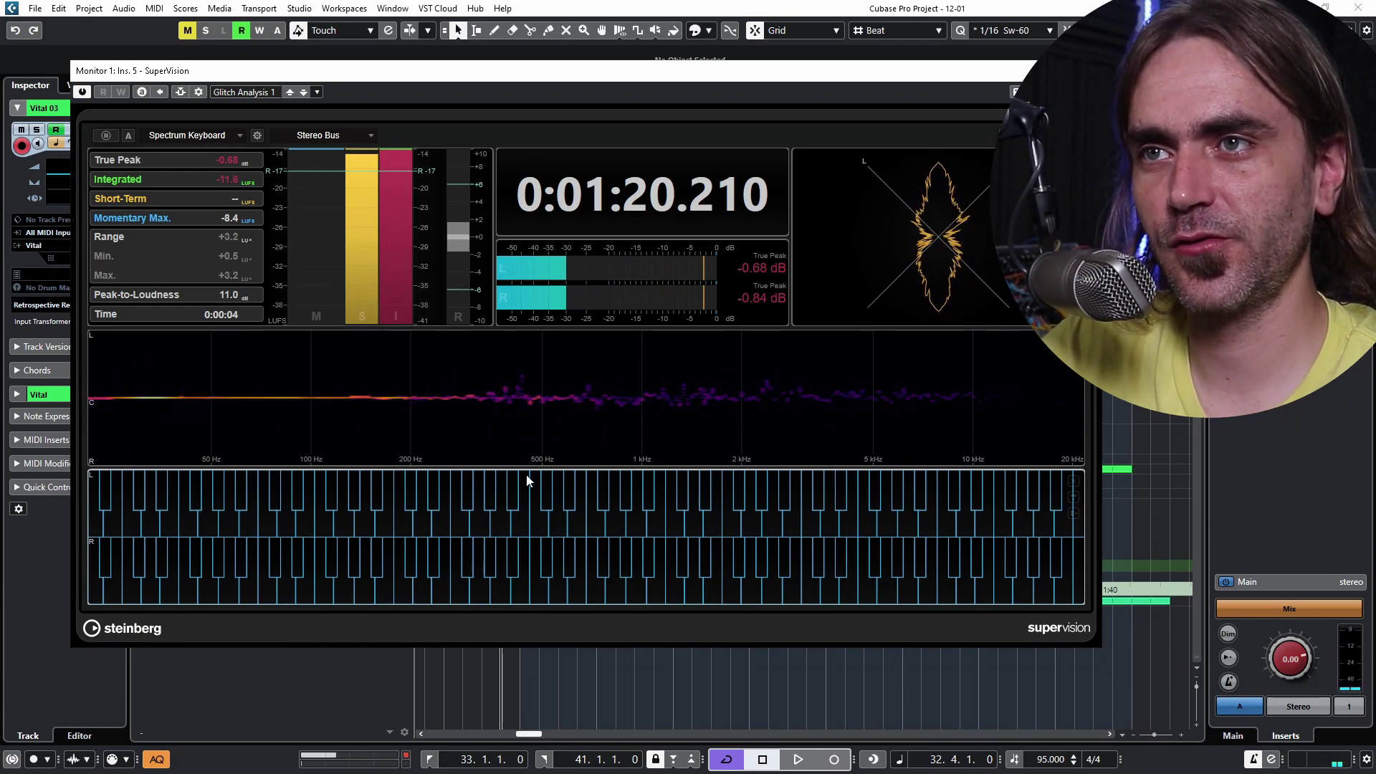
Step: Enlarge SuperVision's Spectrum Keyboard module to fill the plug-in display, and close the SuperVision window
double_click(520, 516)
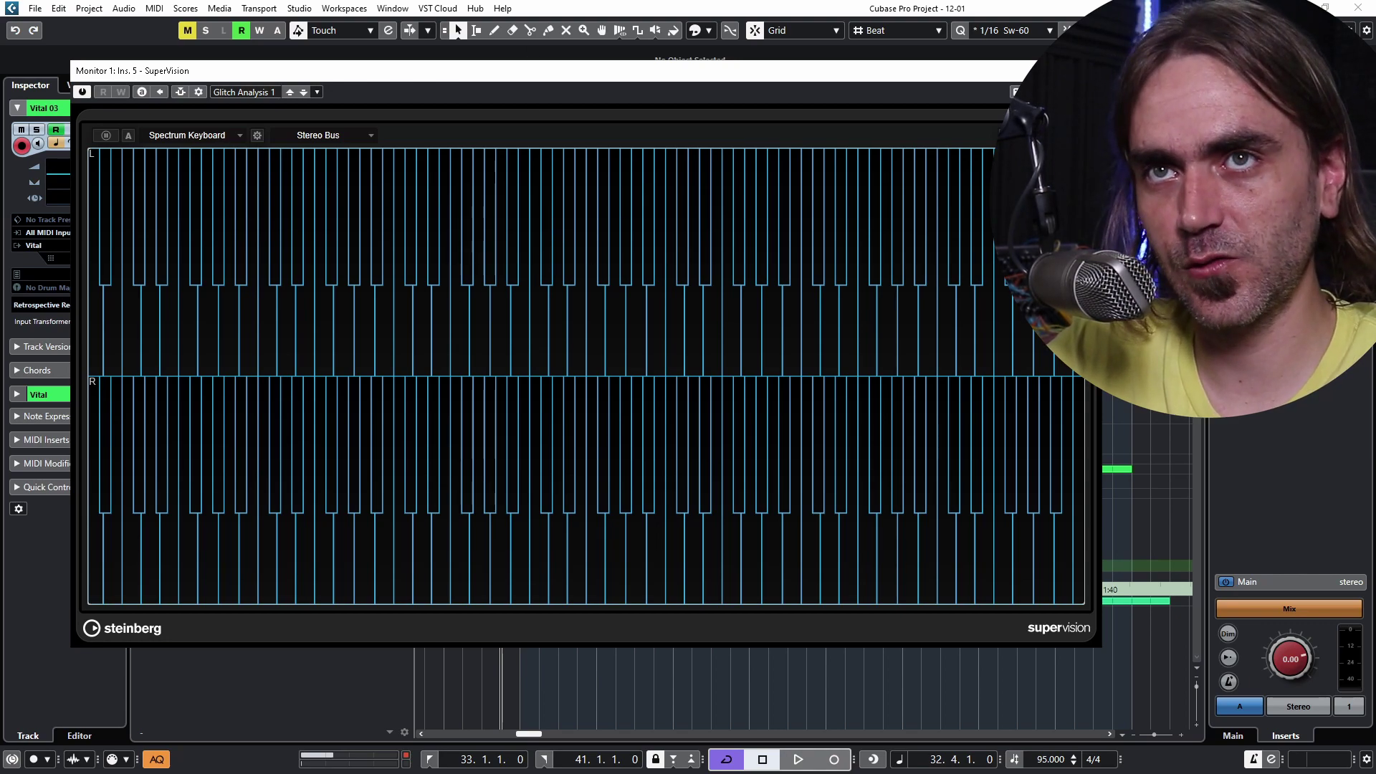
click(1085, 71)
click(794, 375)
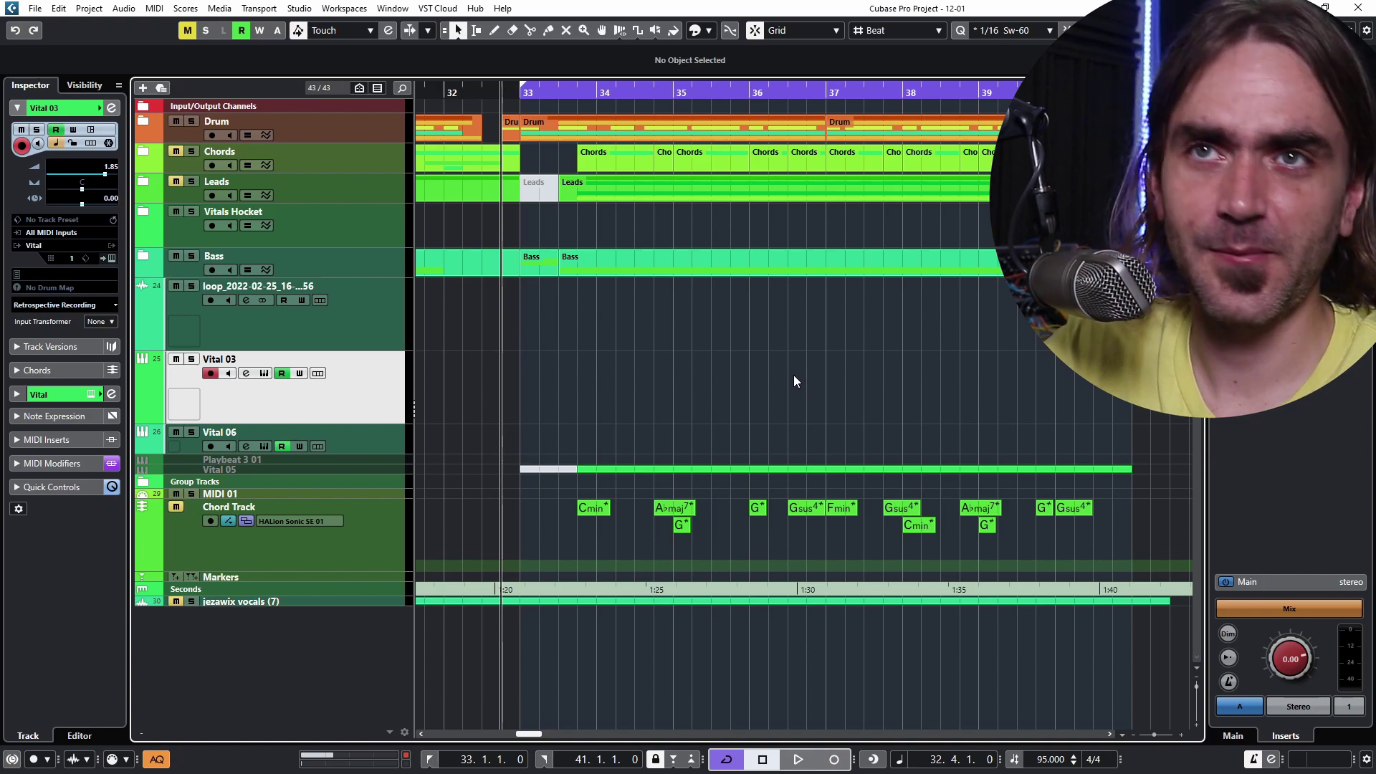